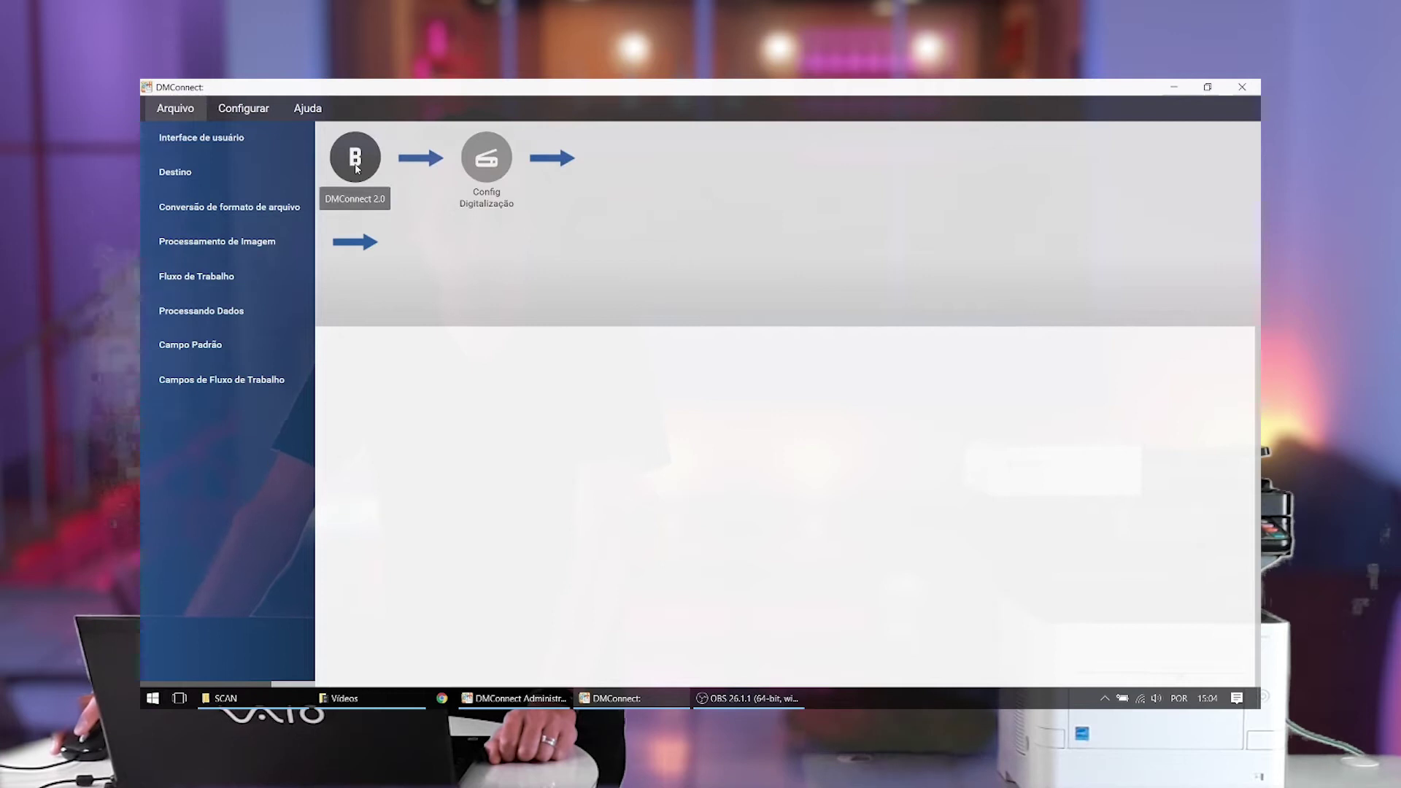
- Set the Basic step's interactive icon to DEMO_CONTAS.png from Desktop > Workflows > Workflows
left_click(359, 167)
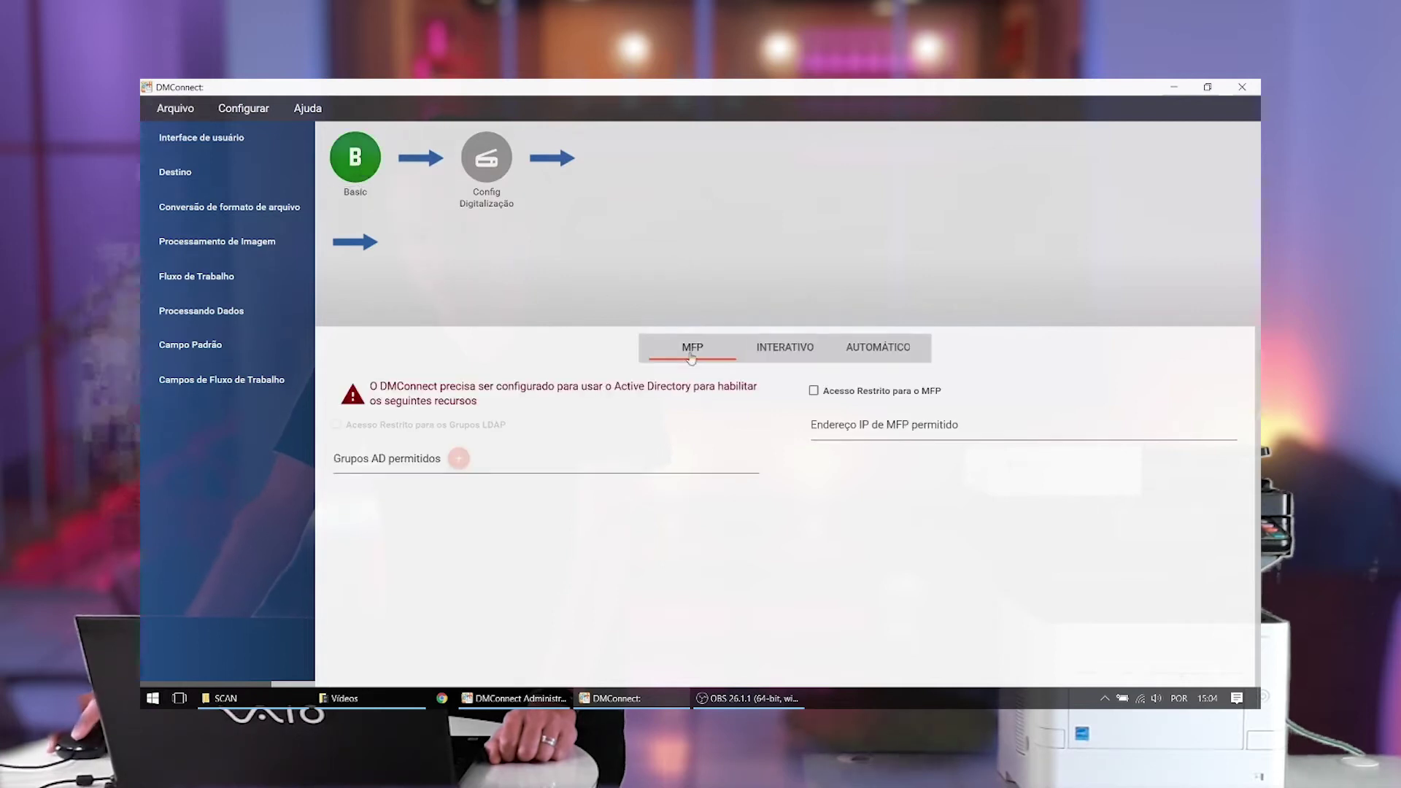
left_click(788, 349)
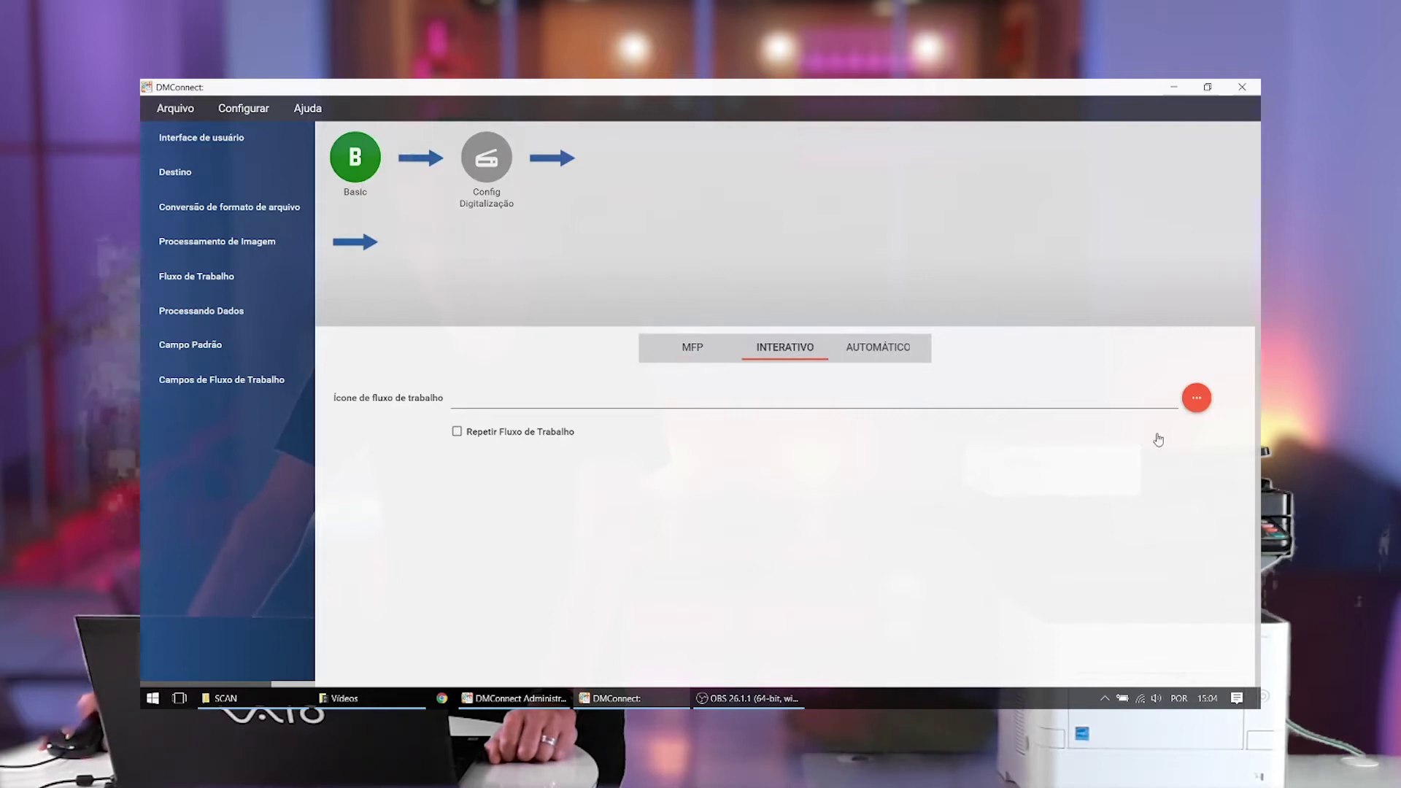
left_click(1197, 403)
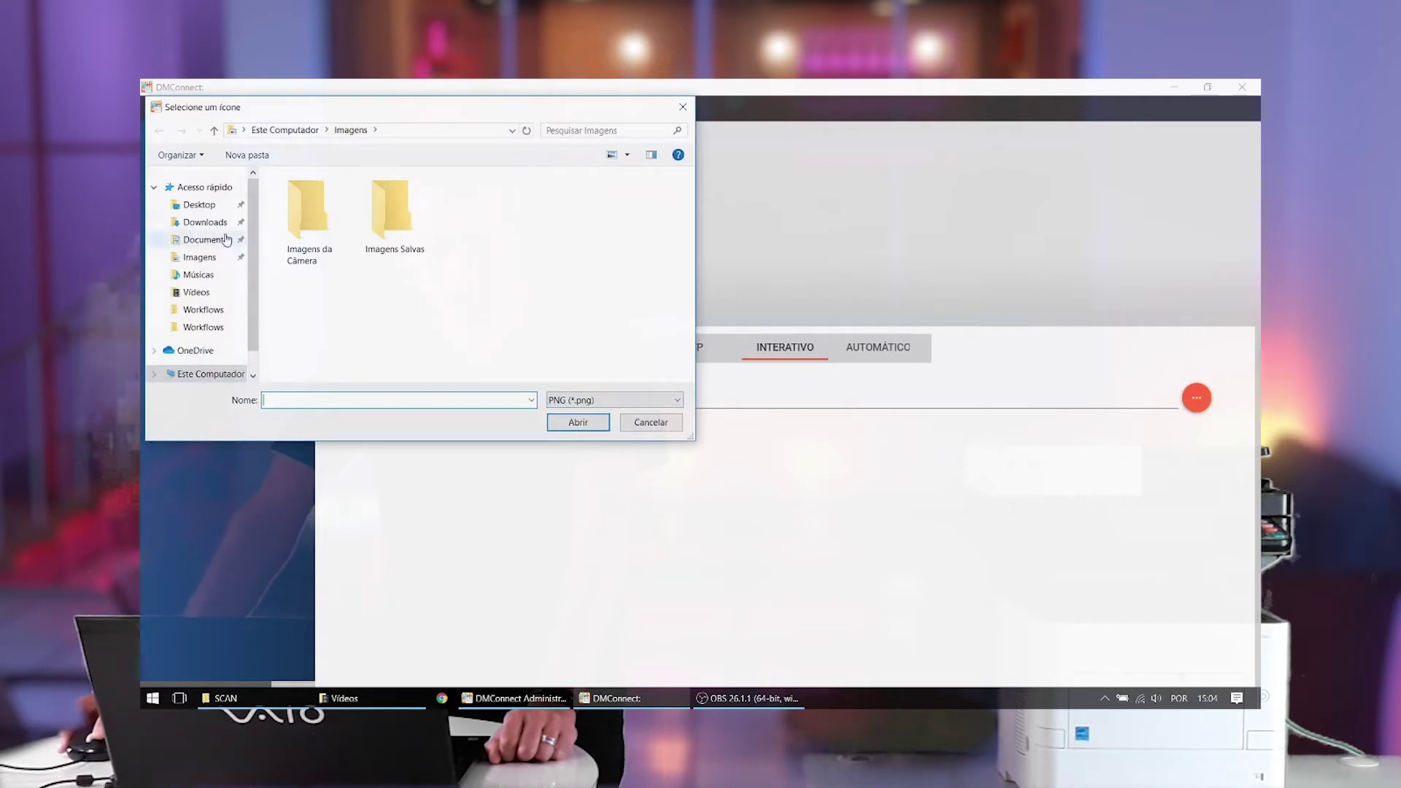
left_click(200, 206)
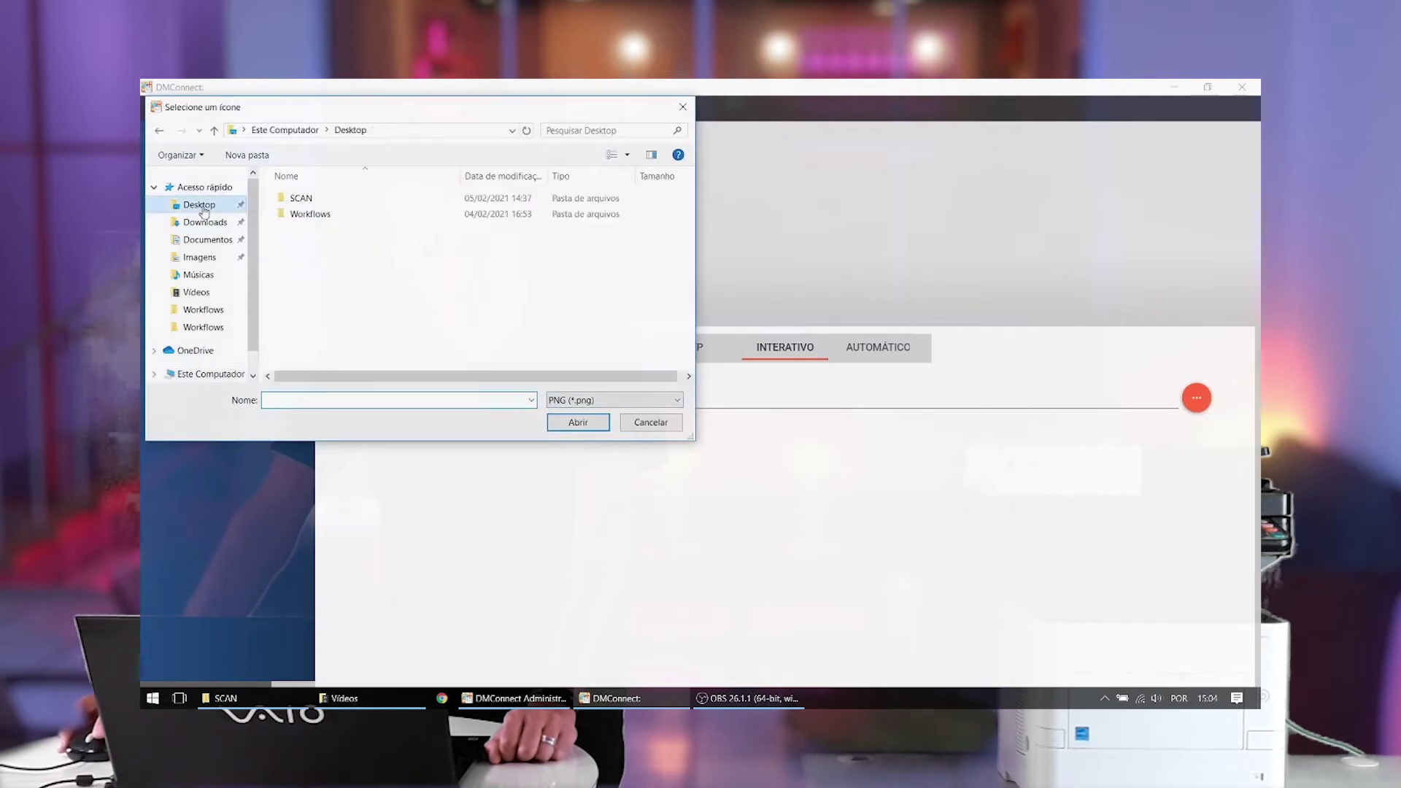
double_click(343, 214)
double_click(391, 233)
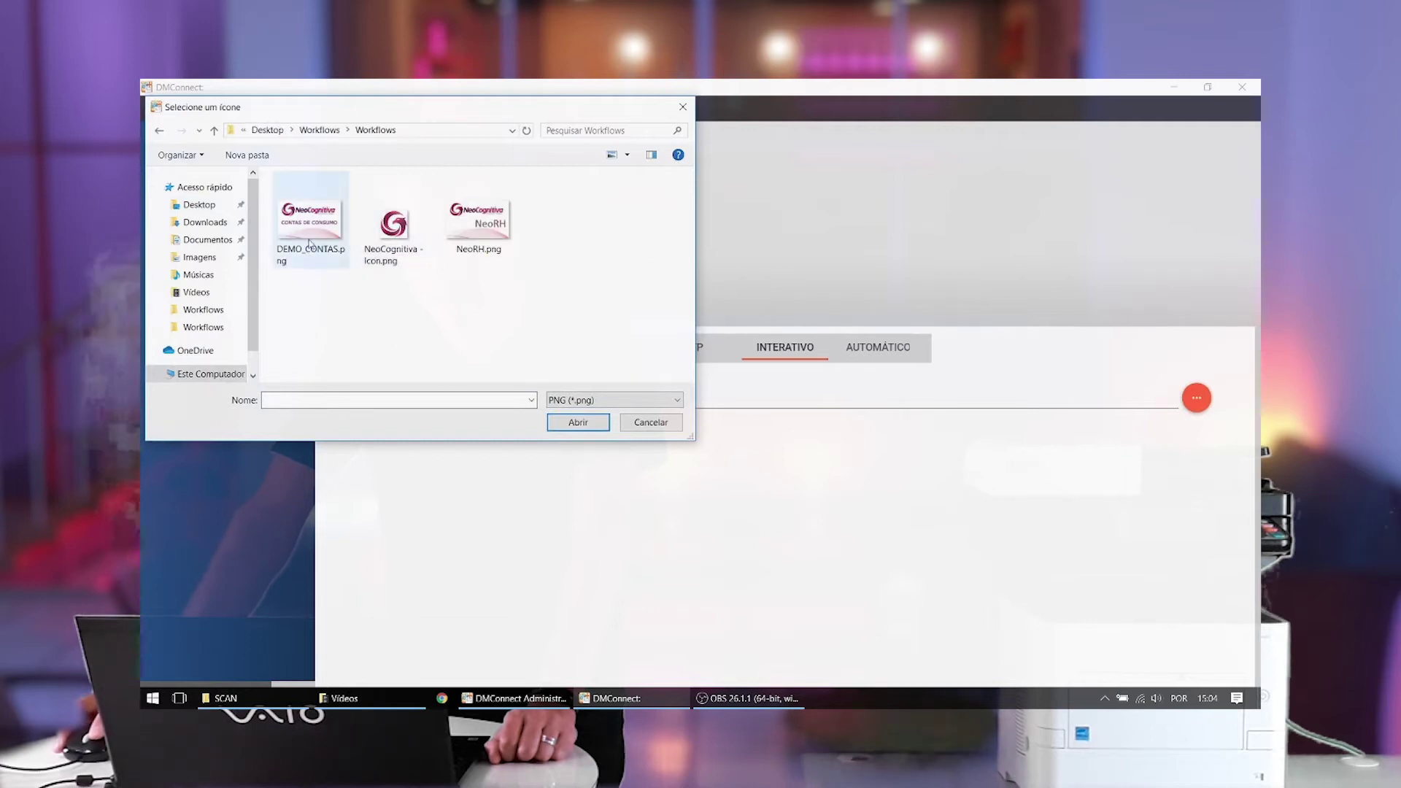
left_click(314, 241)
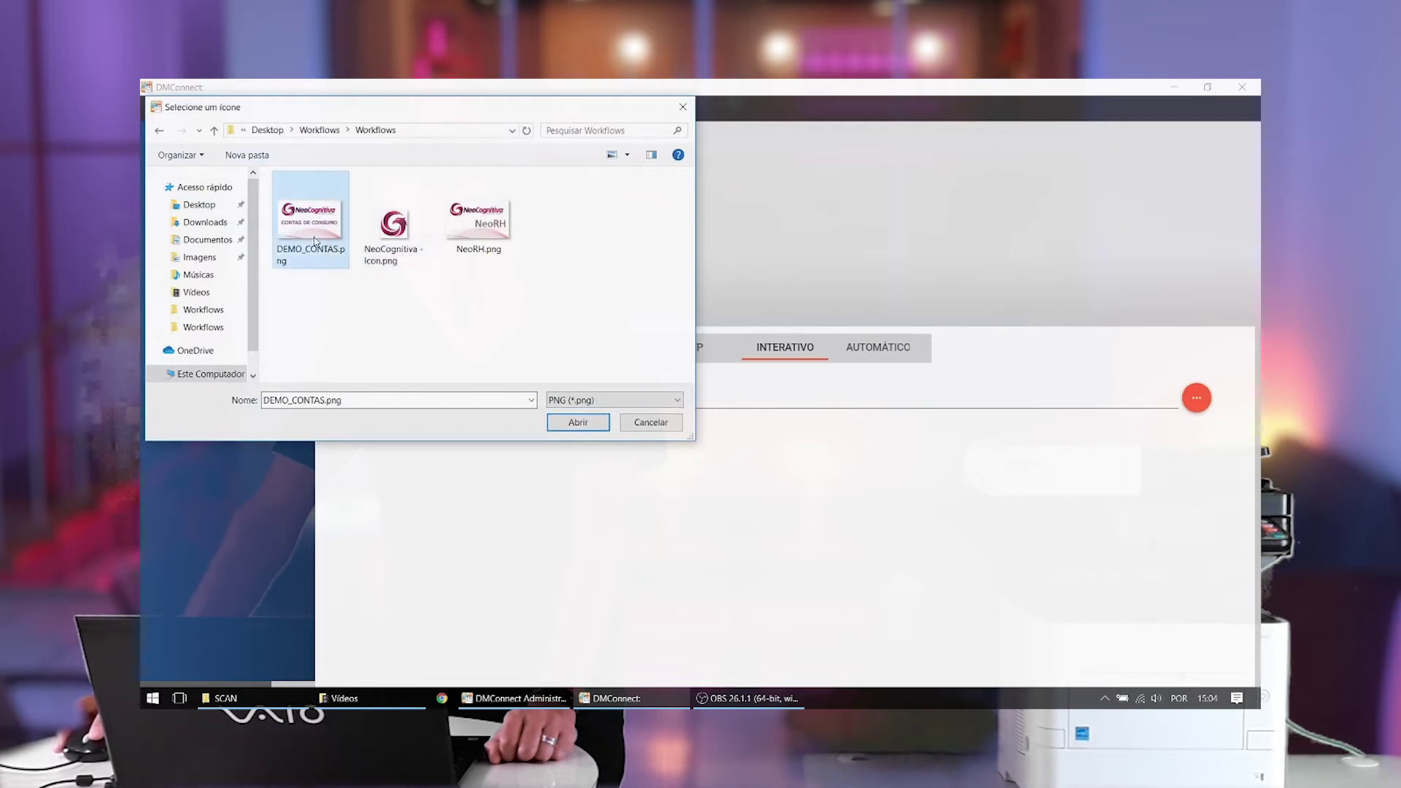
left_click(578, 423)
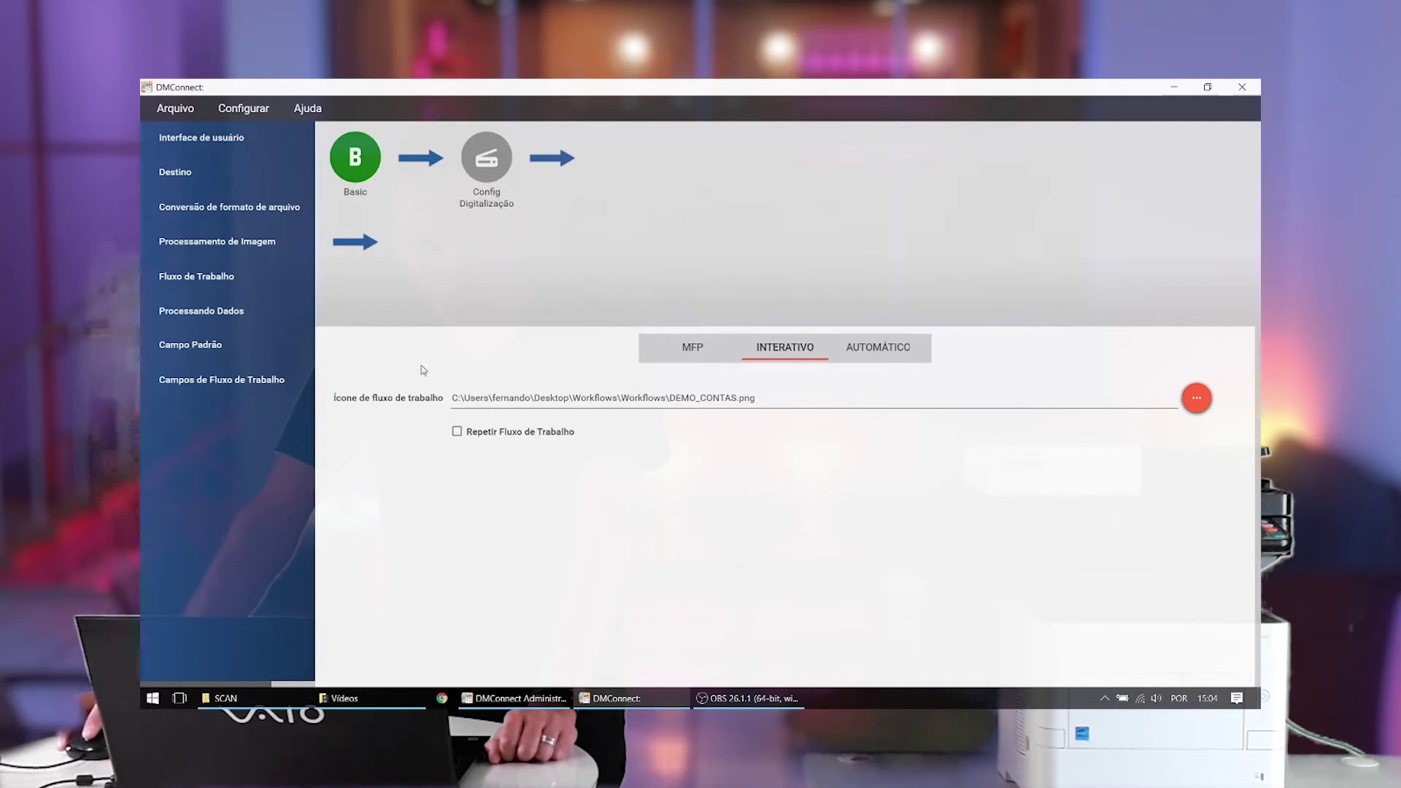
- Expand the Interface de usuário, Conversão de formato, Processamento de Imagem, Fluxo de Trabalho and Processando Dados categories
left_click(207, 151)
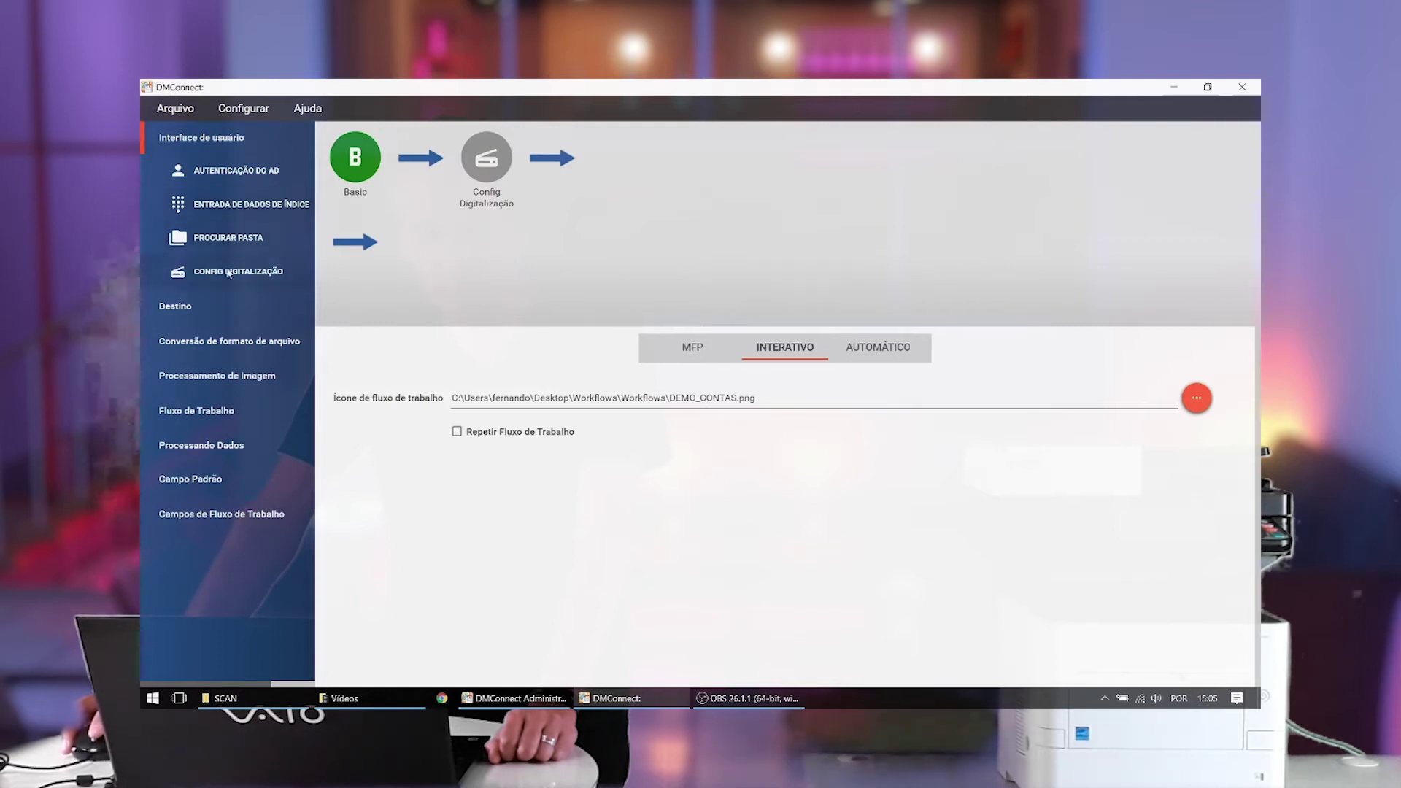
left_click(234, 343)
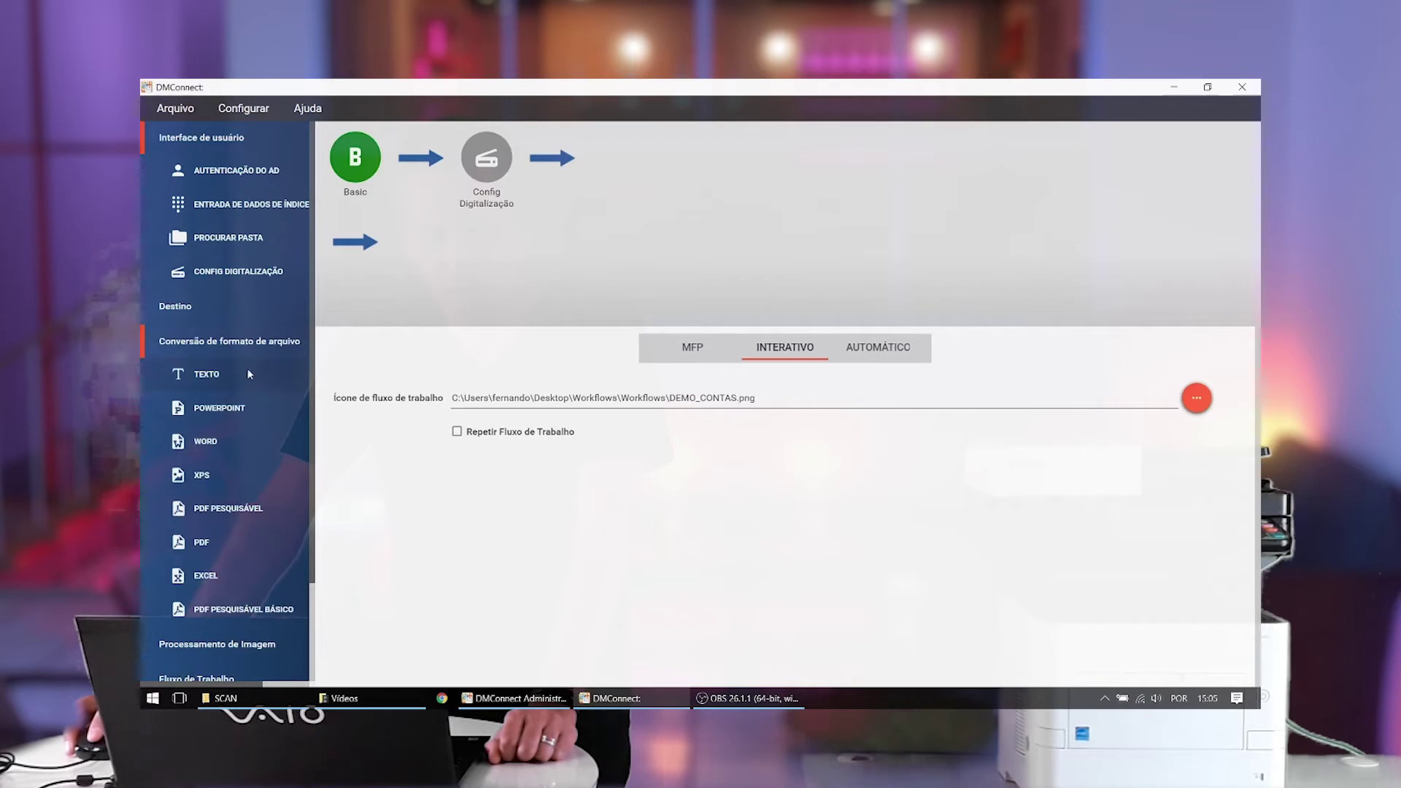
scroll(247, 368, "down", 1)
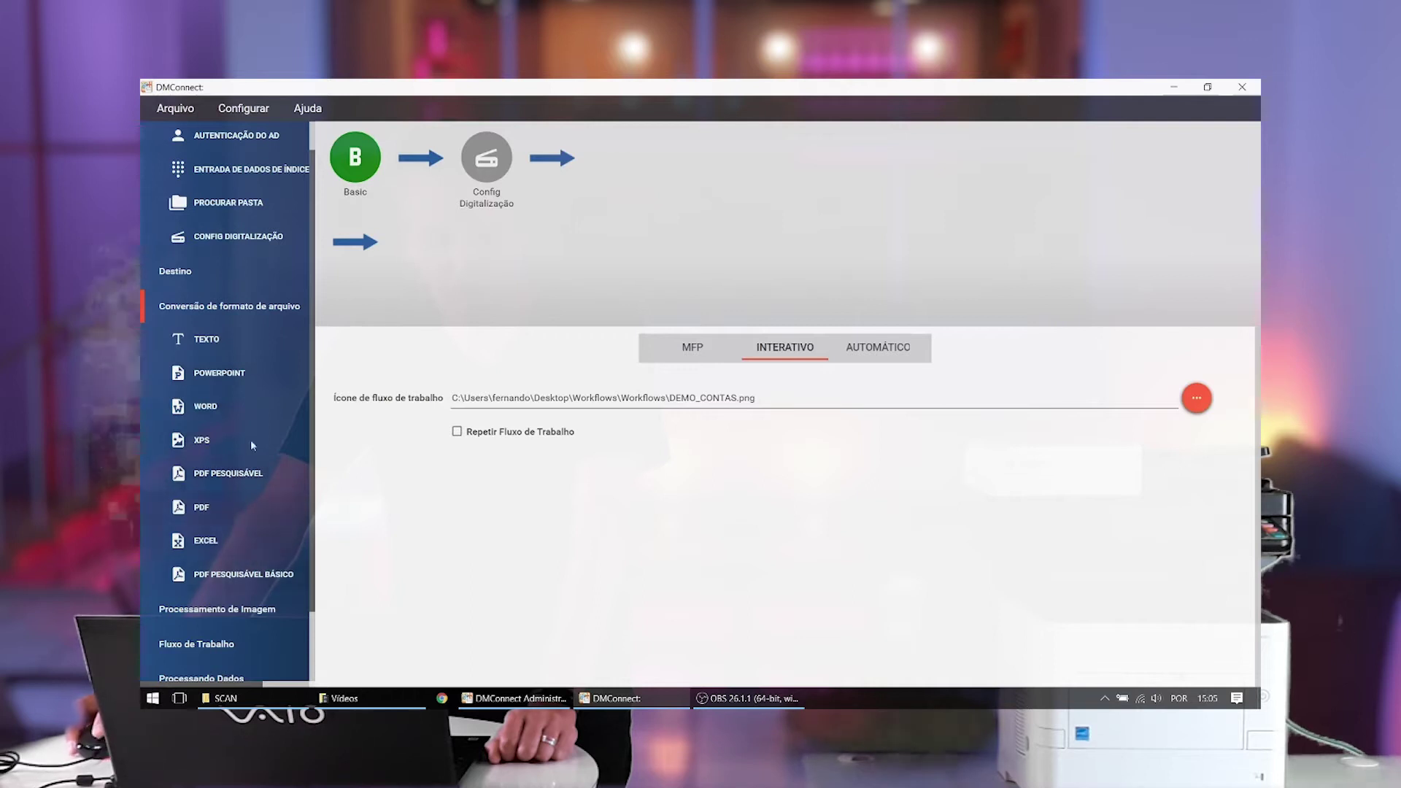
scroll(248, 441, "down", 2)
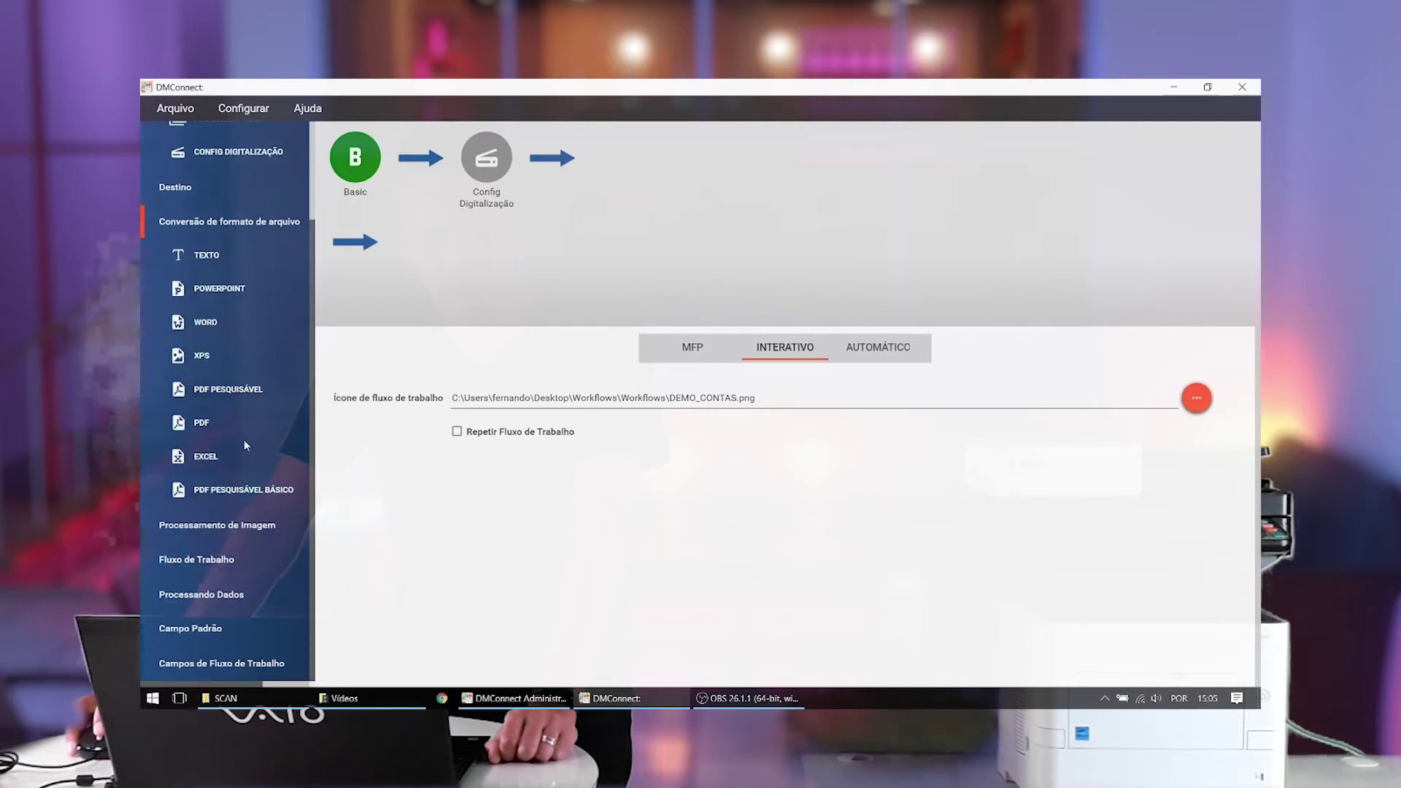
left_click(248, 525)
scroll(254, 438, "down", 3)
scroll(255, 417, "down", 2)
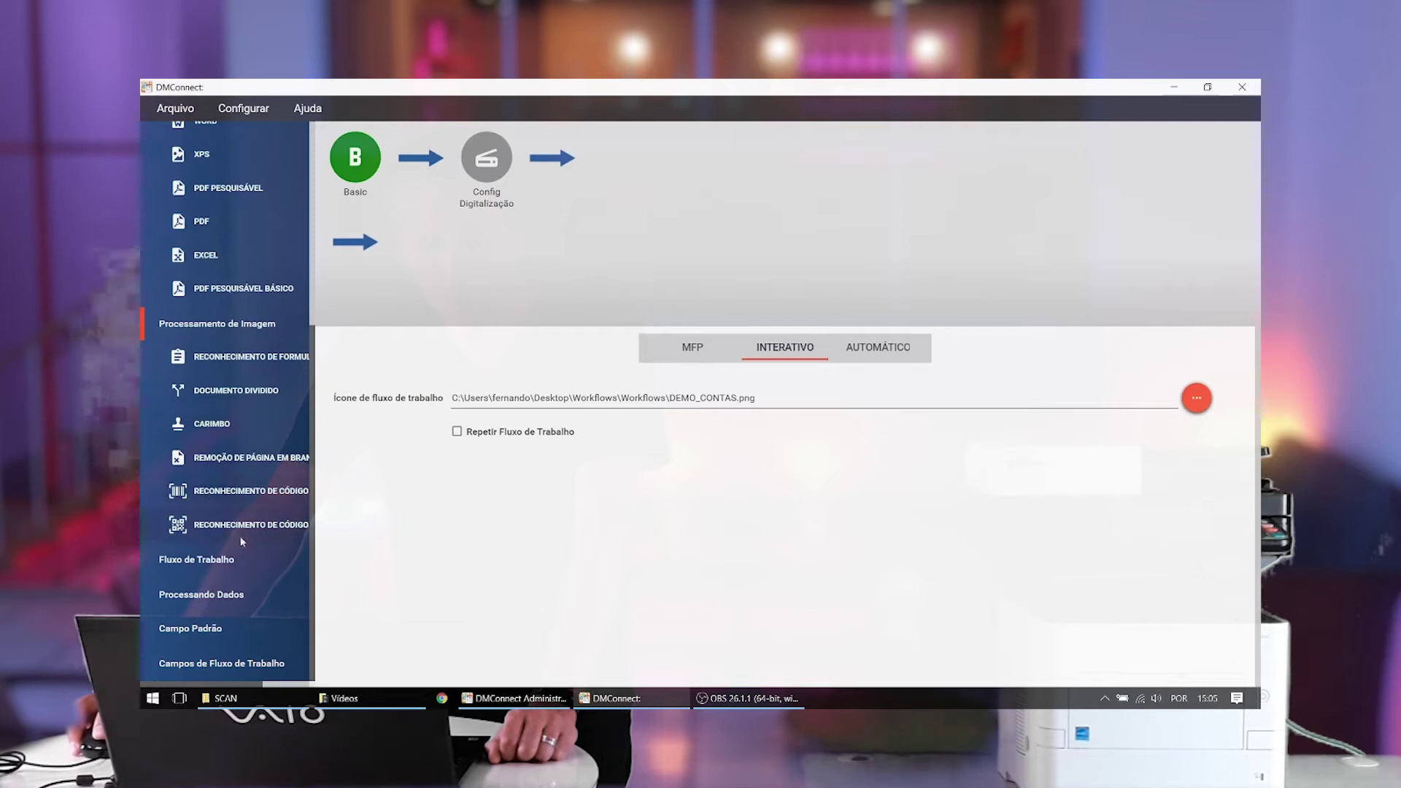
left_click(212, 564)
scroll(239, 401, "down", 3)
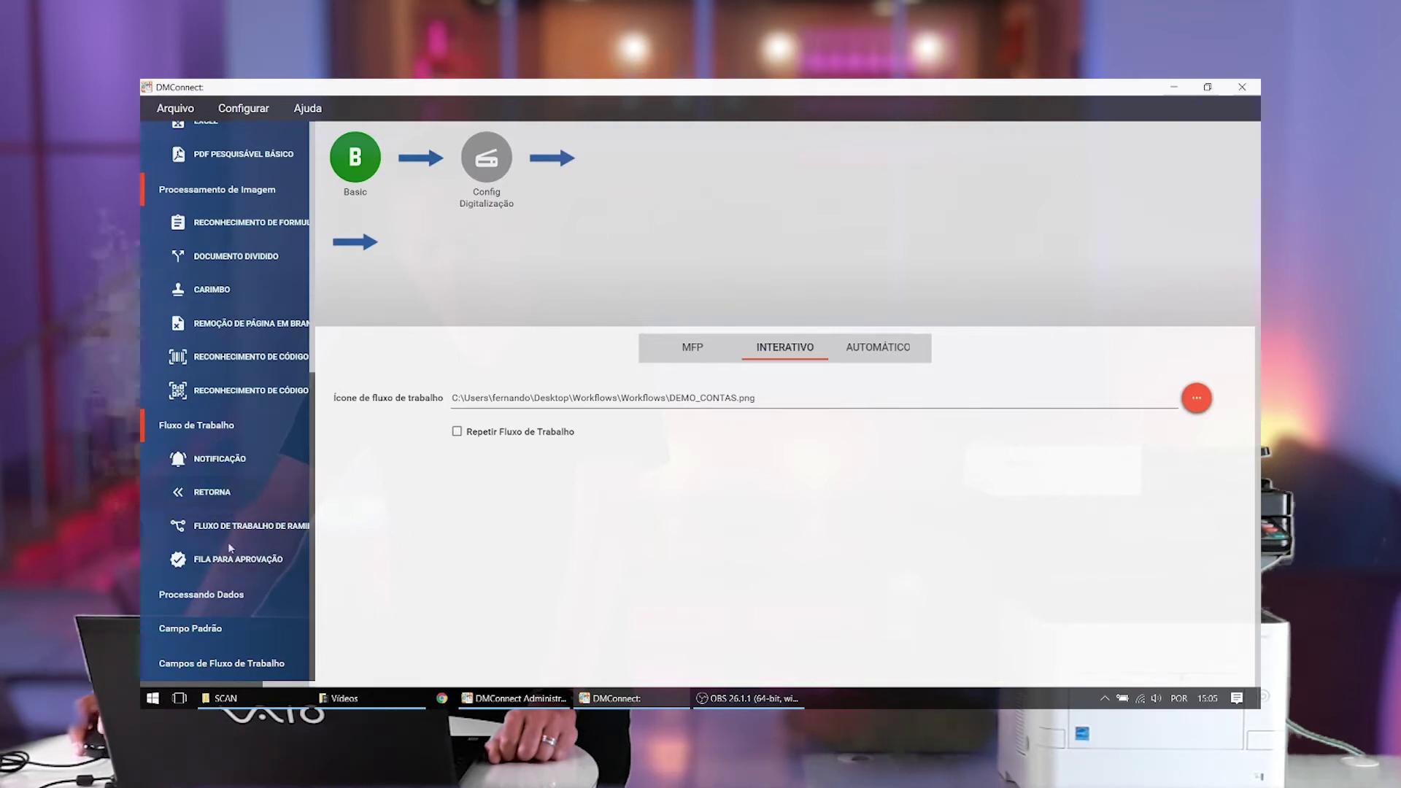
left_click(230, 597)
scroll(233, 427, "down", 3)
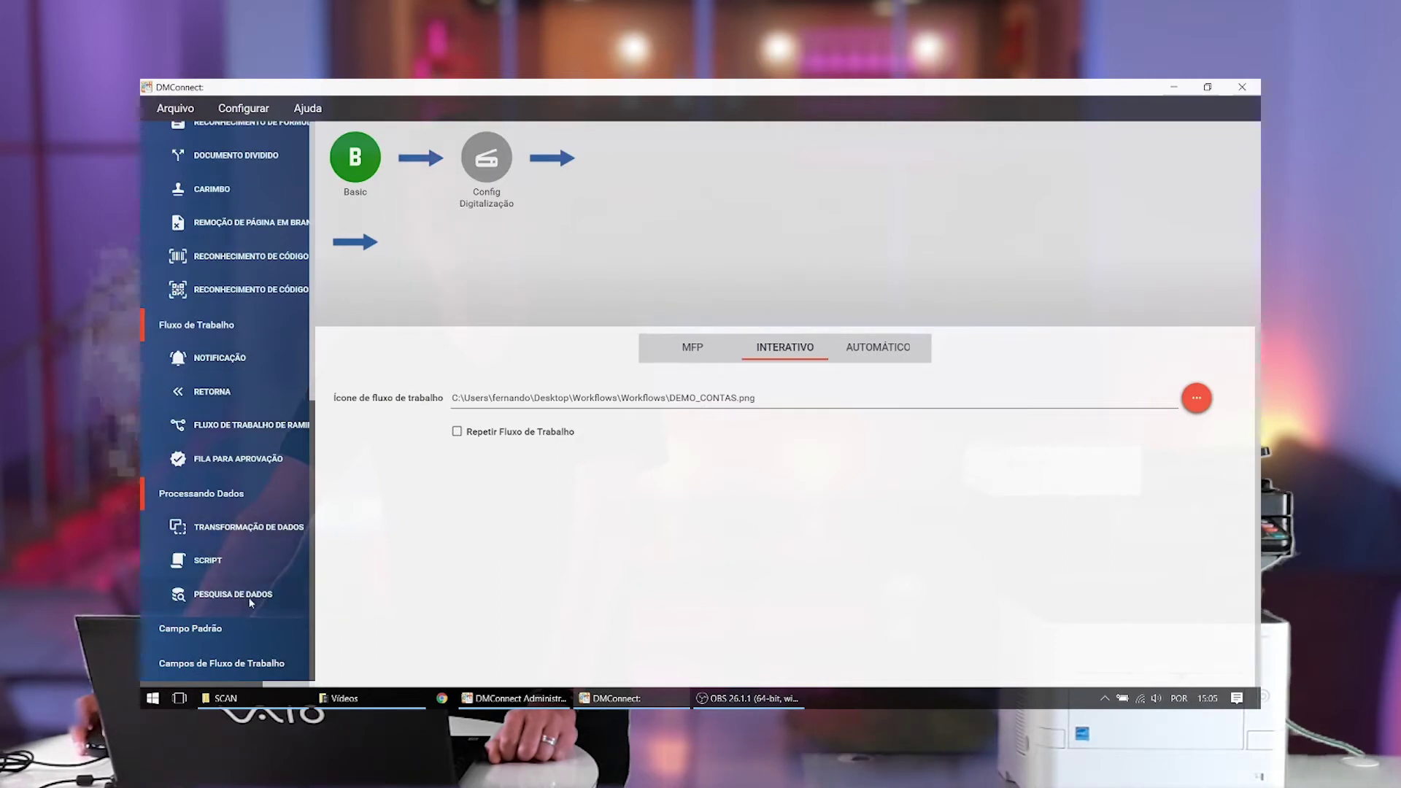
scroll(213, 333, "up", 10)
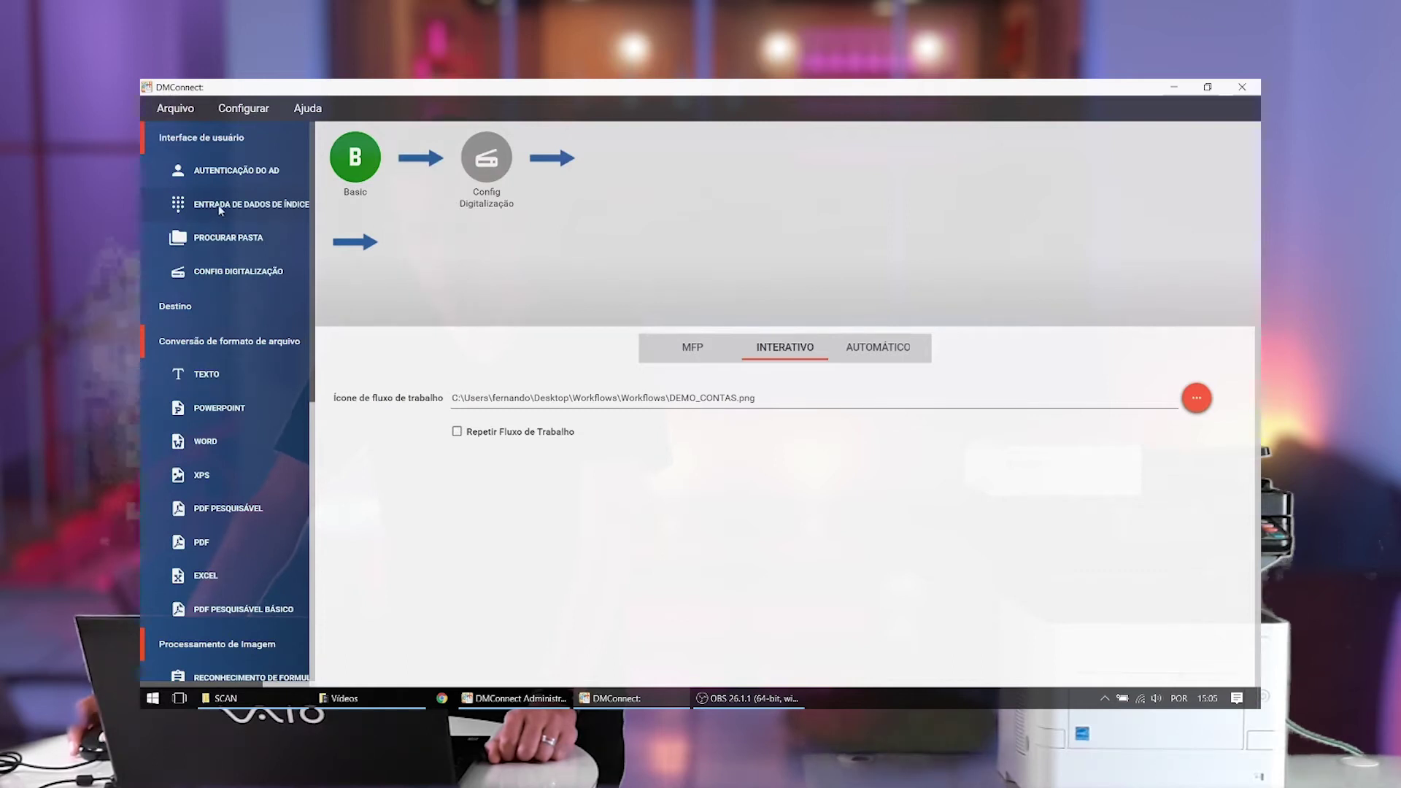
- Insert an Entrada de Dados de Índice step after Basic with one text field and one numeric field
left_click(433, 165)
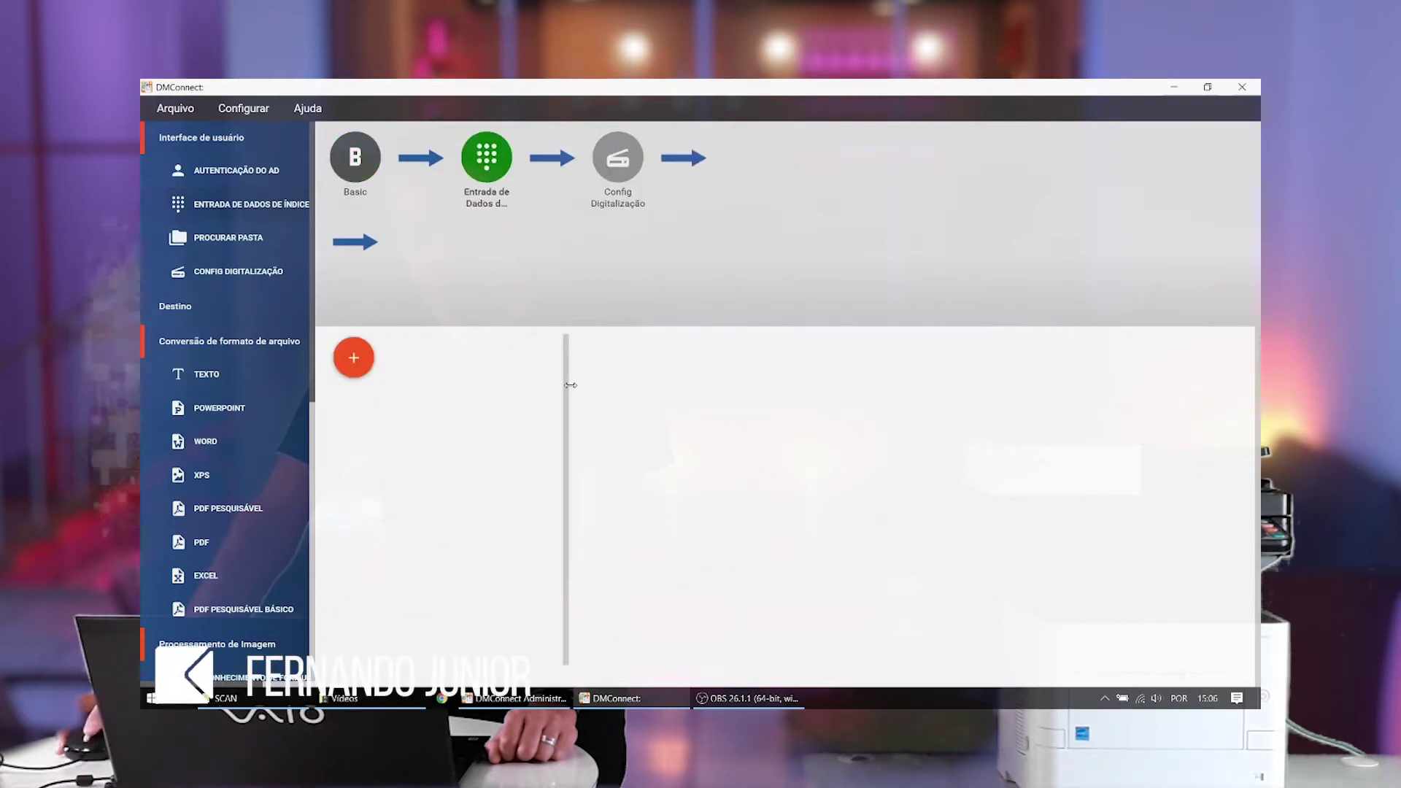
mouse_move(354, 360)
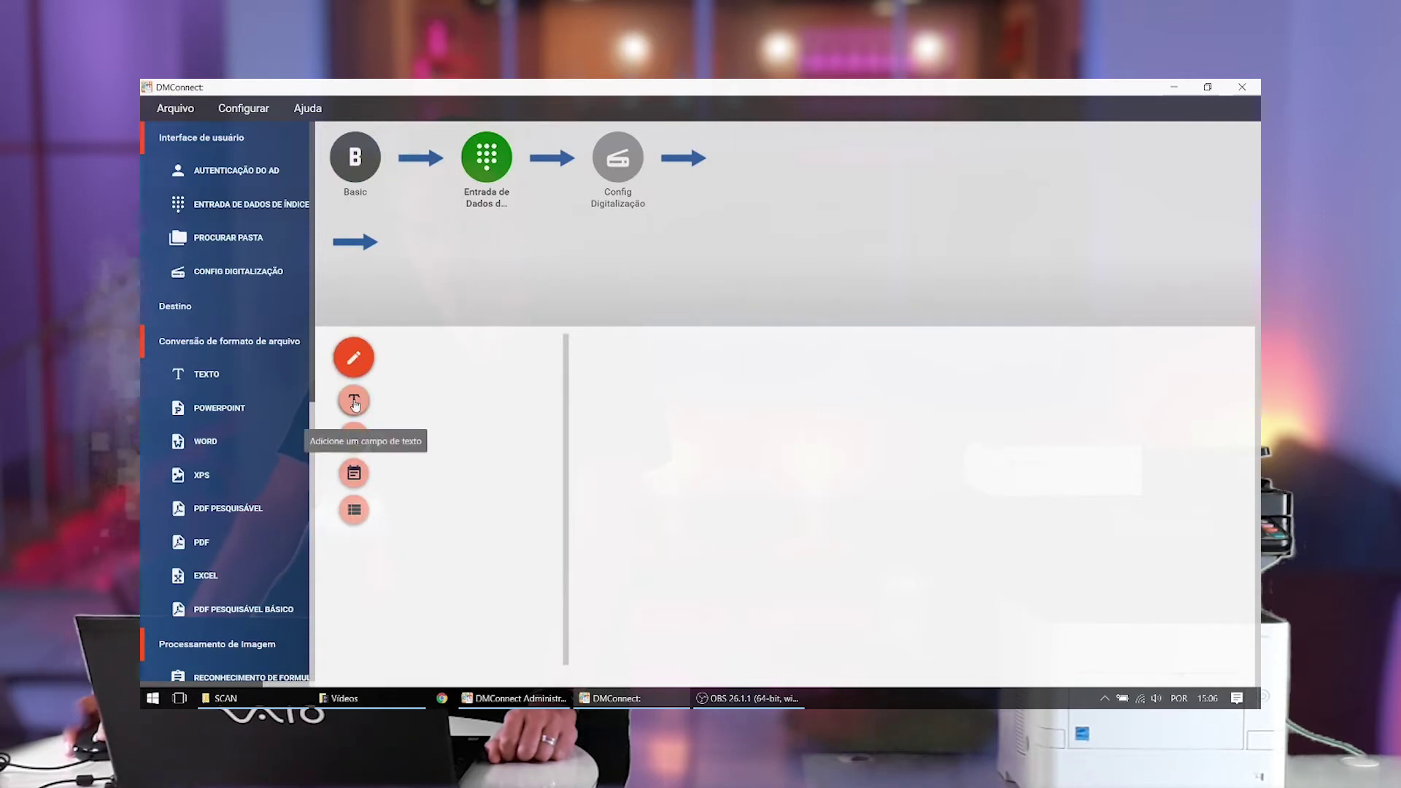
left_click(354, 401)
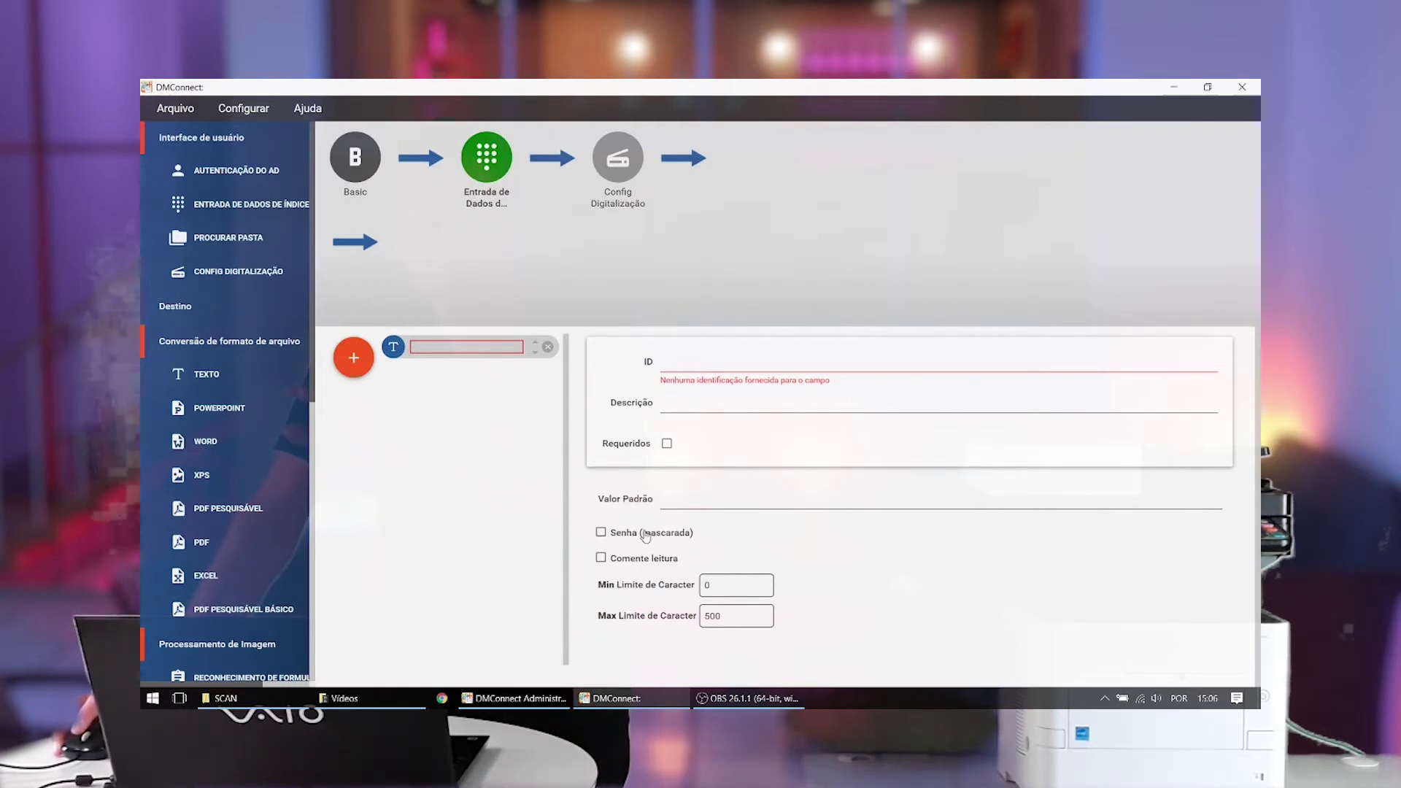
left_click(718, 591)
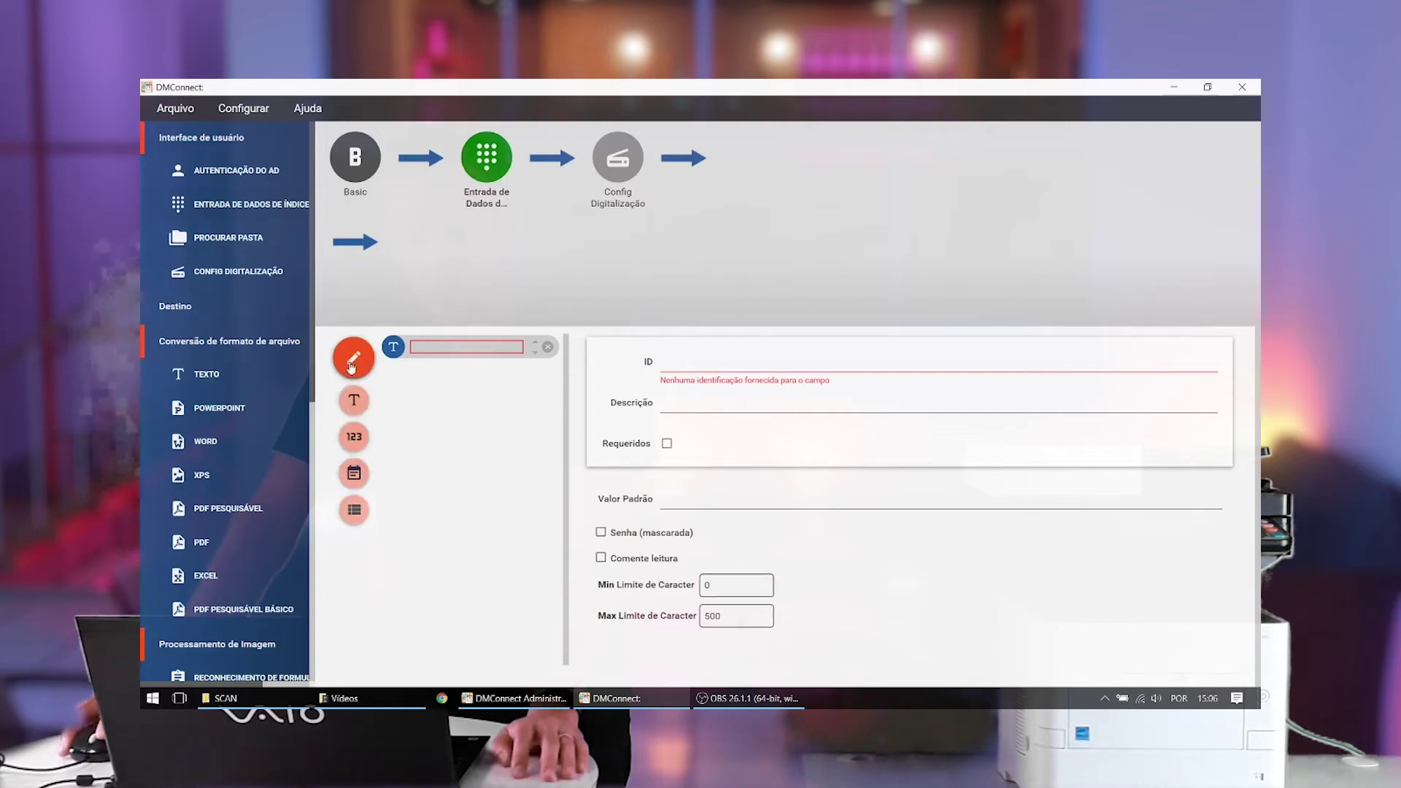
left_click(355, 439)
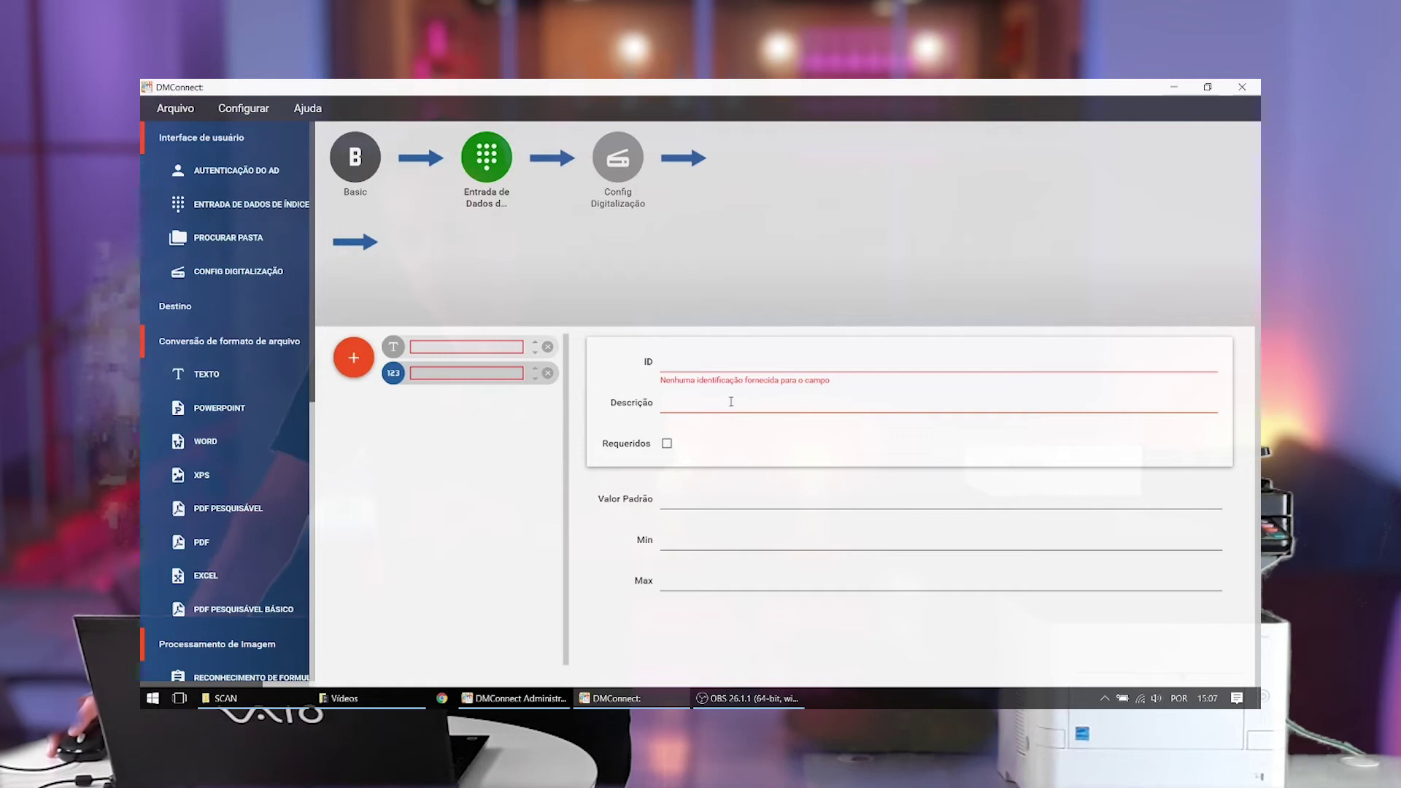
- Add a date field formatted mm-dd-yyyy and a list field to the index form
left_click(703, 553)
left_click(697, 501)
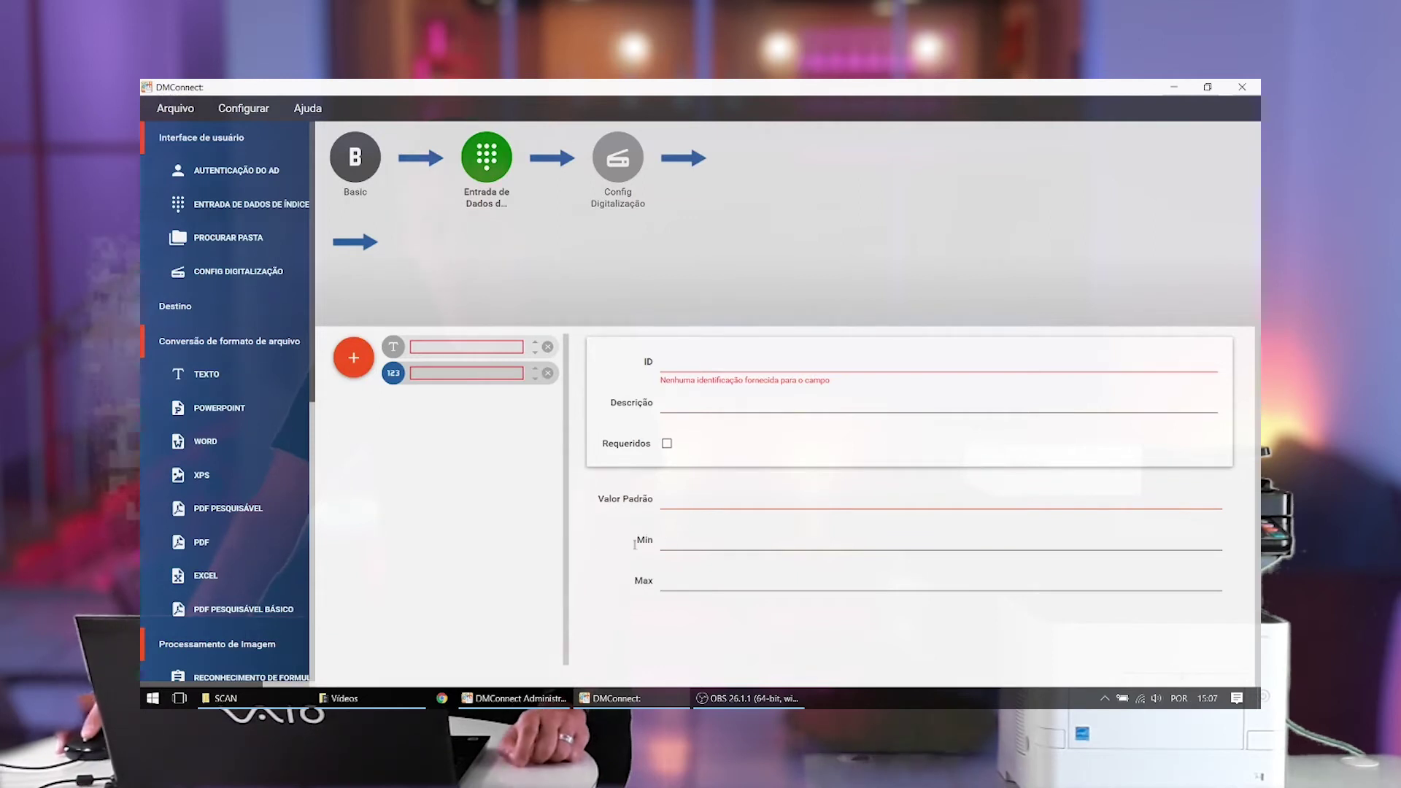
mouse_move(349, 382)
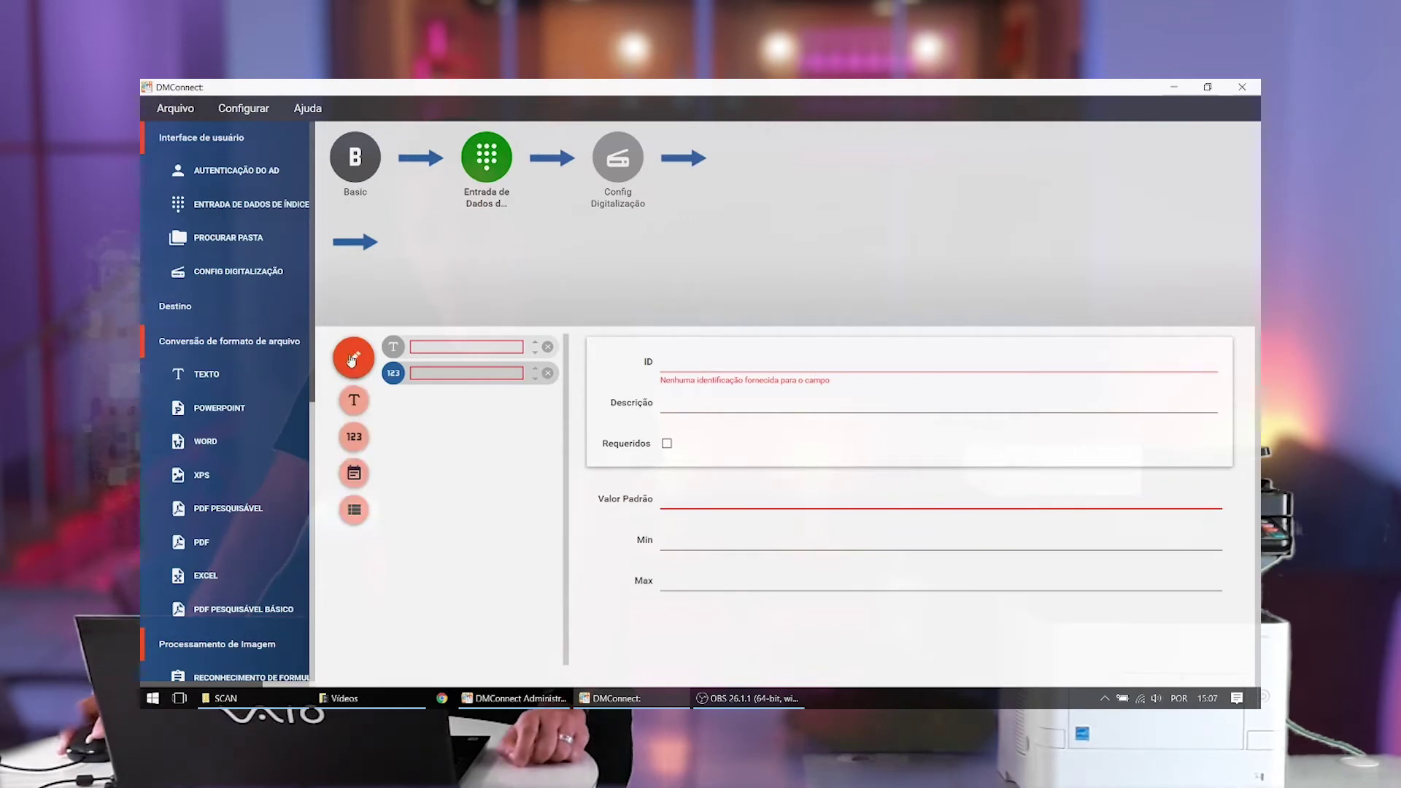
left_click(353, 475)
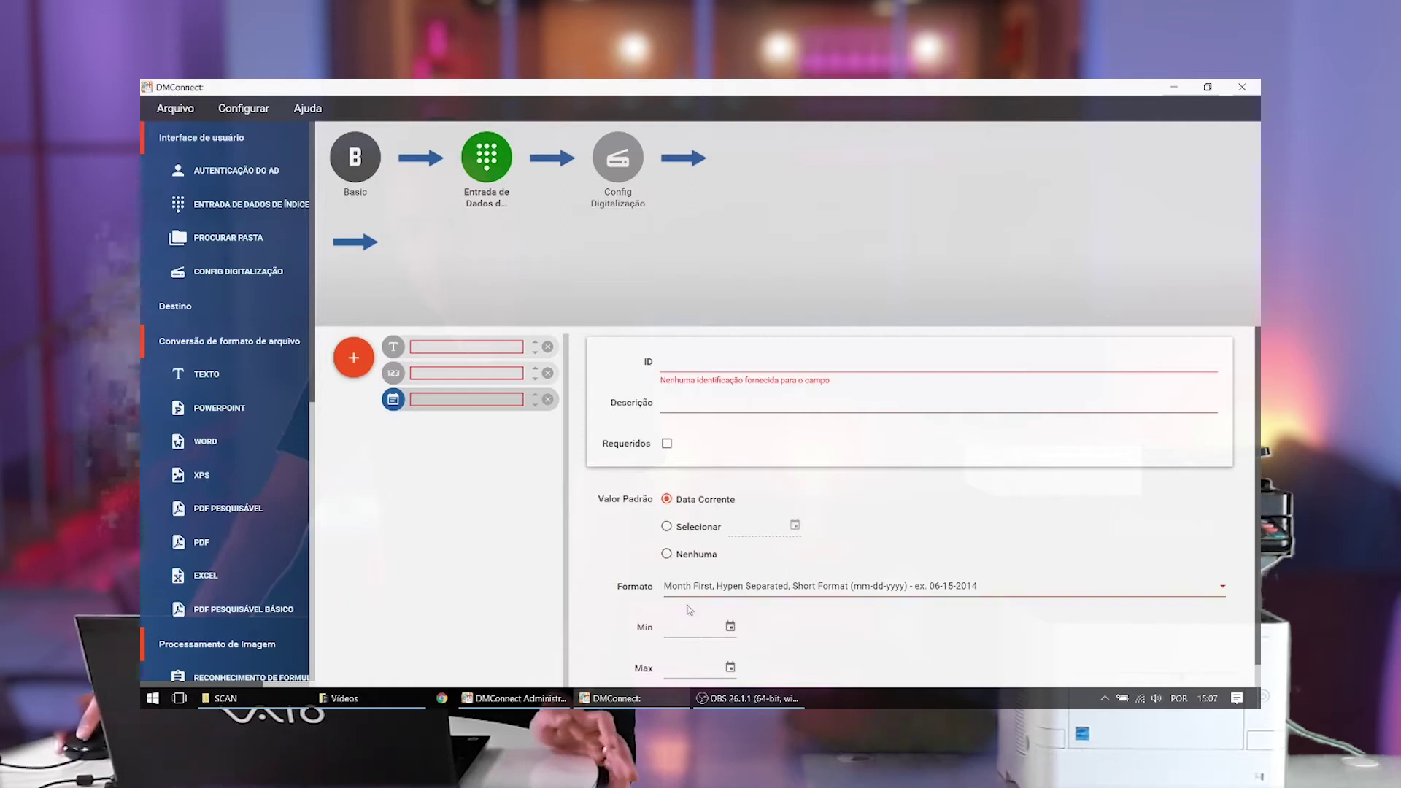
left_click(783, 588)
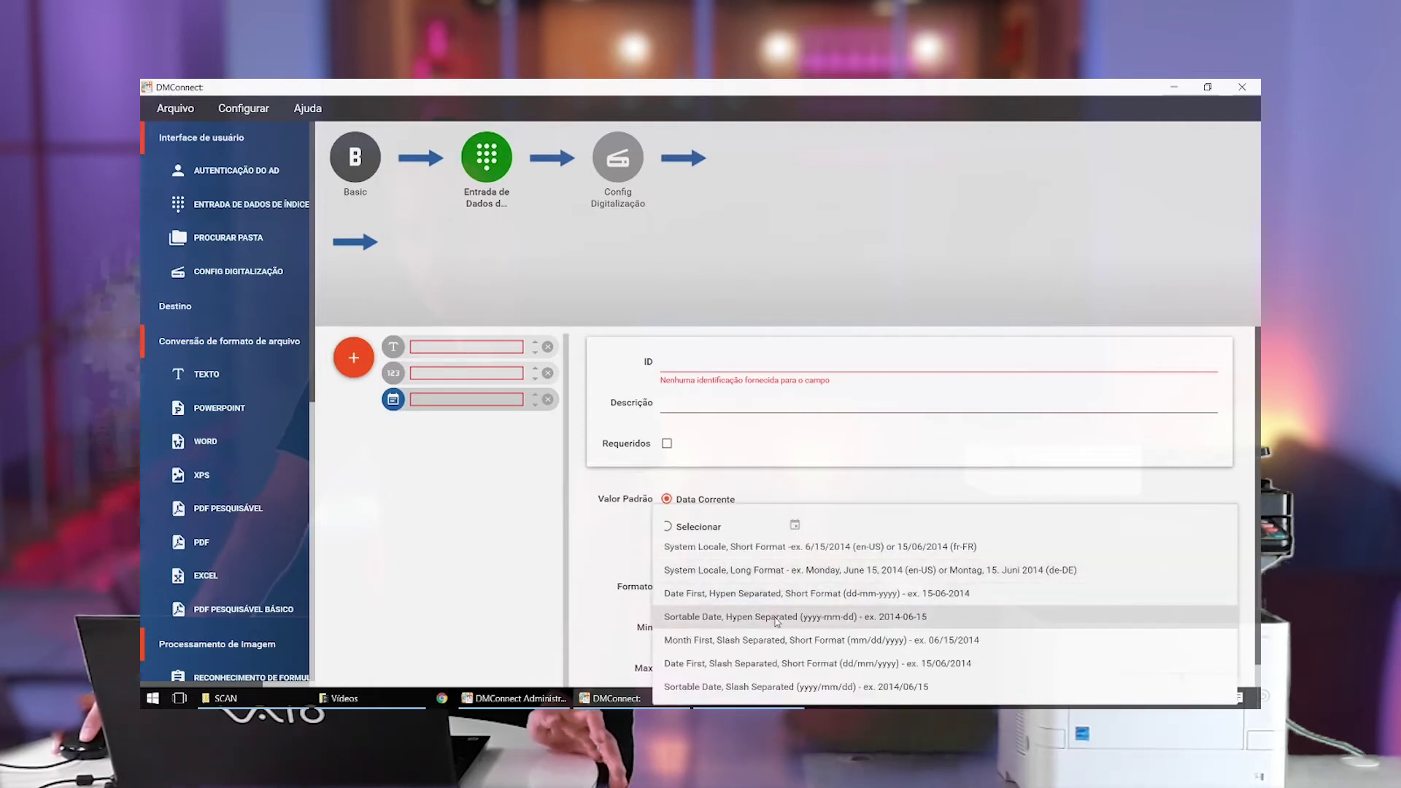
left_click(861, 593)
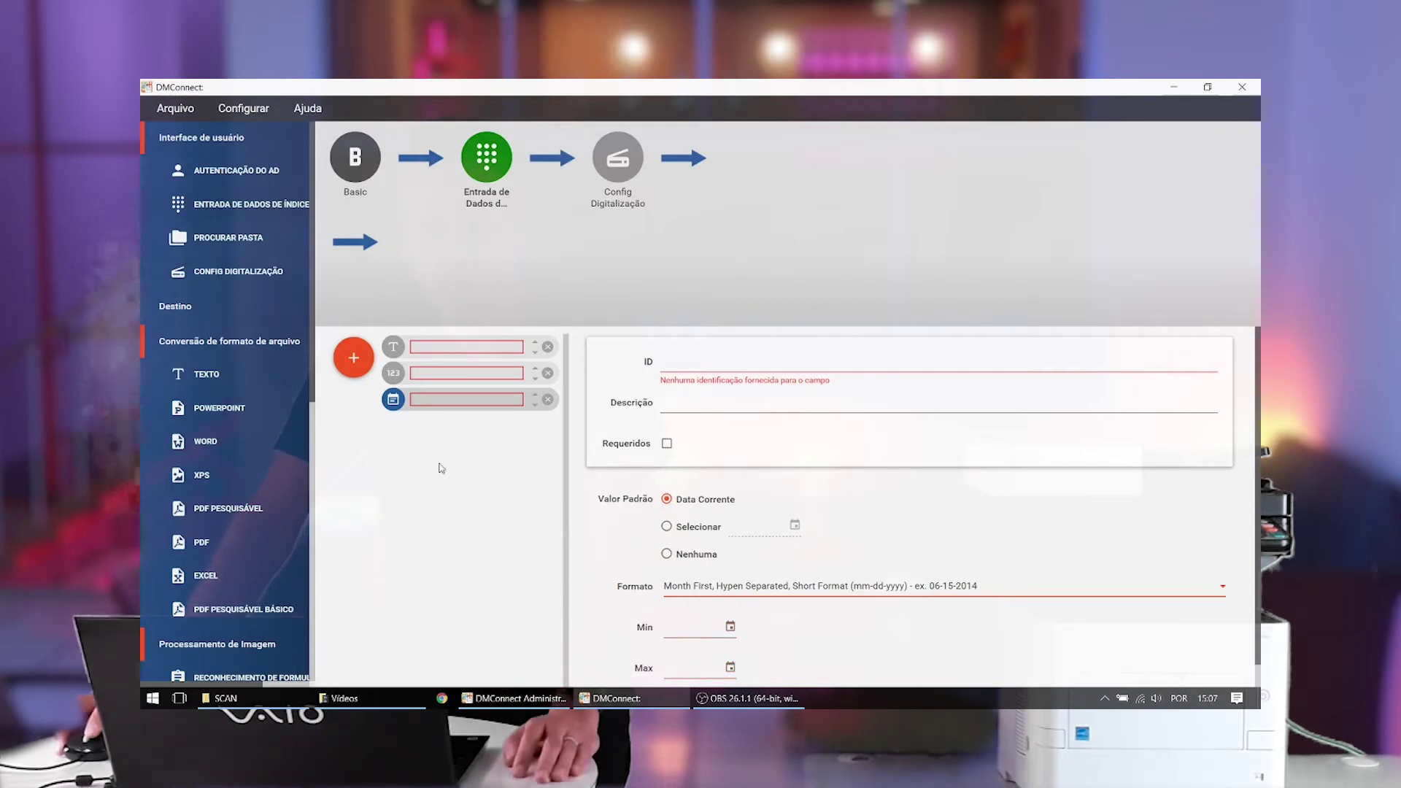
mouse_move(355, 363)
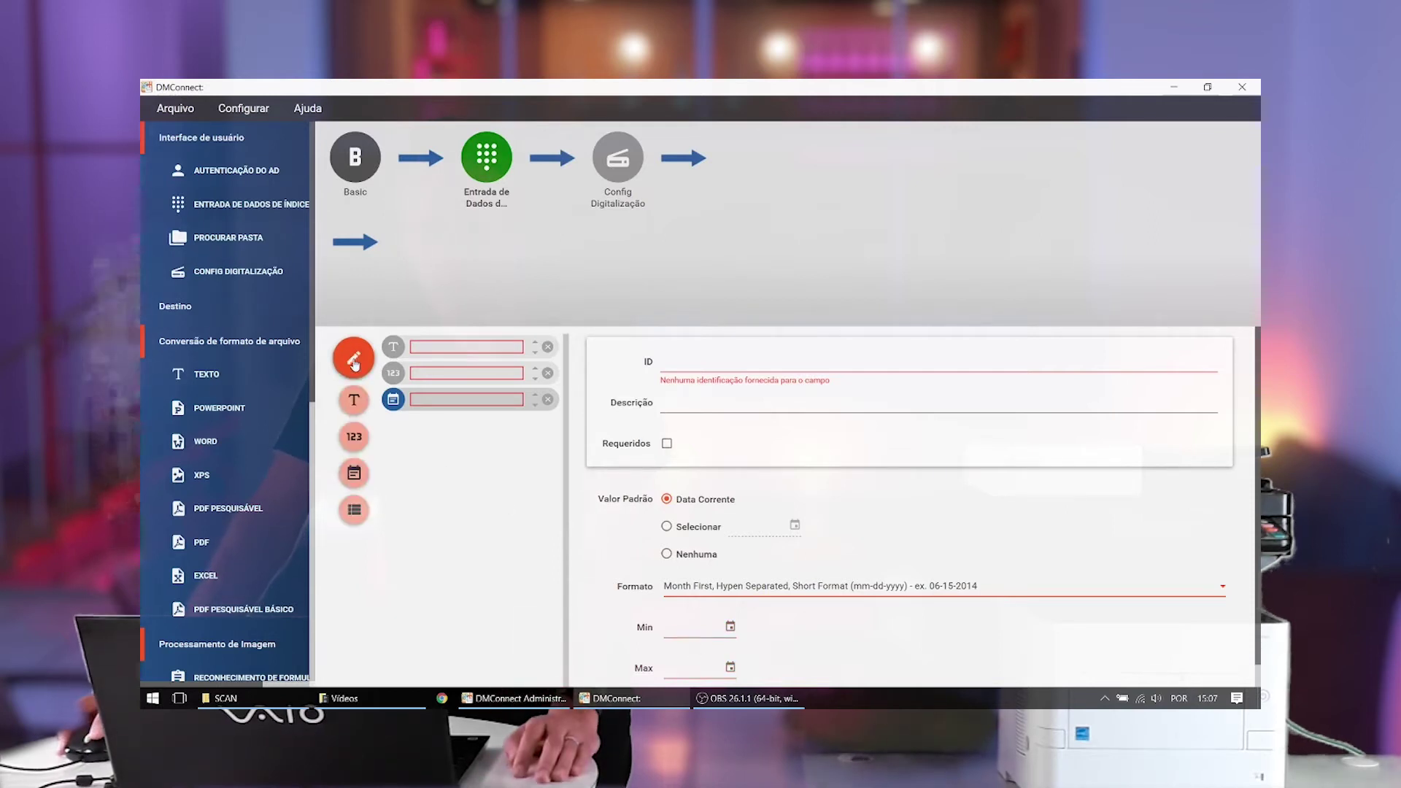
left_click(355, 511)
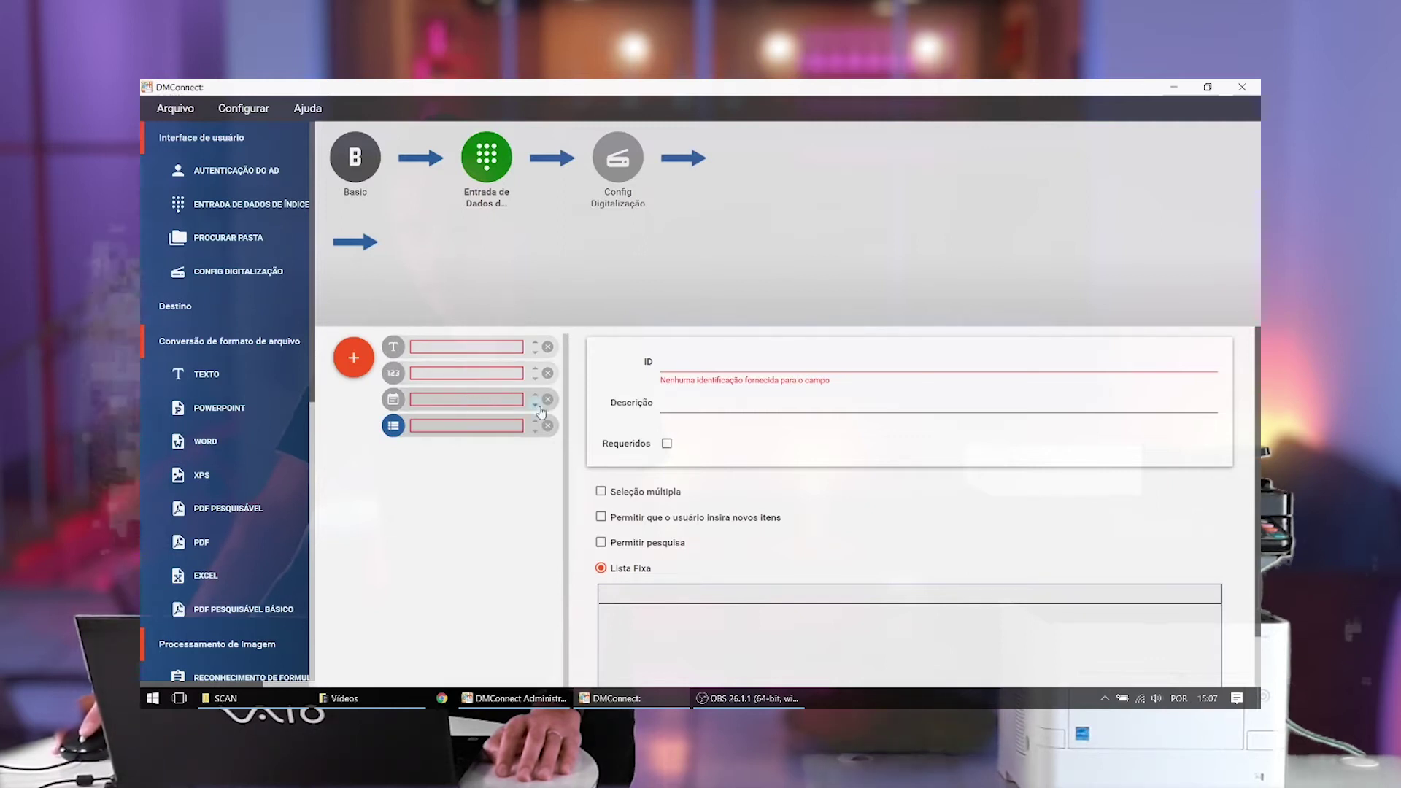
- Delete the text, numeric, date and extra text fields, leaving only the list field, and start its ID
left_click(548, 348)
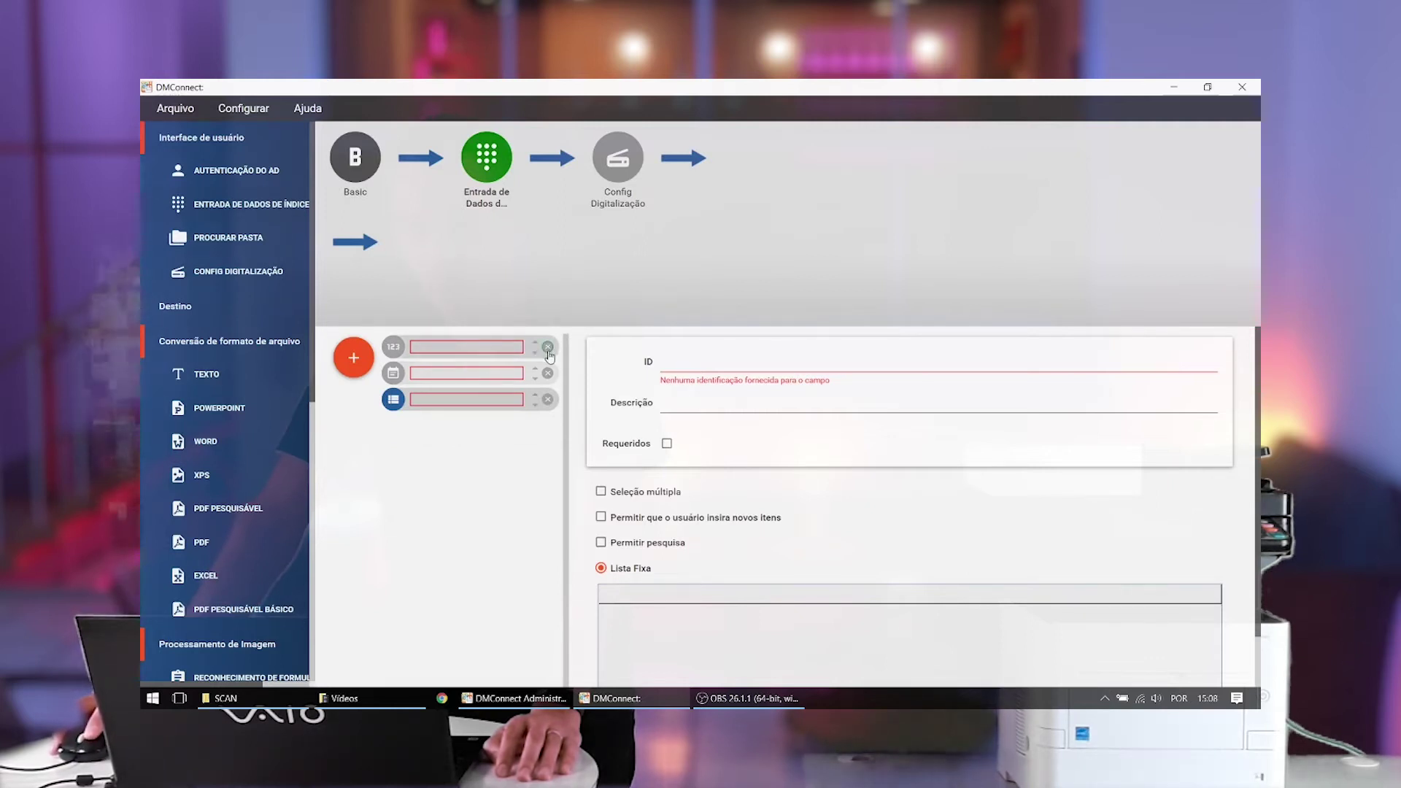
left_click(548, 348)
left_click(548, 348)
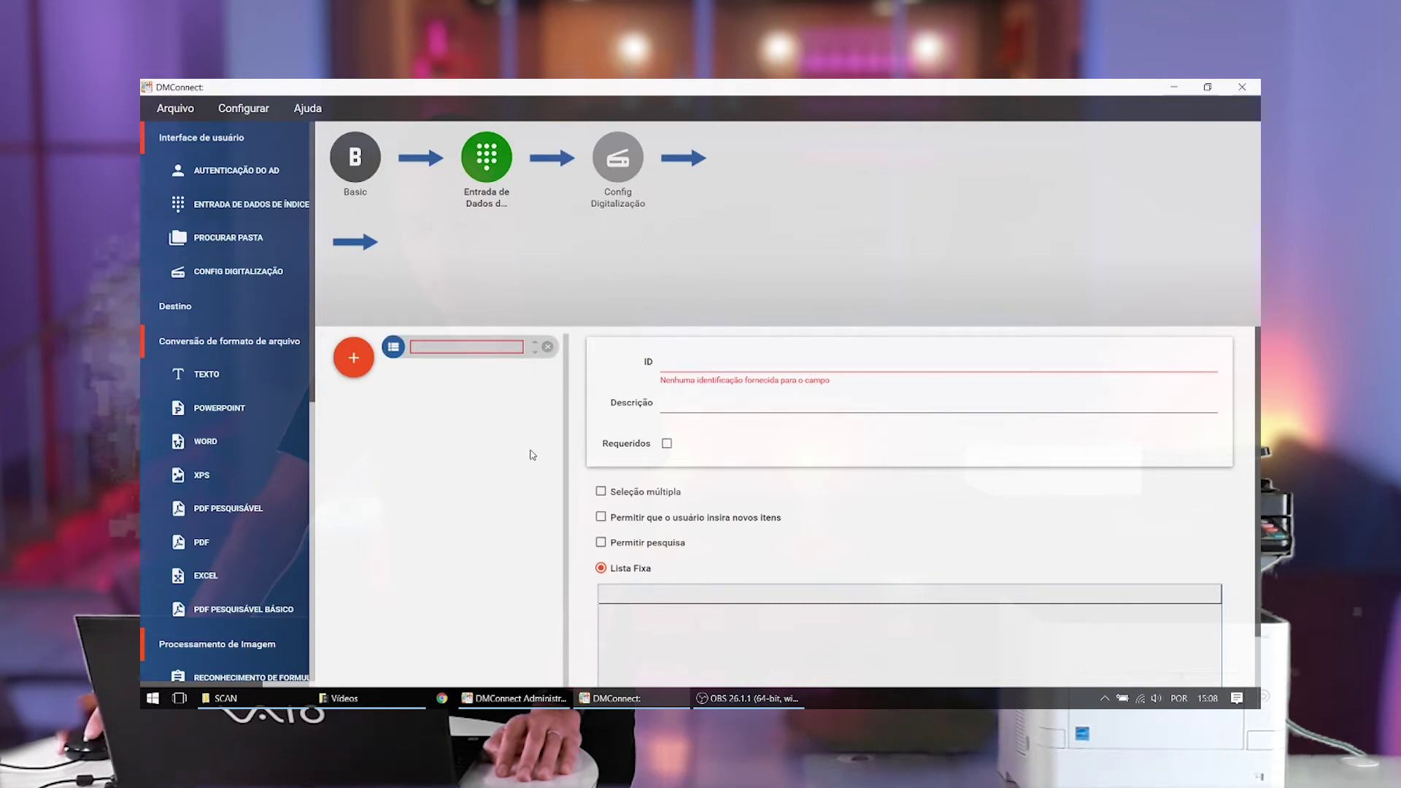
mouse_move(353, 358)
left_click(356, 396)
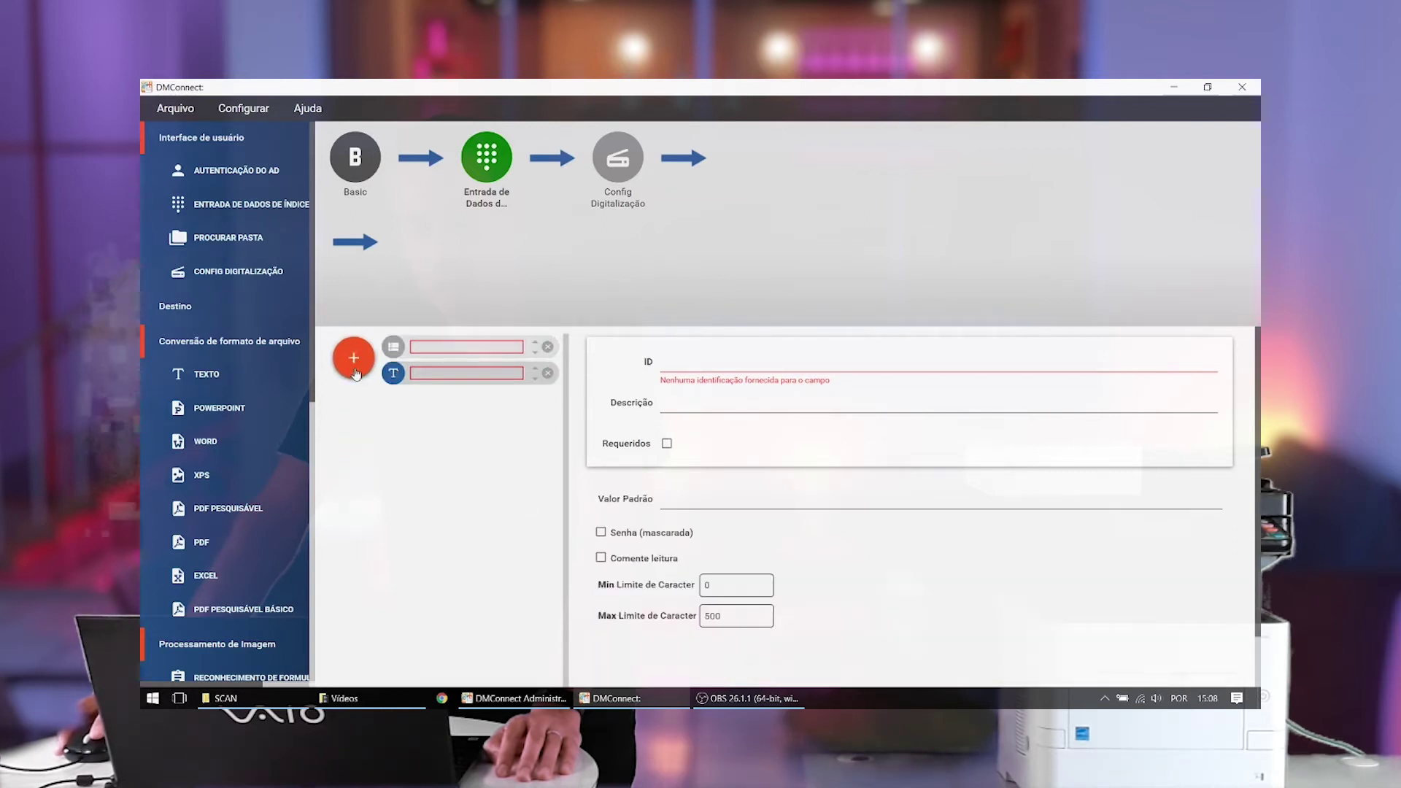
left_click(354, 400)
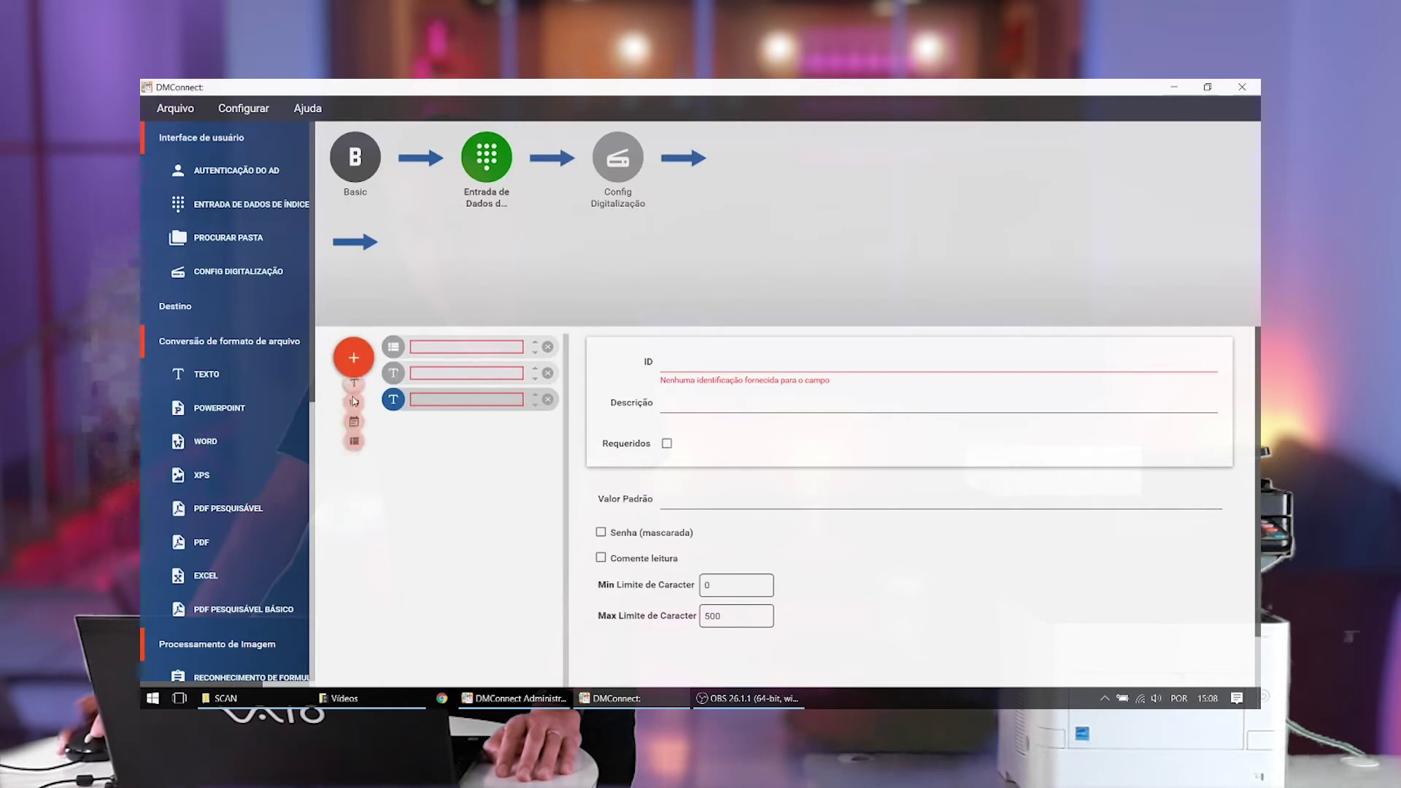
left_click(548, 400)
left_click(548, 373)
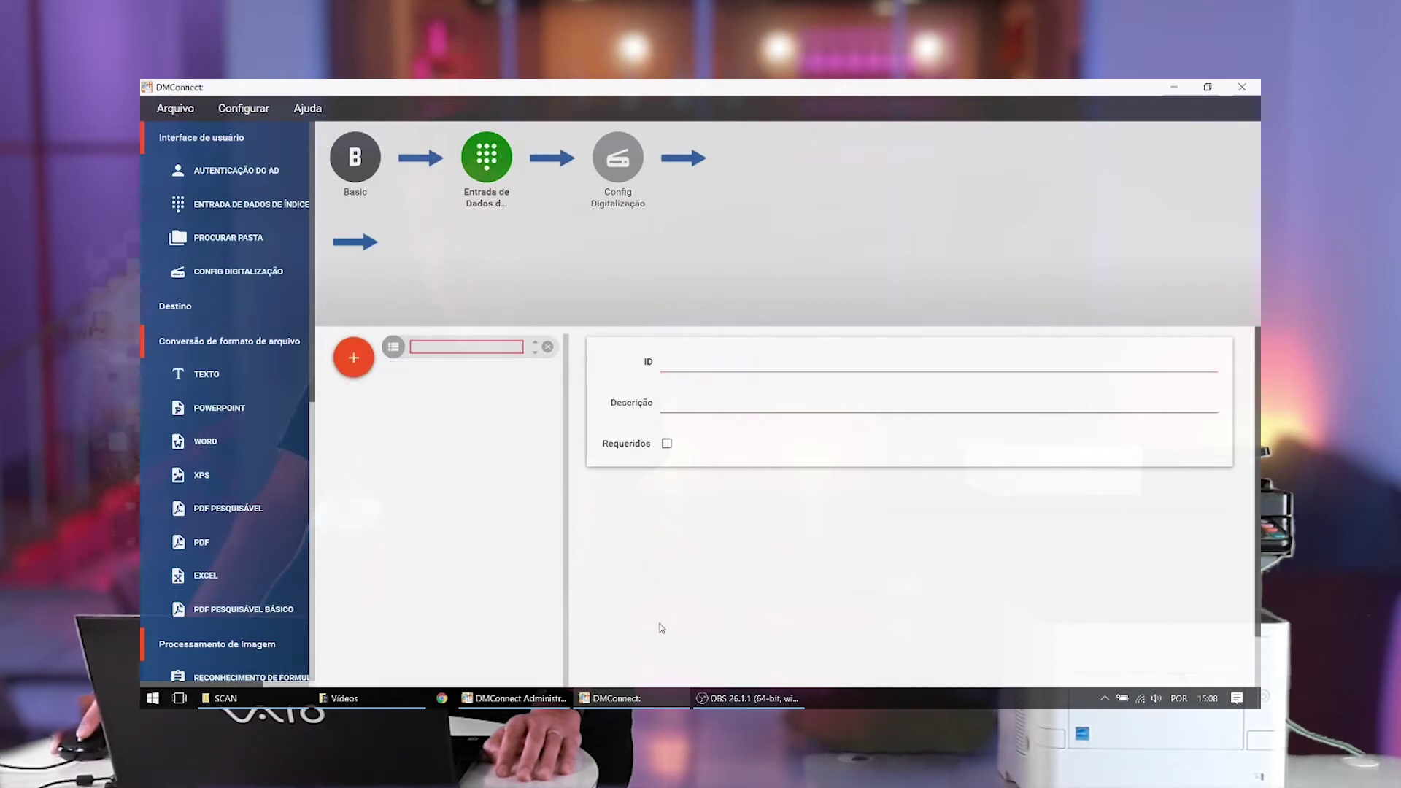
left_click(471, 354)
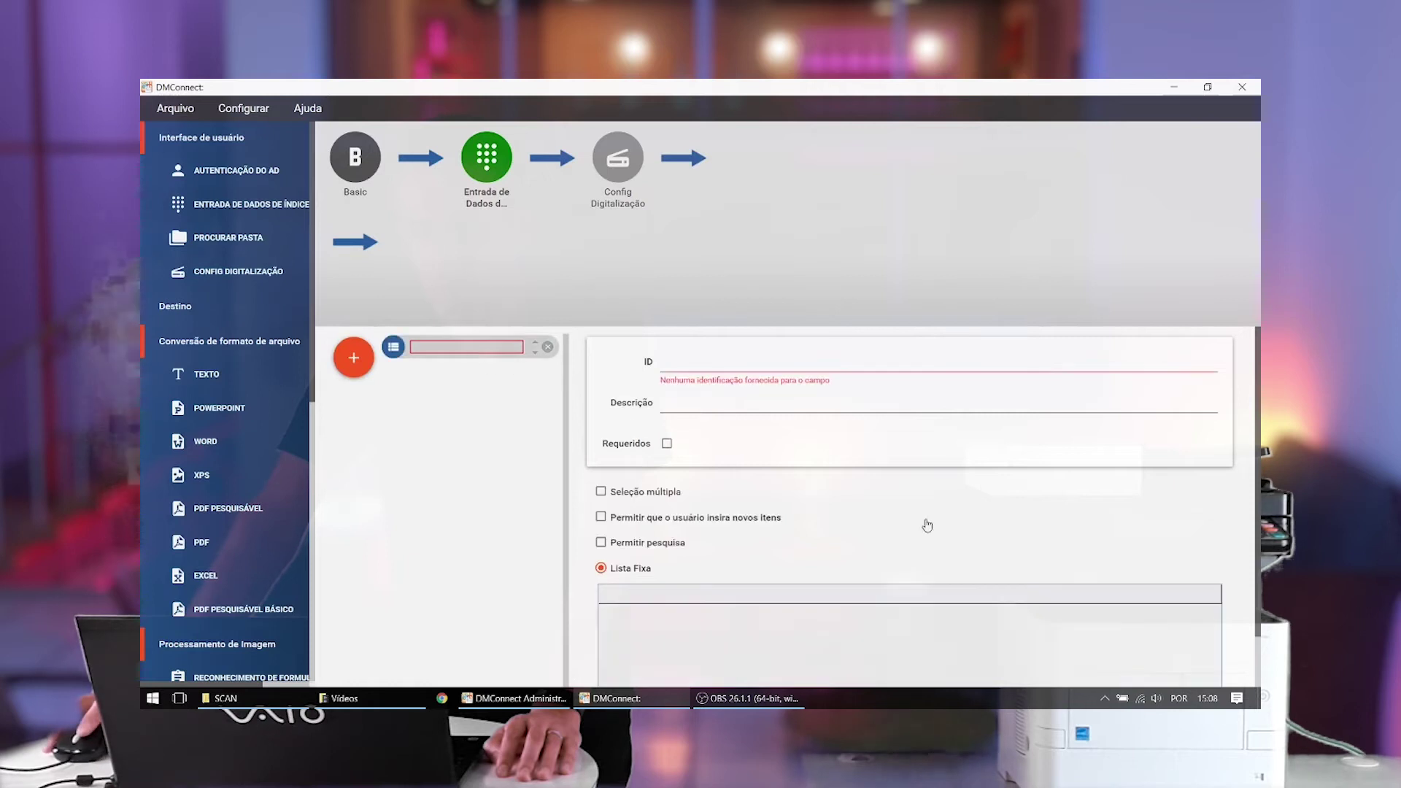
left_click(664, 361)
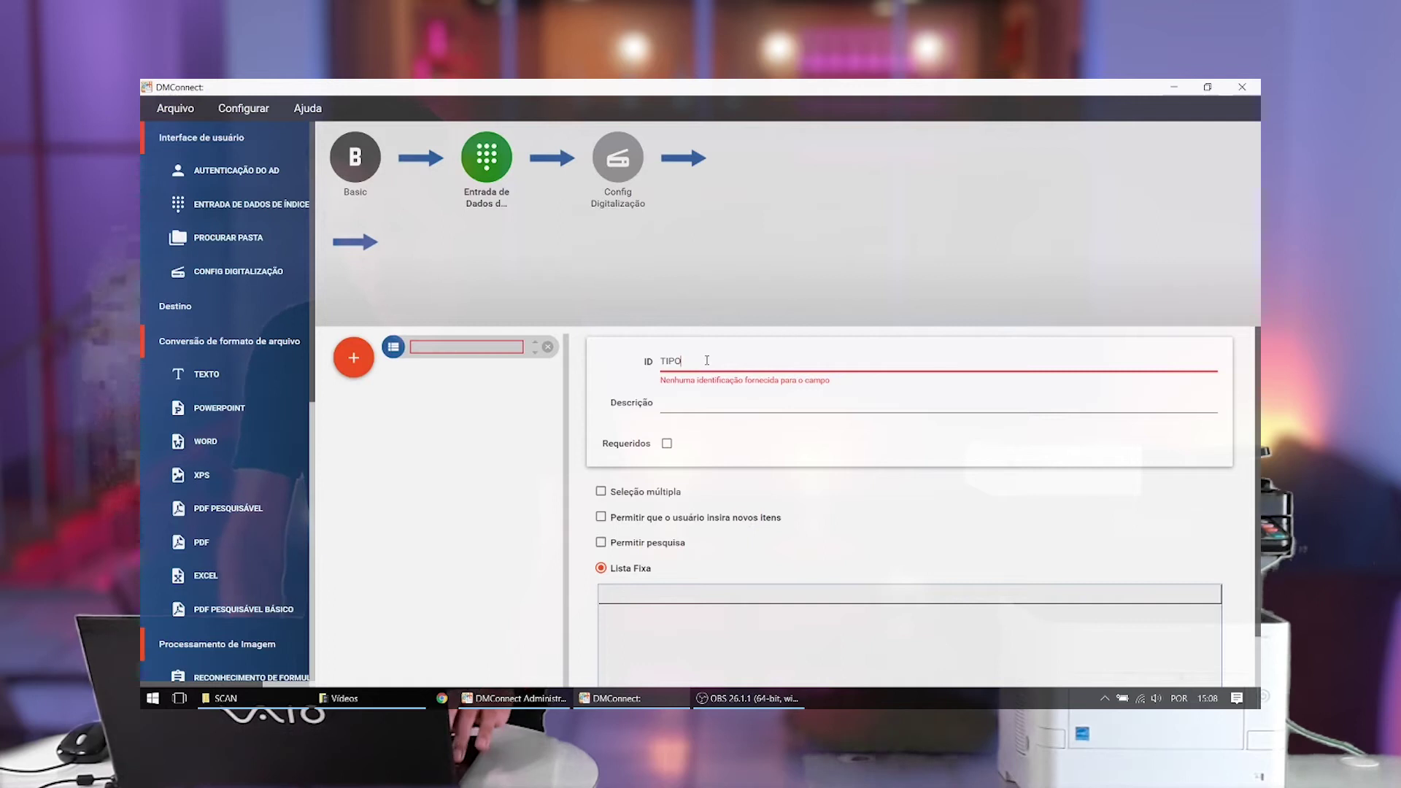
- Complete the list field ID as TIPO-DOC, describe it as 'Tipo de documento' and mark it required
type("OC")
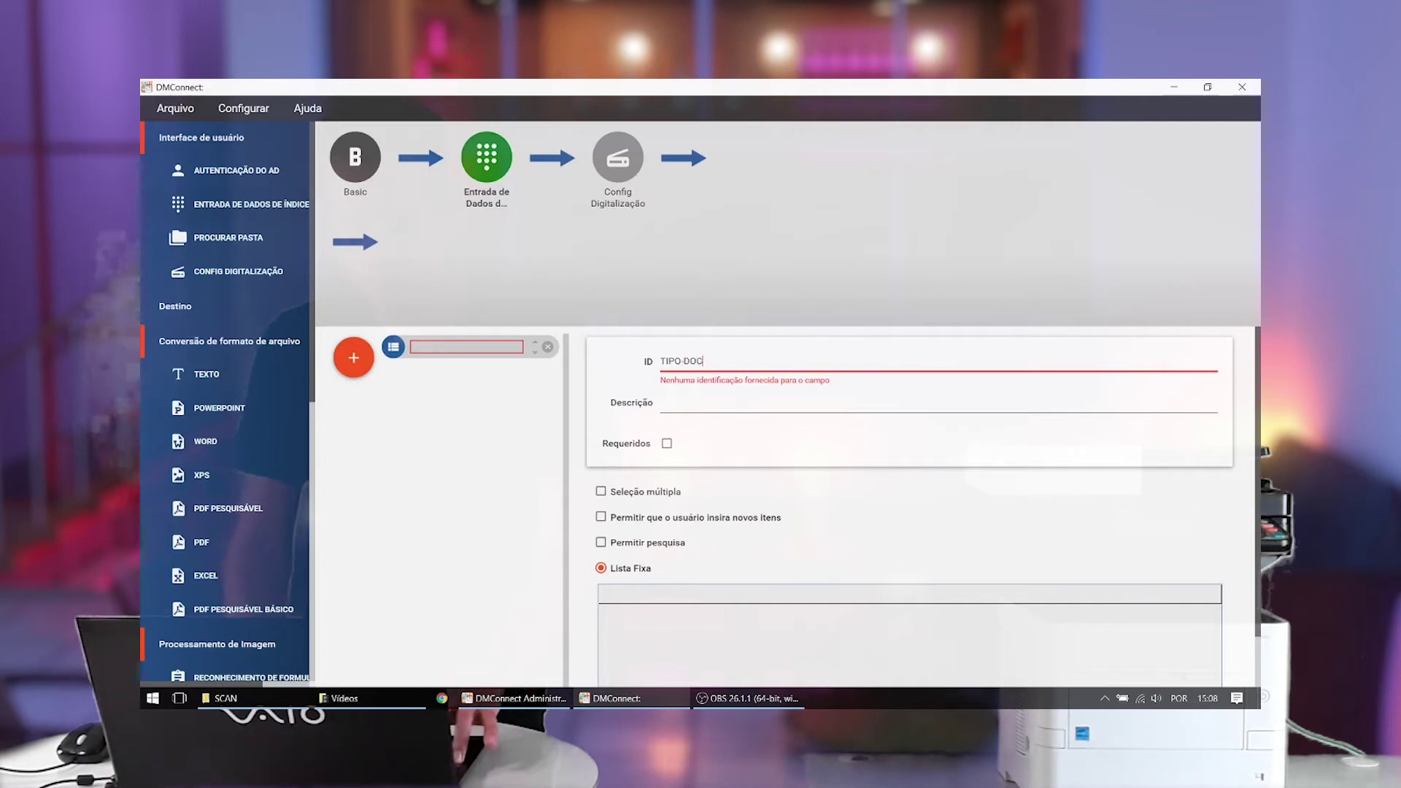
left_click(714, 404)
type("Tip")
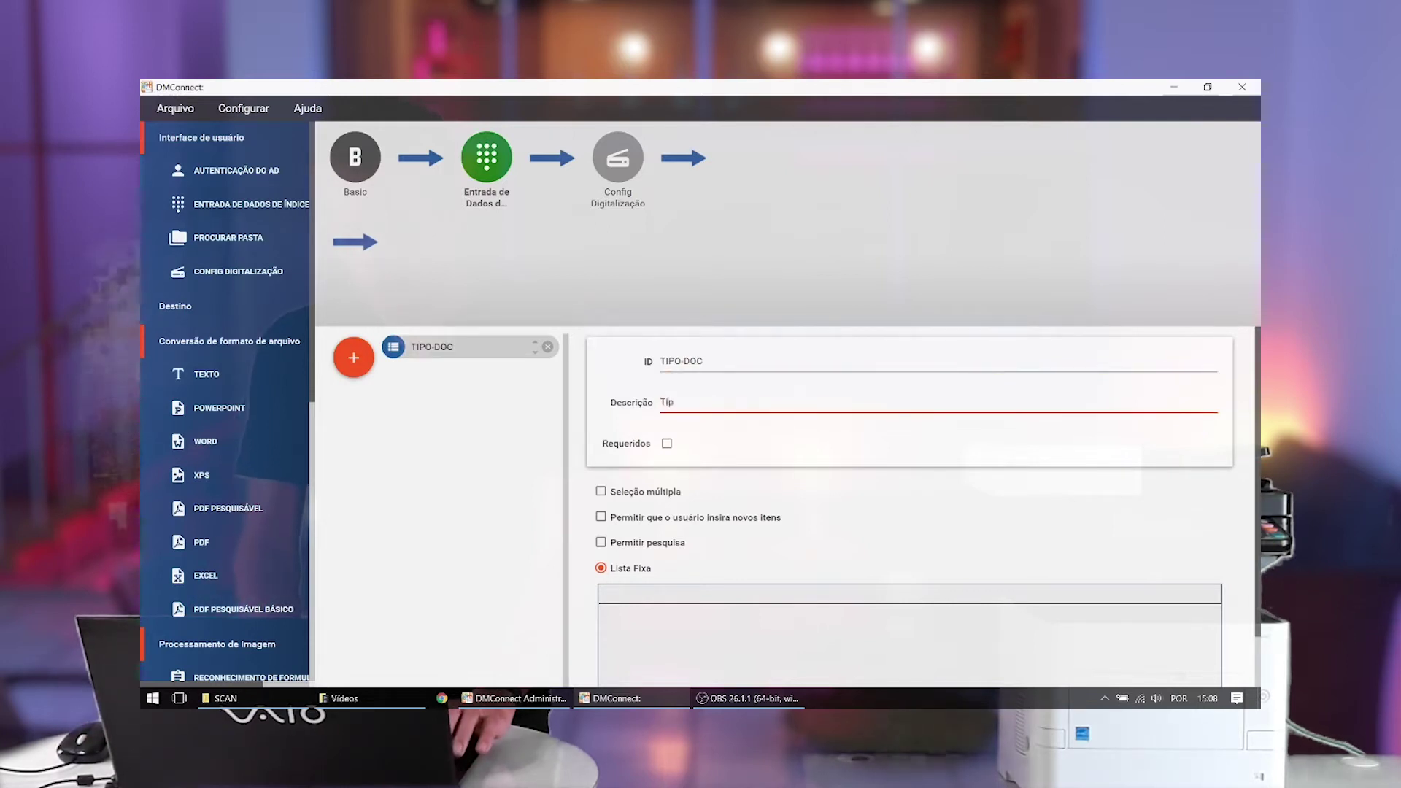
type("o de docu")
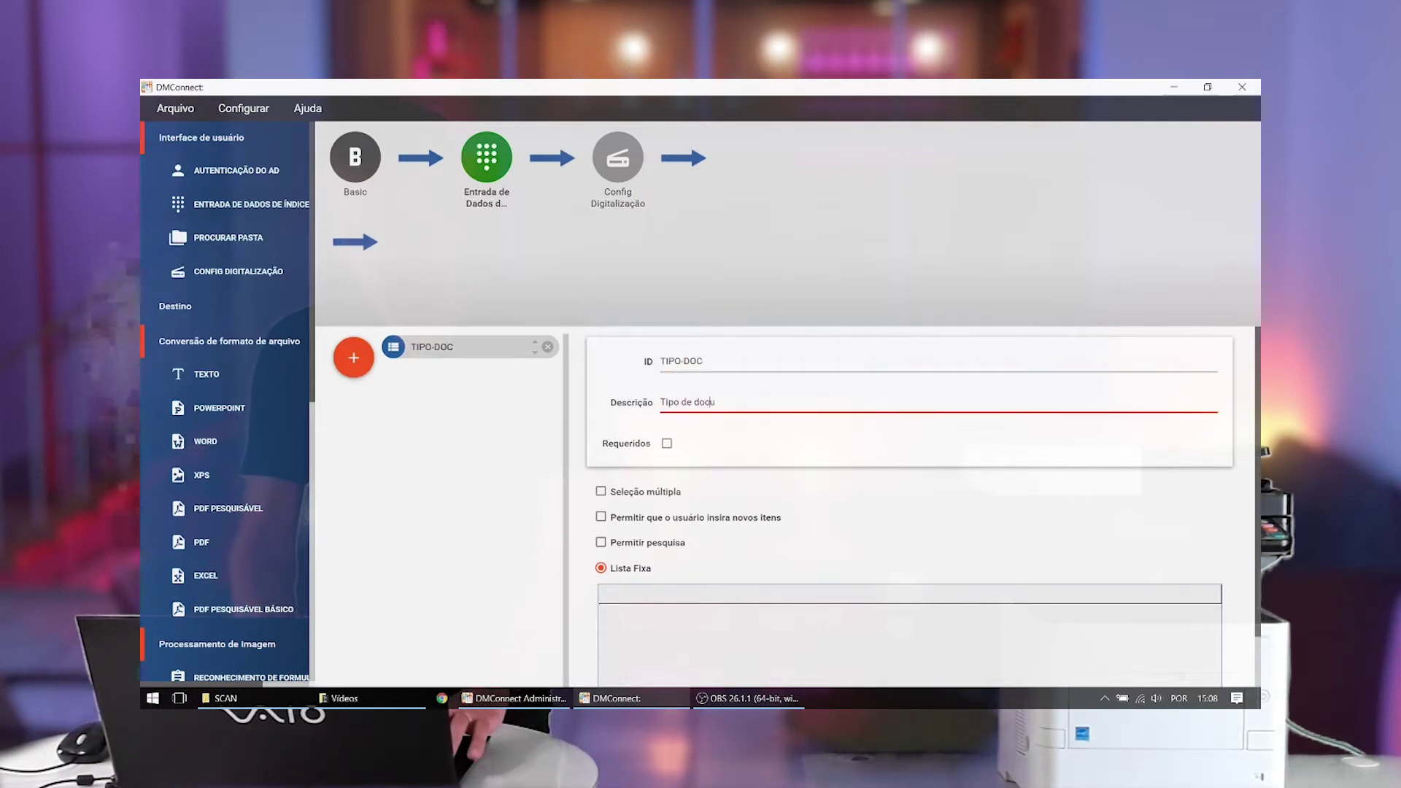
type("mento")
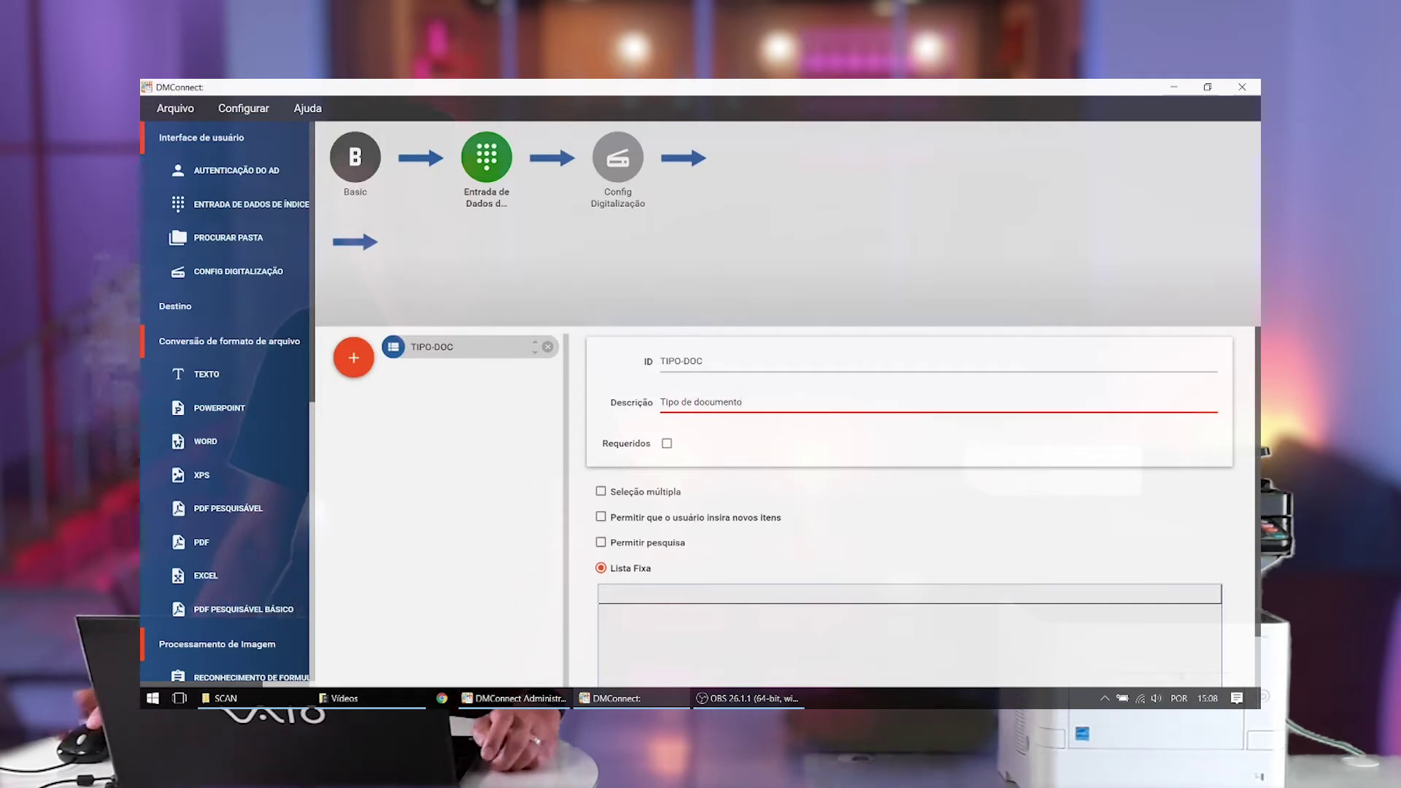
left_click(666, 444)
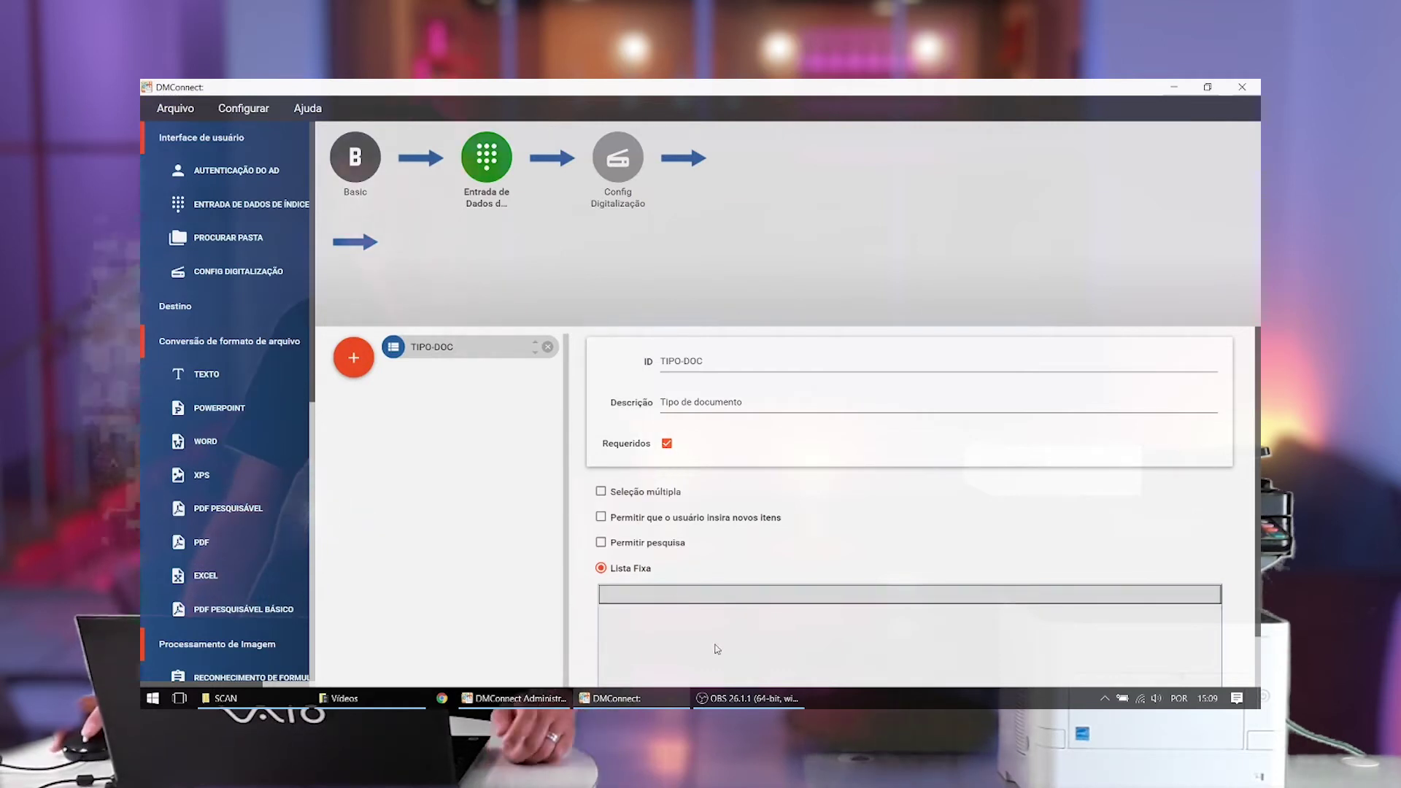
- Enter LUZ, AGUA, INTERNET and CONVENIO as the TIPO-DOC Lista Fixa options
scroll(873, 582, "down", 1)
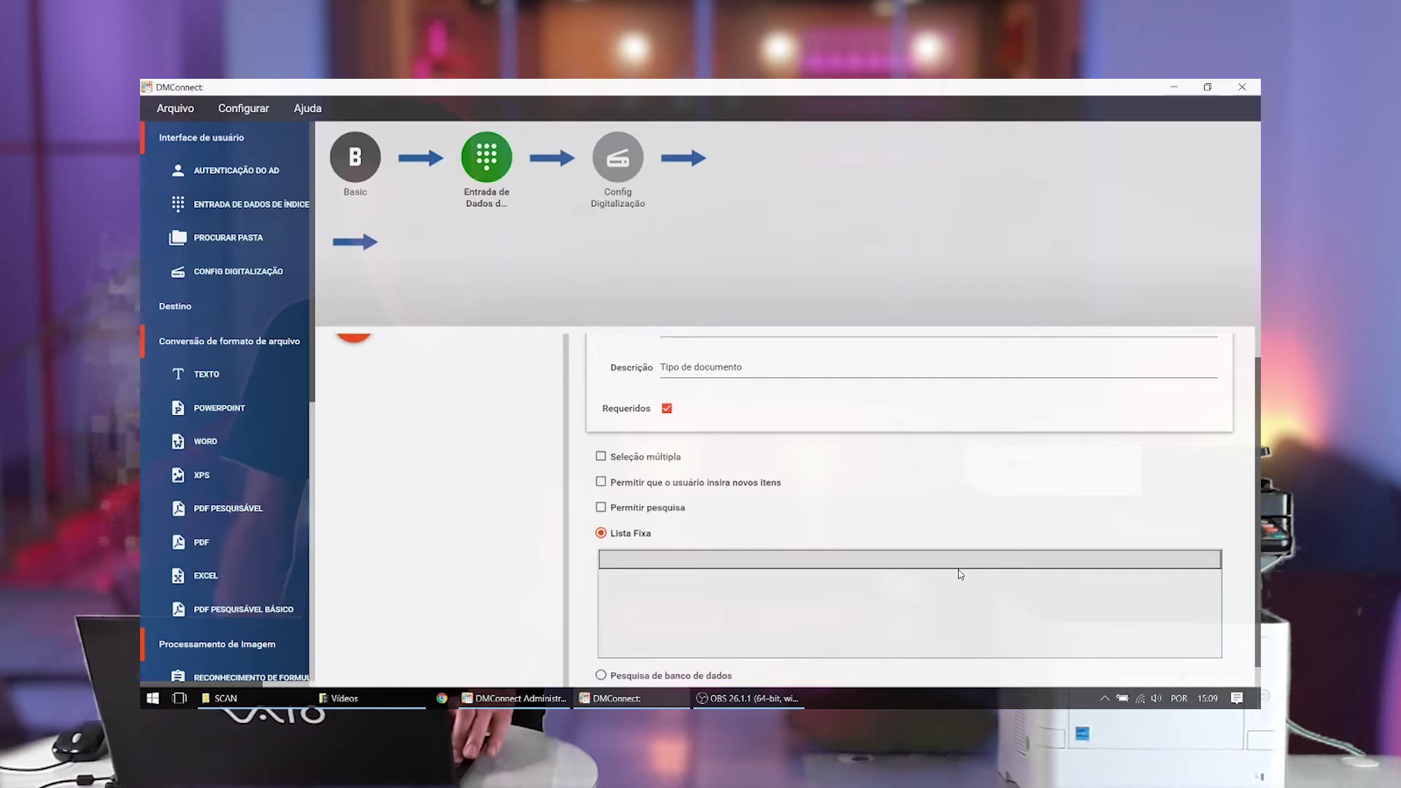
type("LUZ")
key("Return")
type("a")
key("BackSpace")
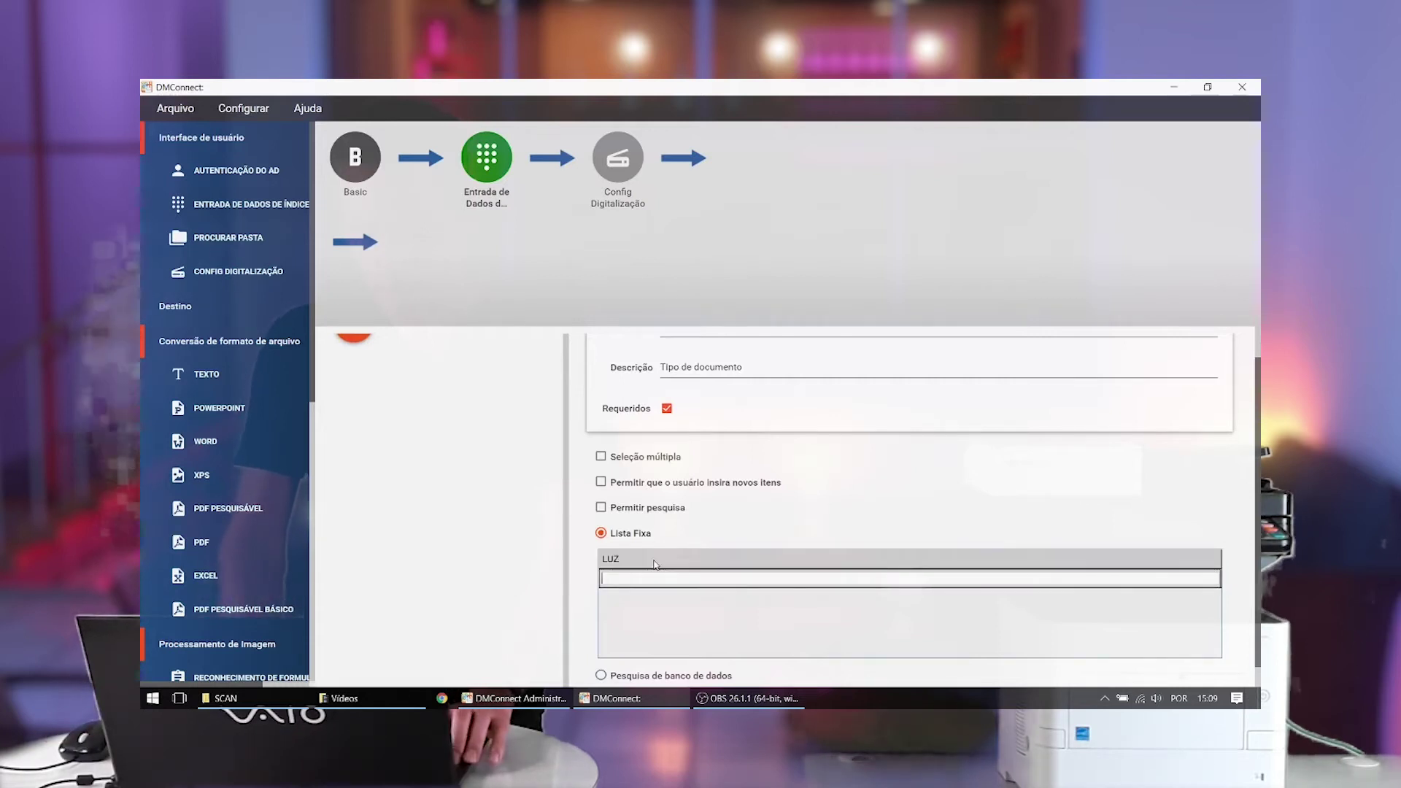
type("AGUA")
key("Return")
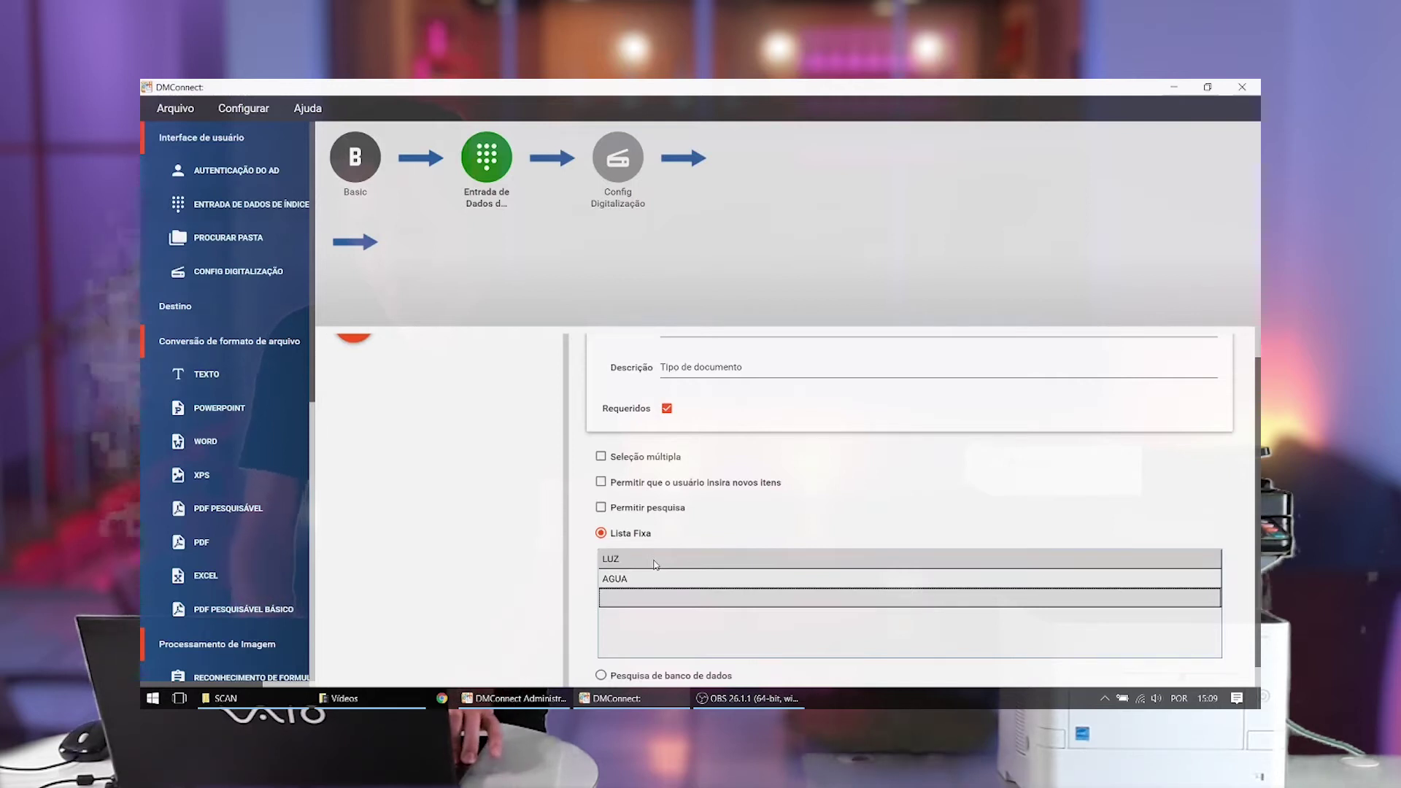
type("INTERNET")
key("Return")
type("CONVENIO")
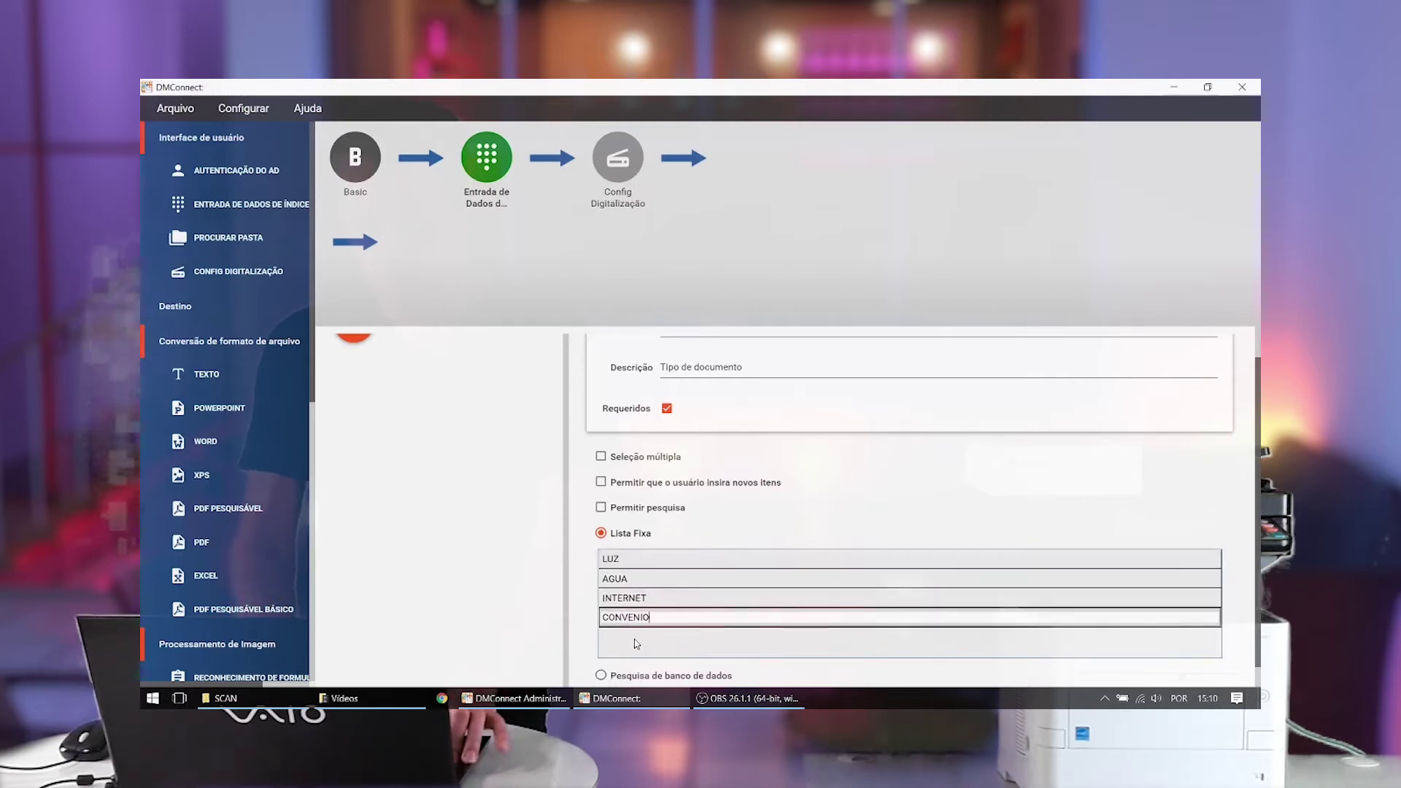
key("Return")
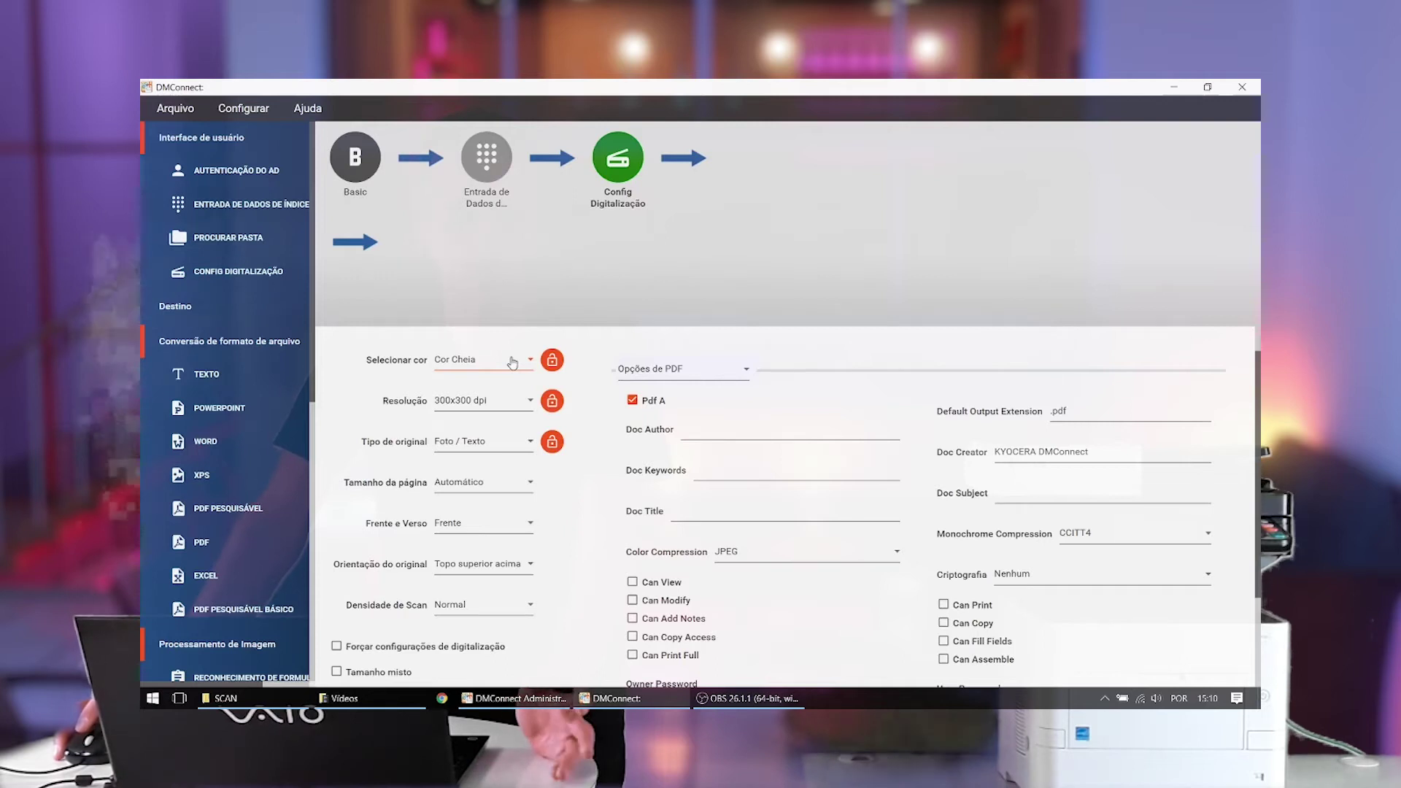
- Set the scan to Monocromático colour, Para OCR original type, and Frente e Verso two-sided scanning
left_click(513, 362)
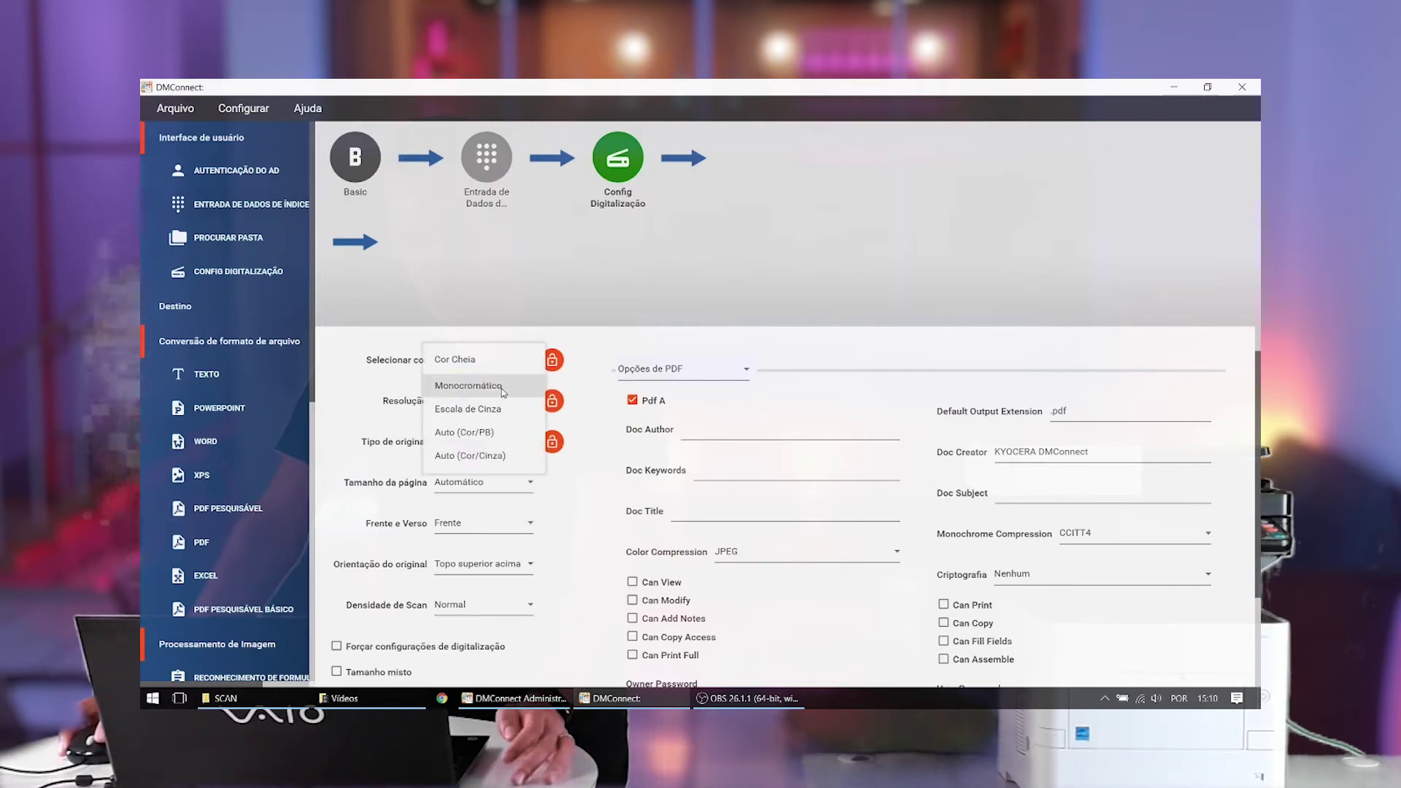
left_click(500, 387)
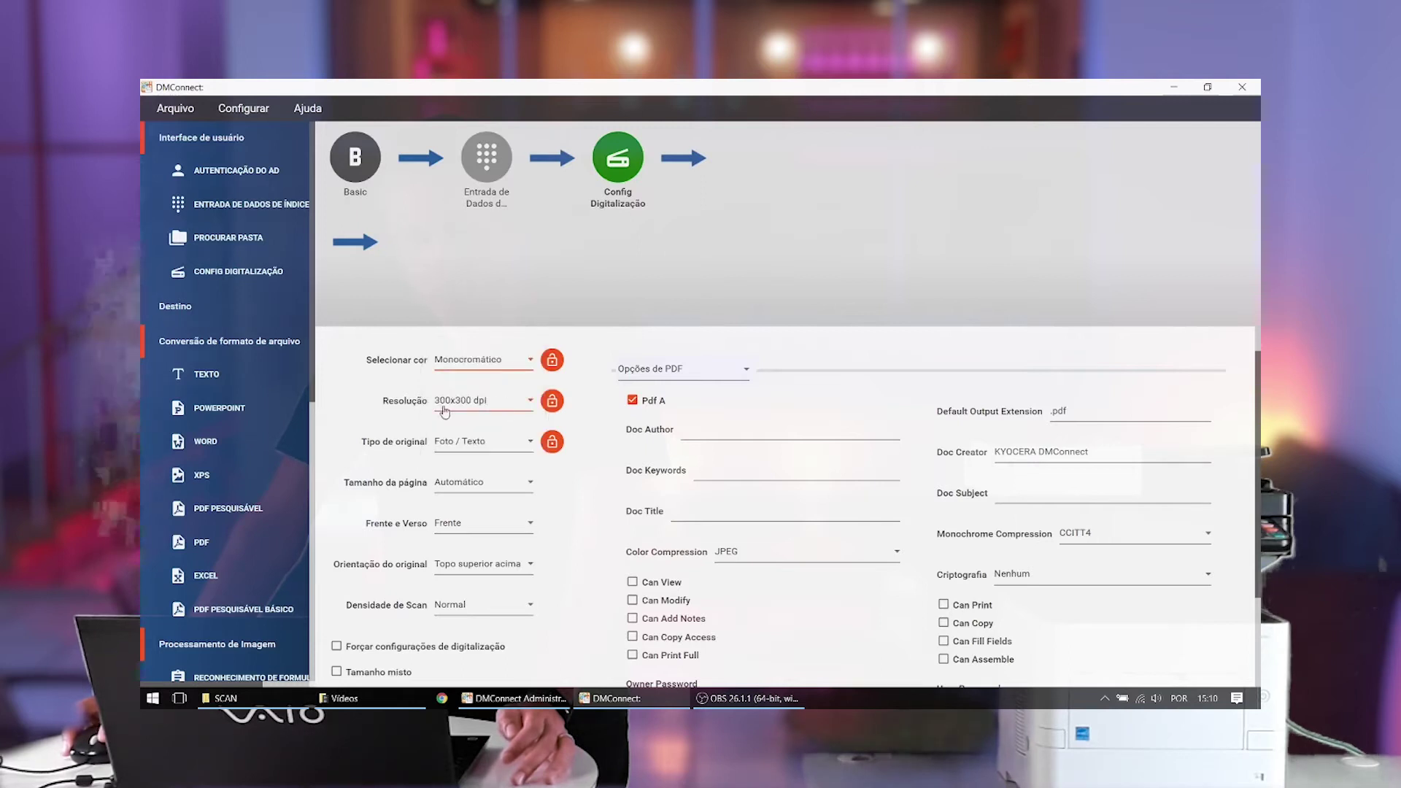
left_click(515, 445)
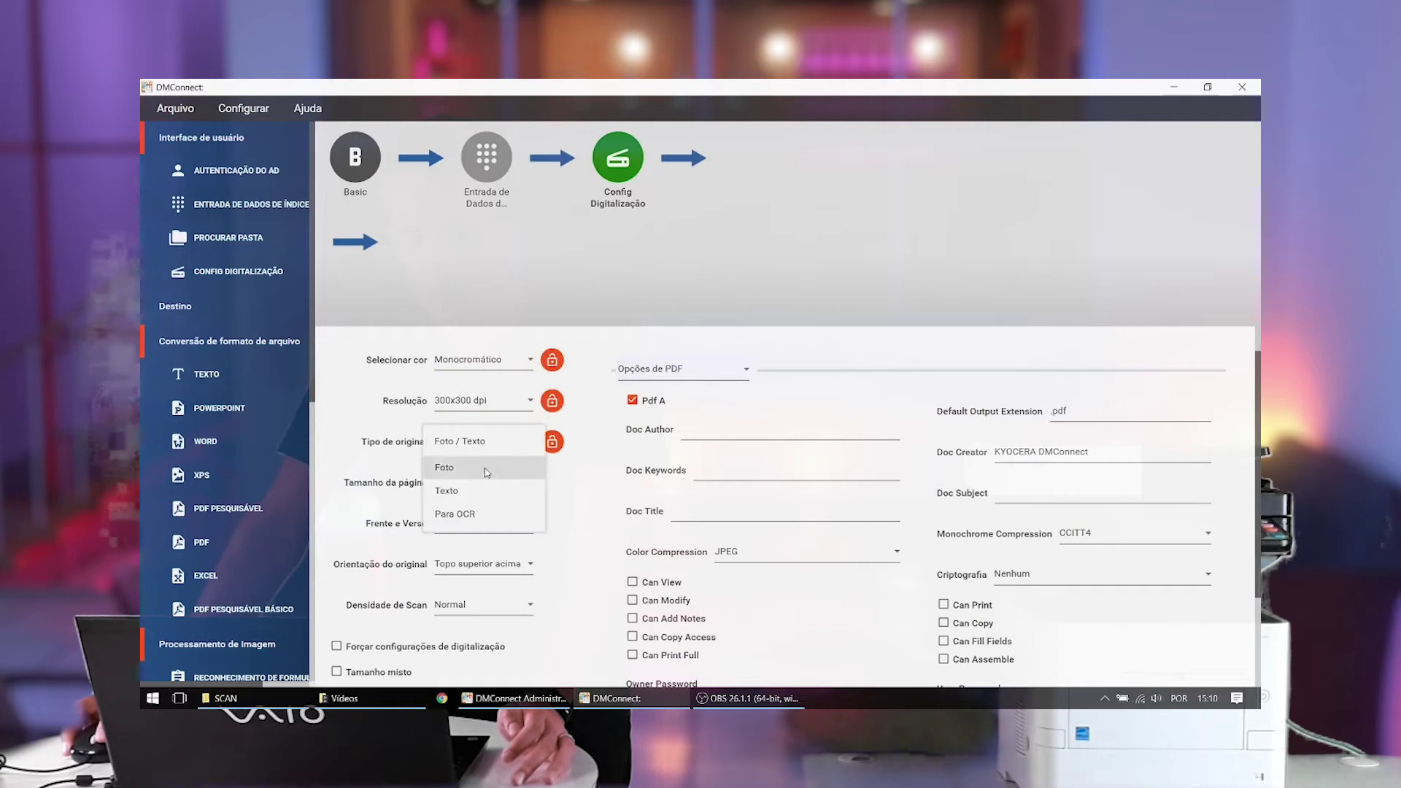
left_click(471, 517)
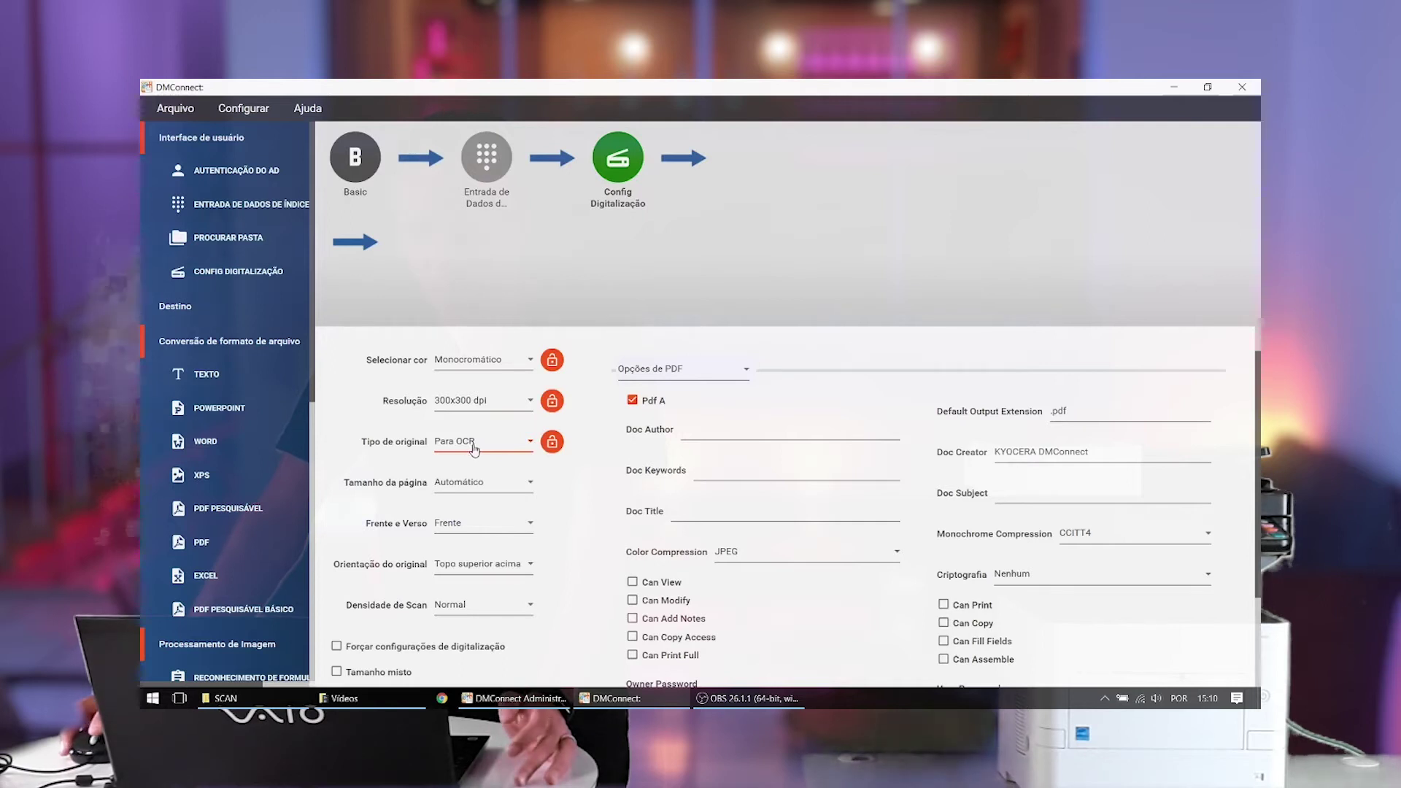
left_click(519, 527)
left_click(520, 550)
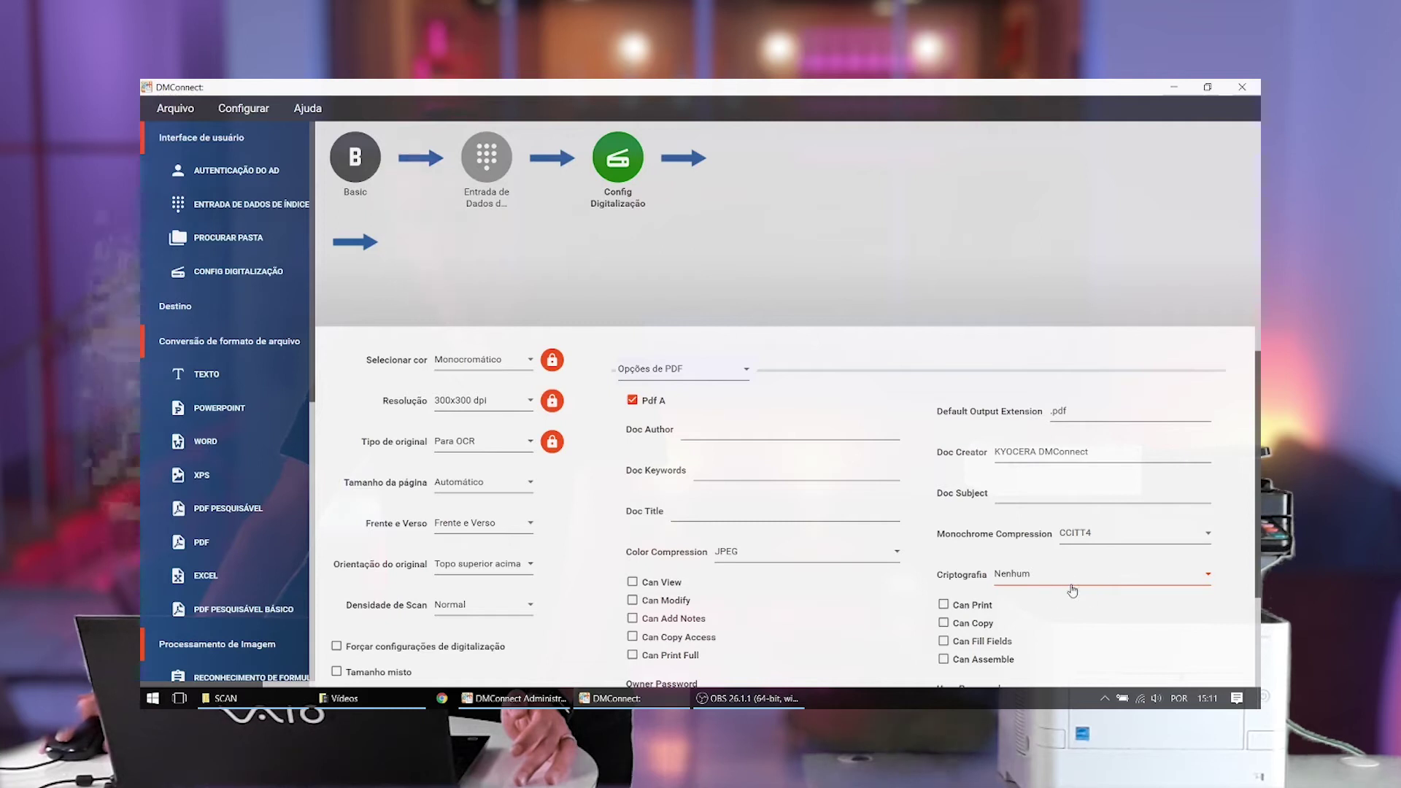
scroll(1068, 589, "down", 2)
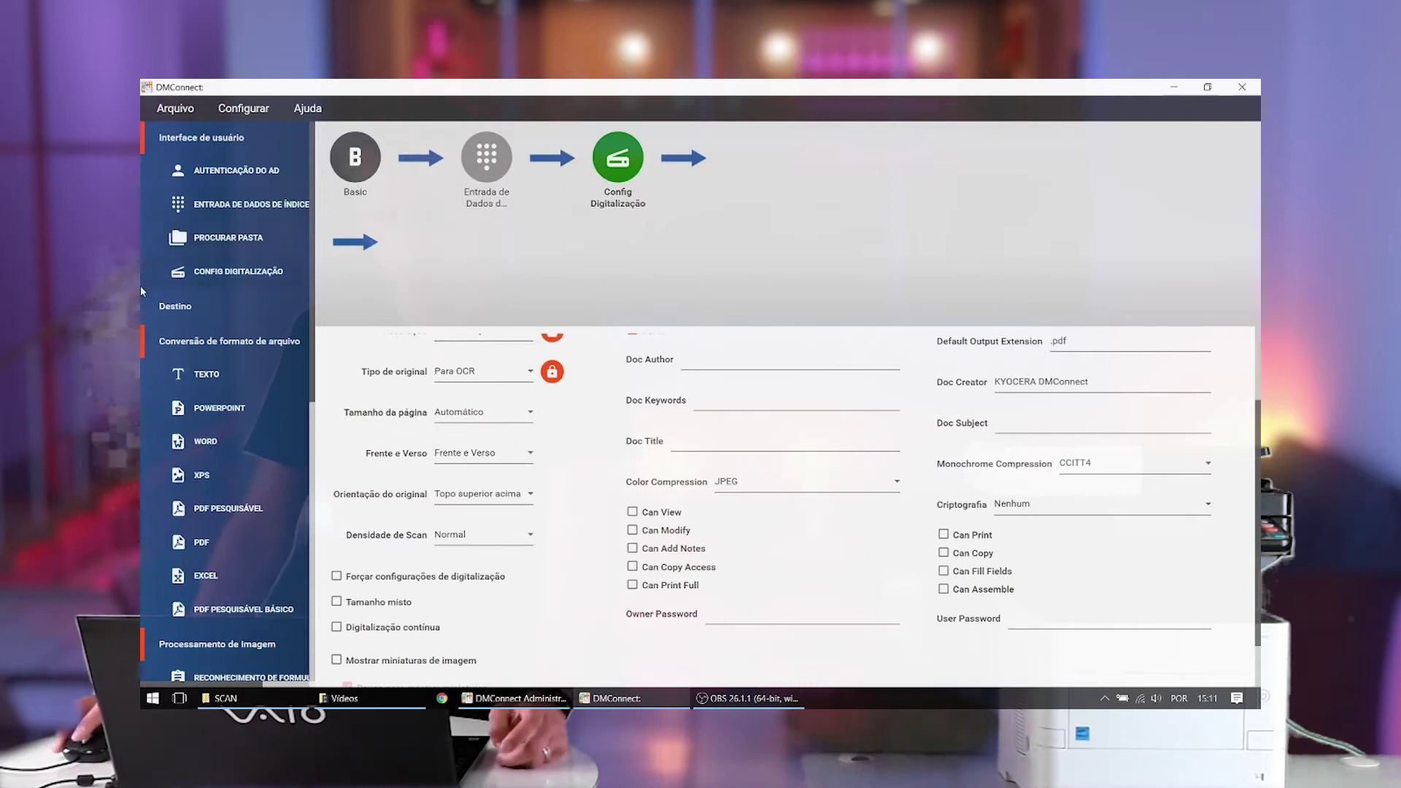
scroll(259, 433, "down", 7)
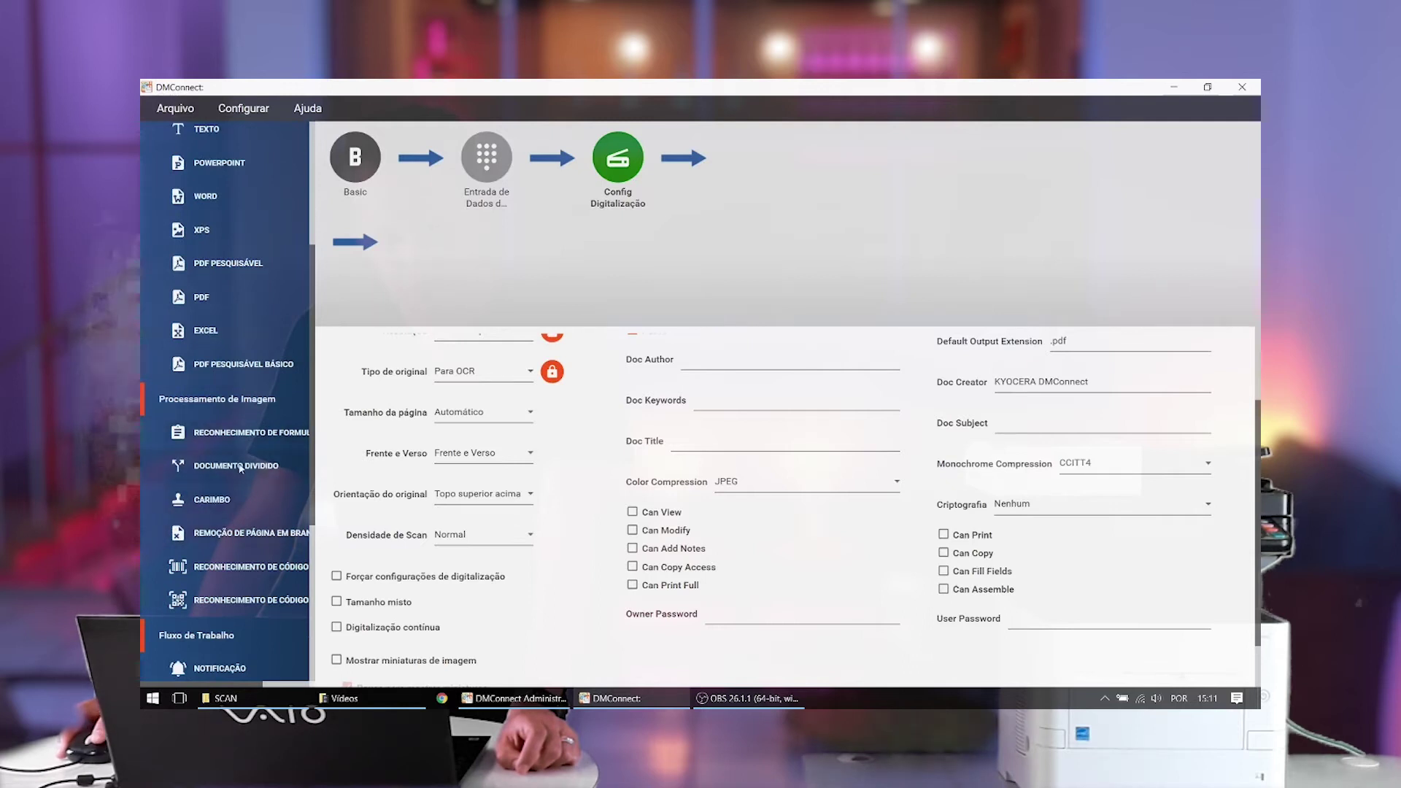
- Add a Documento dividido step after Config Digitalização that splits by Pages every 1 page
left_click_drag(236, 466, 359, 248)
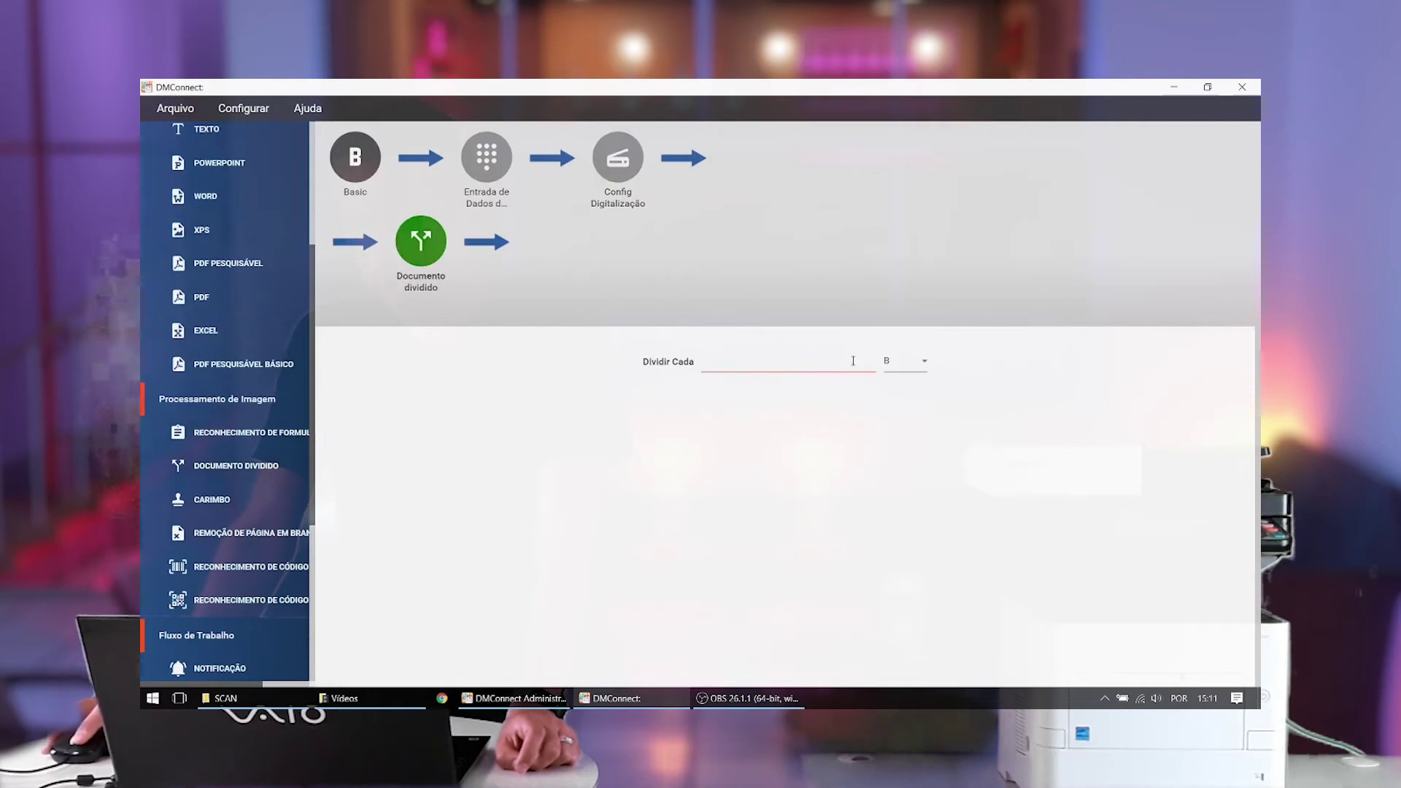
left_click(853, 365)
left_click(896, 367)
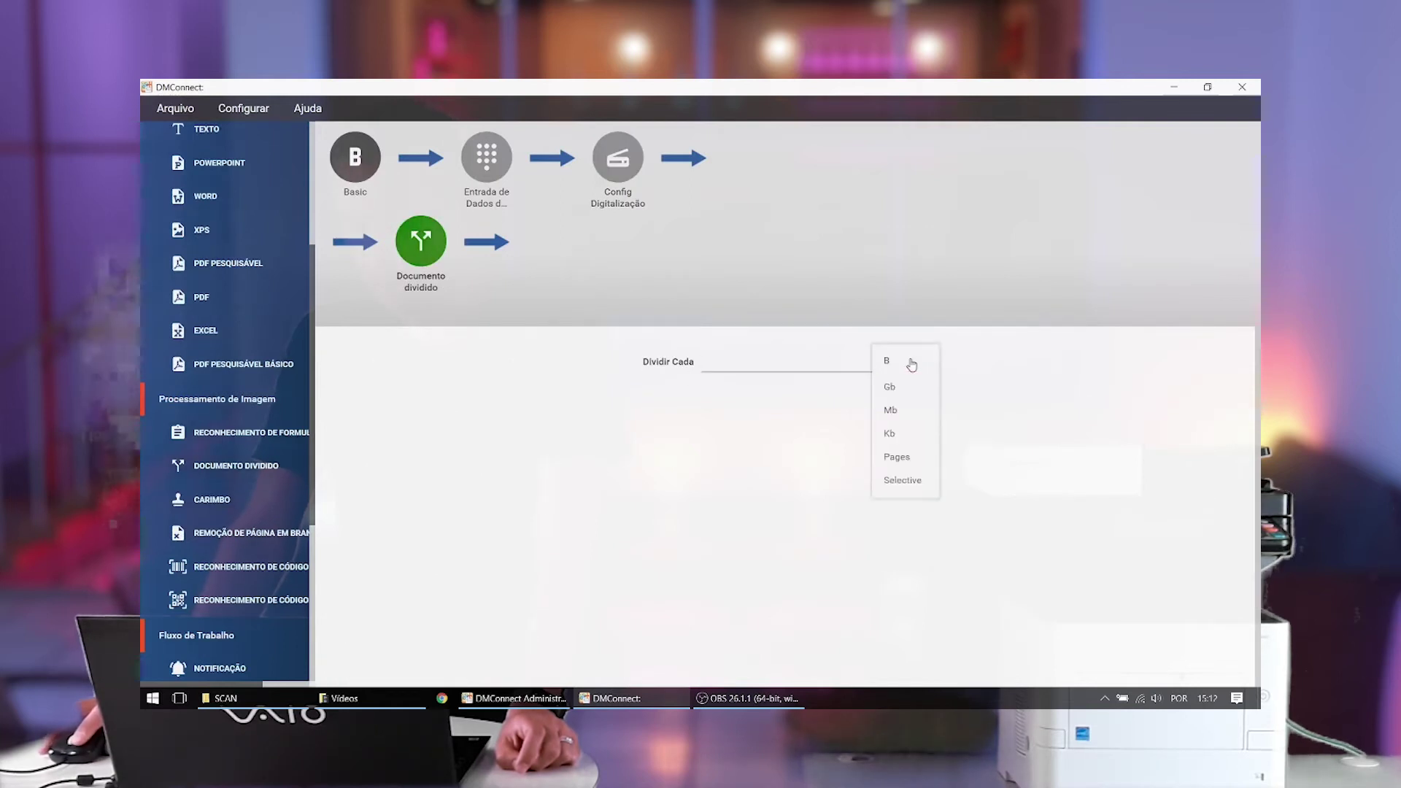
left_click(905, 456)
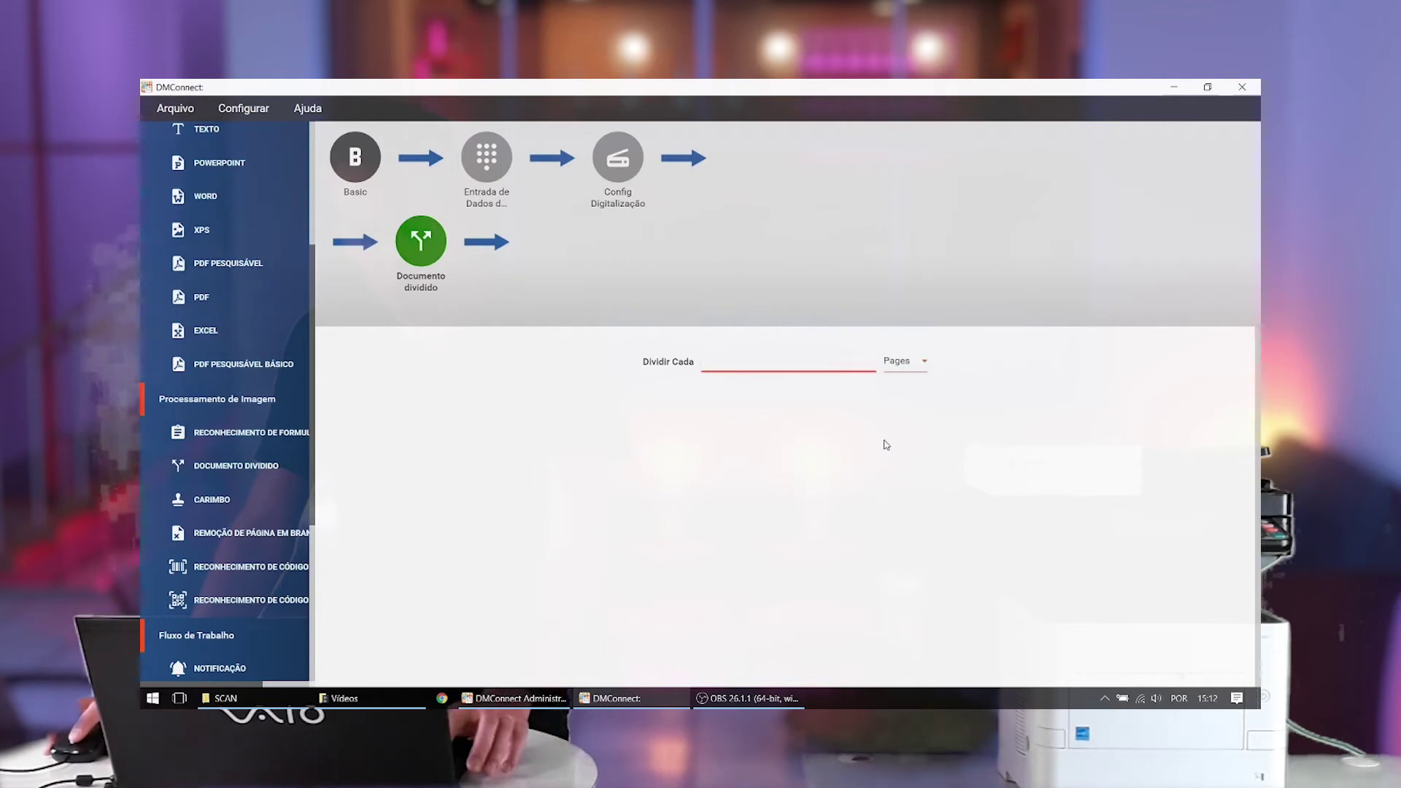
type("1")
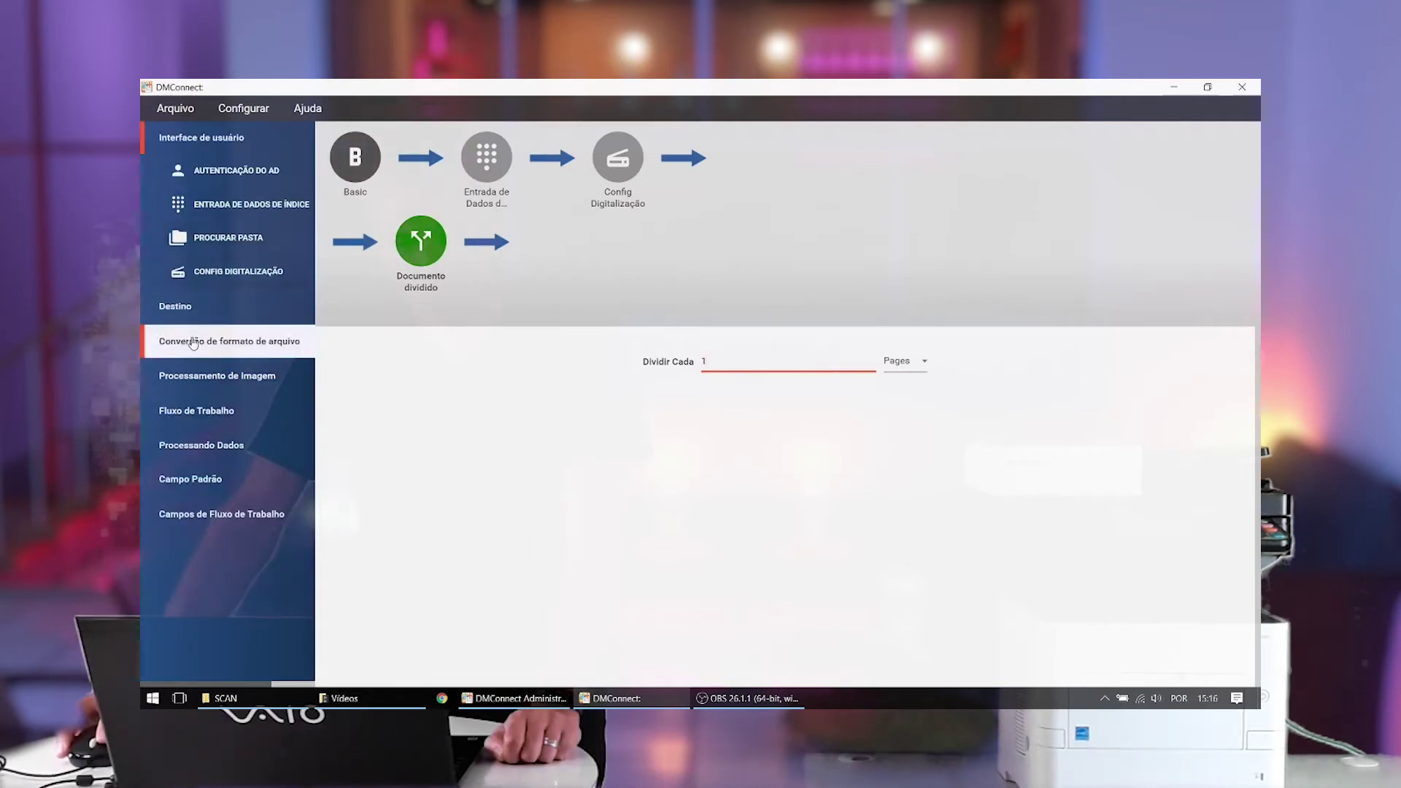
left_click(196, 309)
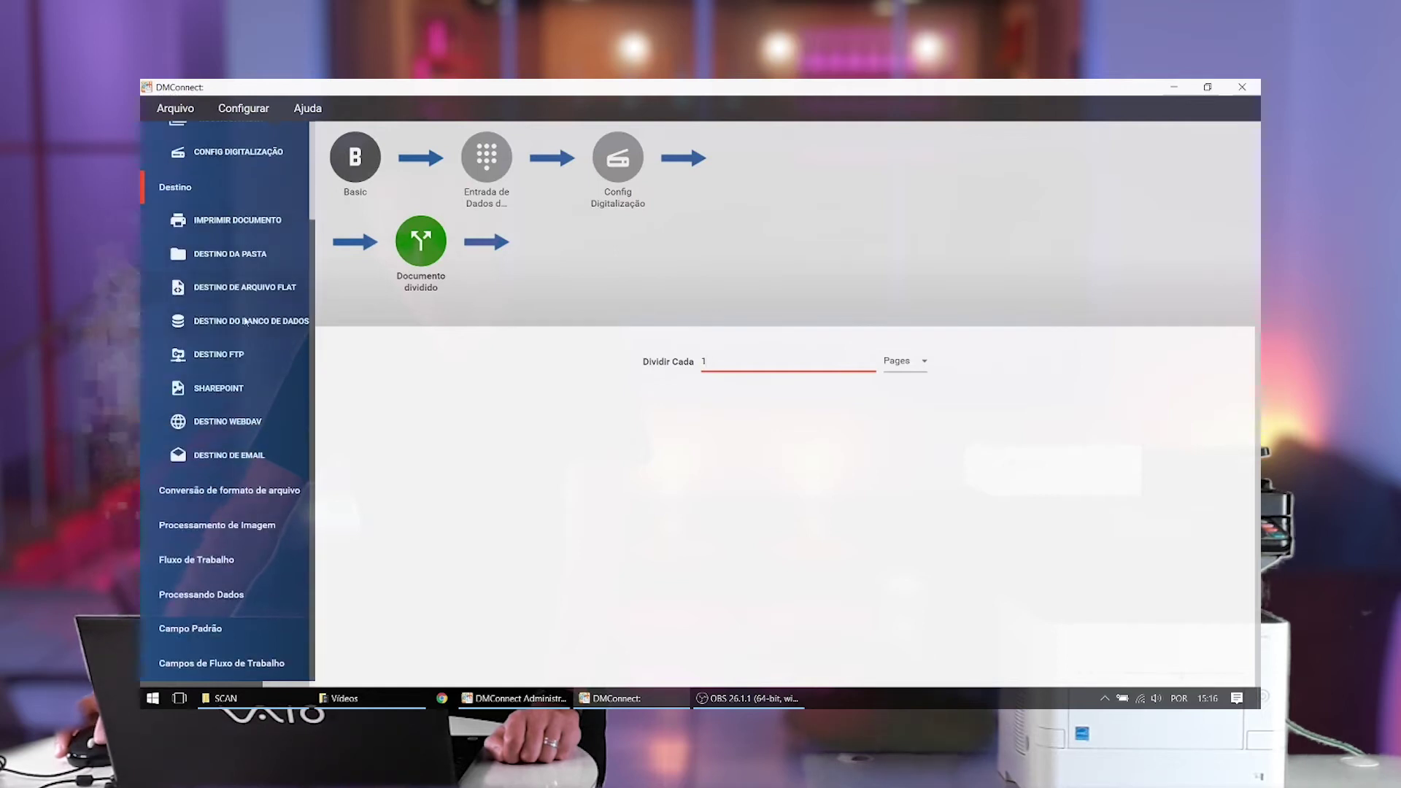
- Add a Destino da pasta step after Documento dividido and expand Campos de Fluxo de Trabalho to show TIPO-DOC
left_click(233, 255)
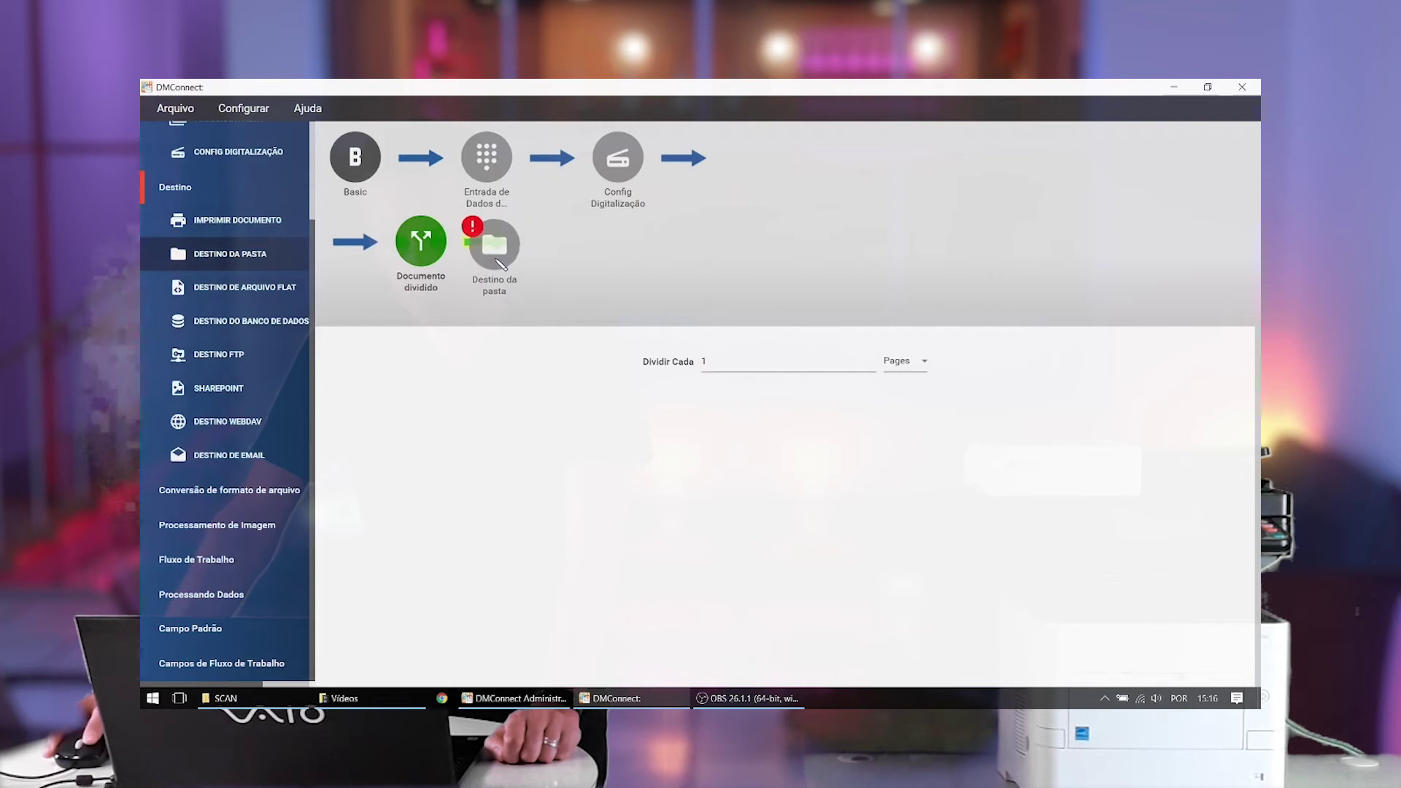
left_click(556, 245)
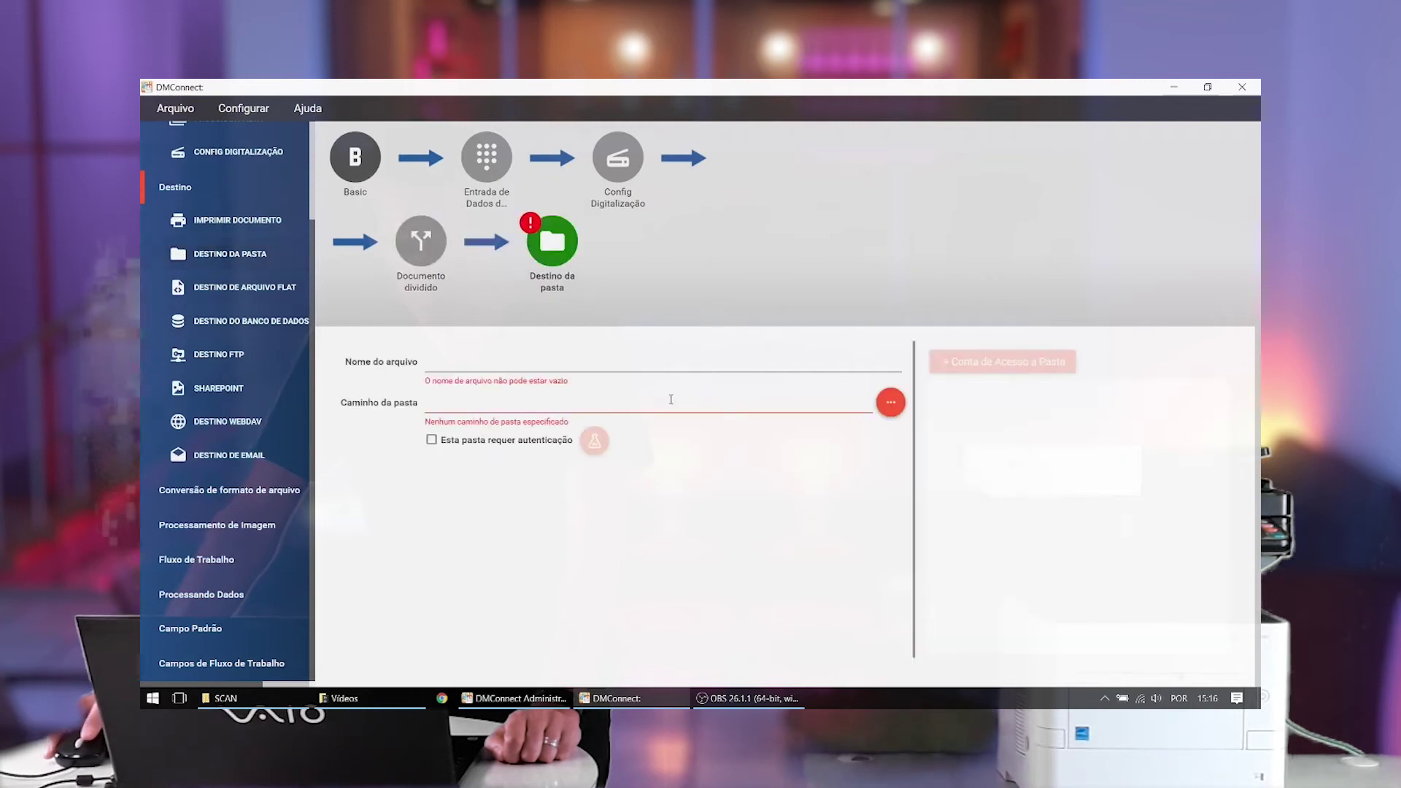
left_click(664, 362)
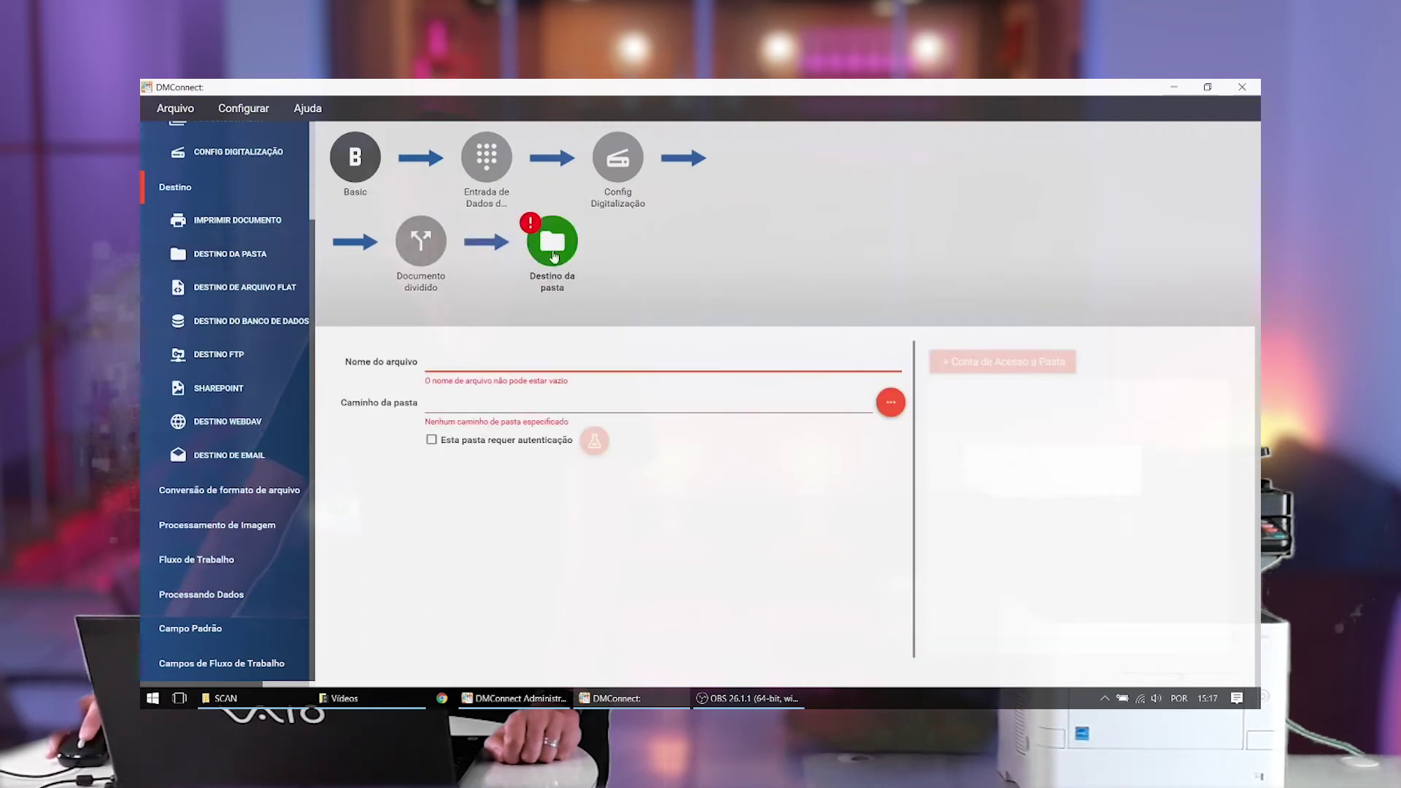
mouse_move(555, 251)
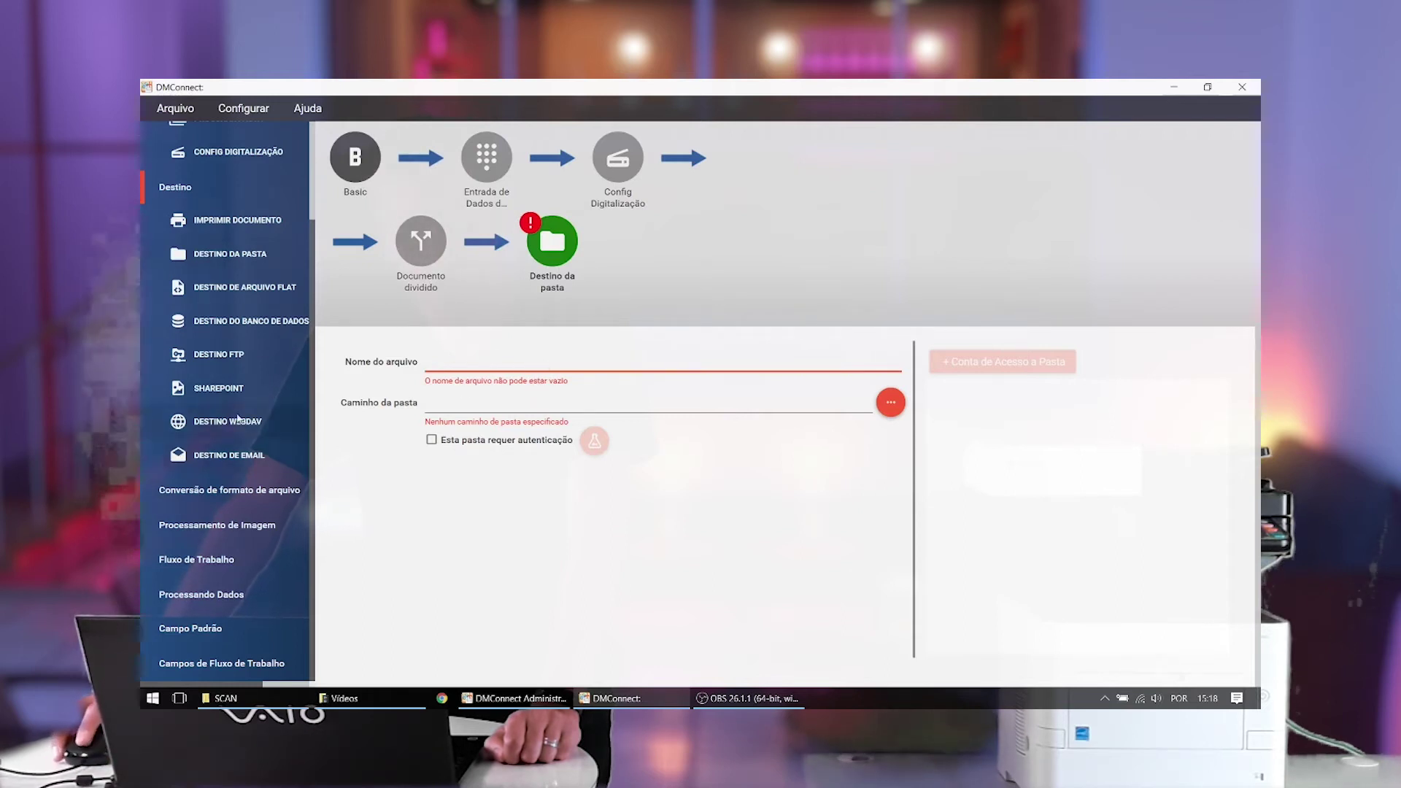
left_click(219, 661)
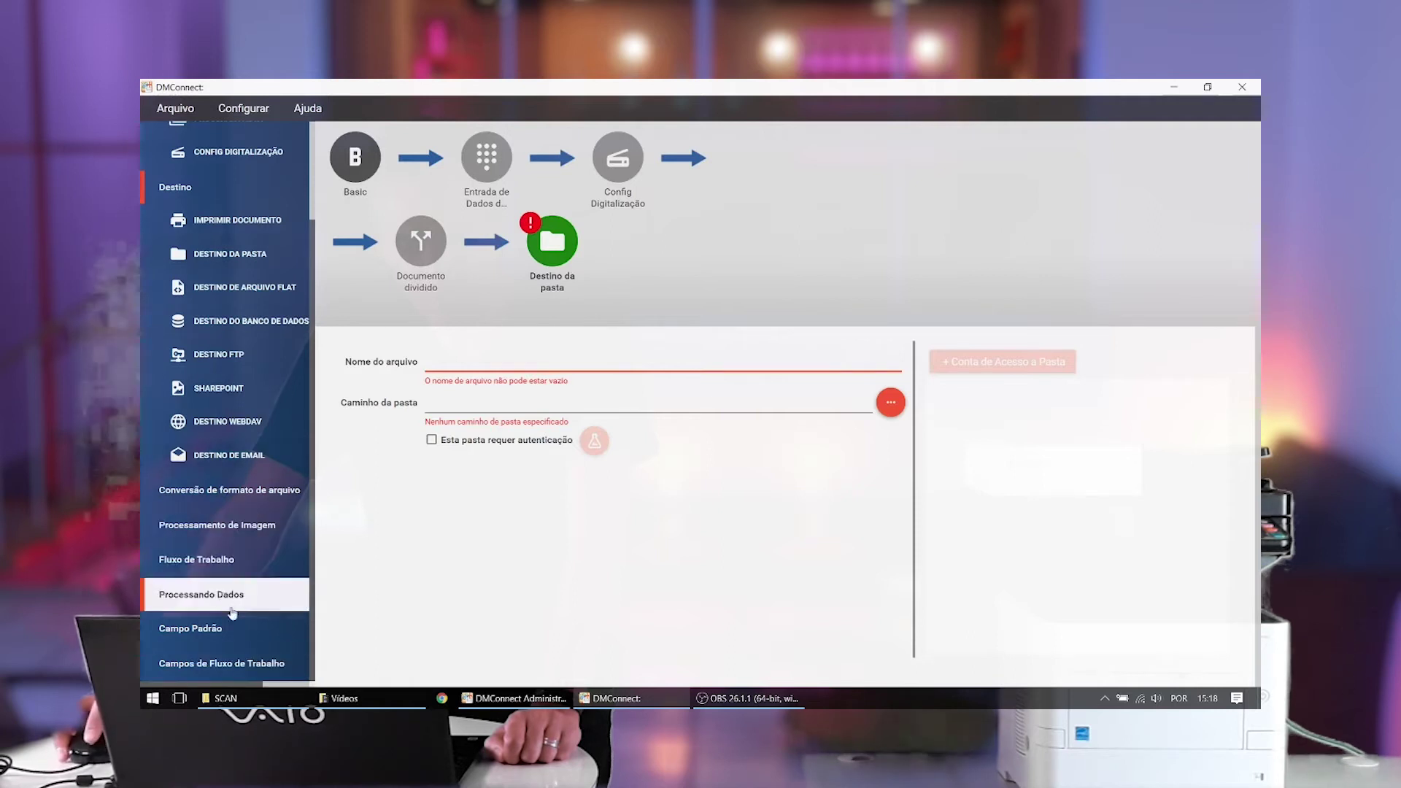
left_click(222, 665)
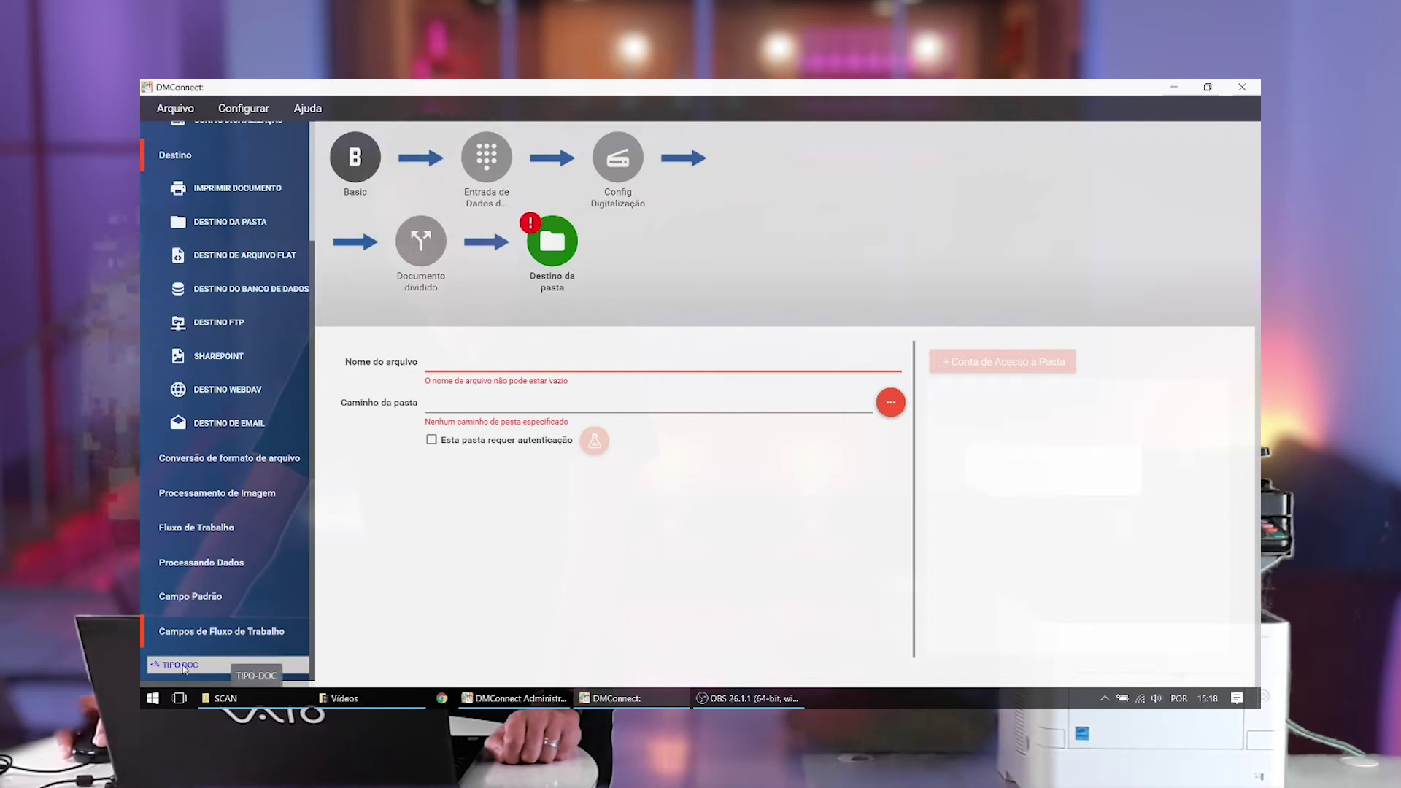
- Insert the TIPO-DOC workflow field into Nome do arquivo and add an underscore after it
left_click_drag(184, 666, 367, 580)
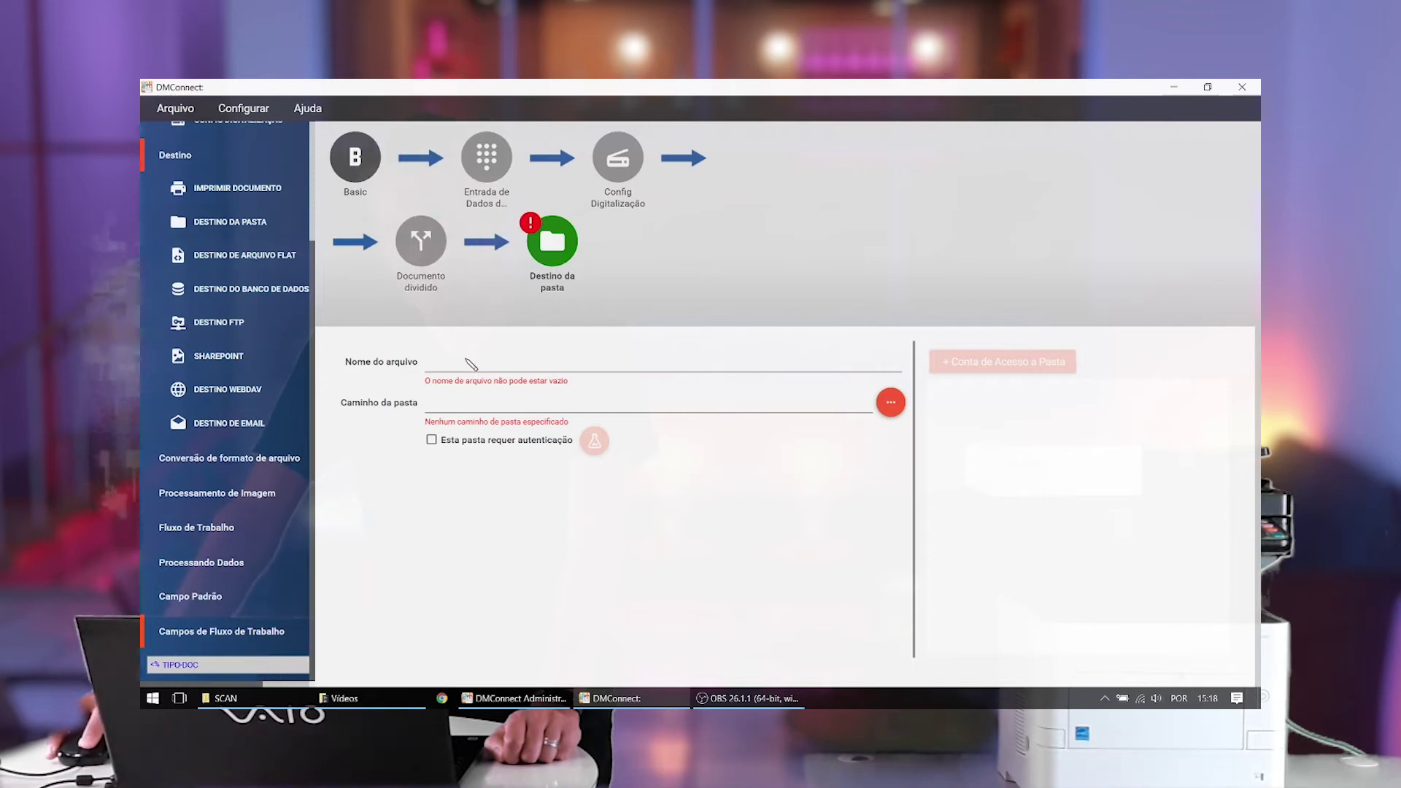
left_click_drag(470, 364, 472, 370)
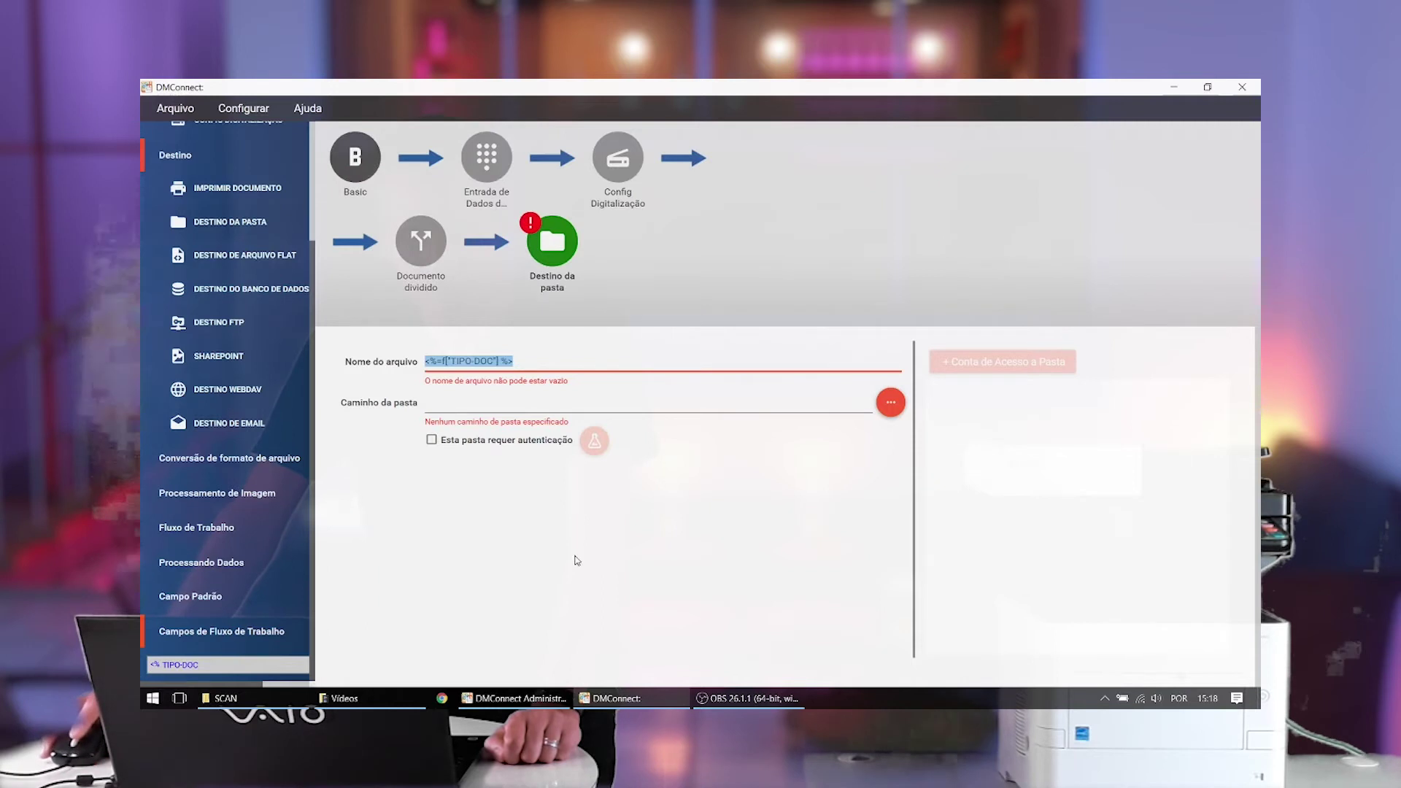
left_click(549, 360)
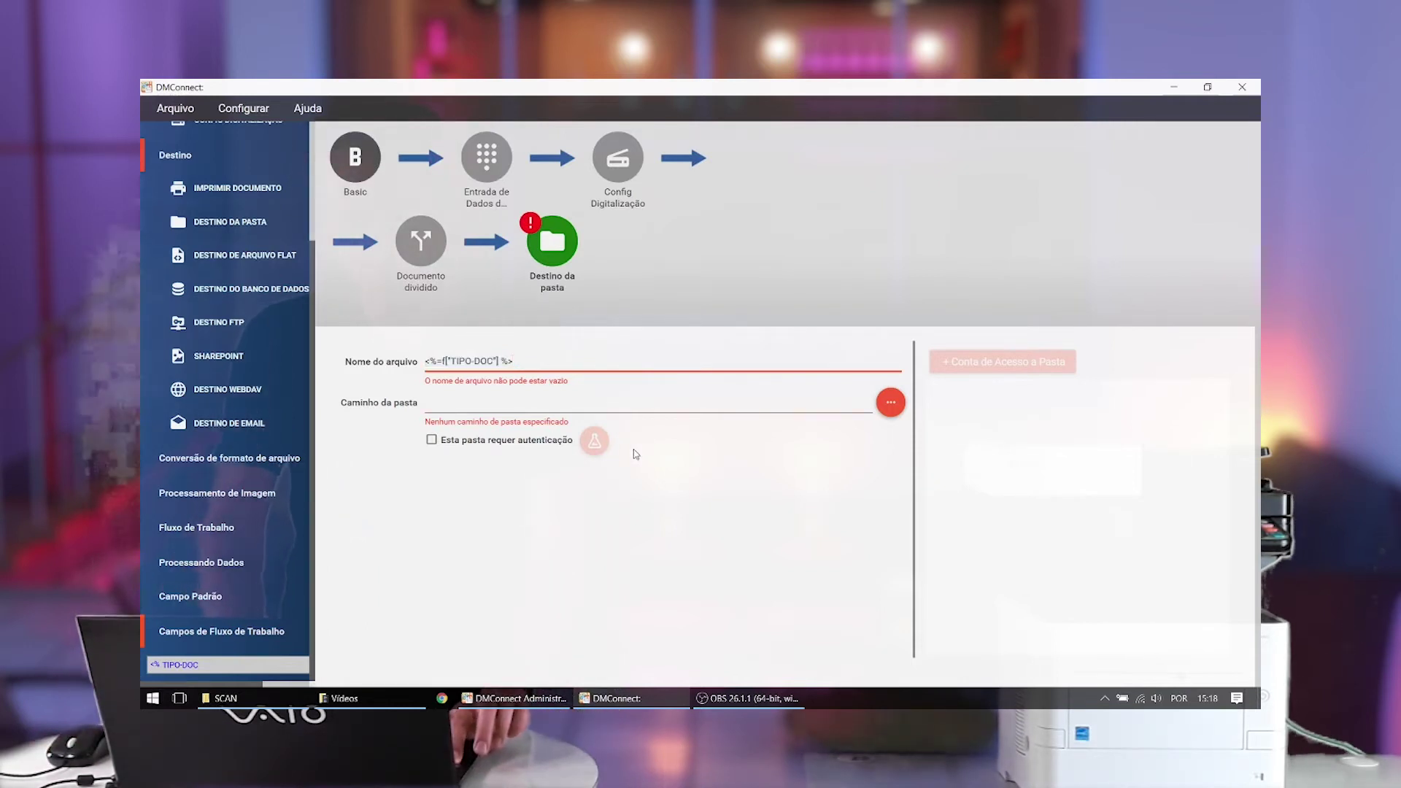
type("_")
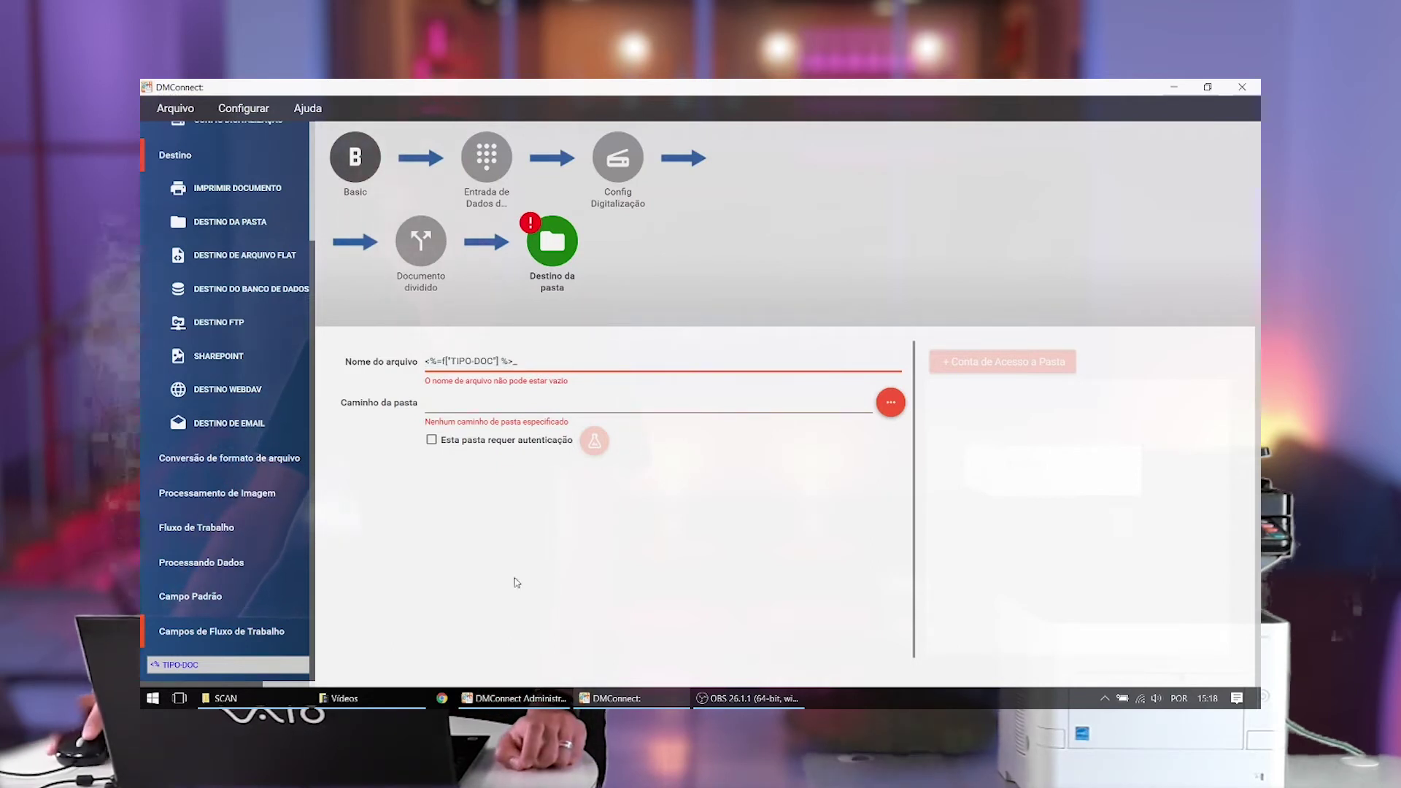
- Collapse the workflow fields group and expand the Campo Padrão standard fields list
left_click(234, 633)
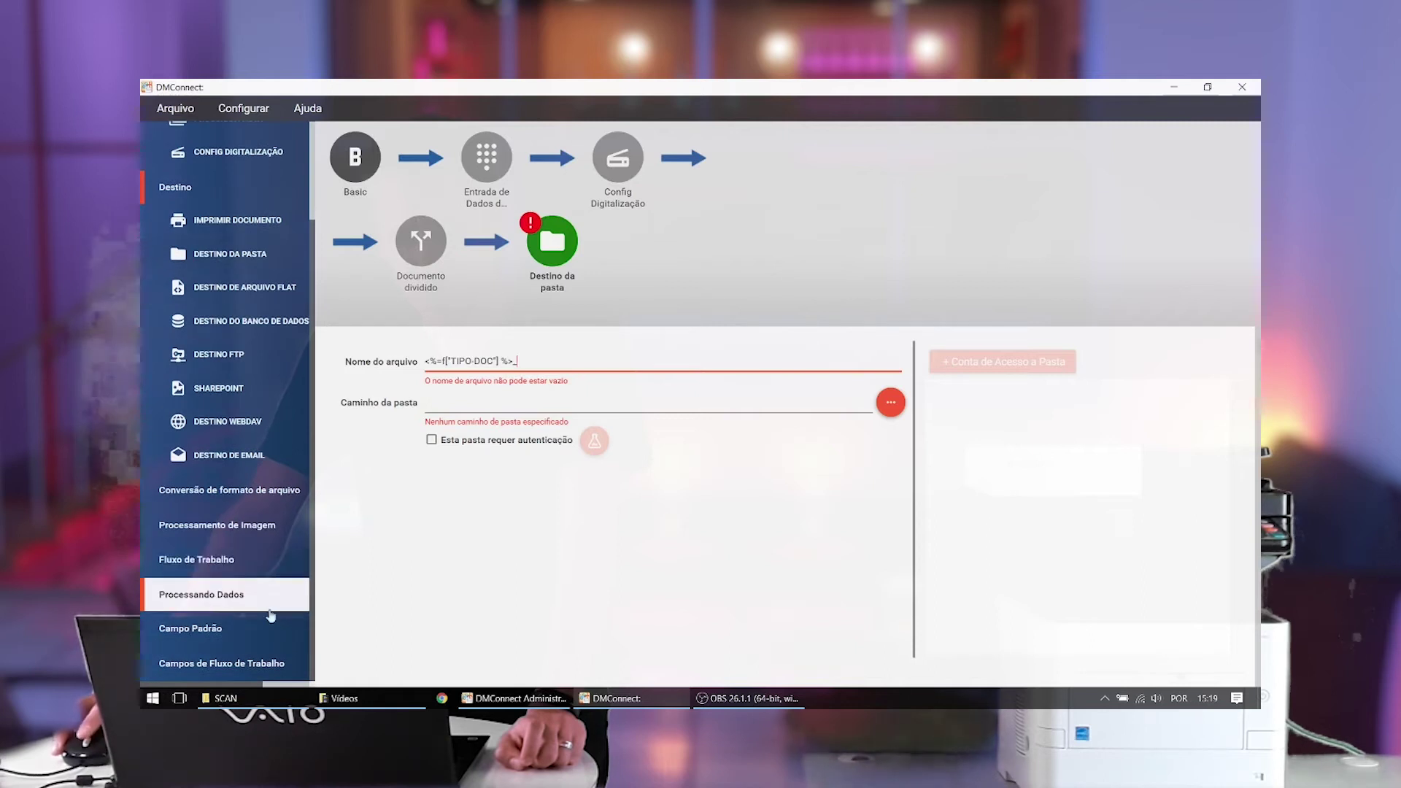
left_click(213, 632)
scroll(245, 617, "down", 4)
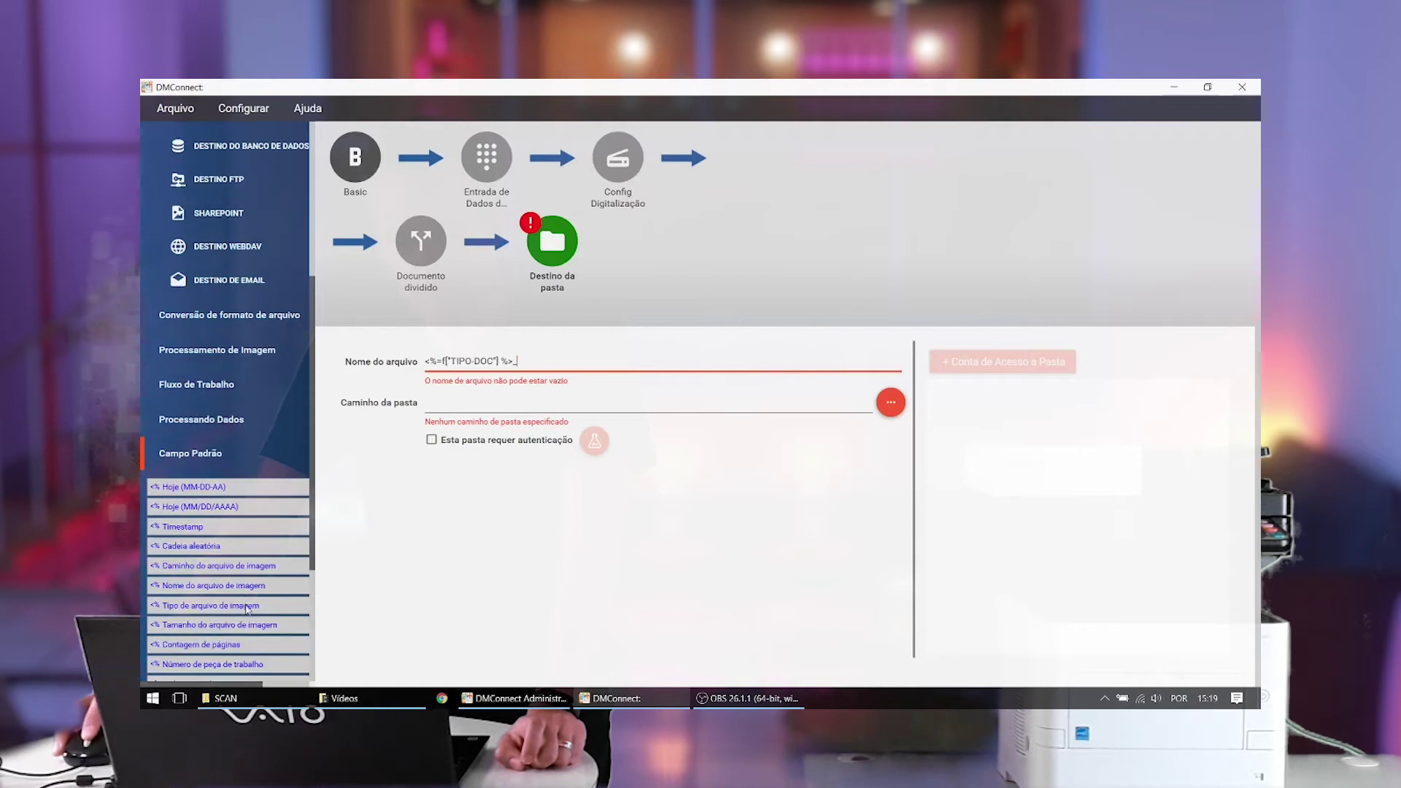
scroll(247, 611, "down", 1)
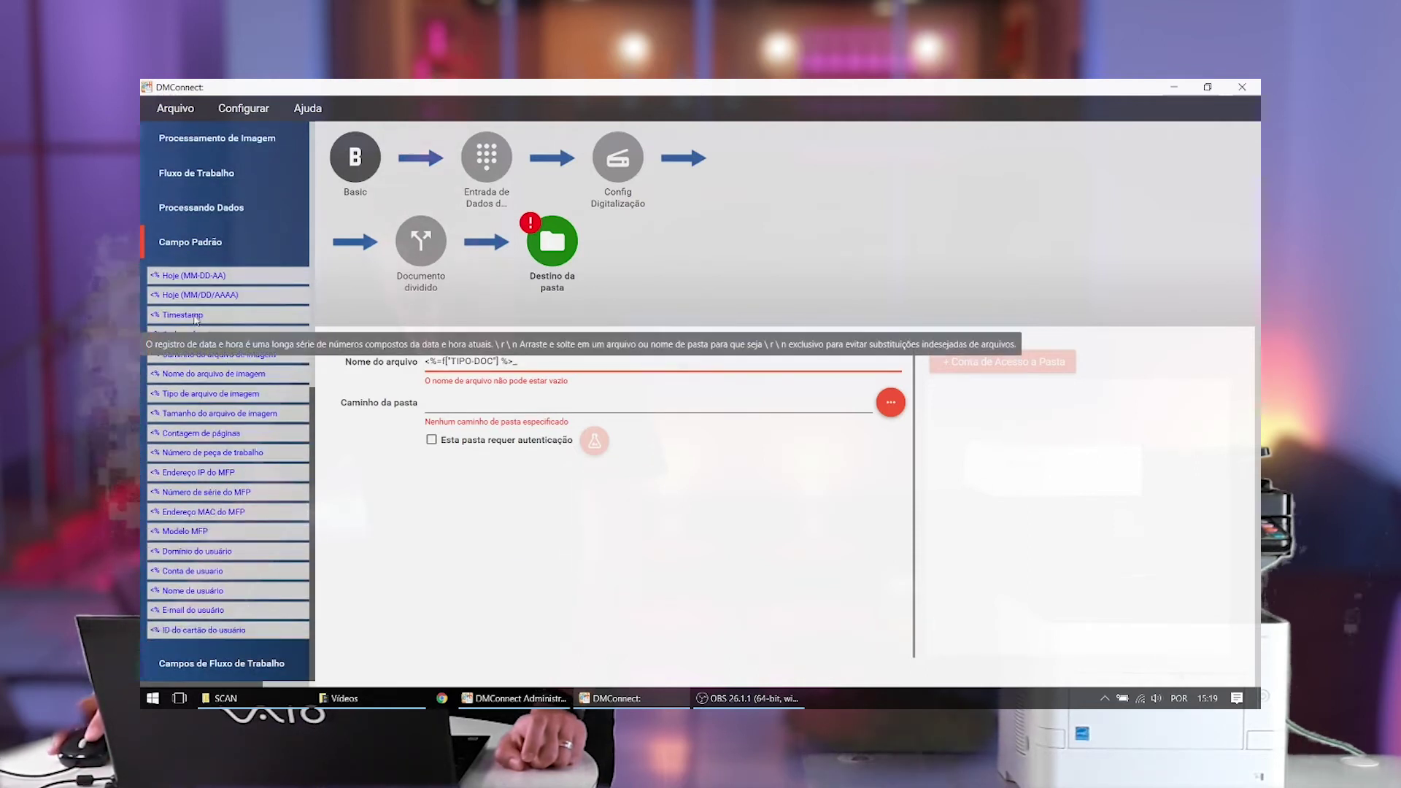
- Append the Timestamp field and the .PDF extension after TIPO-DOC_ in the file name
left_click_drag(228, 371, 591, 363)
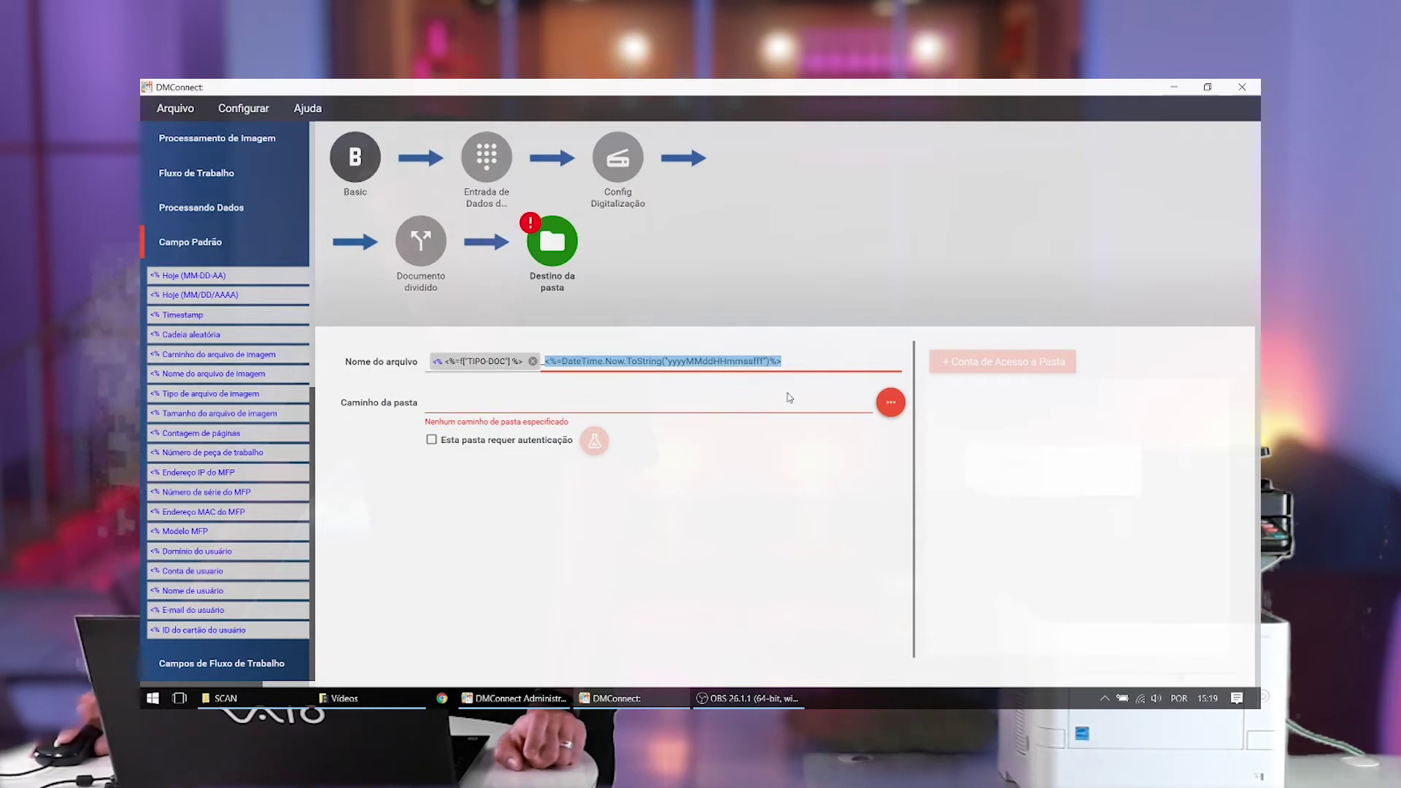
key("End")
type(".")
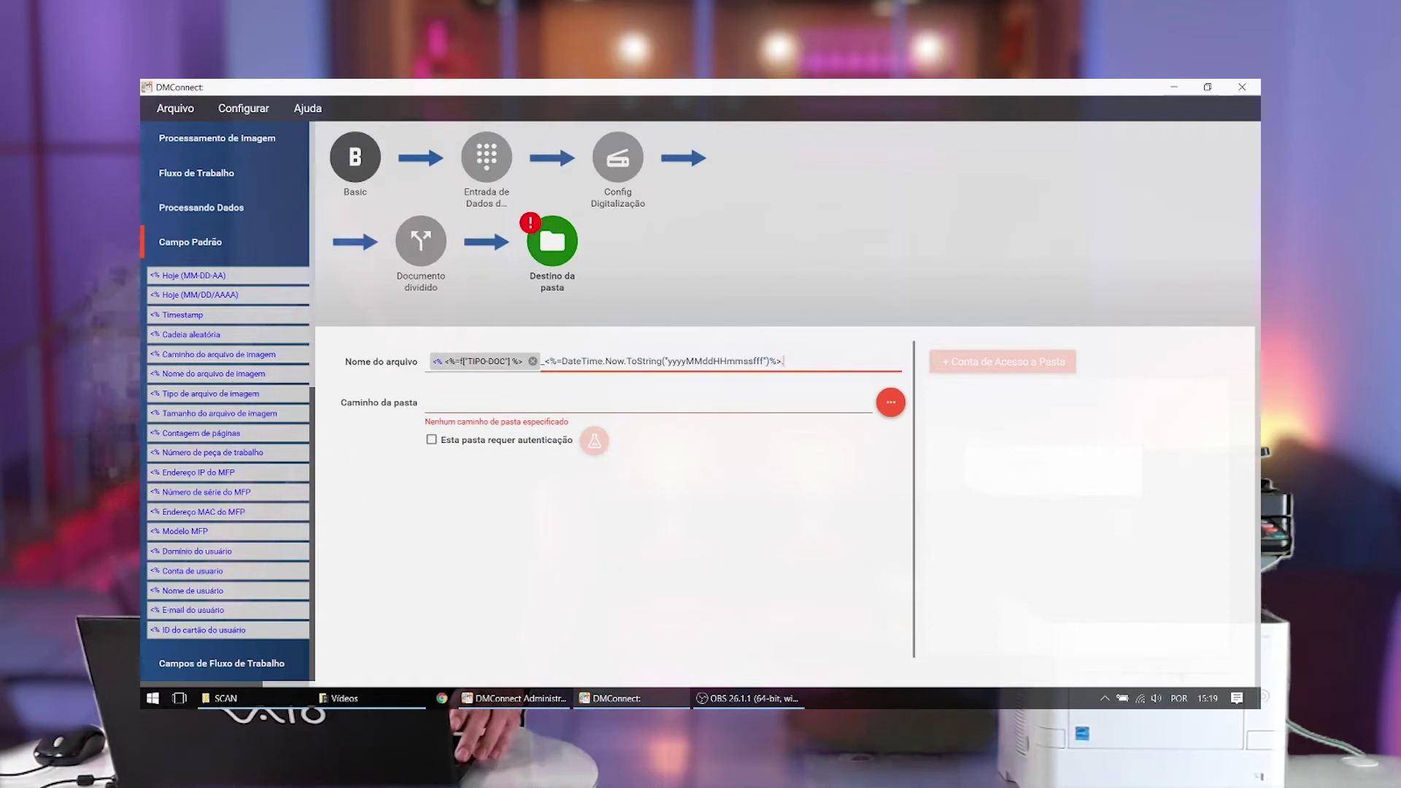
type("PDF")
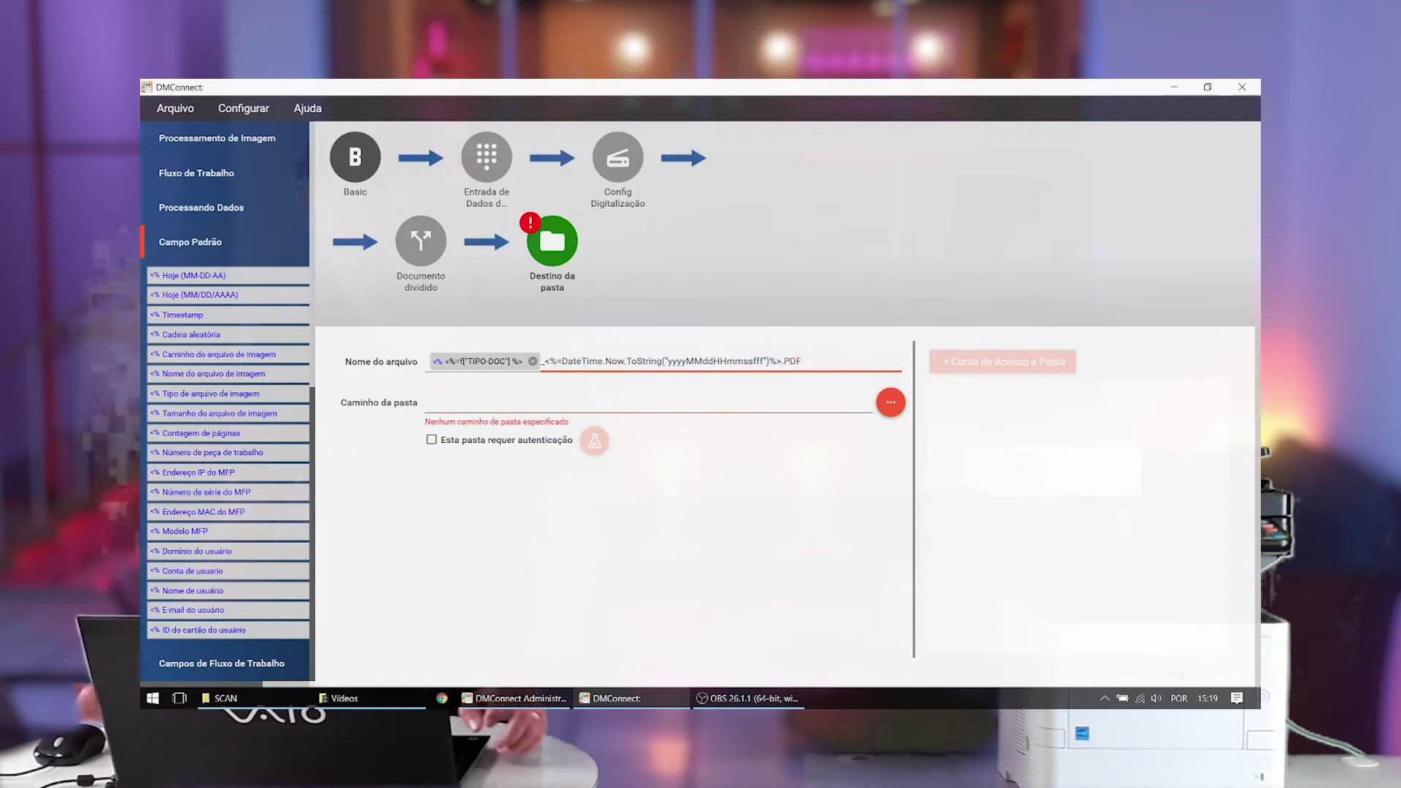
left_click(554, 401)
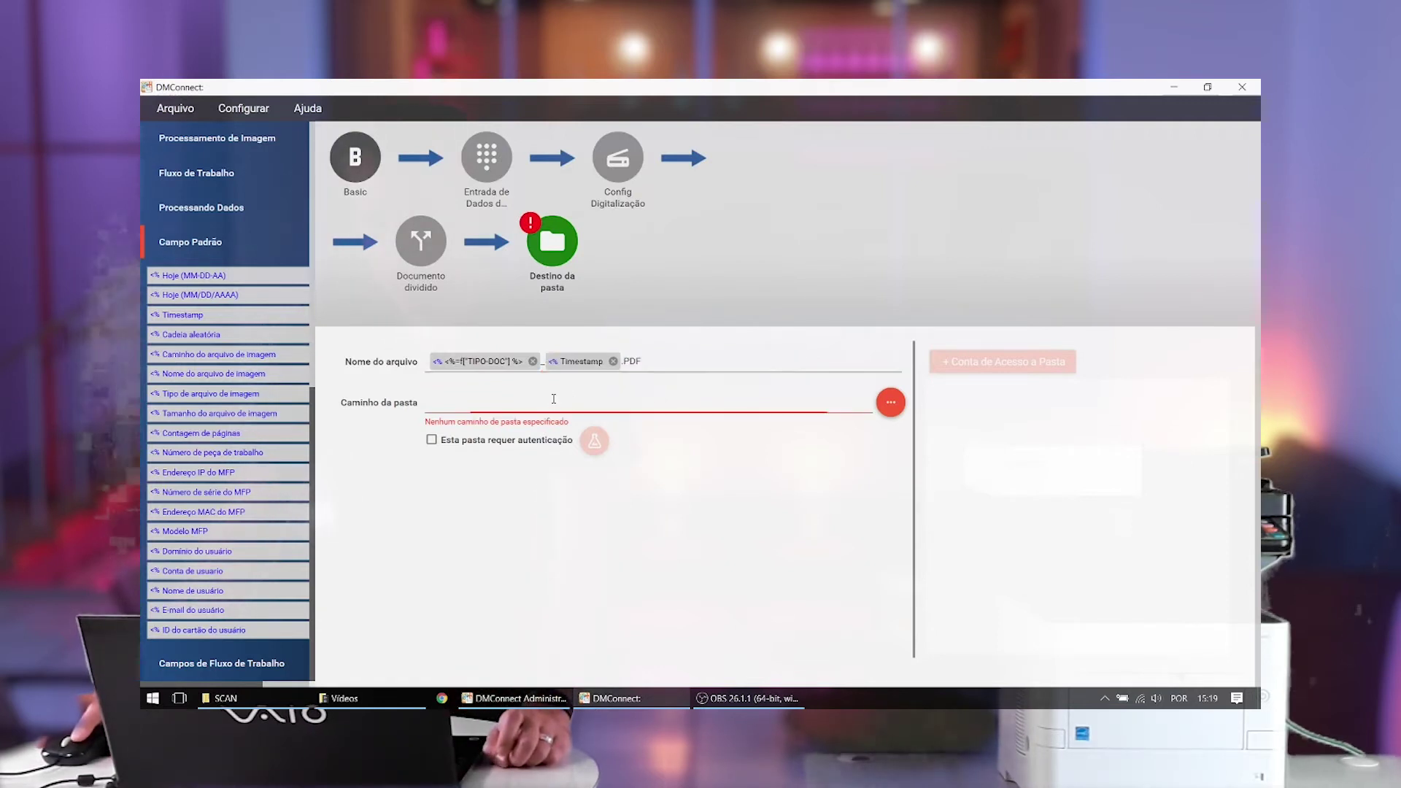
- Create a CONTAS folder in Desktop\SCAN and select it as the Caminho da pasta
left_click(892, 404)
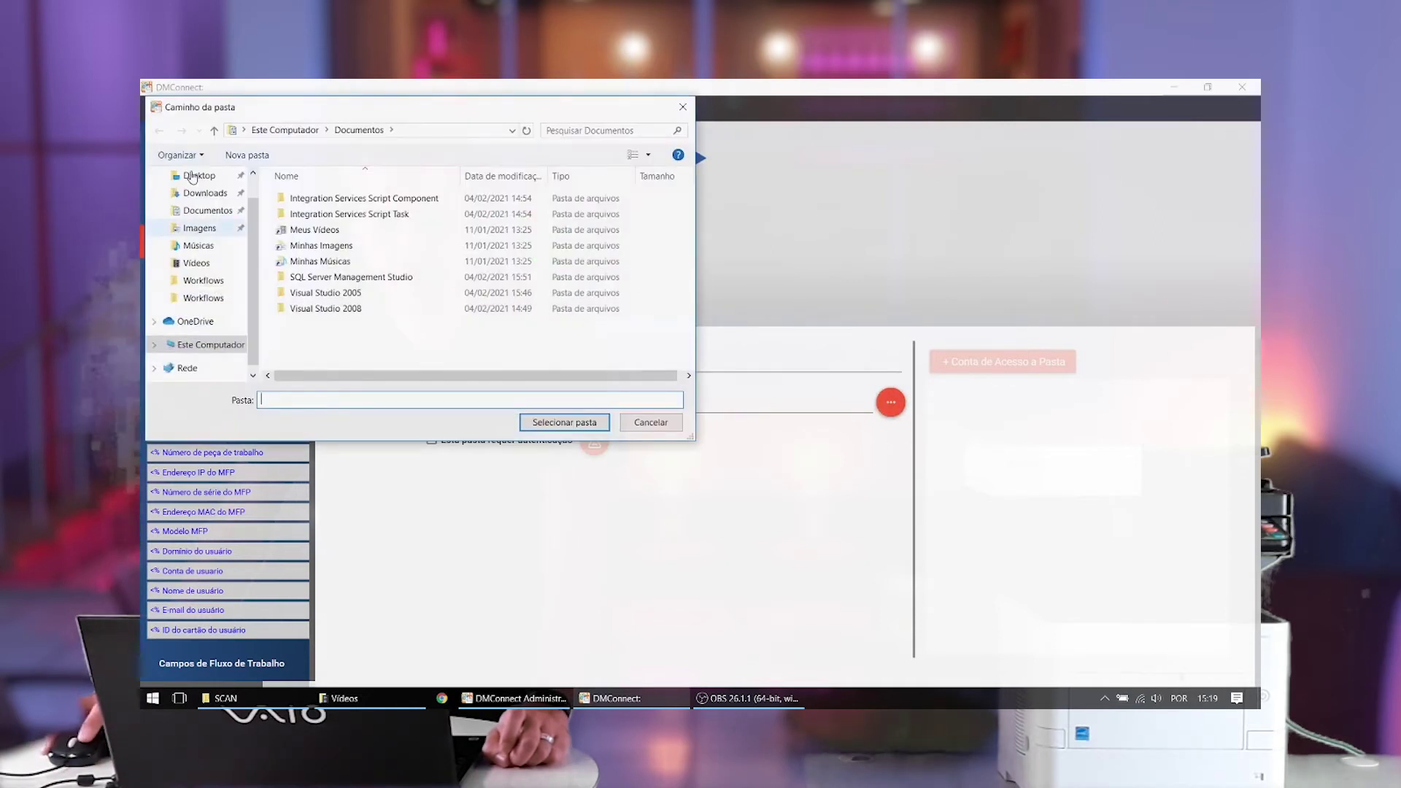
scroll(193, 180, "up", 1)
left_click(194, 205)
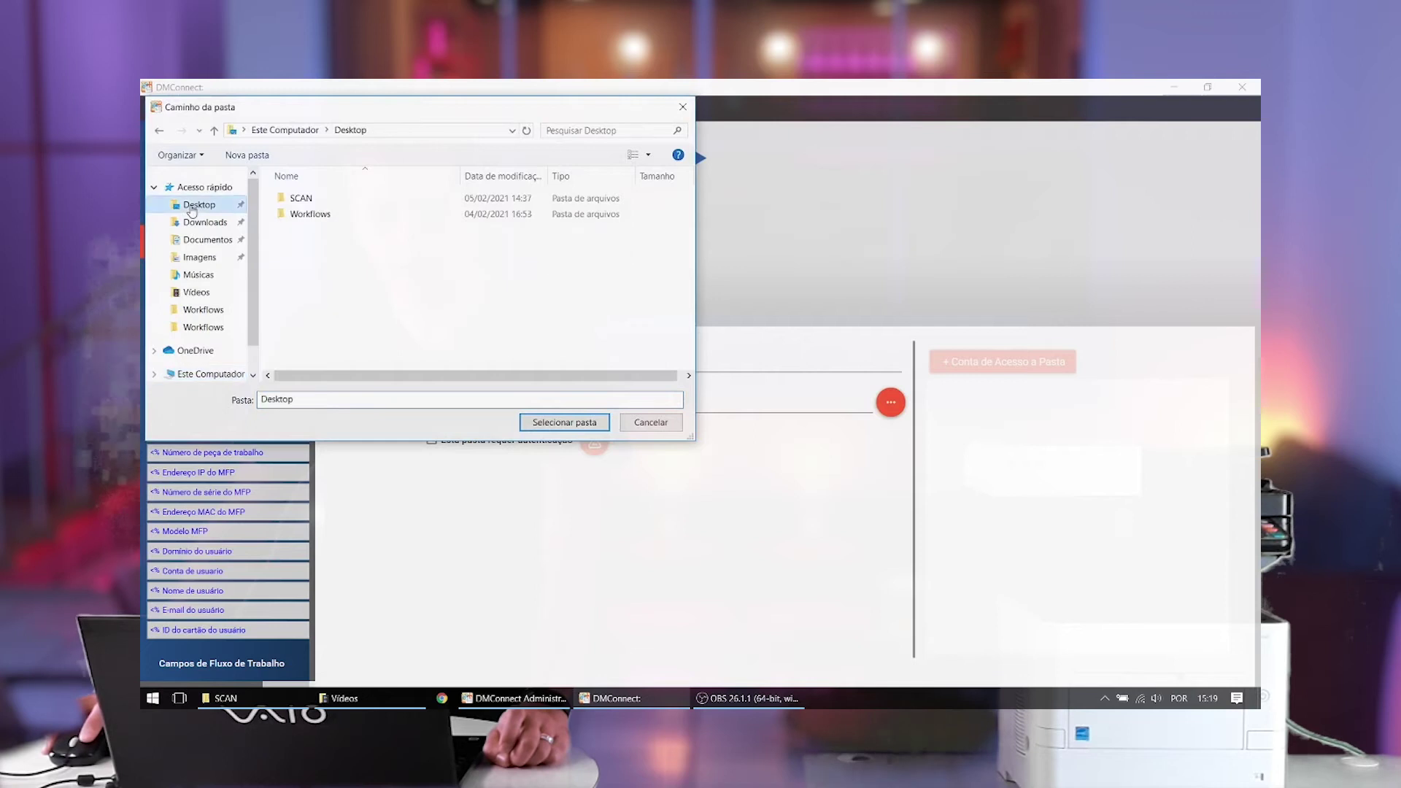
double_click(300, 198)
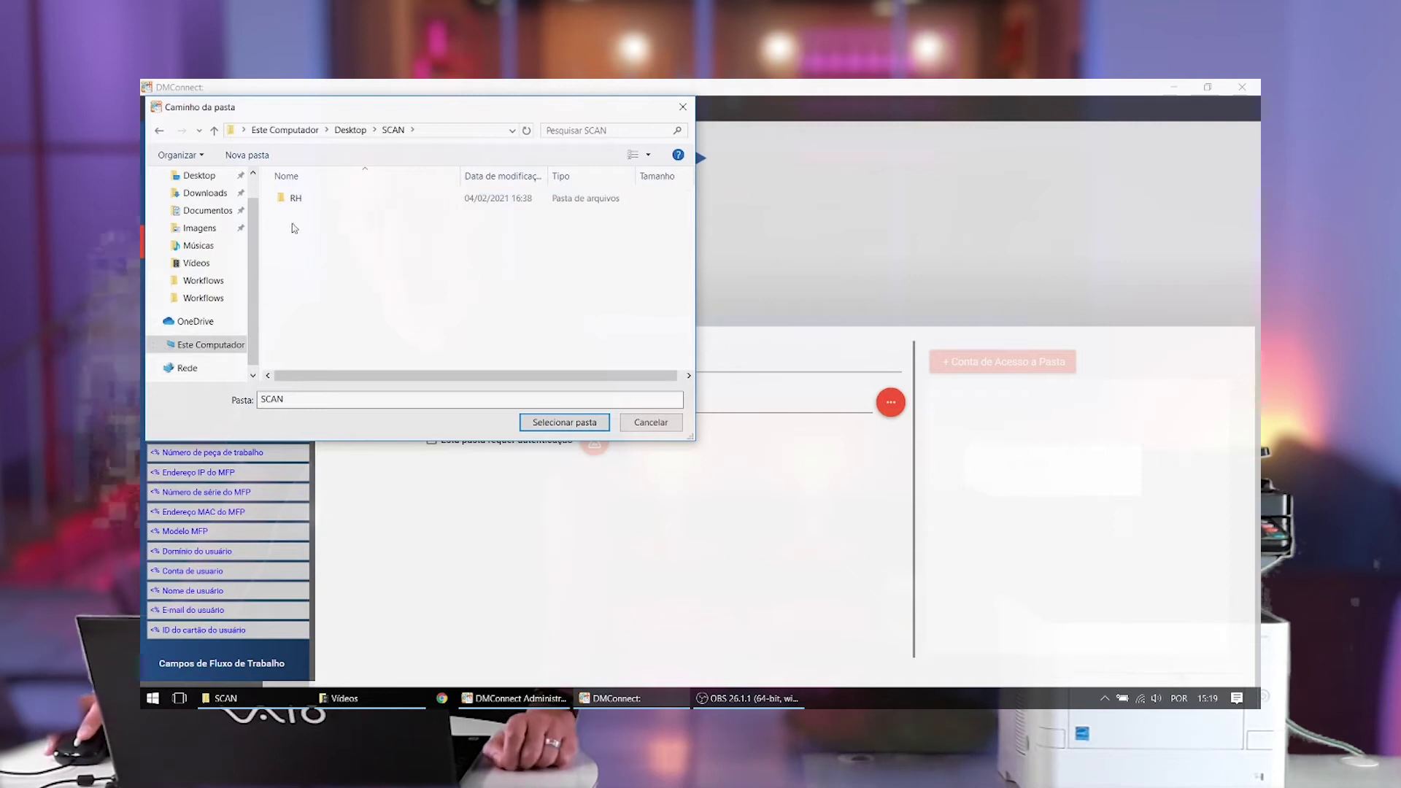
left_click(246, 155)
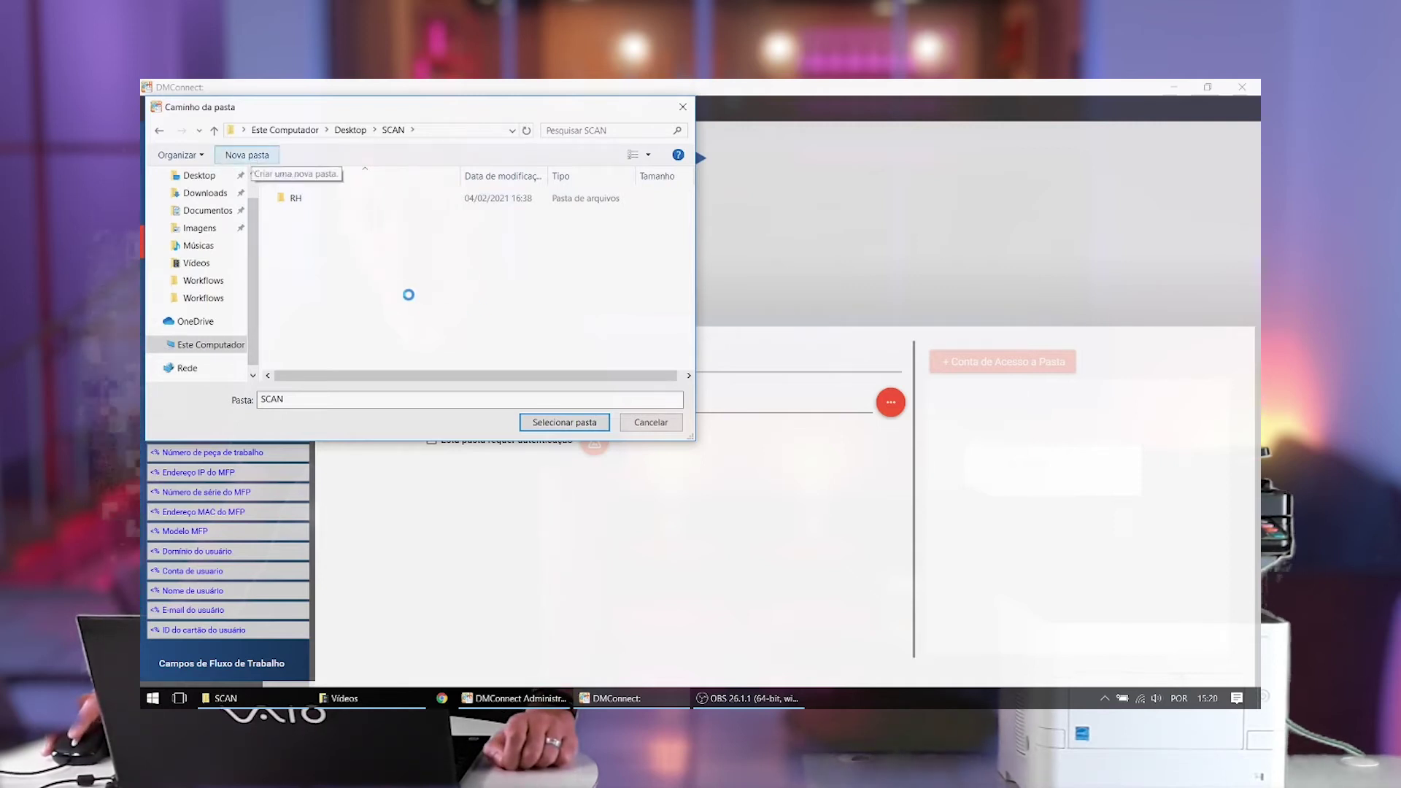
type("CONT")
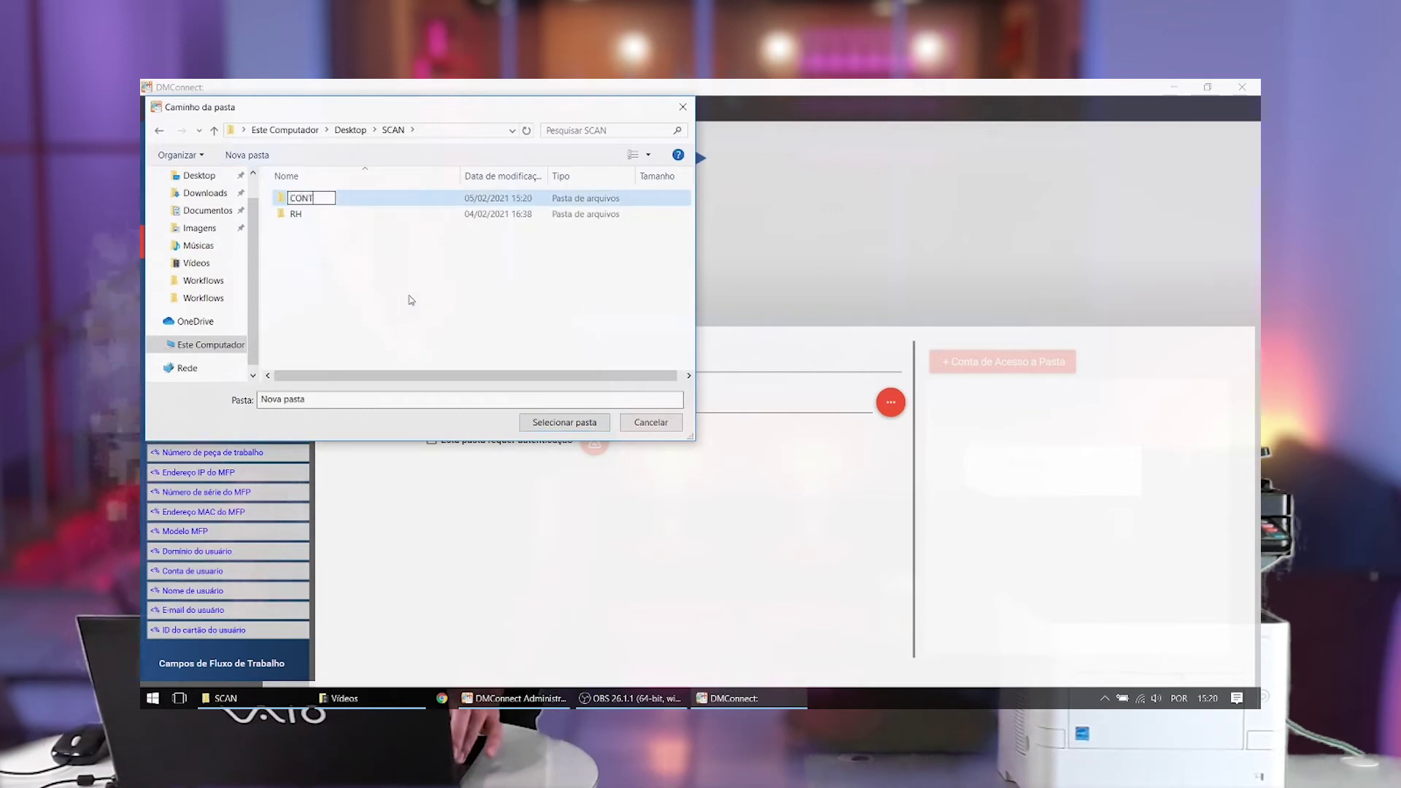
type("AS")
key("Return")
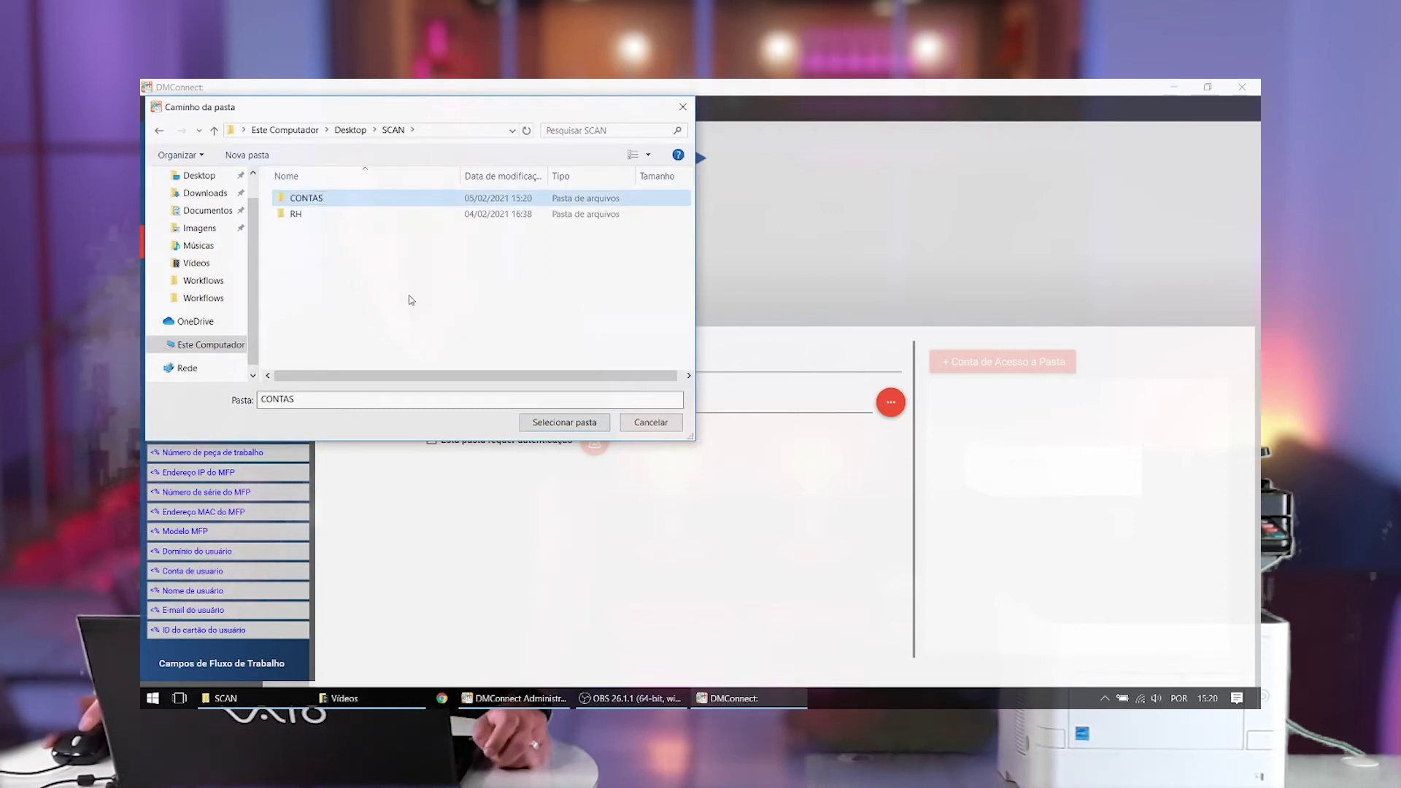
left_click(566, 423)
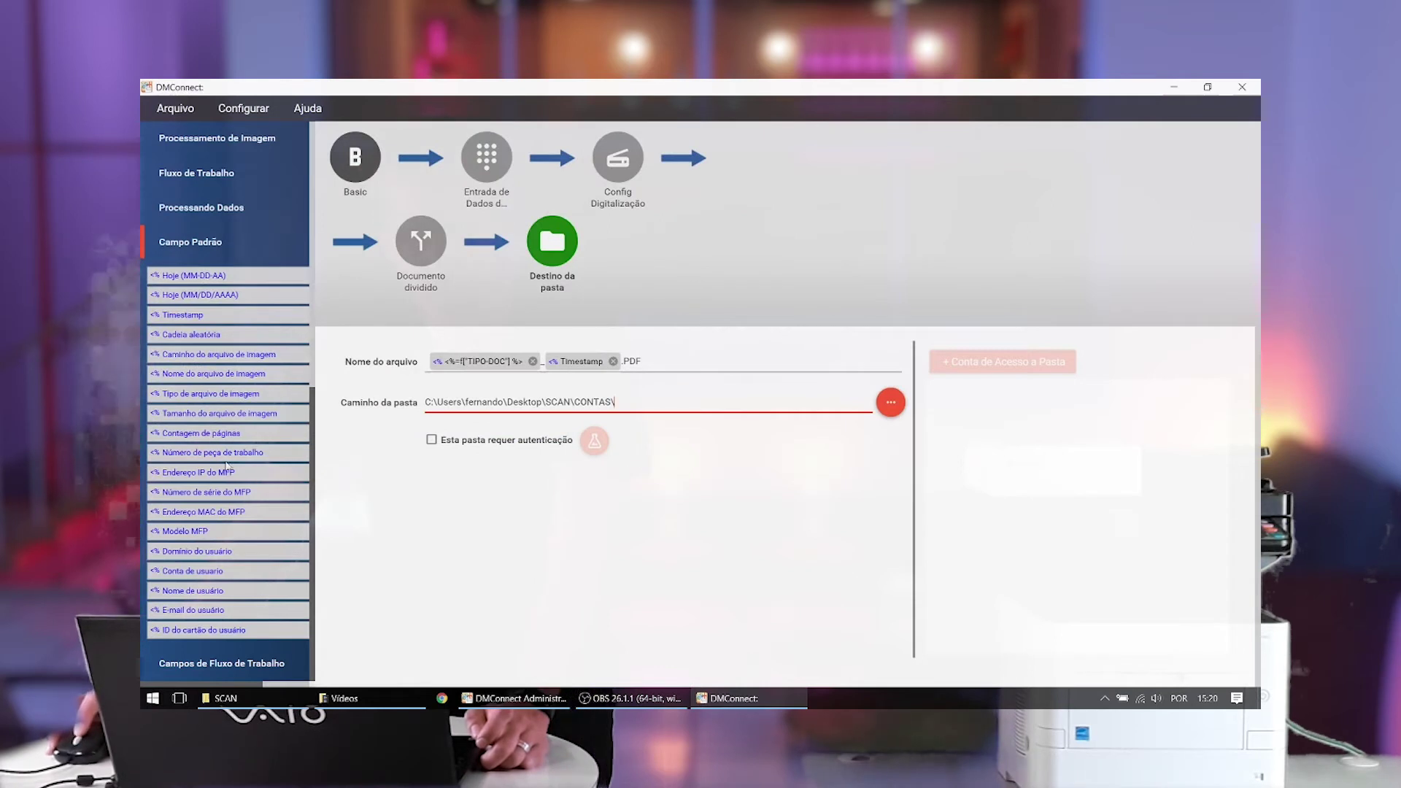
- Add the TIPO-DOC workflow field after CONTAS\ in the folder path as a subfolder
scroll(212, 456, "up", 3)
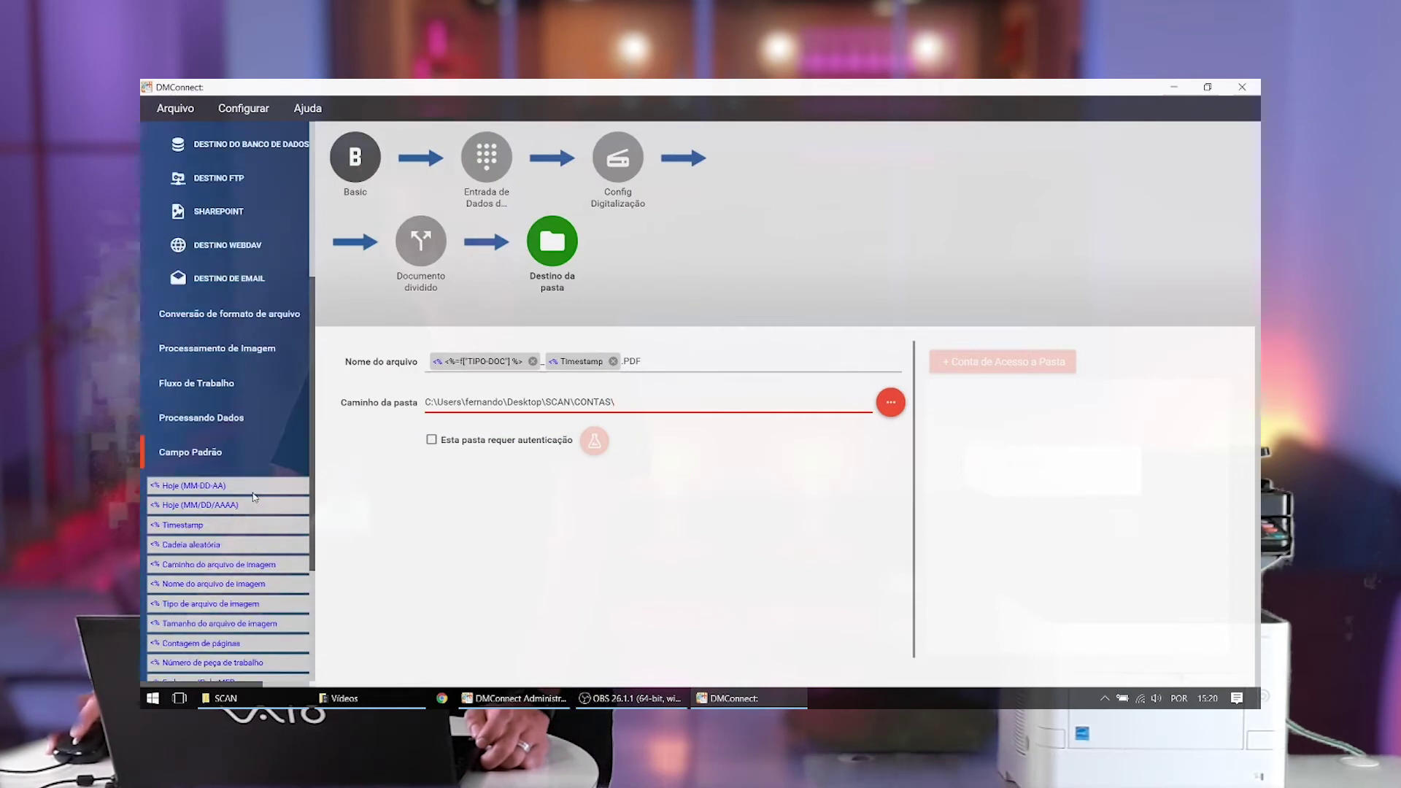
left_click(225, 432)
scroll(227, 547, "down", 4)
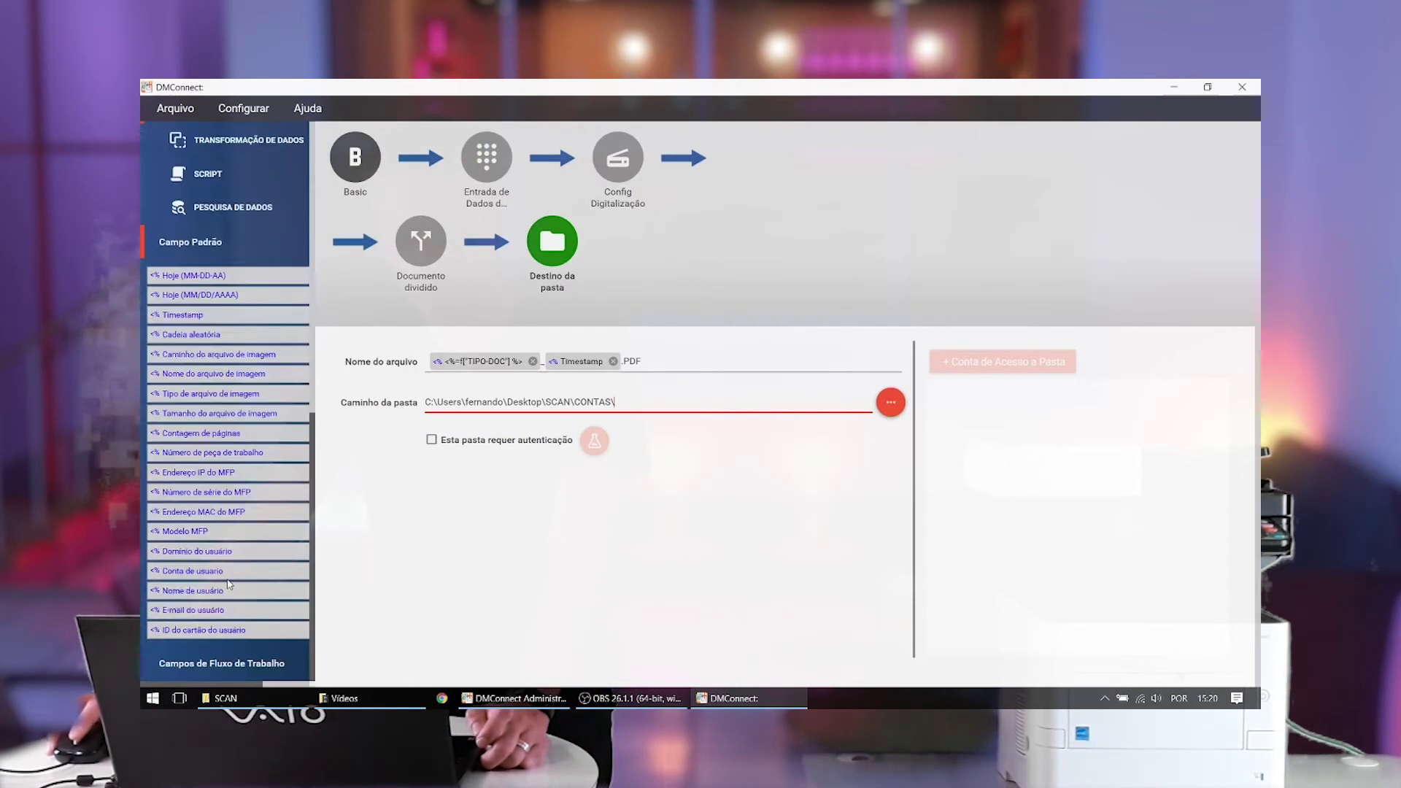
left_click(225, 666)
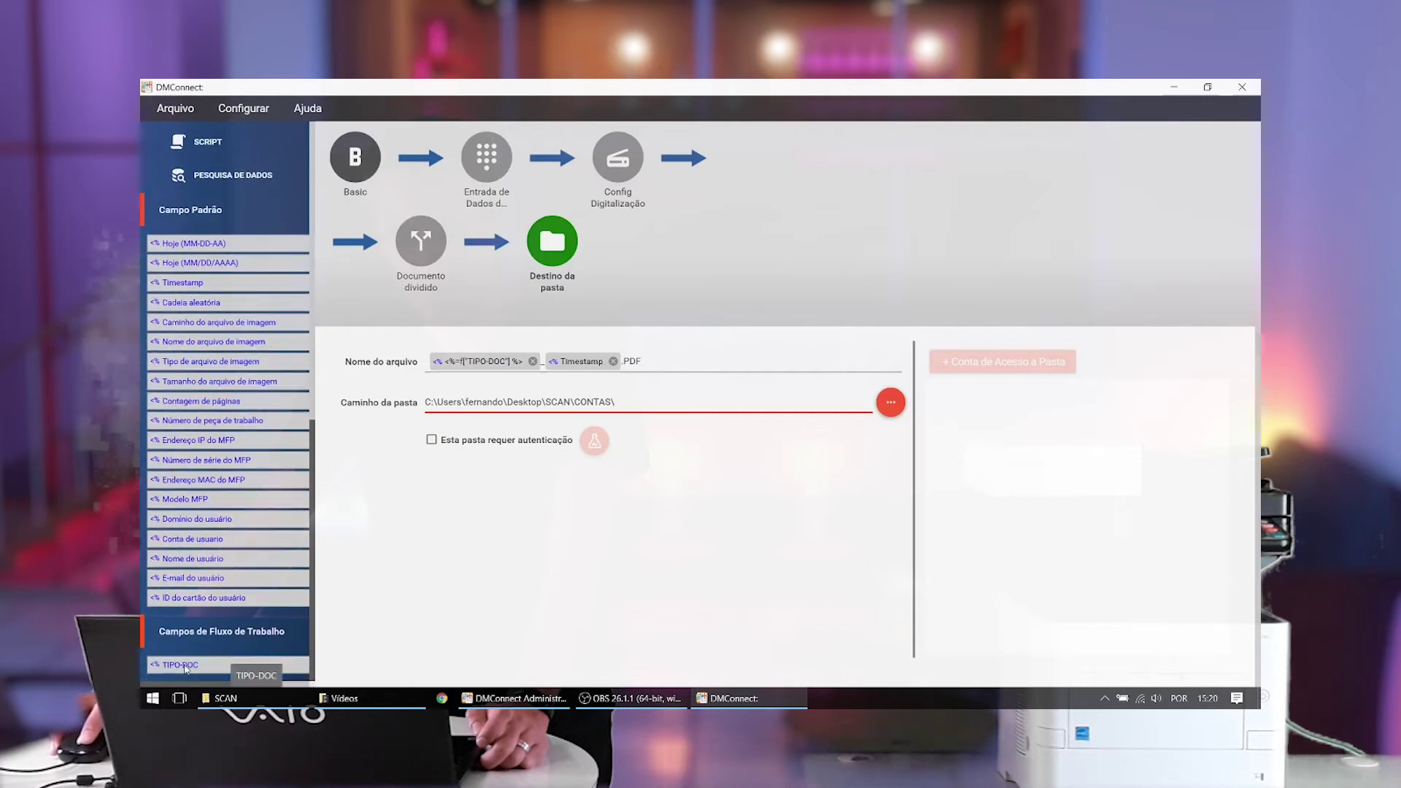
left_click_drag(186, 668, 281, 658)
left_click_drag(649, 402, 649, 403)
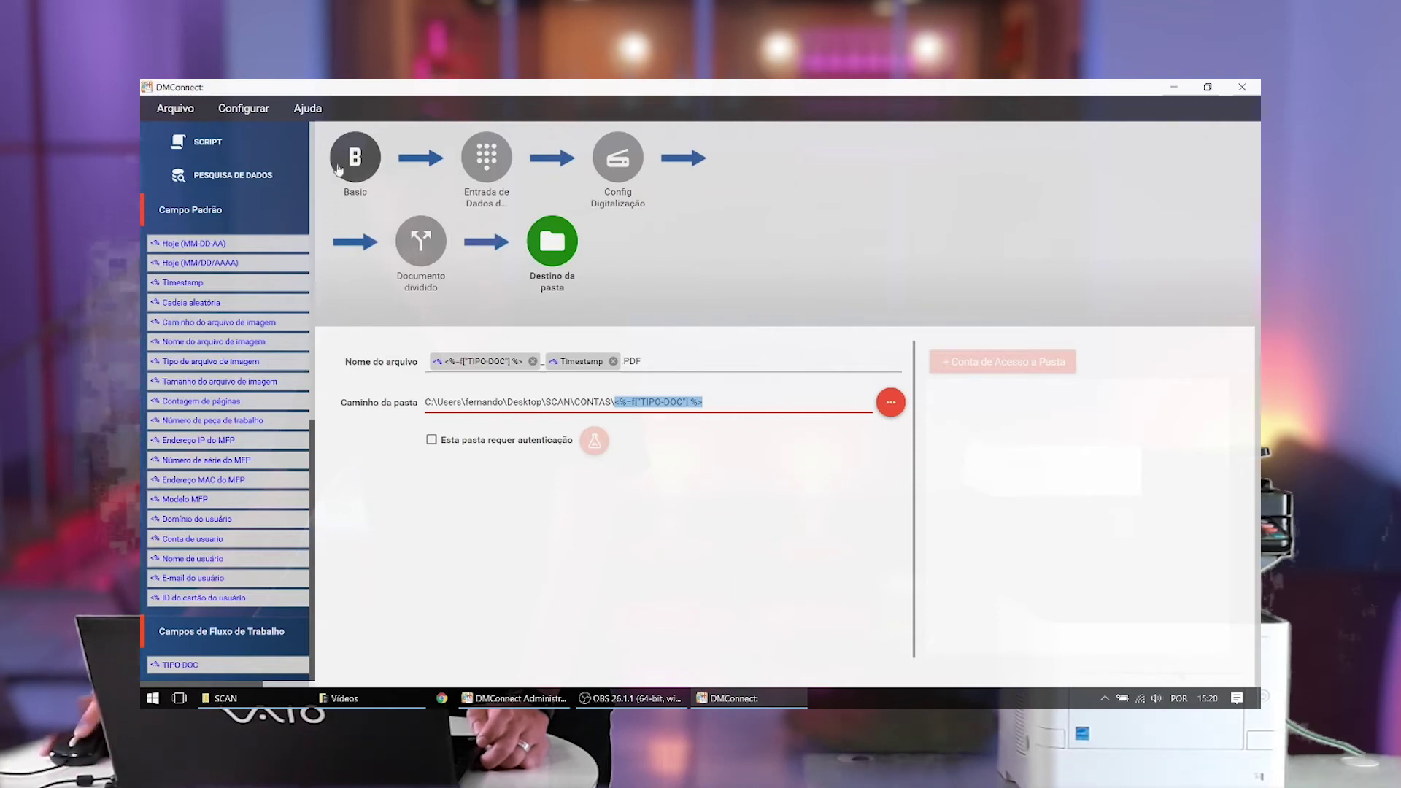
- Validate the workflow for configuration errors and dismiss the result message
left_click(194, 110)
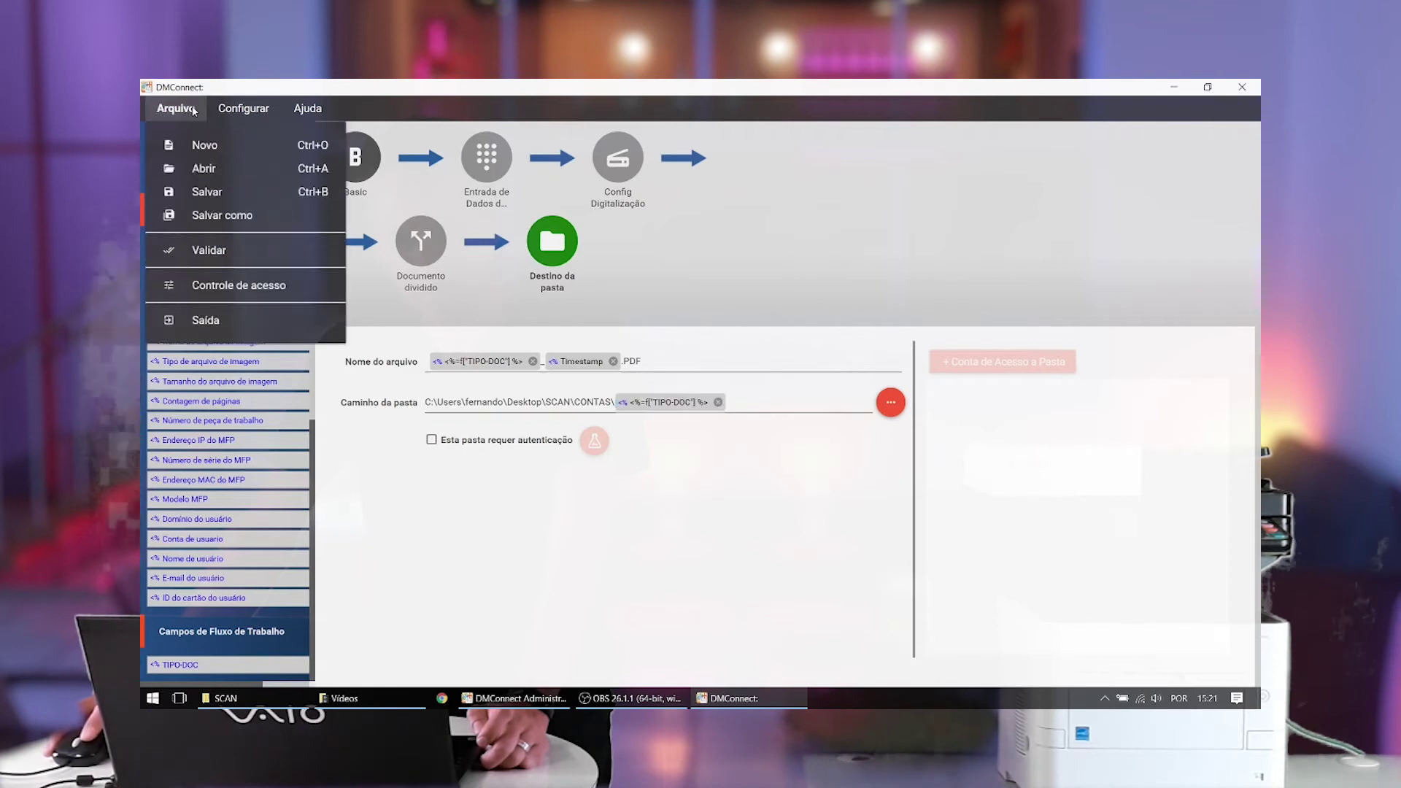
left_click(211, 252)
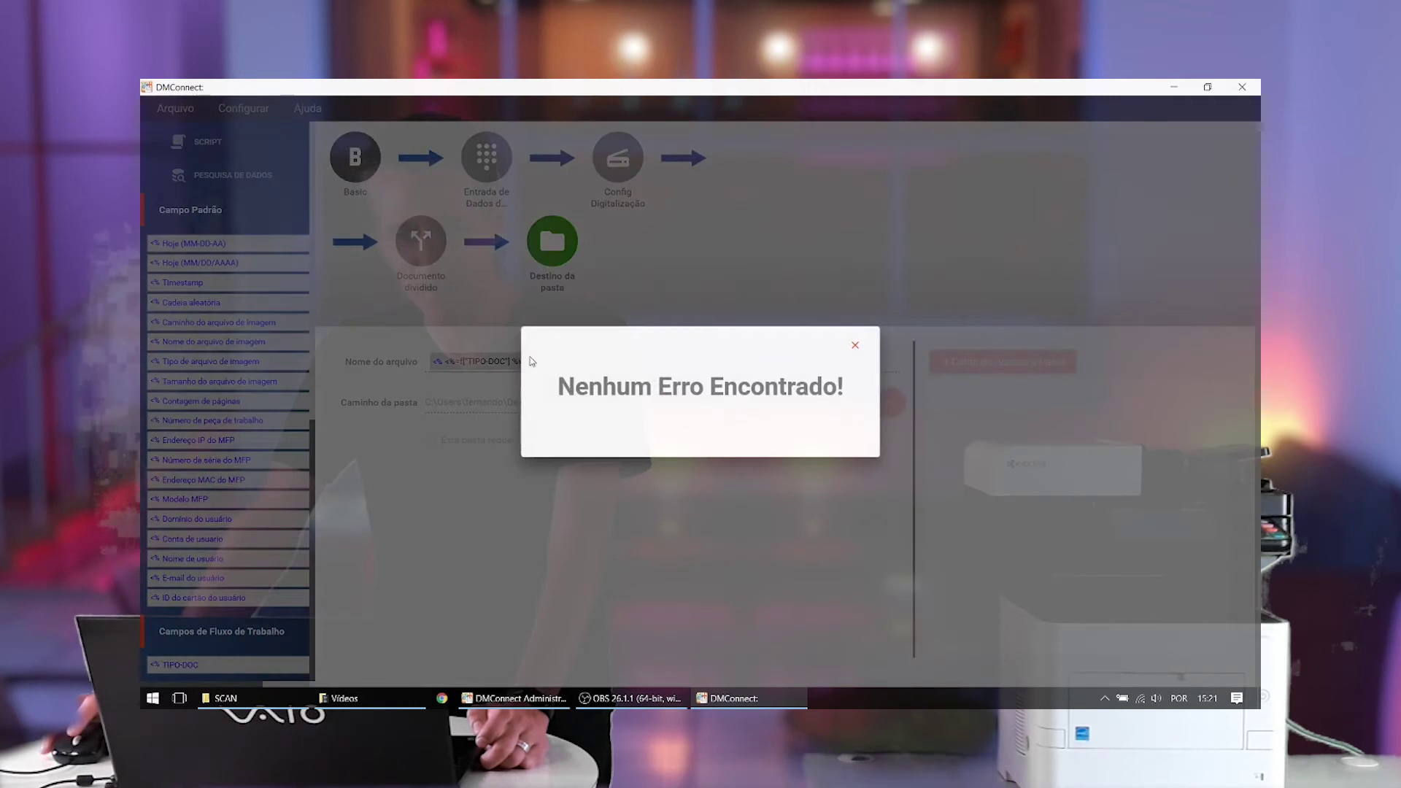
left_click(856, 346)
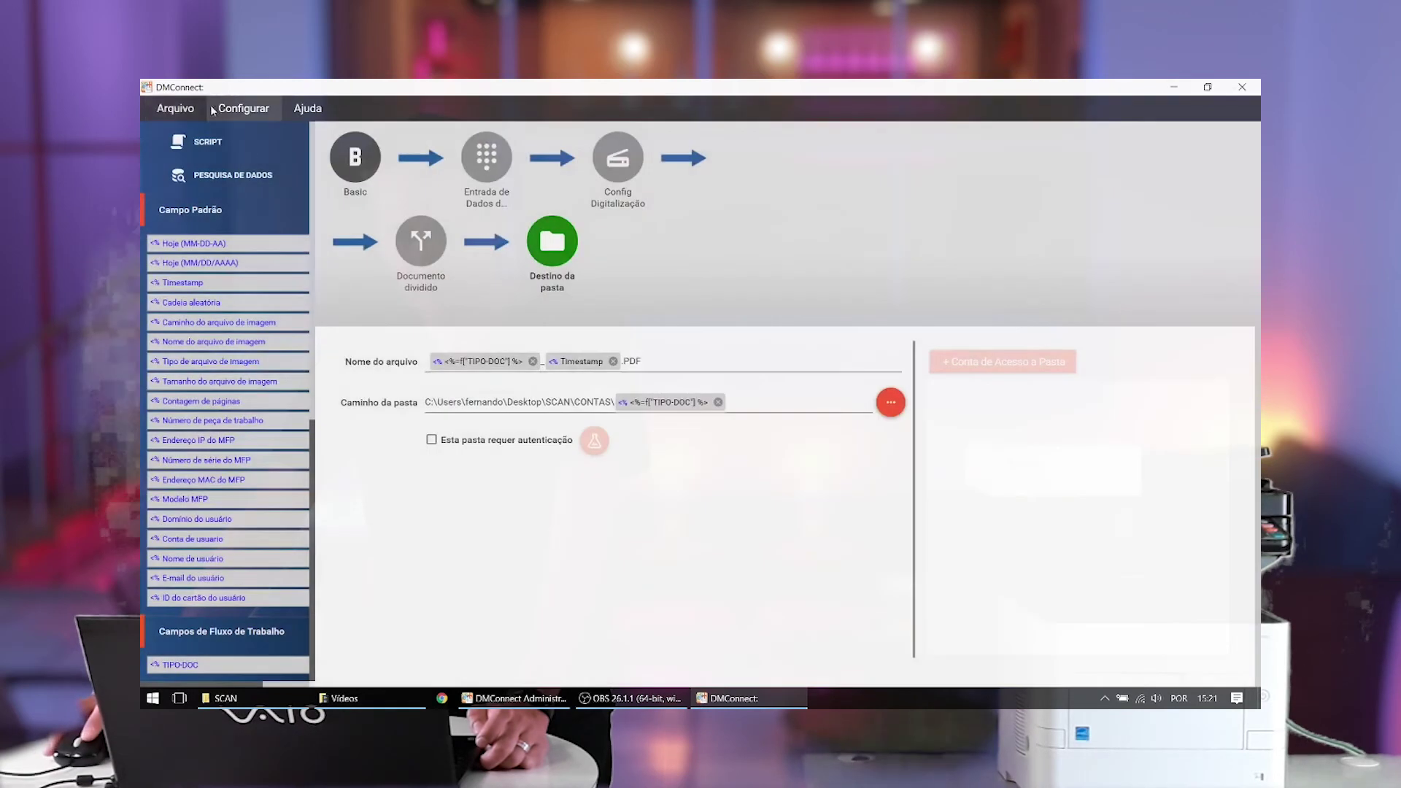
- Save the workflow under the name CONTAS
left_click(186, 111)
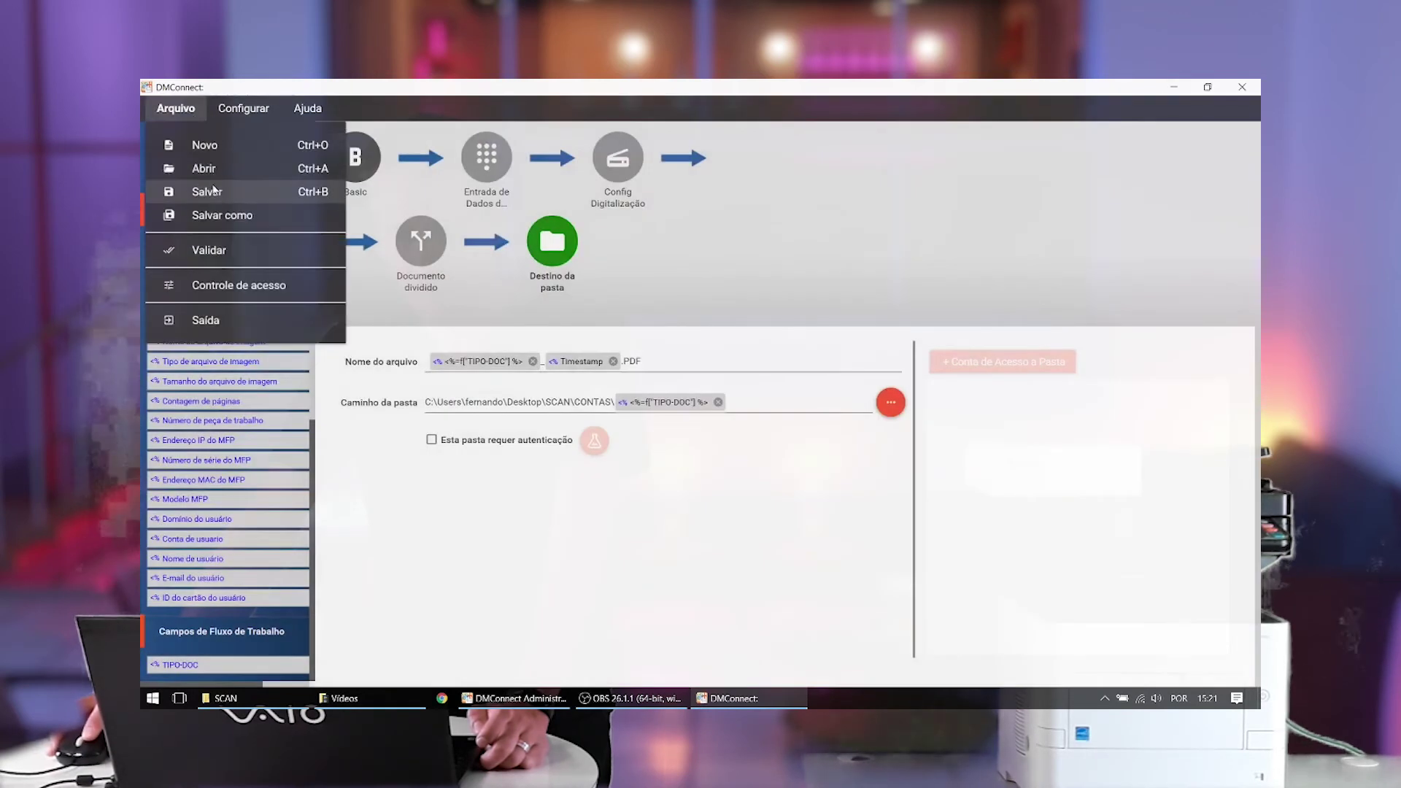
left_click(207, 192)
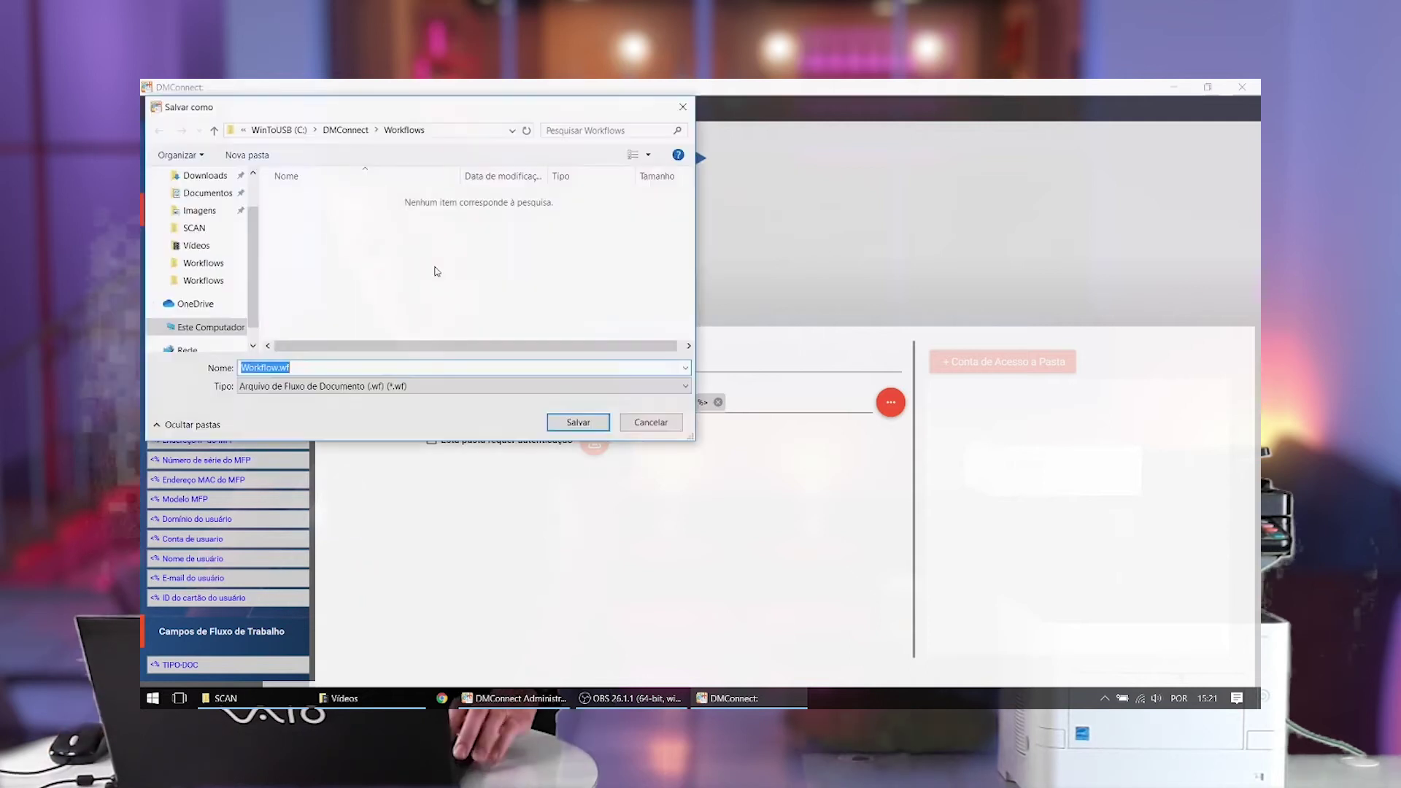
type("CONTAS")
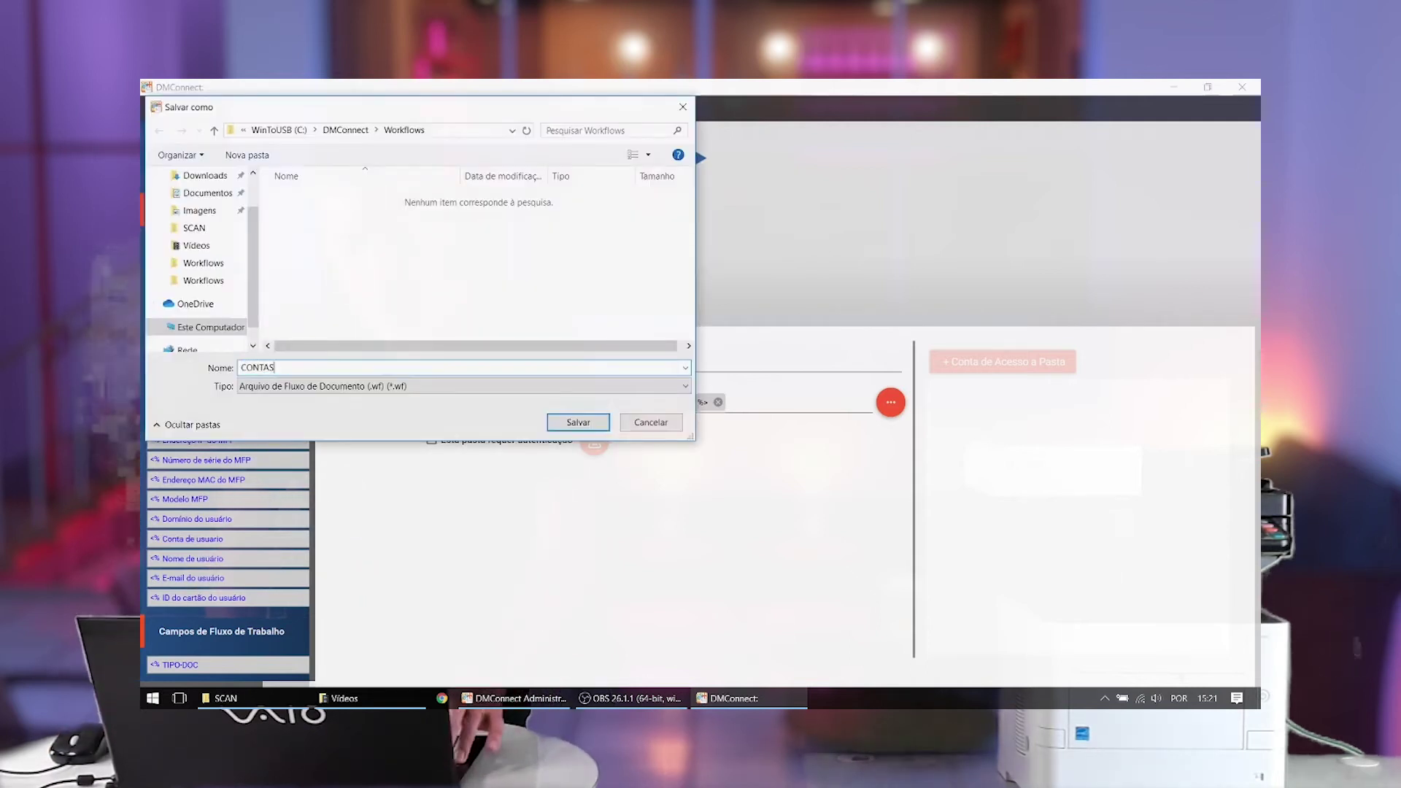
left_click(578, 422)
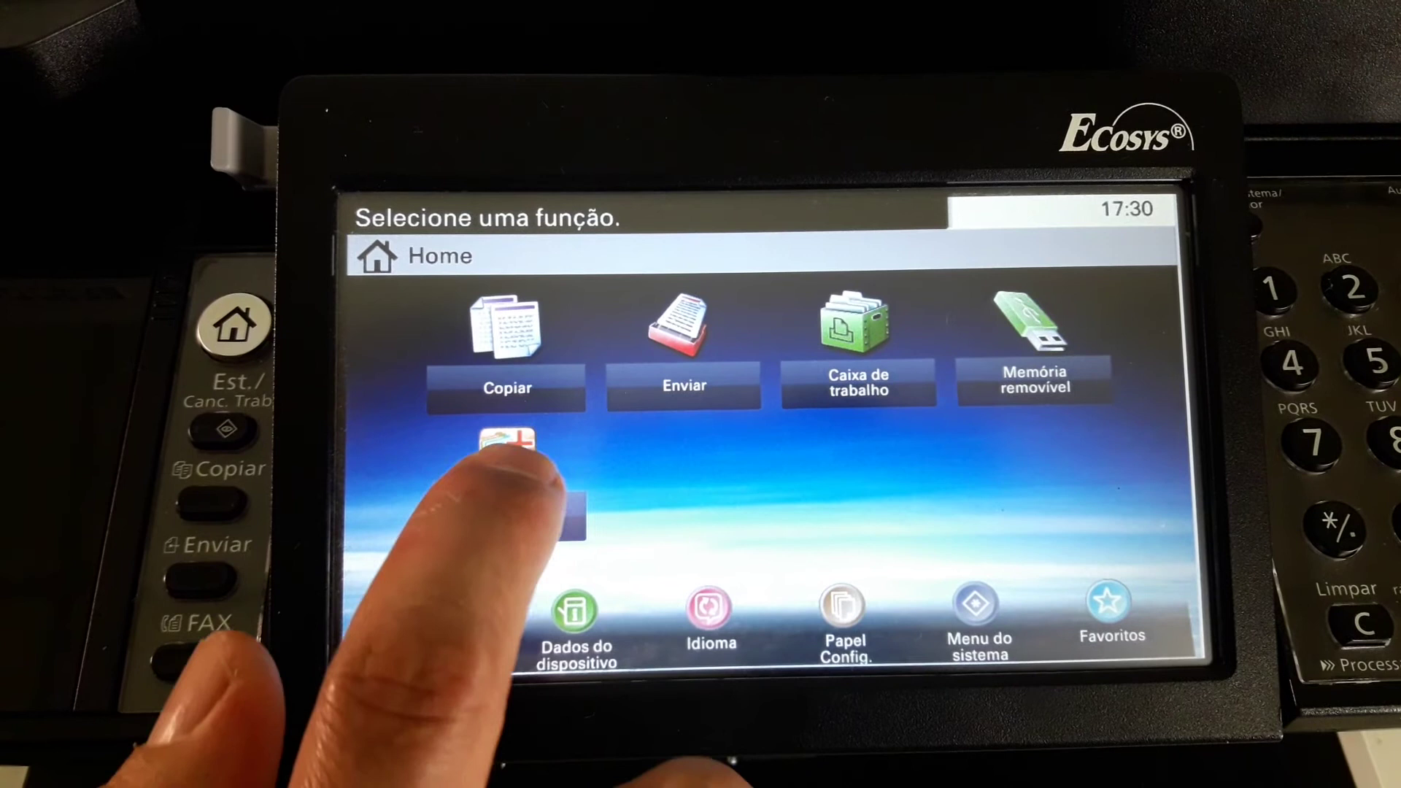
- Run three DMConnect scans with TIPO-DOC set to LUZ, then AGUA, then INTERNET
left_click(508, 445)
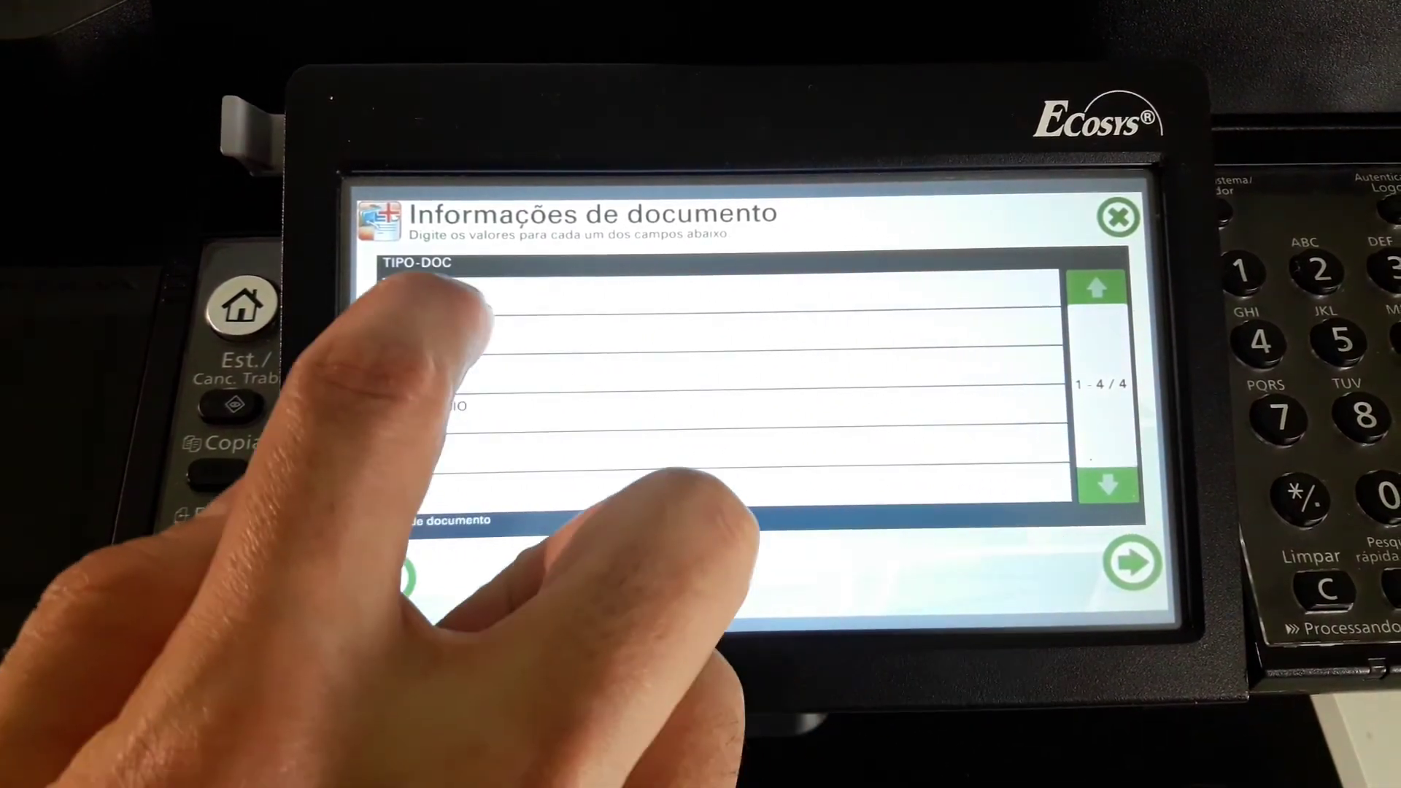
left_click(438, 292)
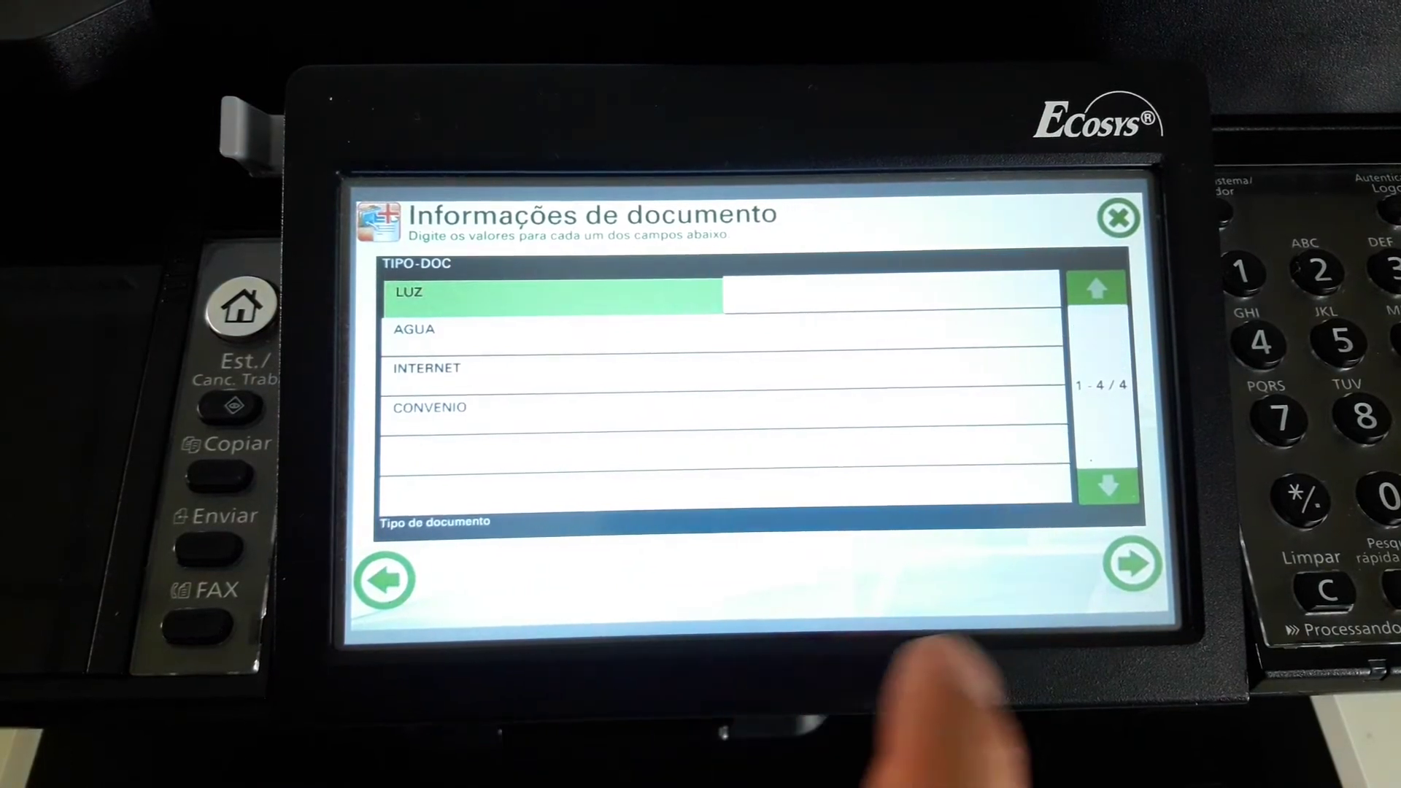
left_click(1132, 567)
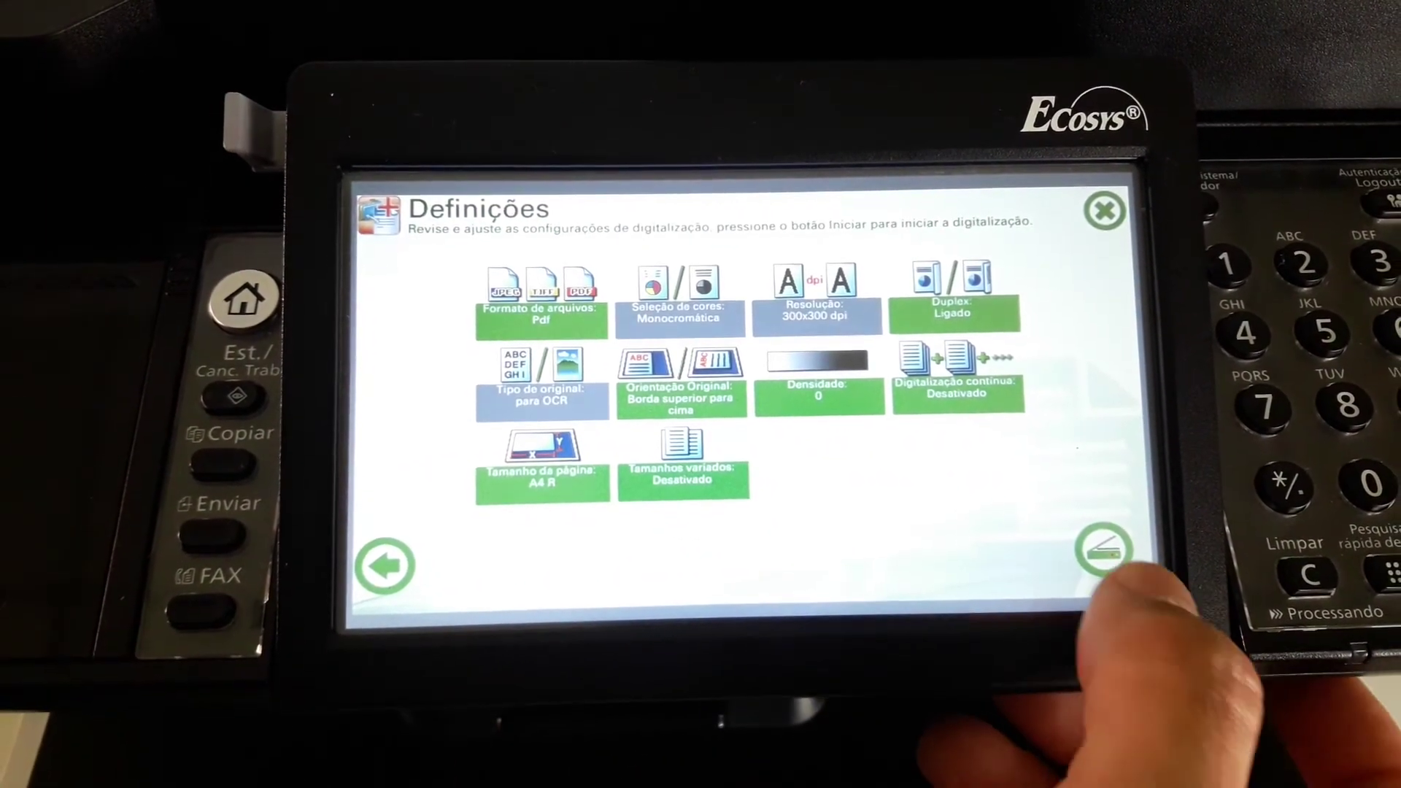
left_click(1098, 558)
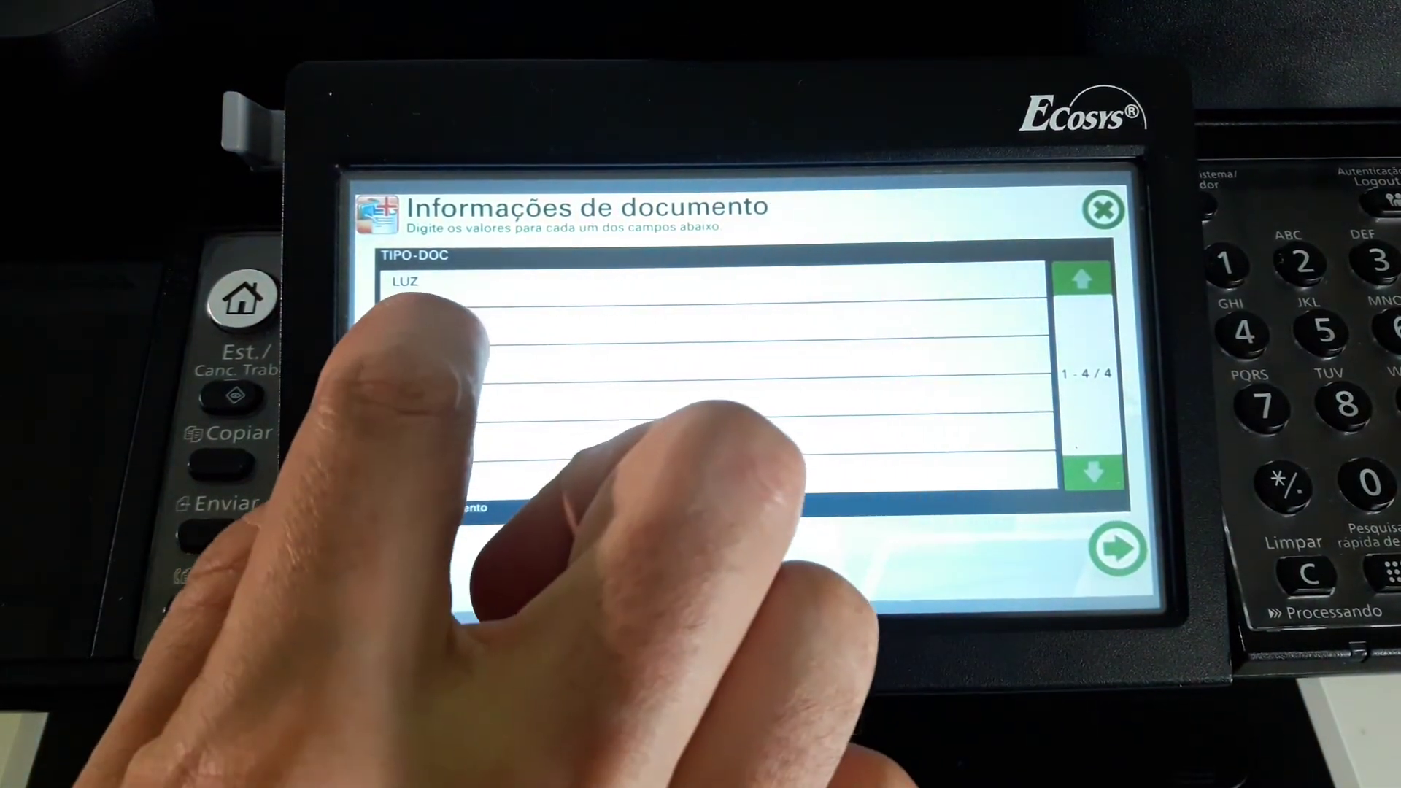
left_click(438, 319)
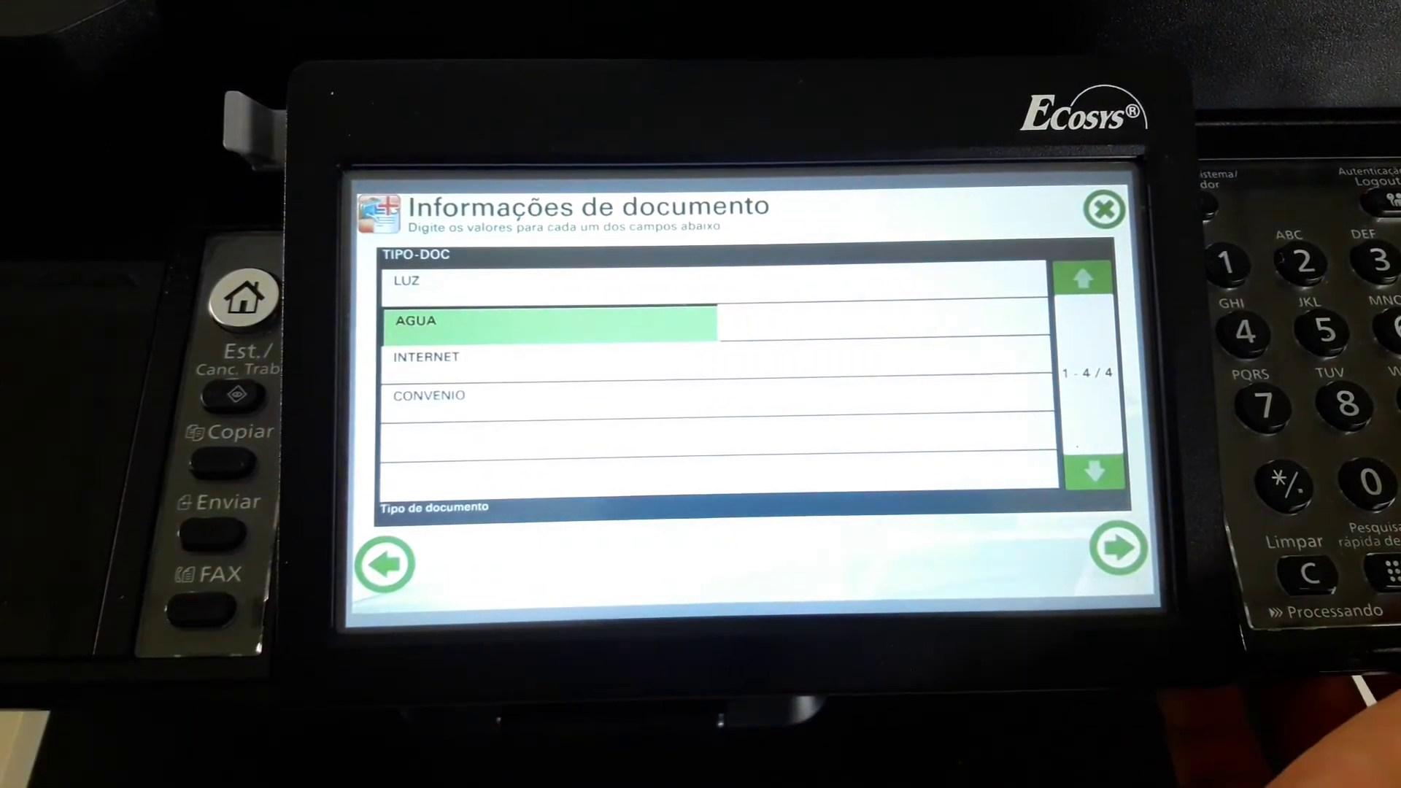
left_click(1118, 551)
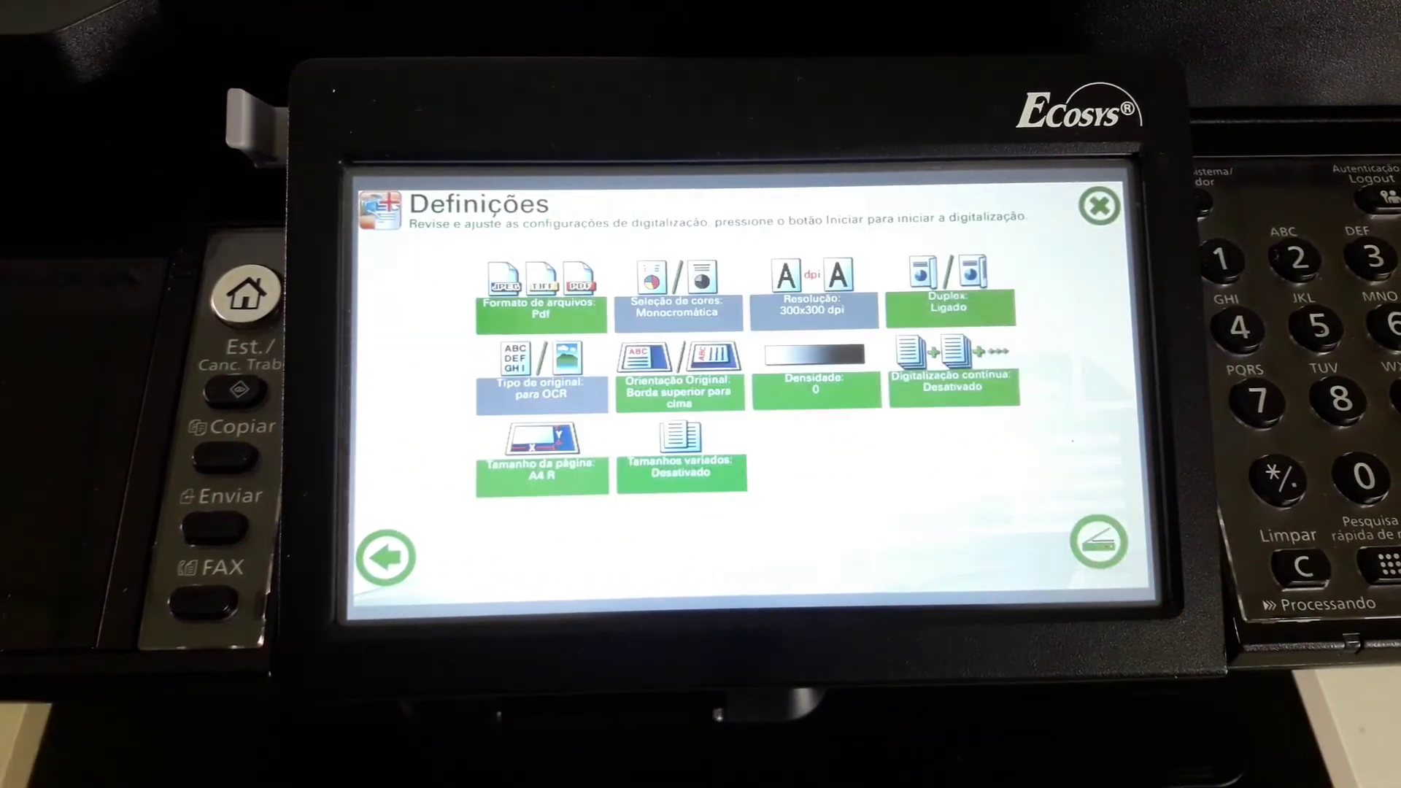
left_click(1372, 708)
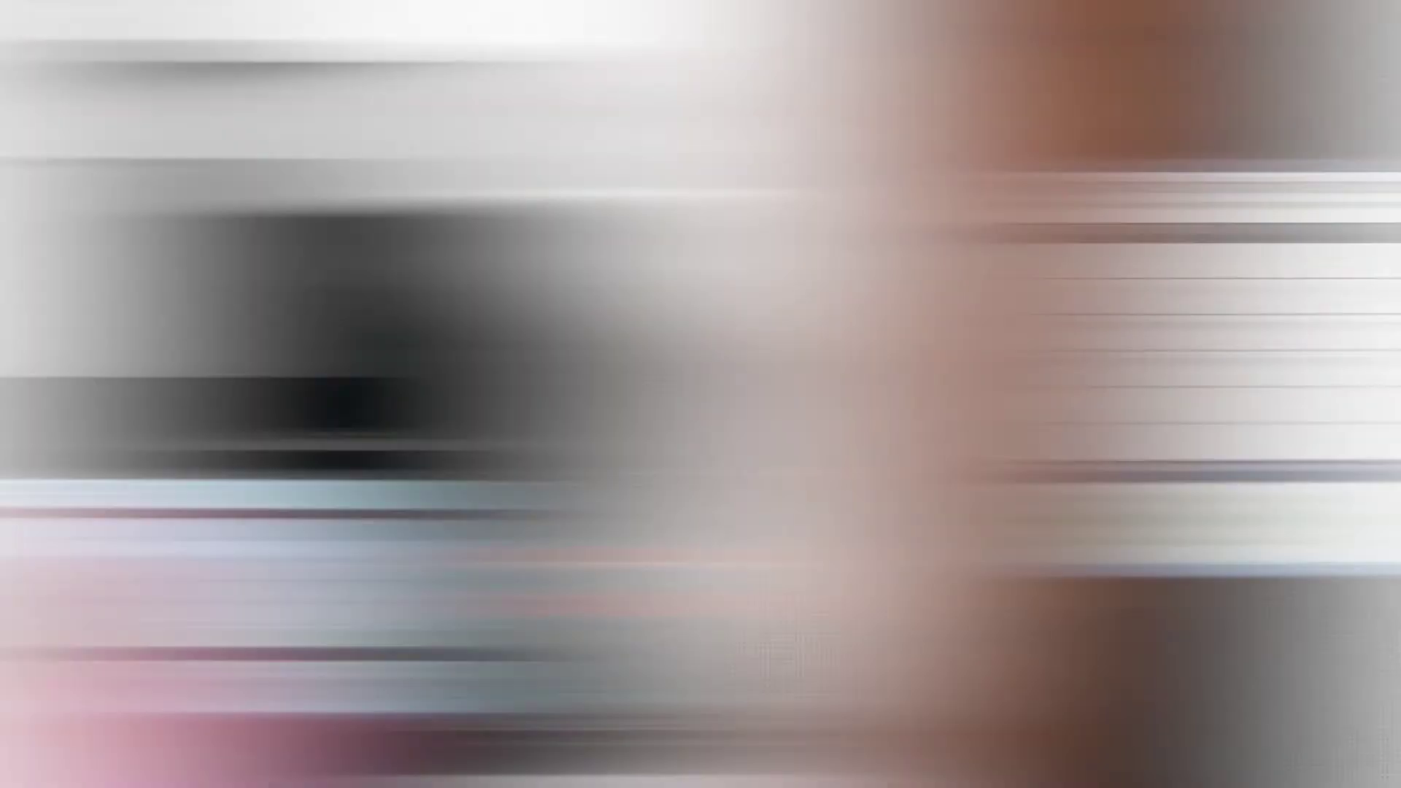
left_click(570, 330)
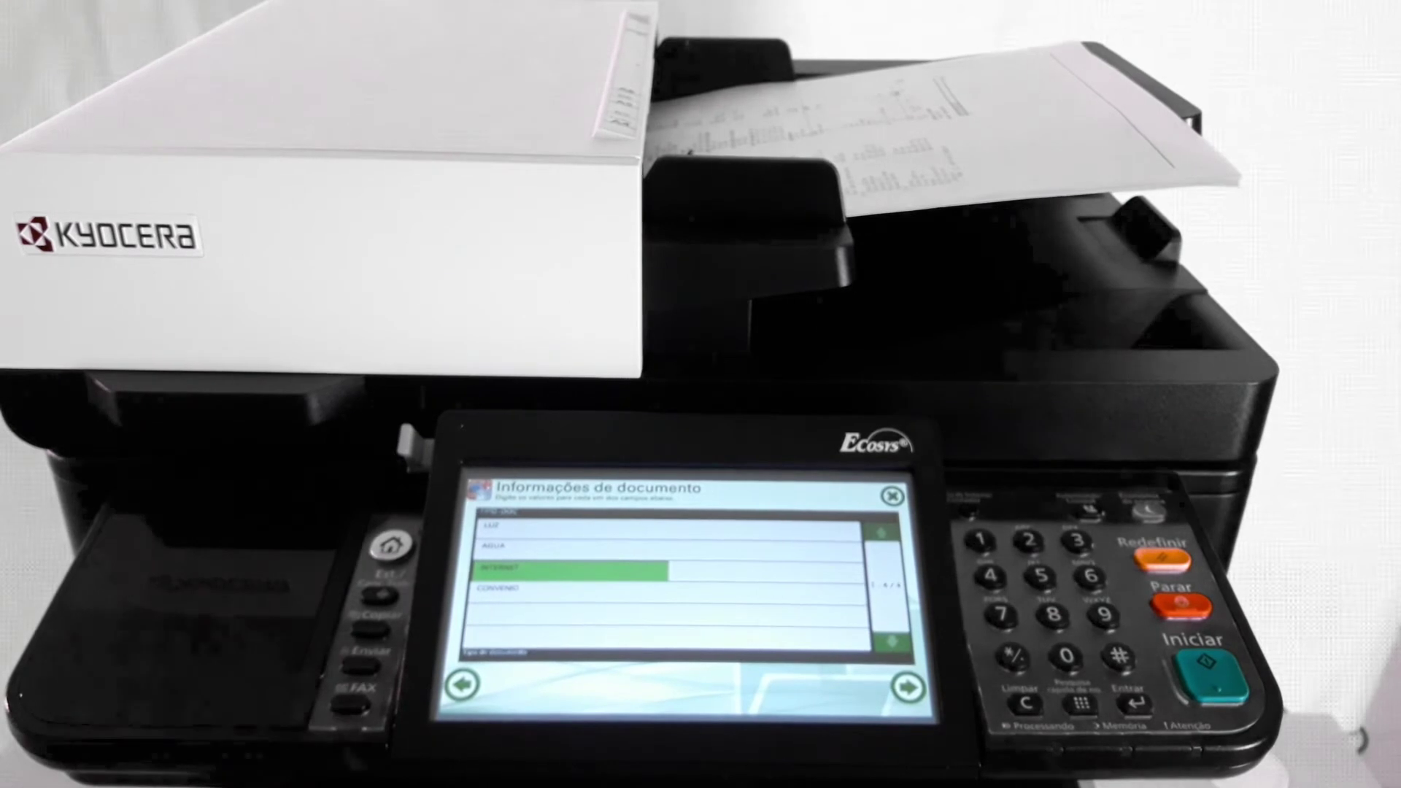
left_click(907, 687)
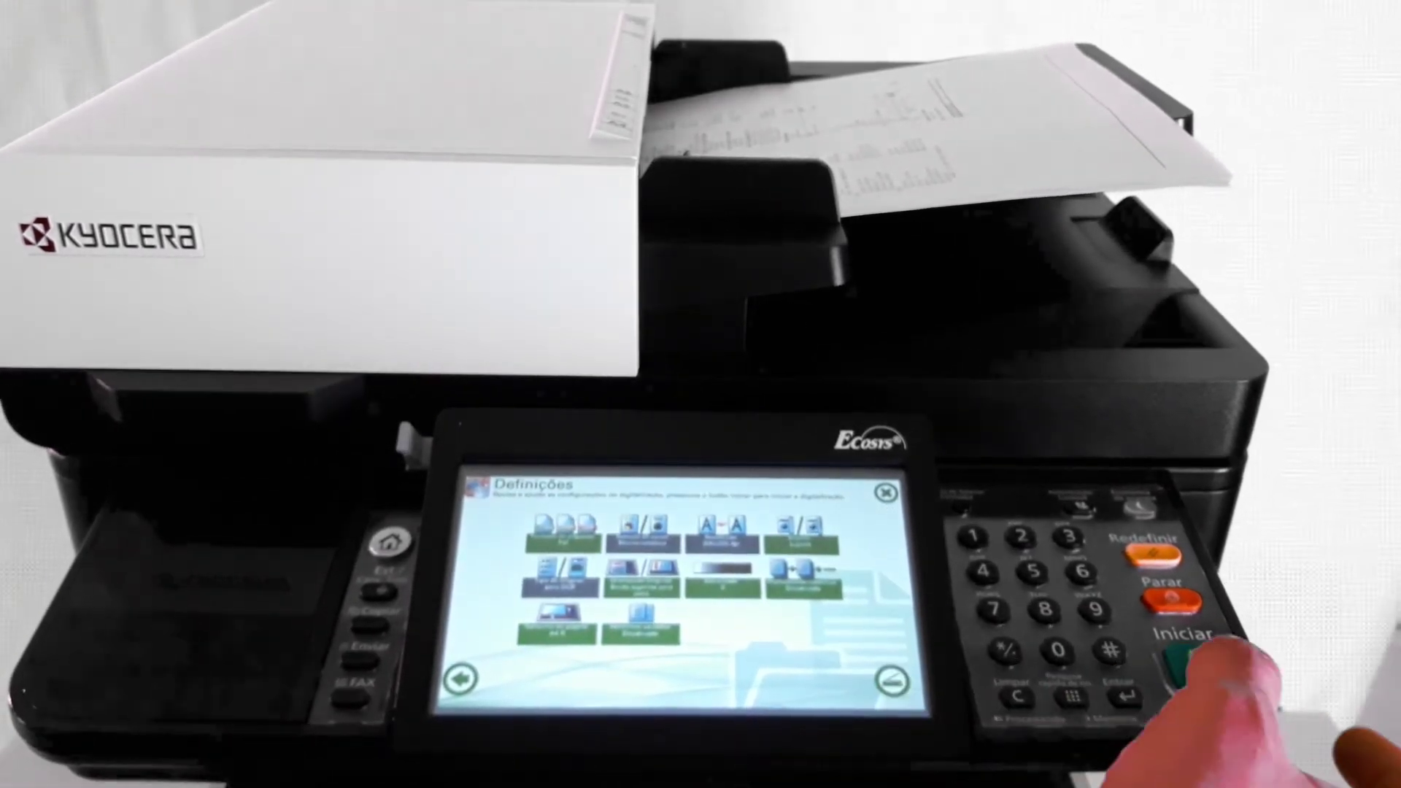
left_click(1186, 661)
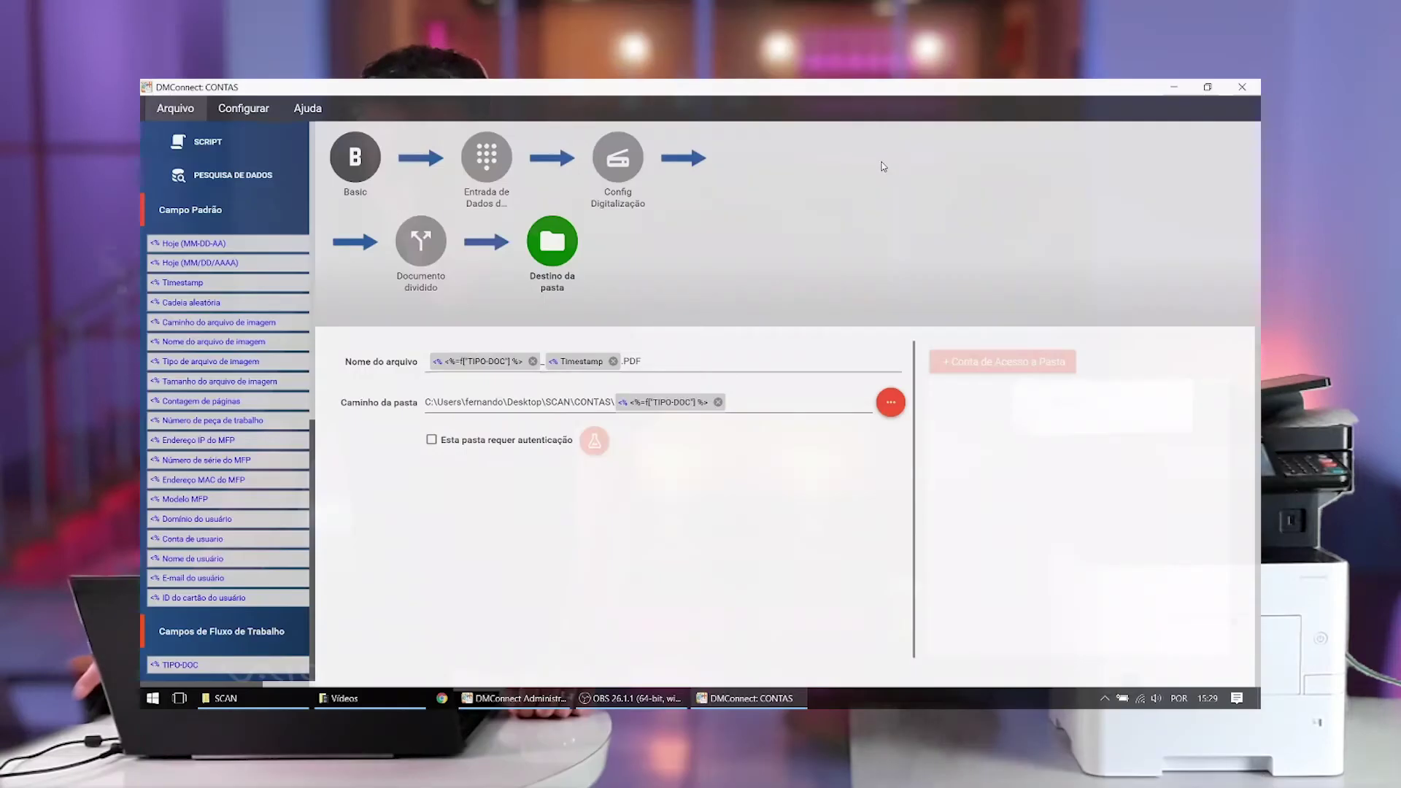
- Open SCAN\CONTAS and inspect the PDFs in the AGUA, INTERNET and LUZ folders
left_click(248, 698)
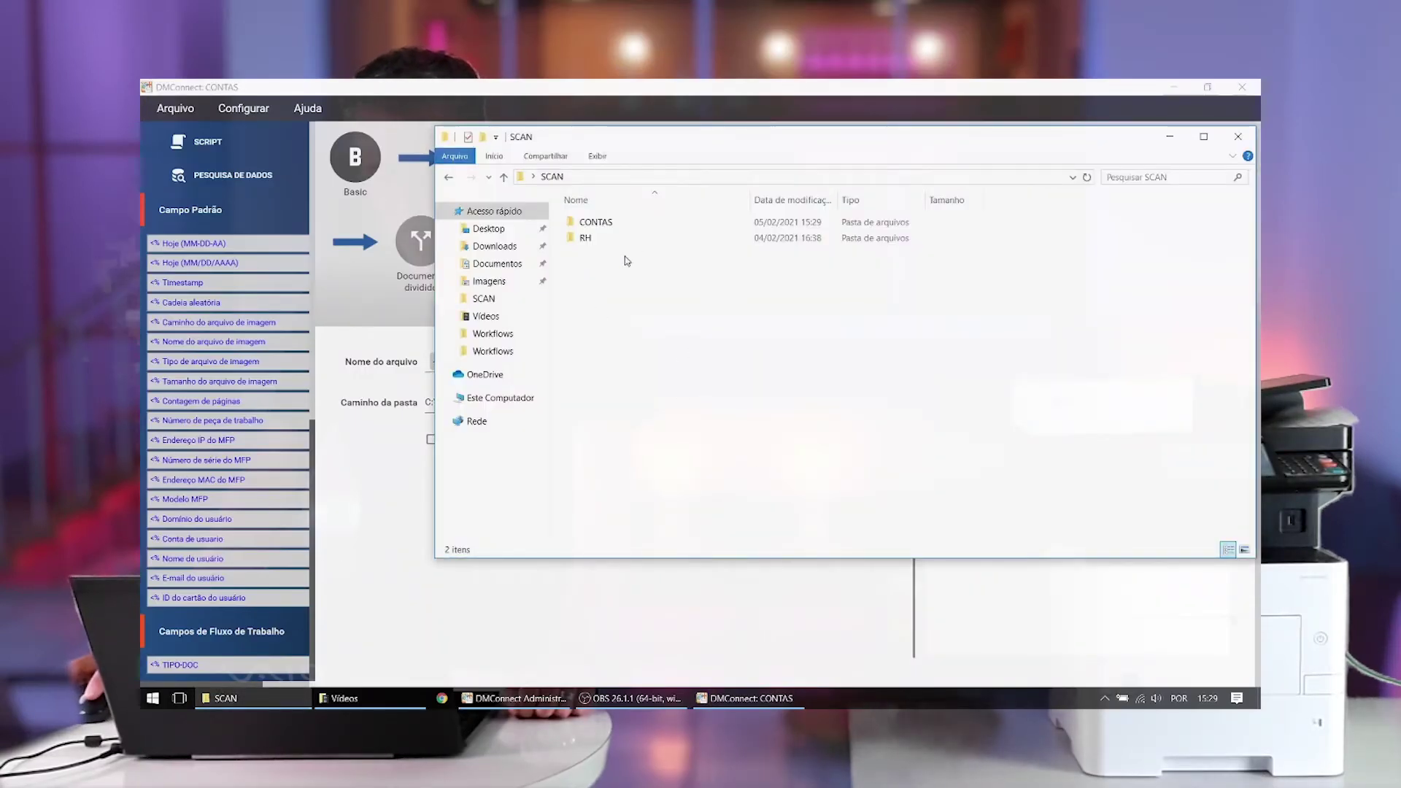
double_click(596, 222)
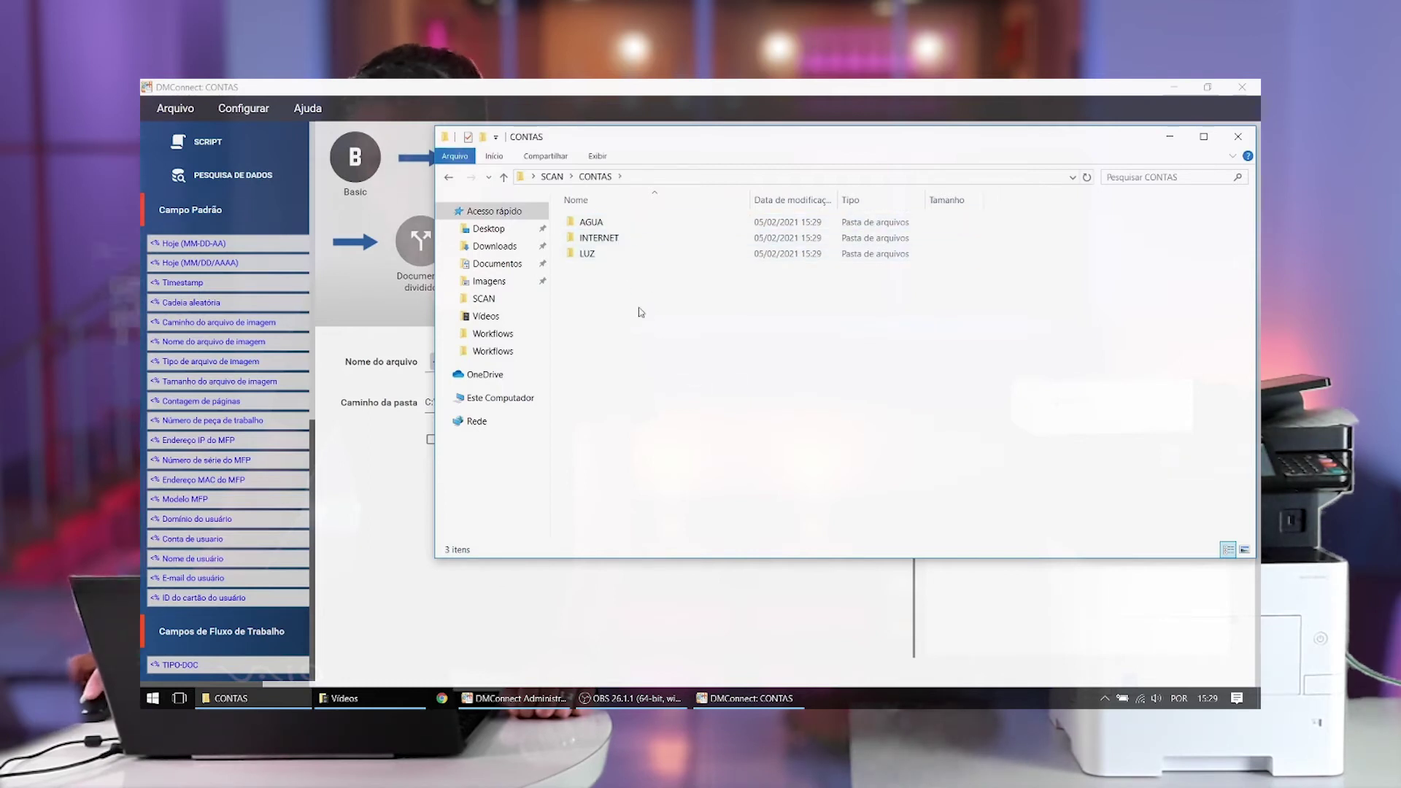
double_click(613, 224)
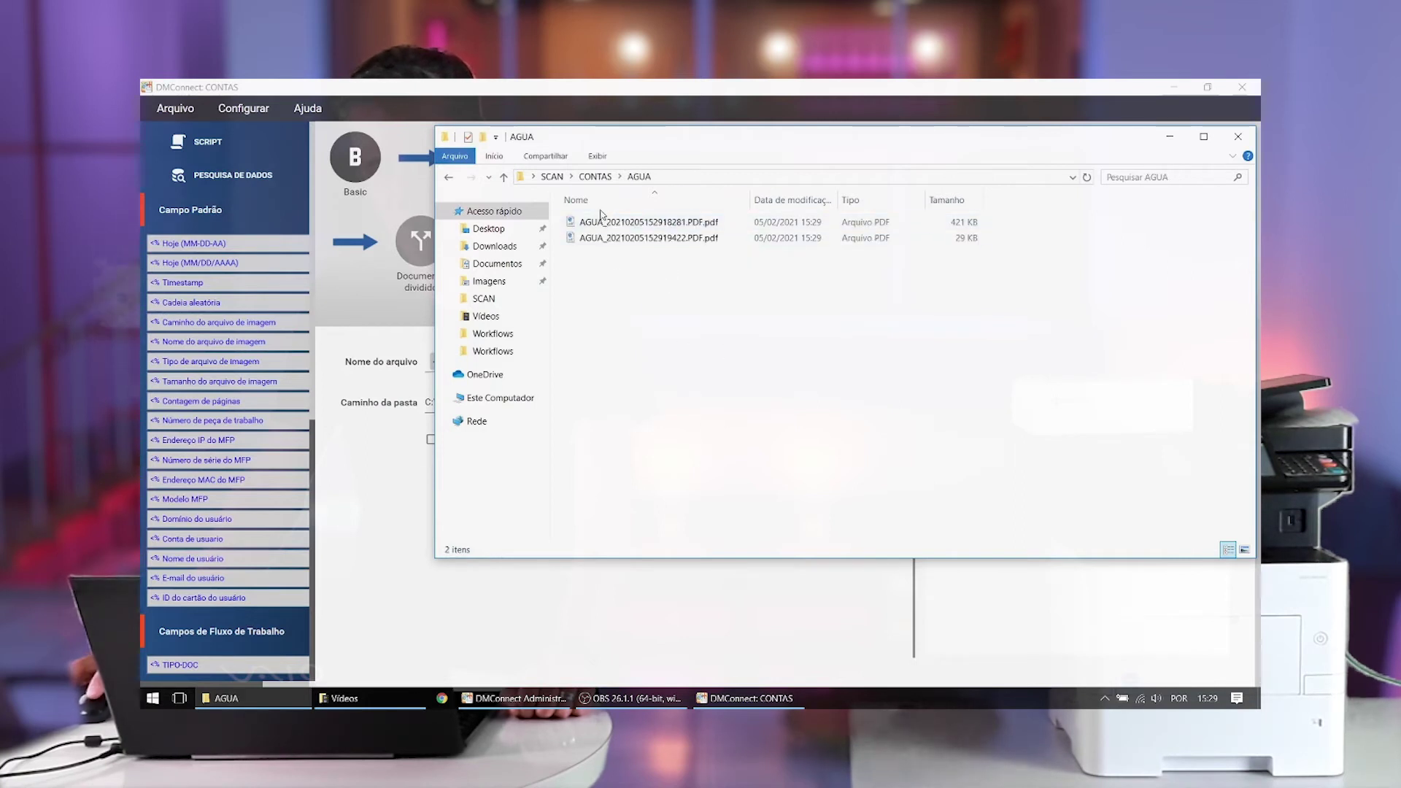
left_click(596, 177)
double_click(616, 239)
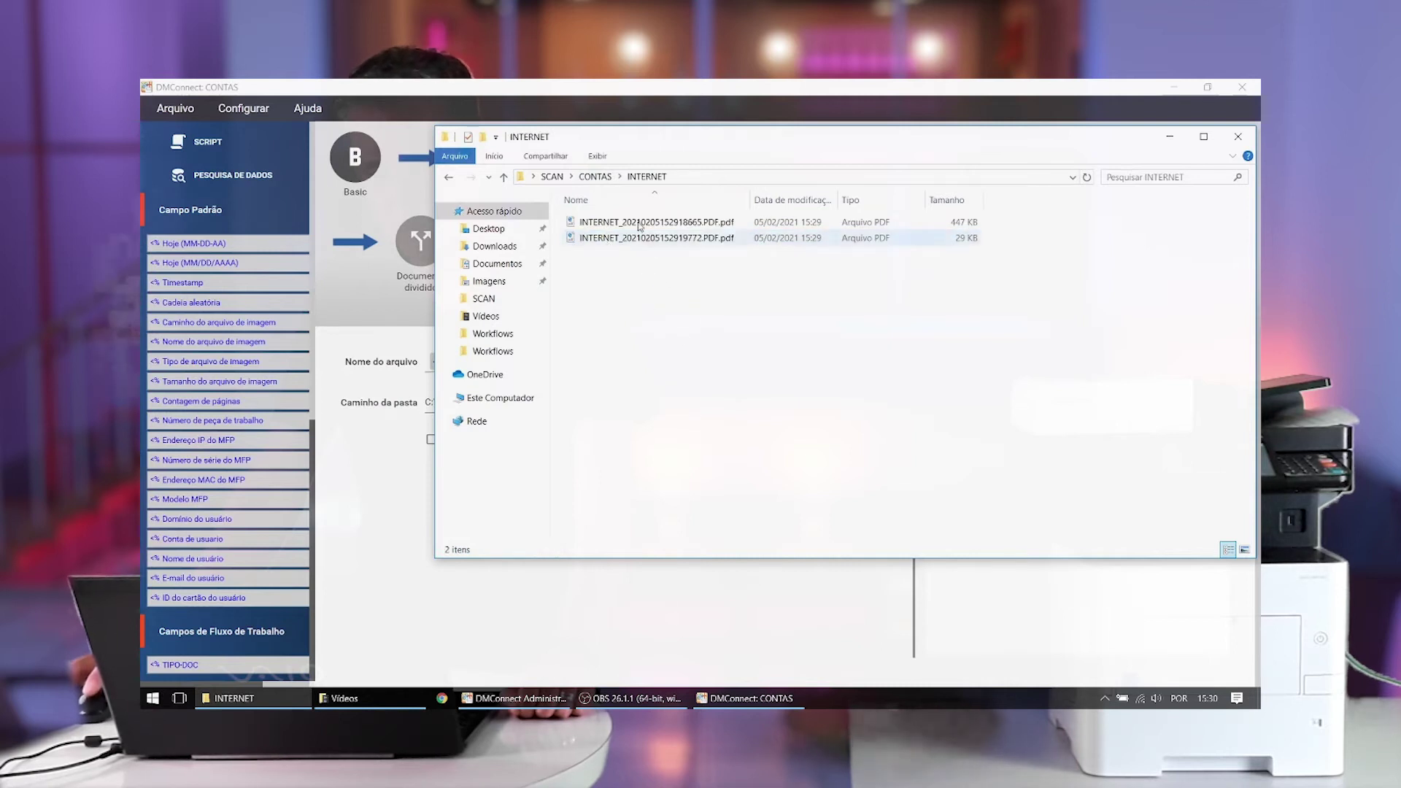
left_click(595, 178)
double_click(602, 254)
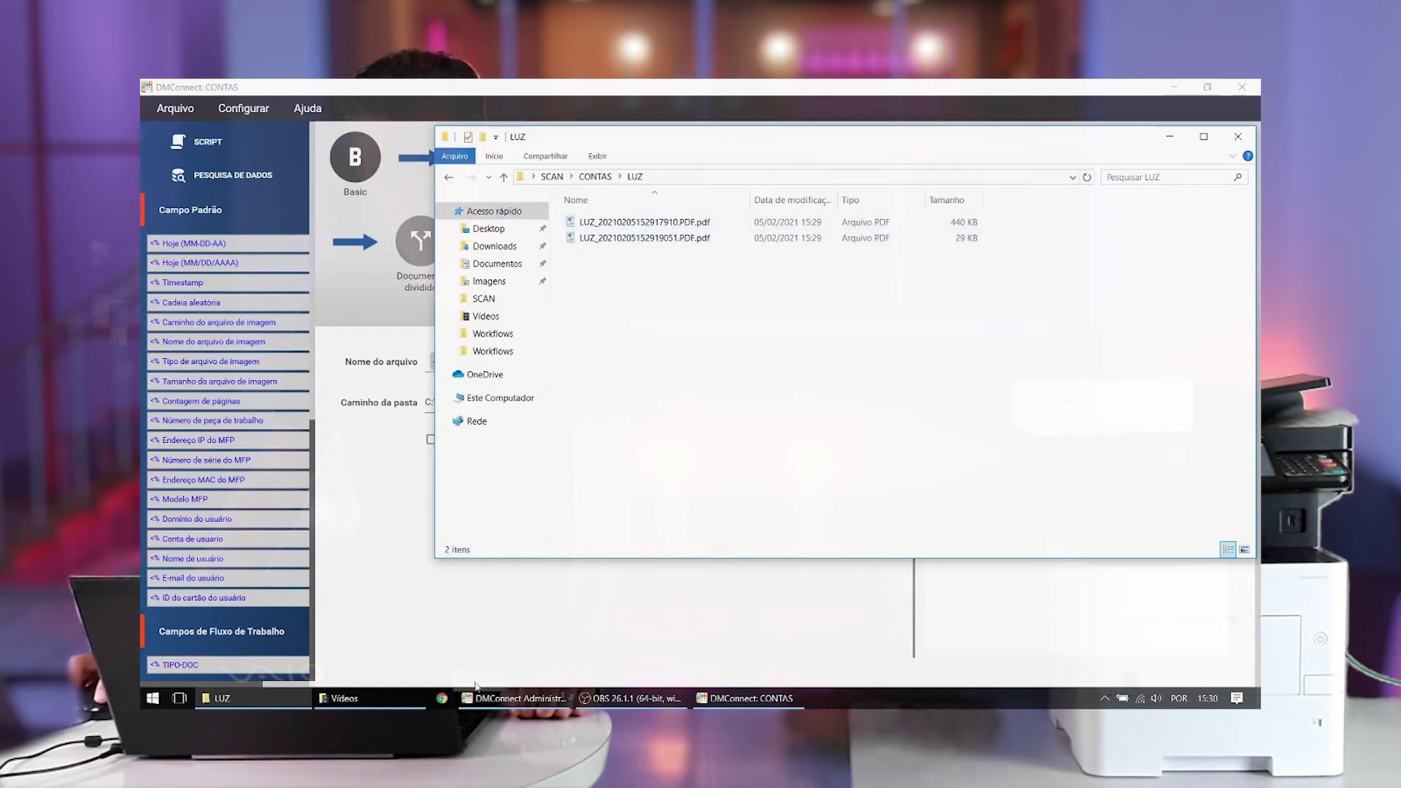
left_click(443, 699)
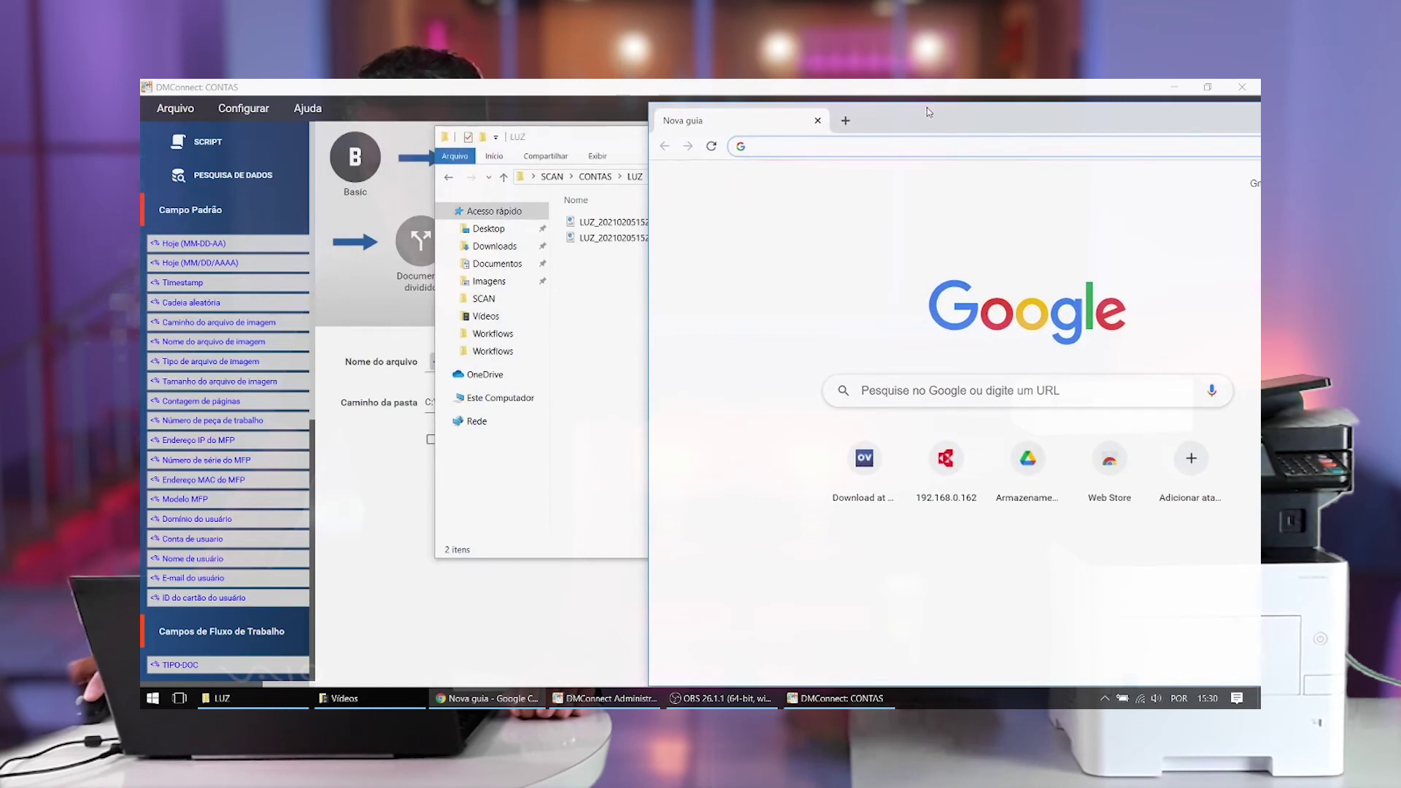
- Snap Chrome beside File Explorer and open both LUZ PDFs in it
key("super+Right")
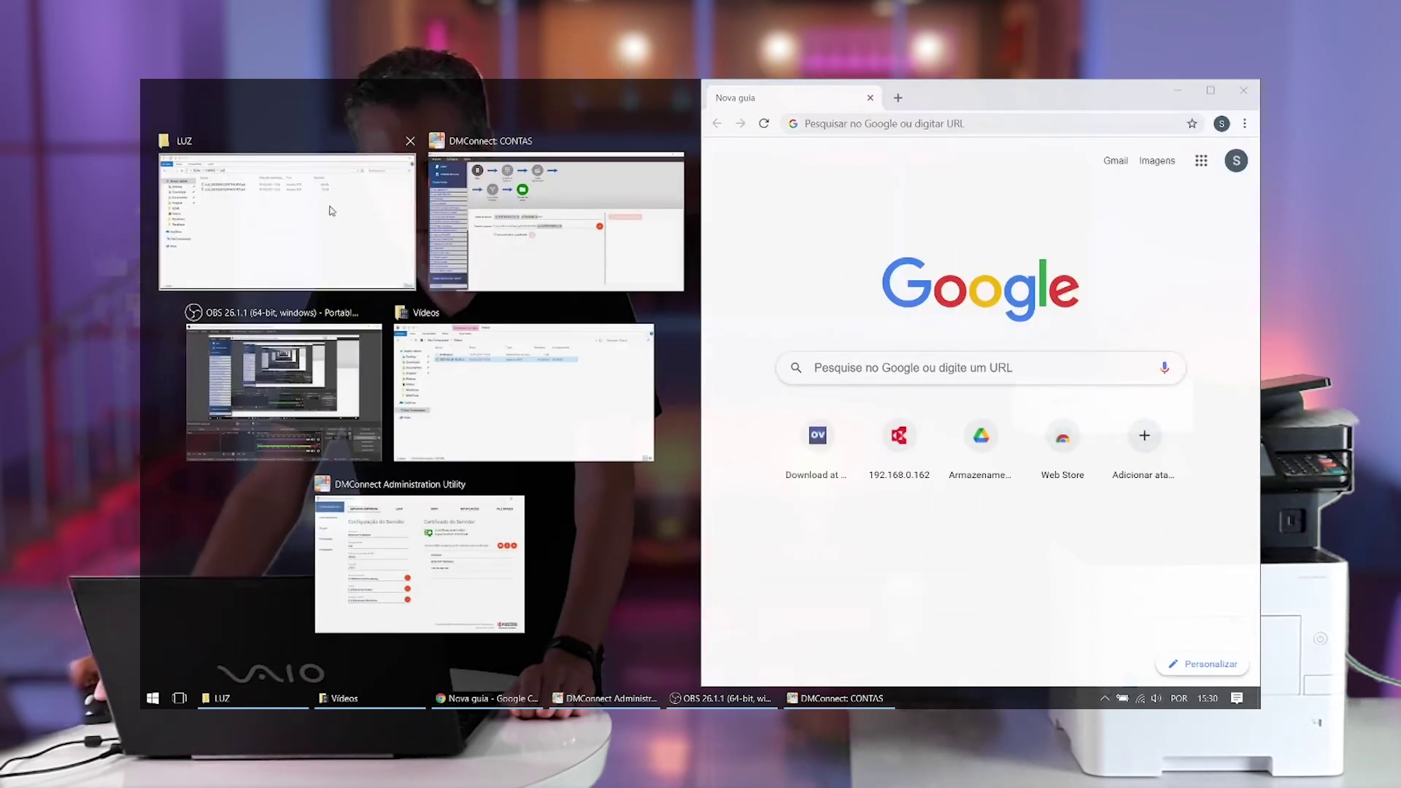
left_click(212, 166)
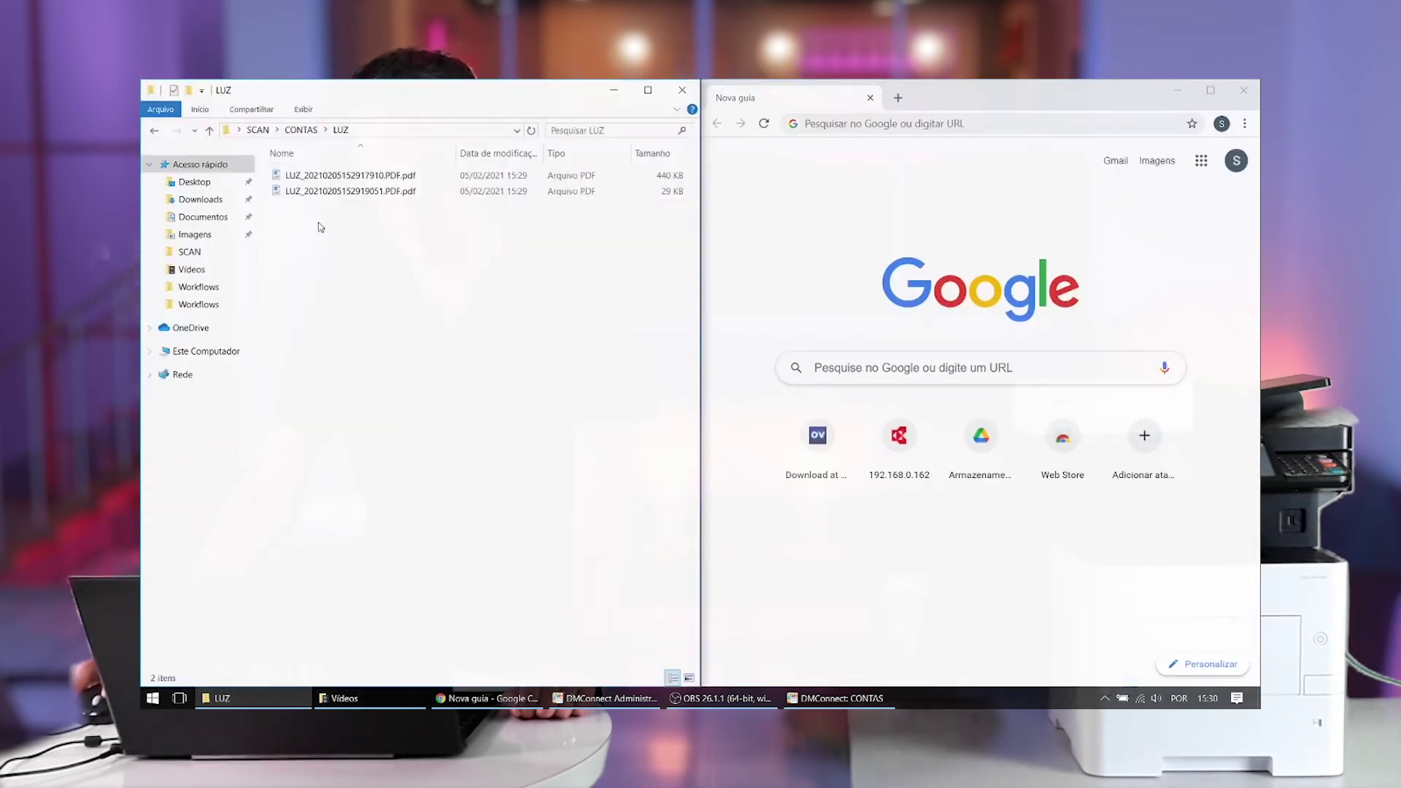
left_click_drag(350, 176, 1009, 489)
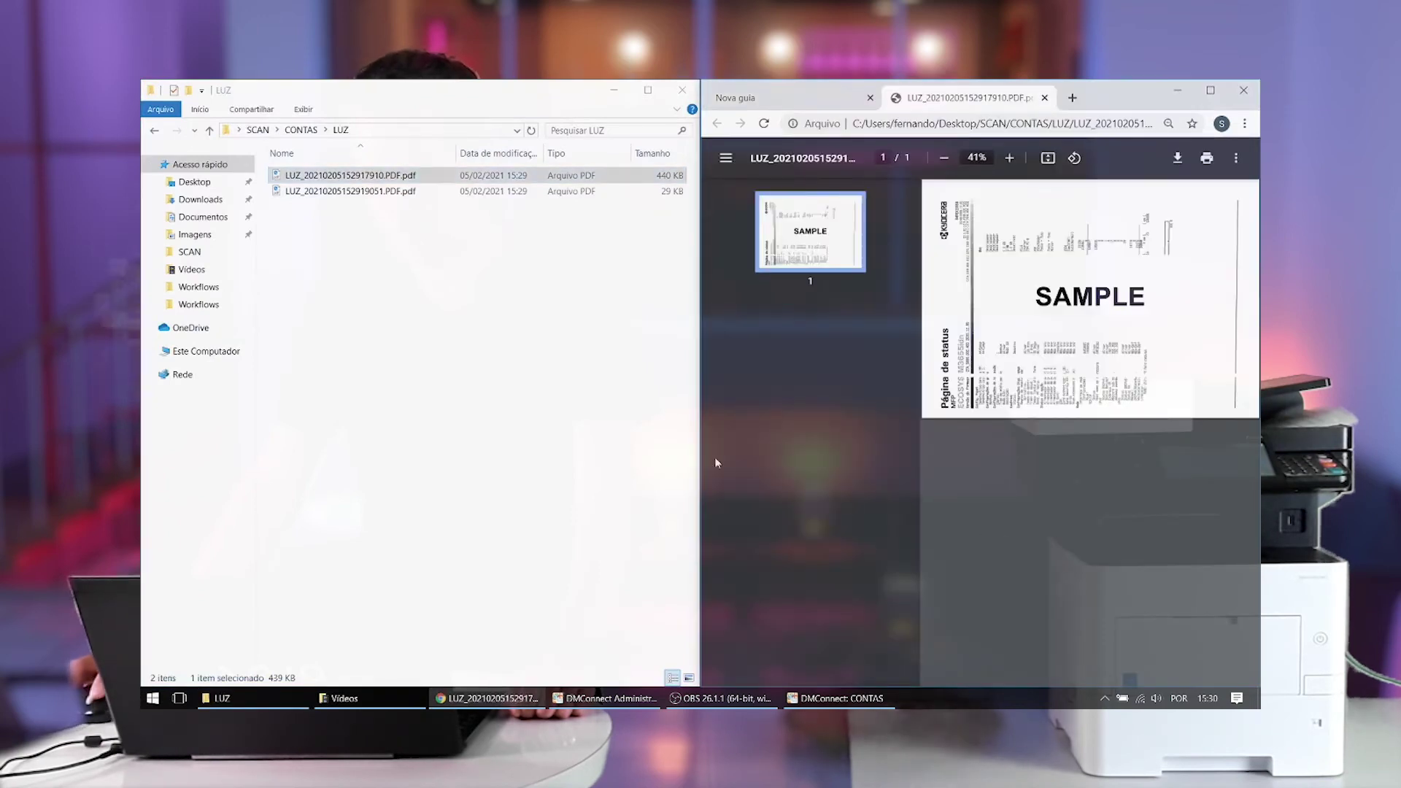
left_click_drag(367, 197, 1072, 400)
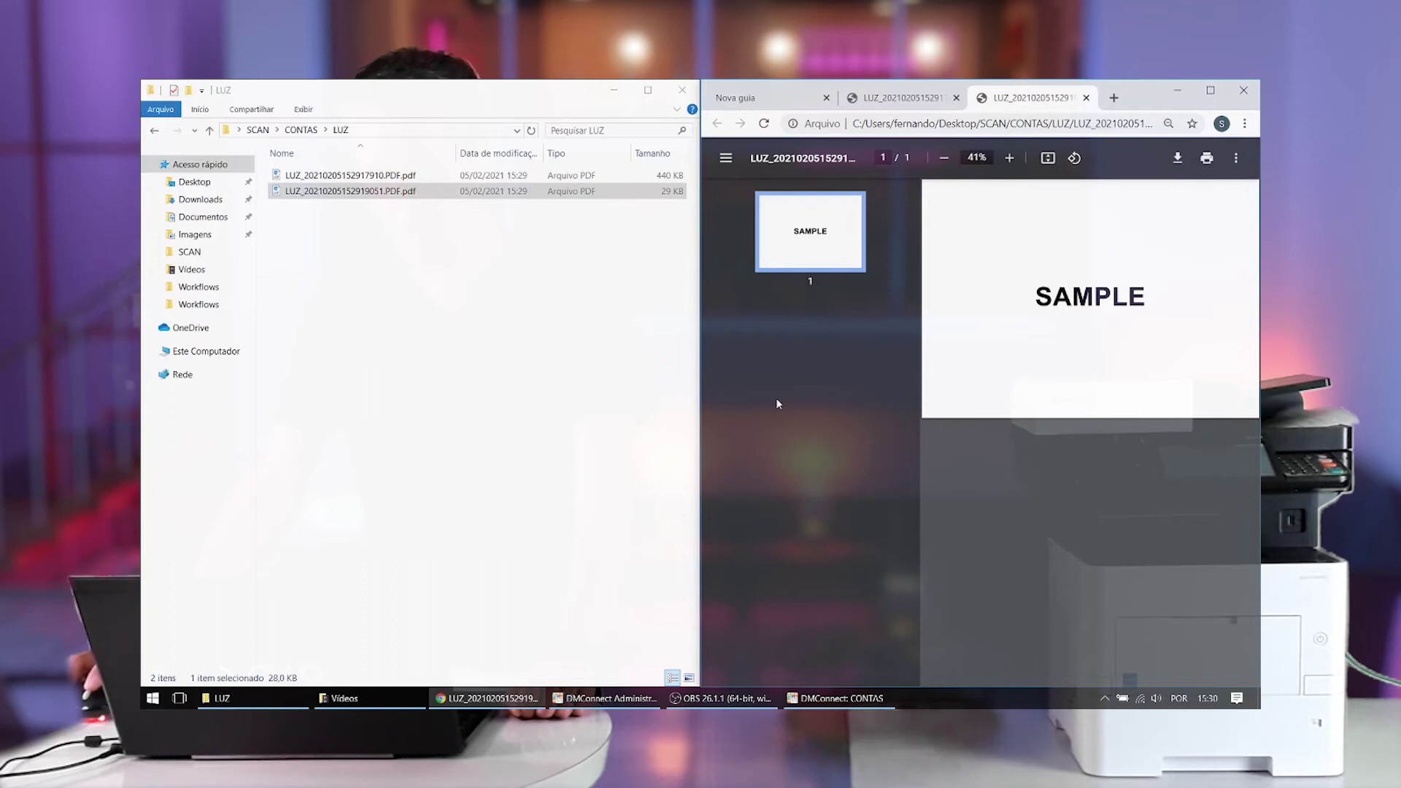
- Open both PDFs from the INTERNET folder in Chrome
left_click(301, 130)
double_click(321, 190)
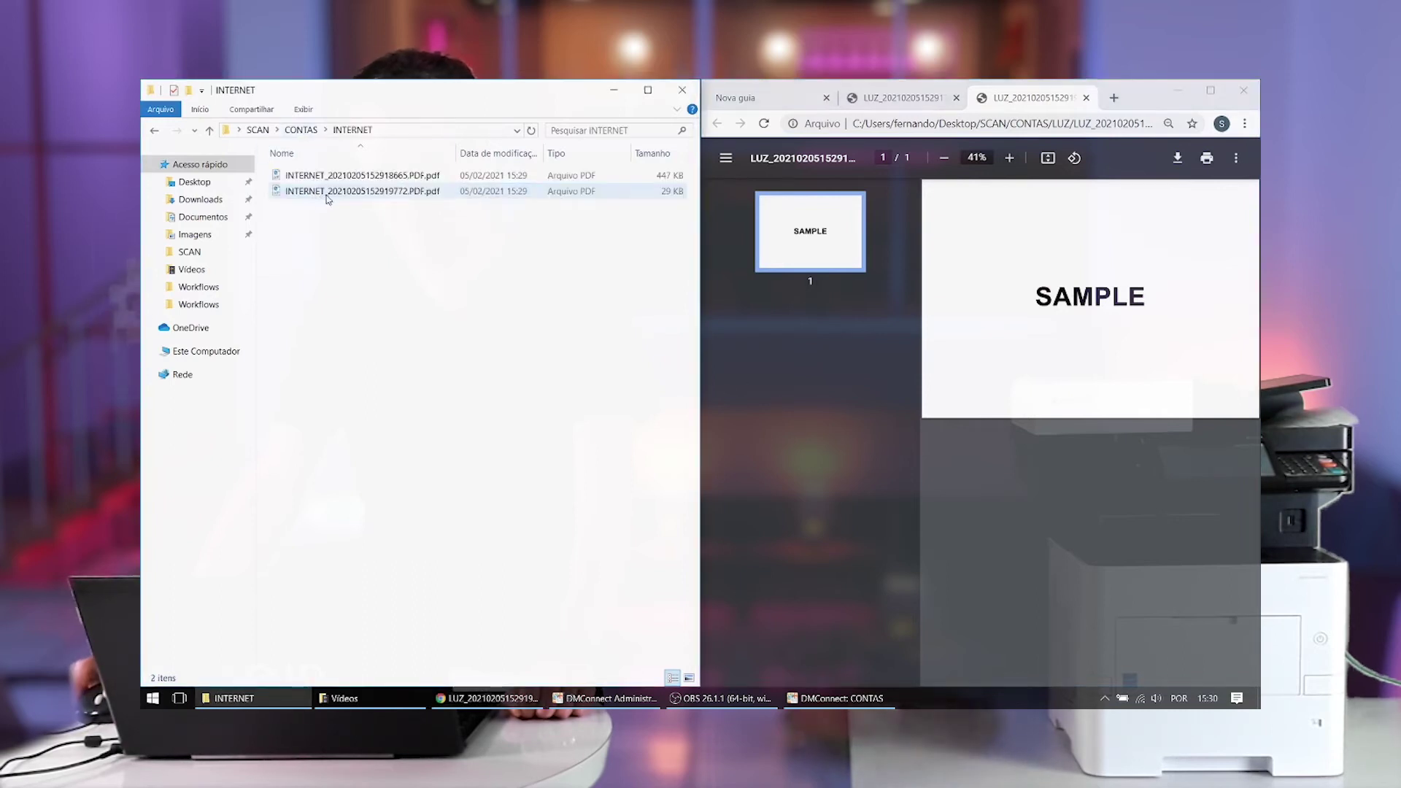
left_click_drag(325, 194, 965, 360)
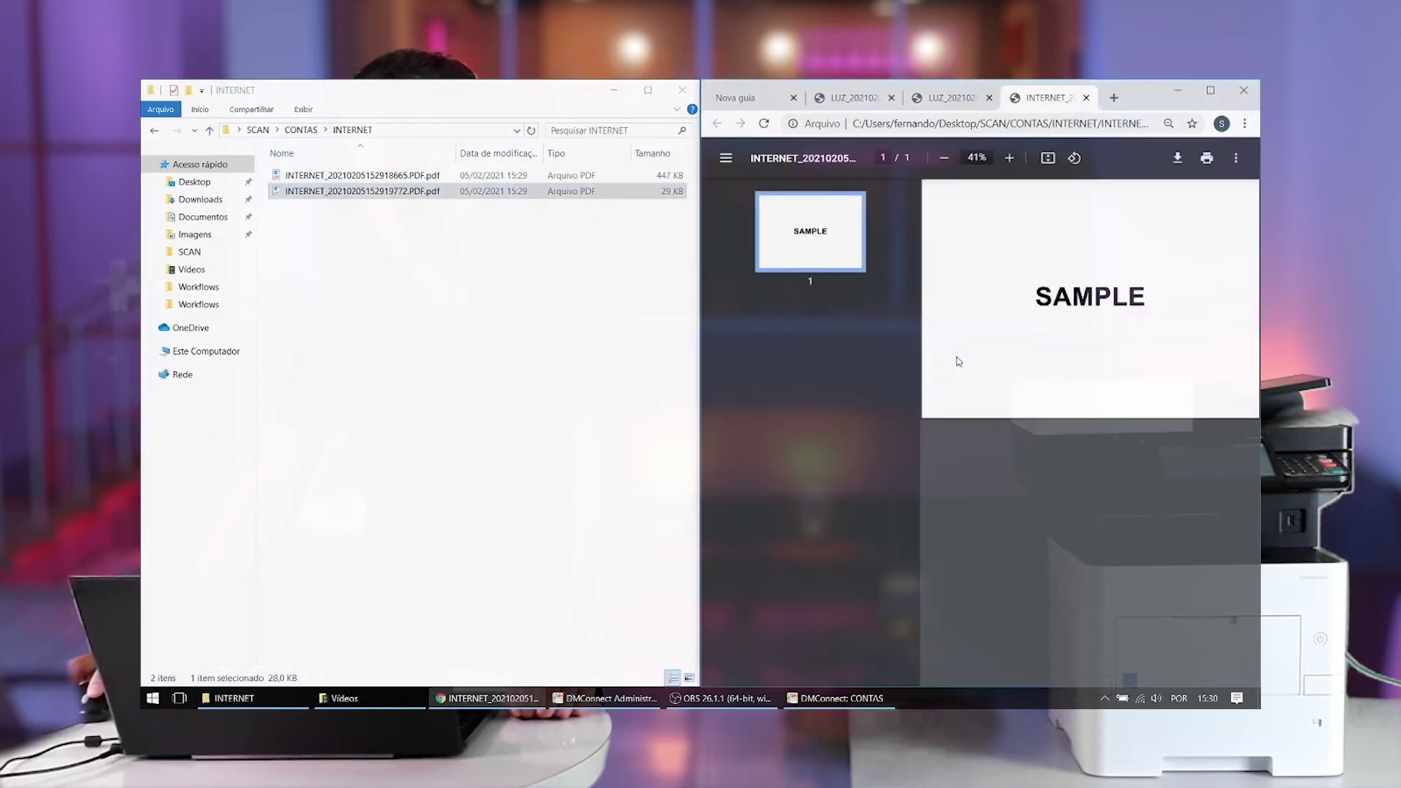
left_click_drag(399, 179, 934, 392)
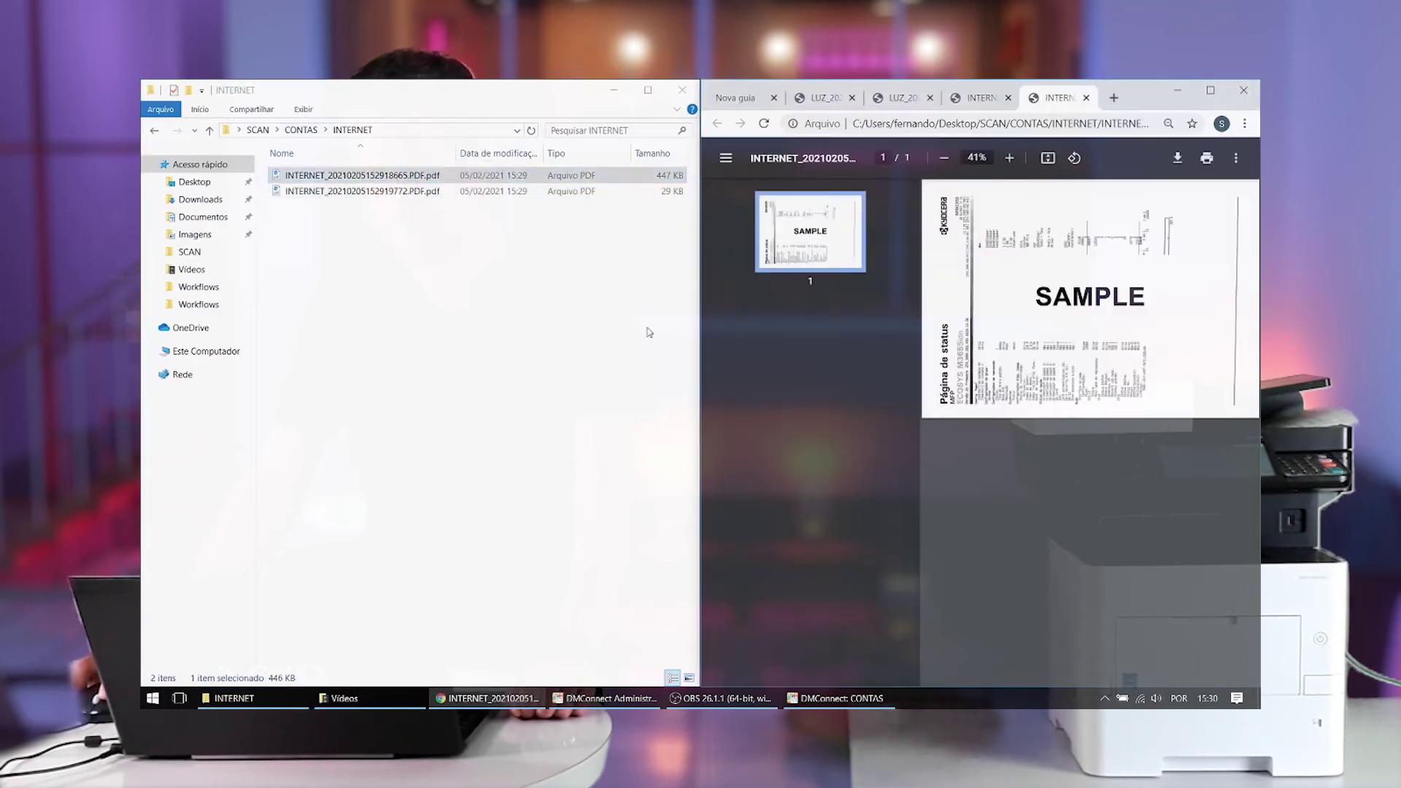
- Open both PDFs from the AGUA folder in Chrome
left_click(300, 130)
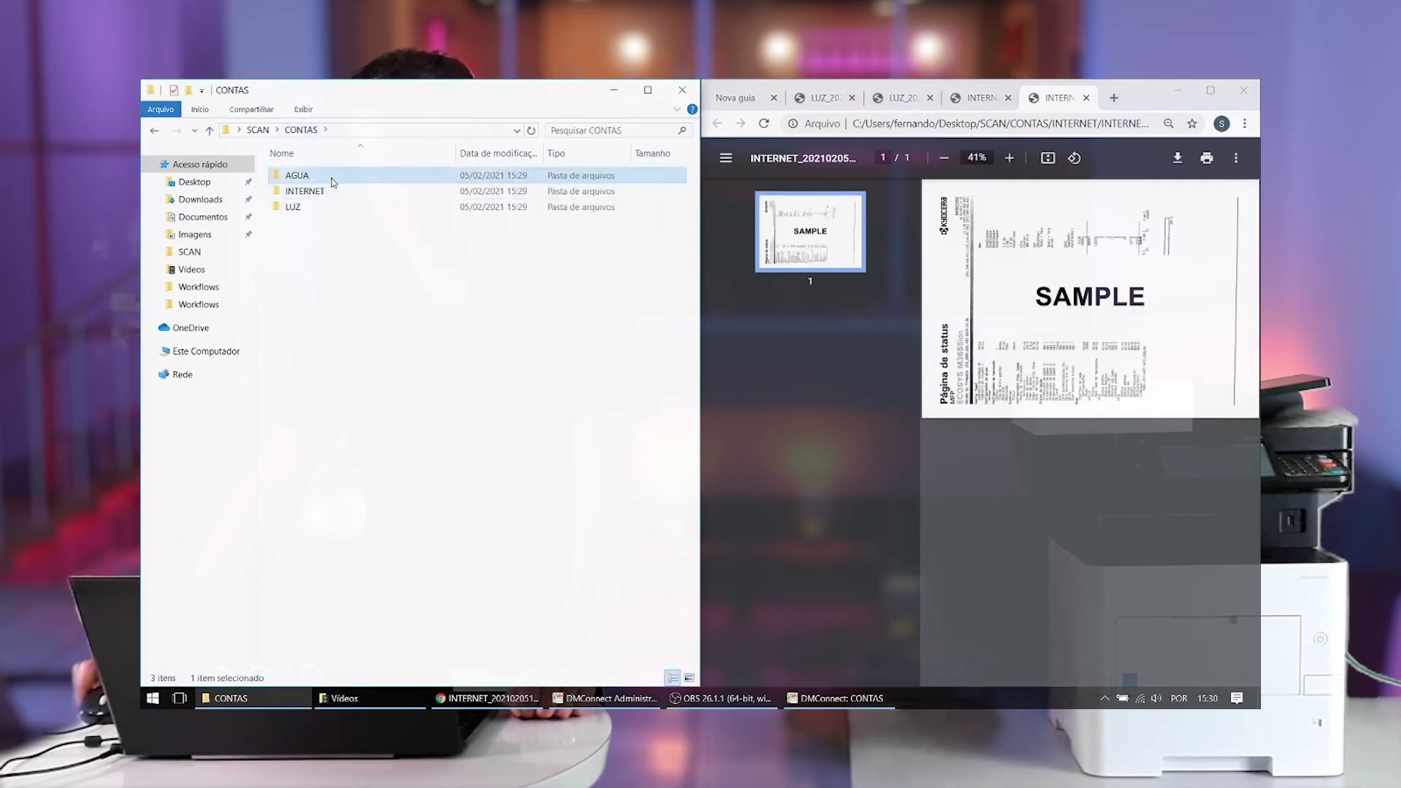
double_click(346, 177)
left_click_drag(346, 176, 973, 310)
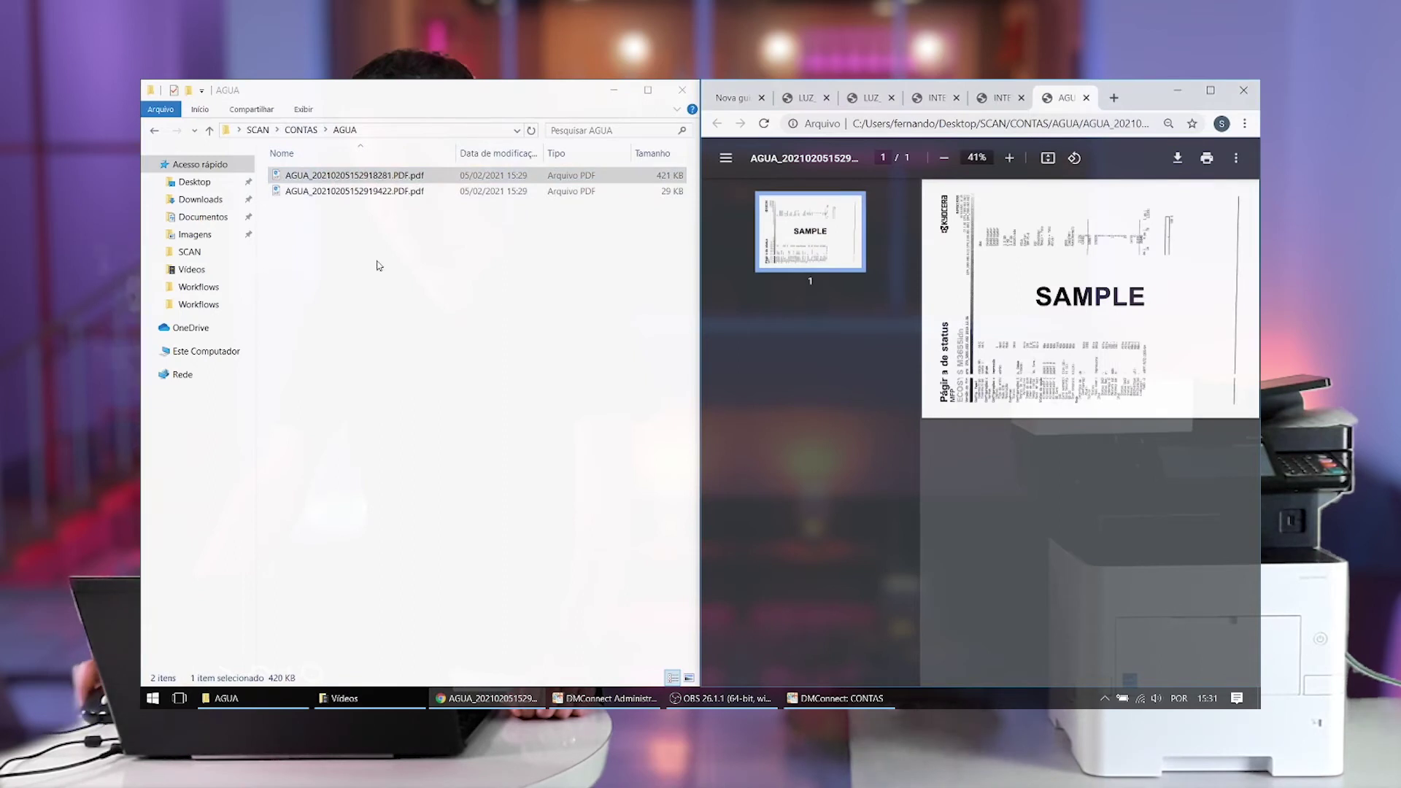
left_click_drag(343, 191, 909, 409)
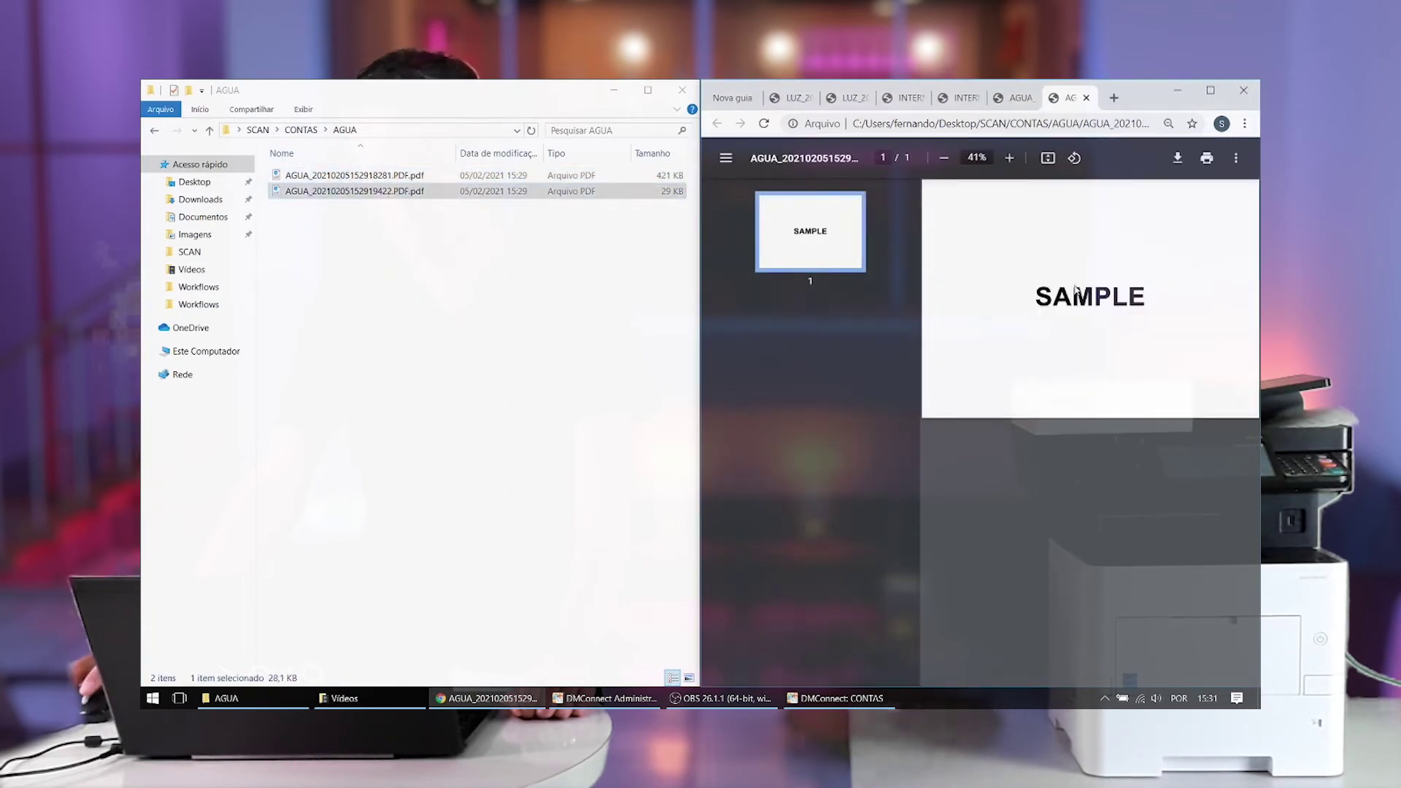
left_click(377, 178)
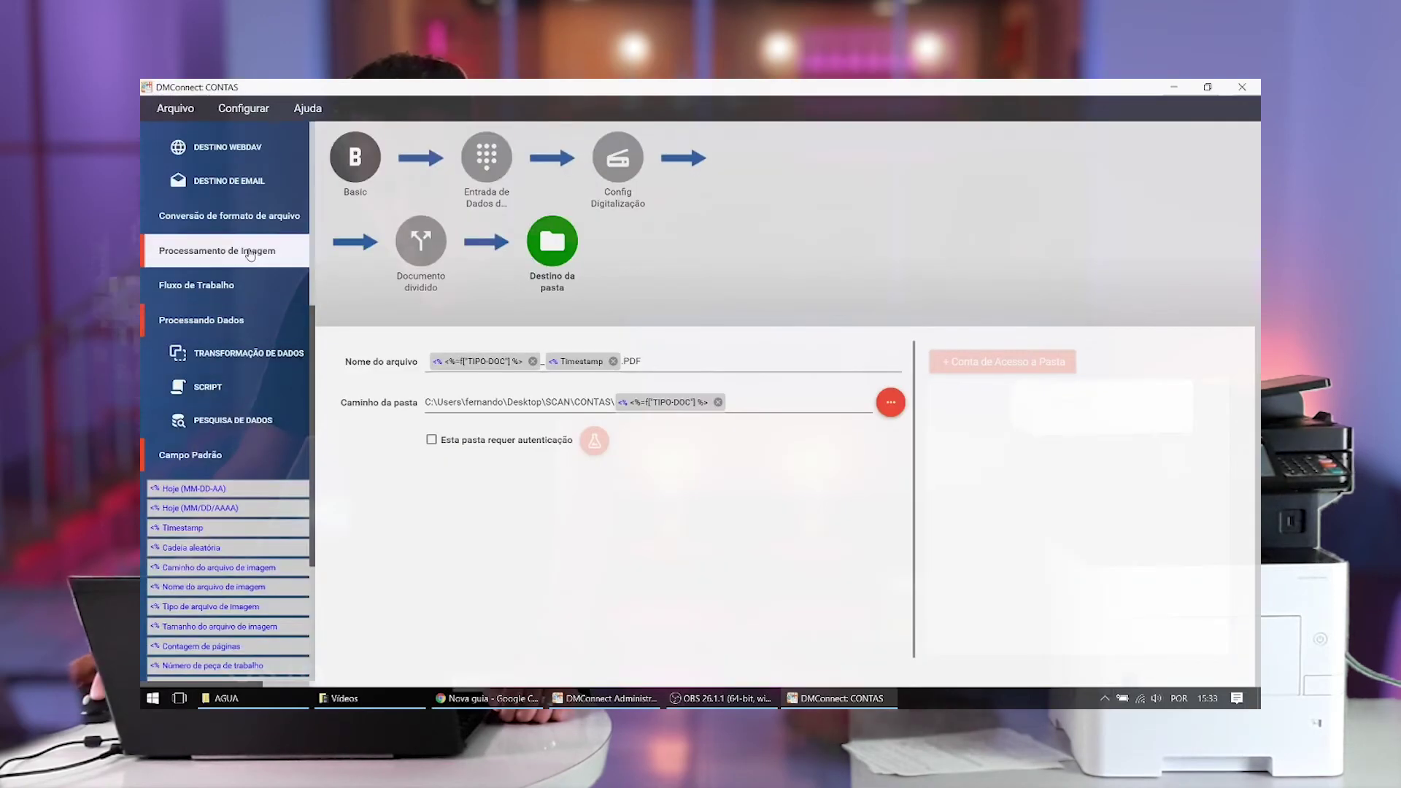
- Expand the Processamento de Imagem section in the CONTAS workflow sidebar
left_click(249, 252)
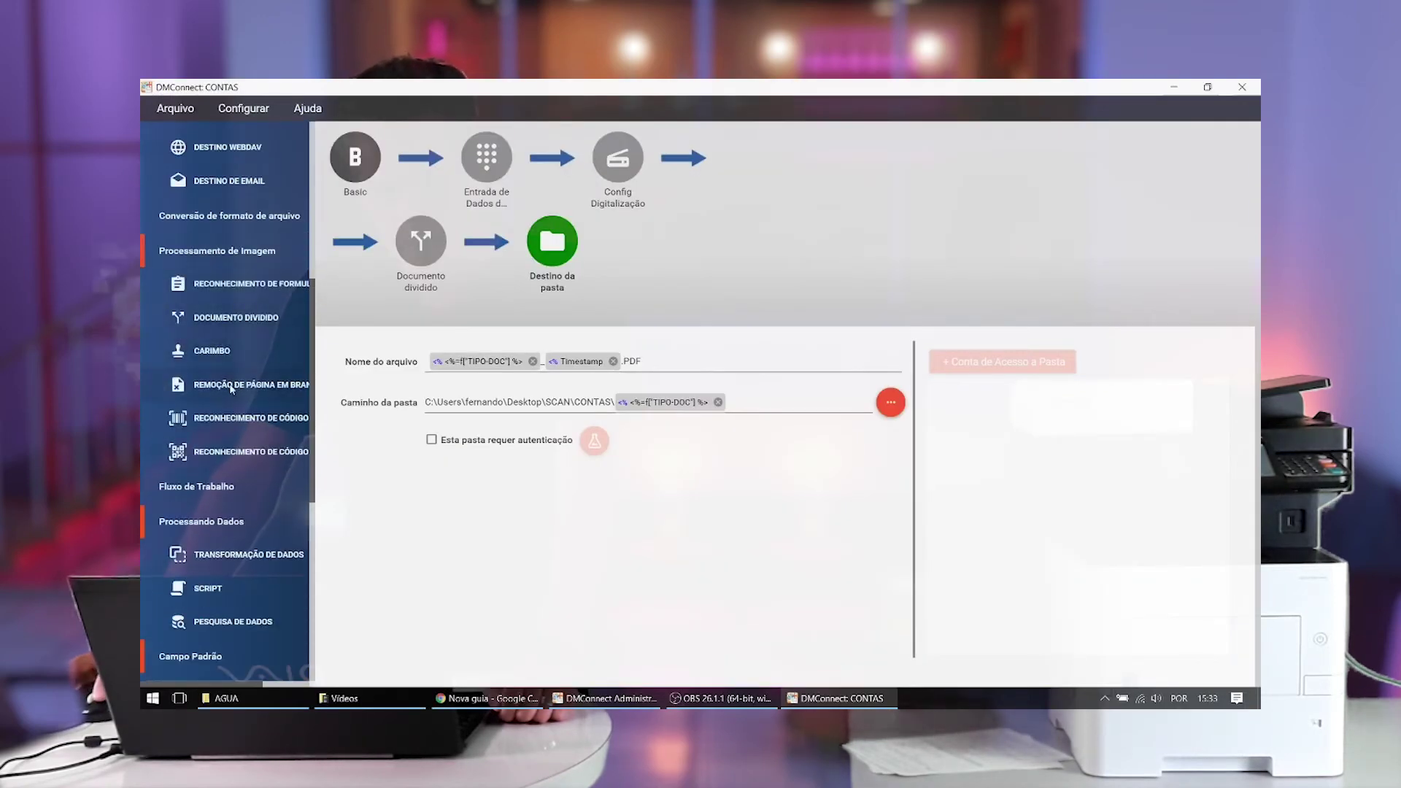
- Insert a Remoção de página em branco step before Destino da pasta, set to remove blank pages
left_click_drag(235, 387, 458, 305)
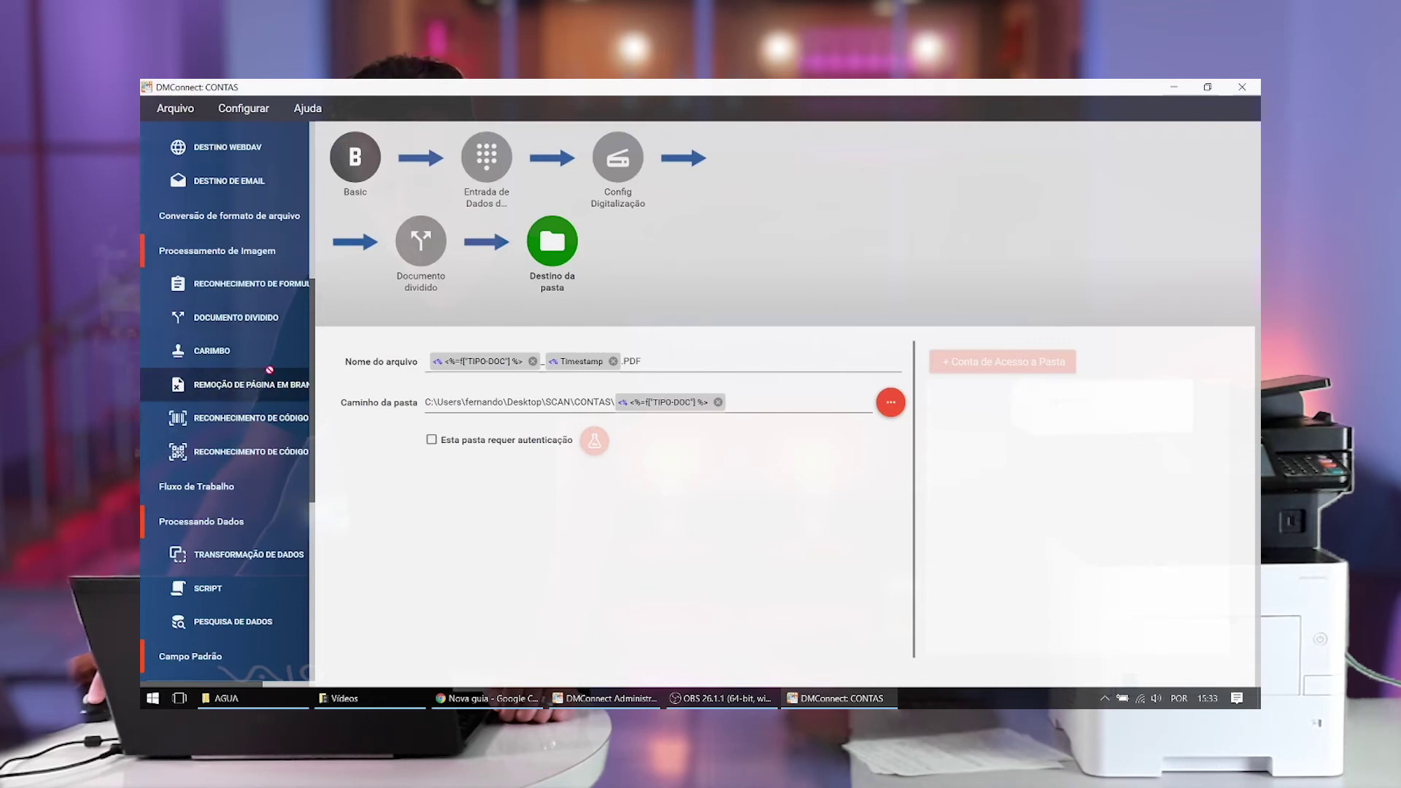
left_click_drag(269, 370, 217, 391)
left_click_drag(344, 380, 498, 267)
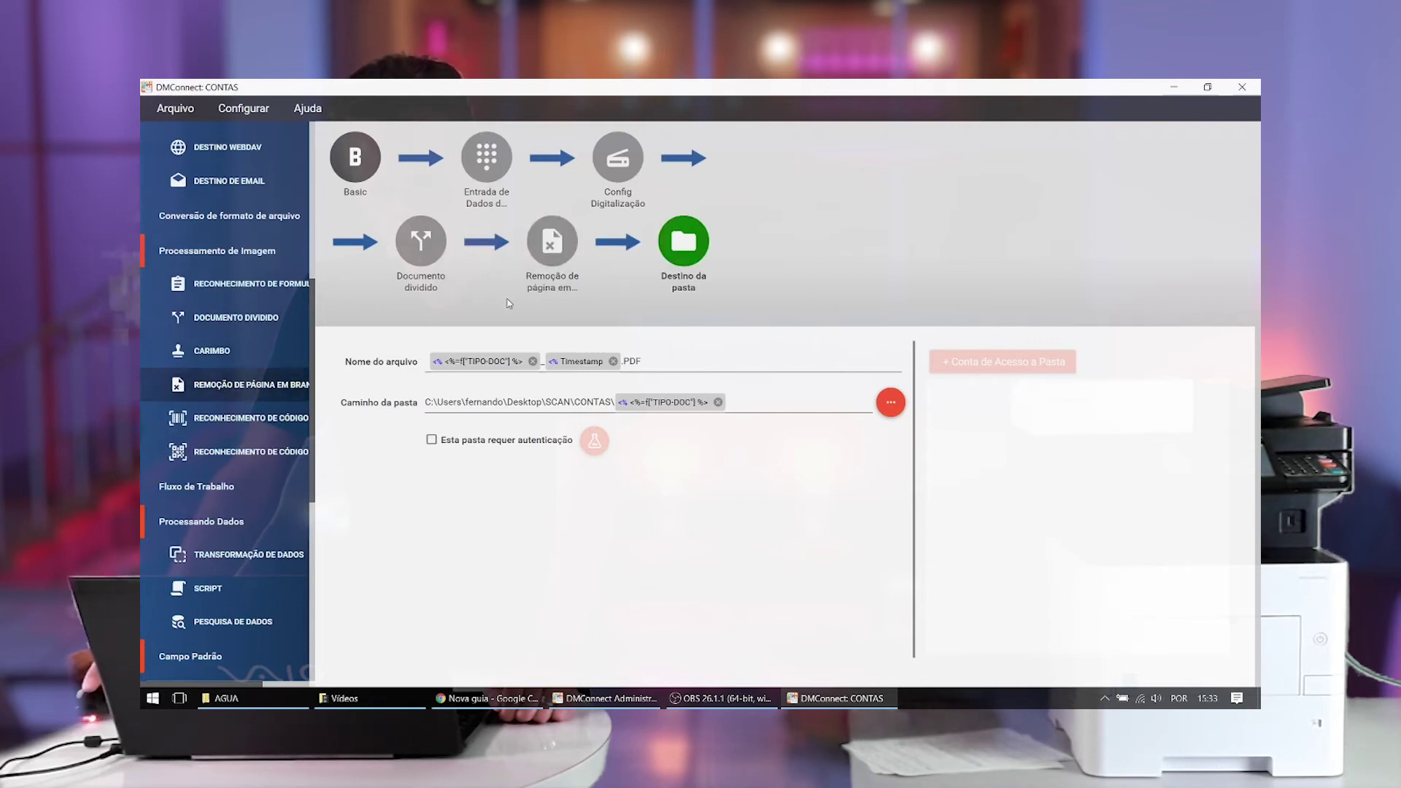
left_click(553, 250)
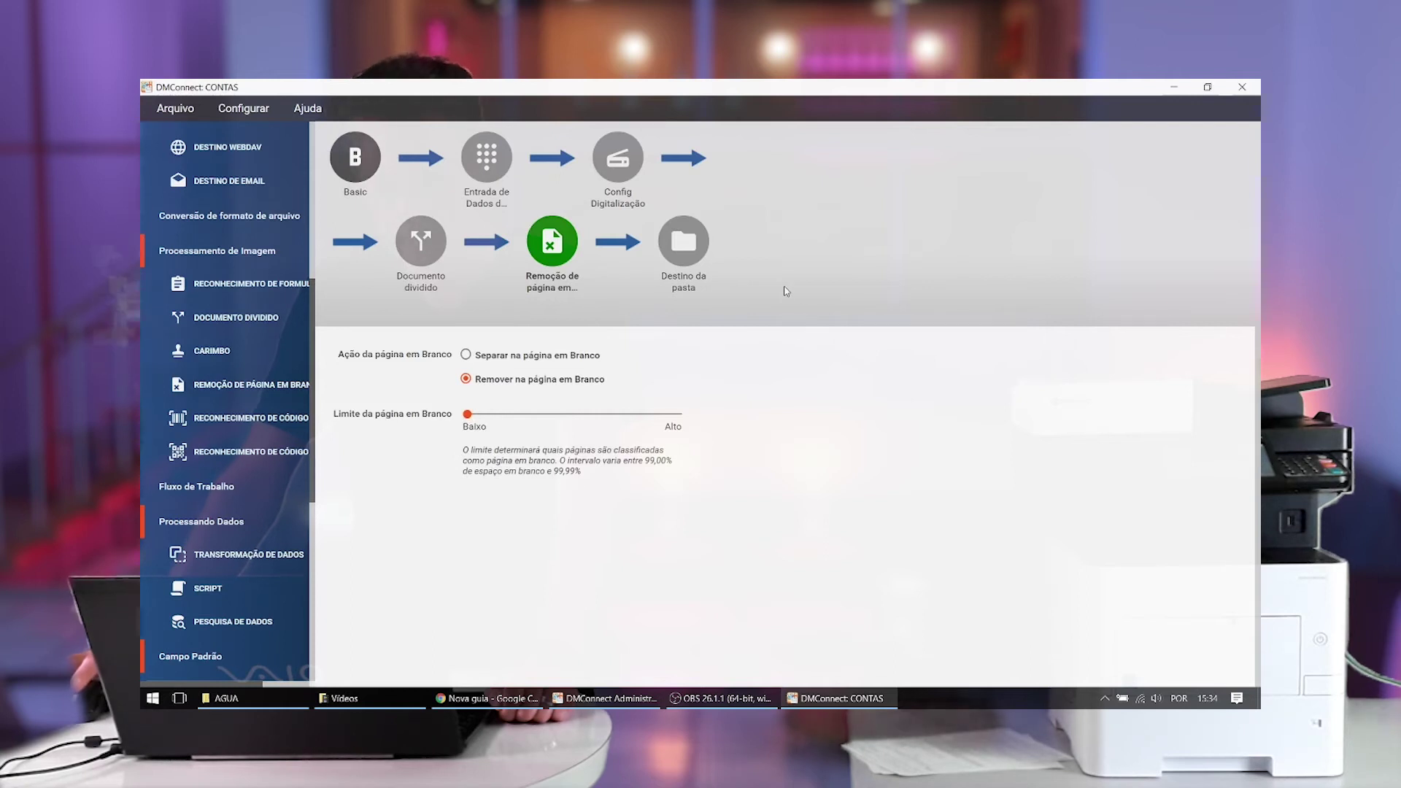
- Save the updated CONTAS workflow
left_click(176, 108)
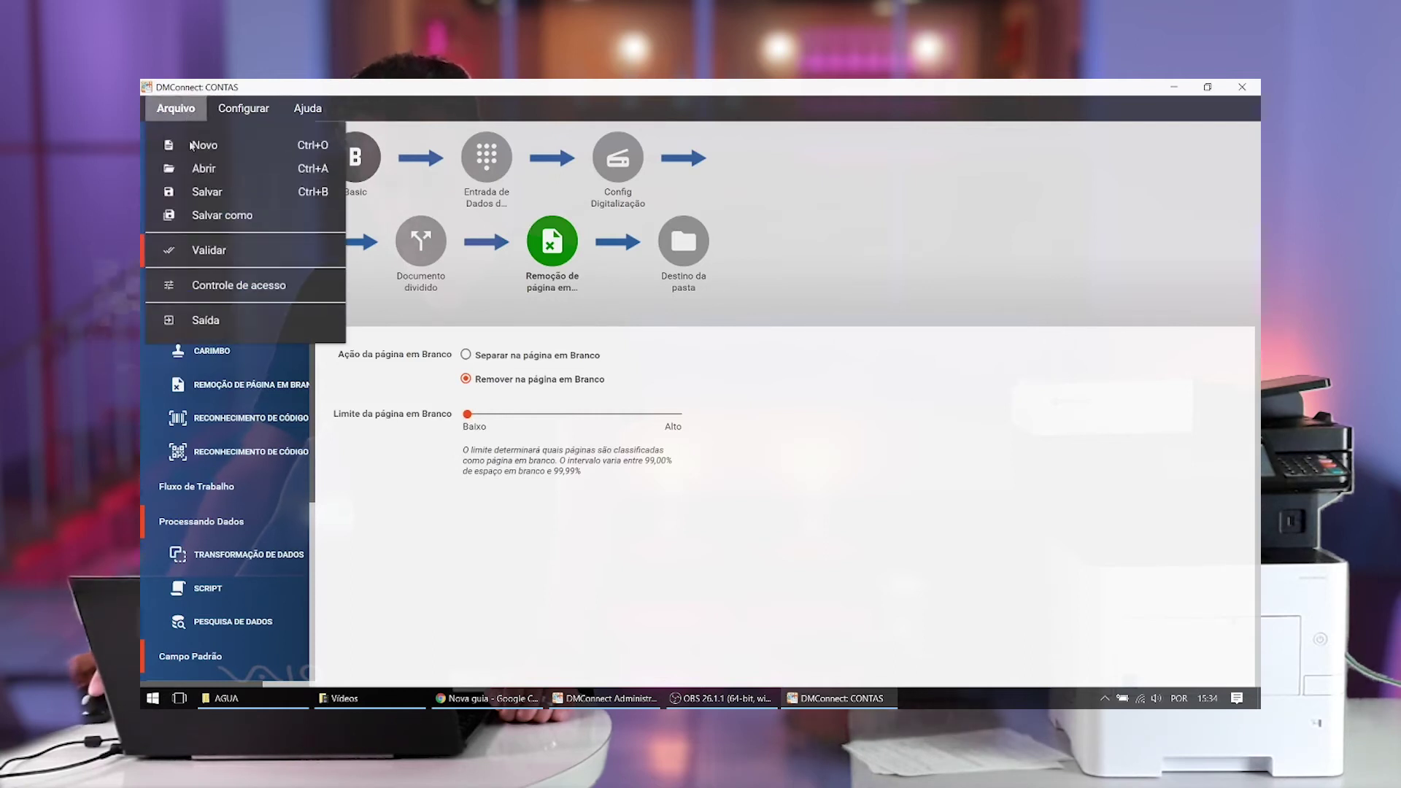
left_click(212, 194)
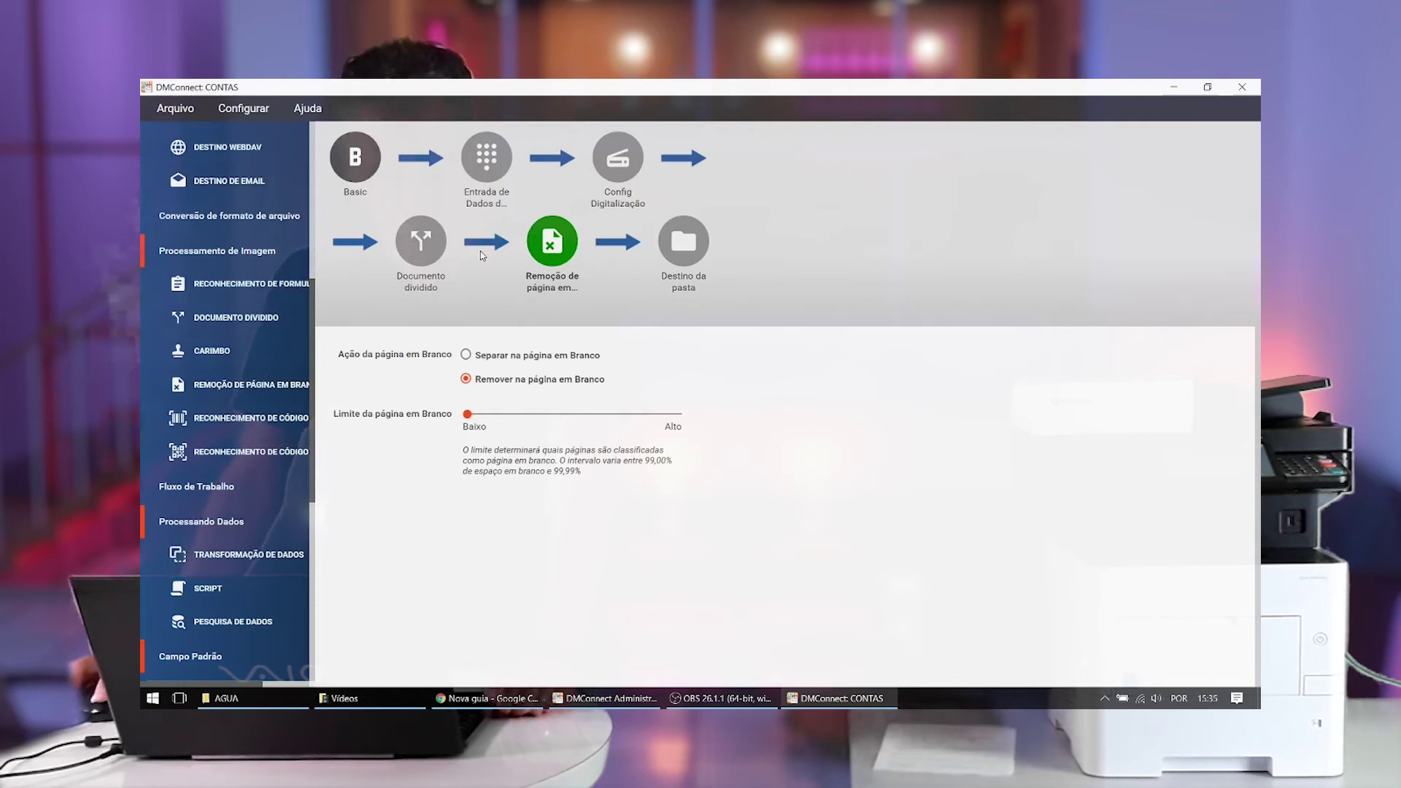
left_click(246, 703)
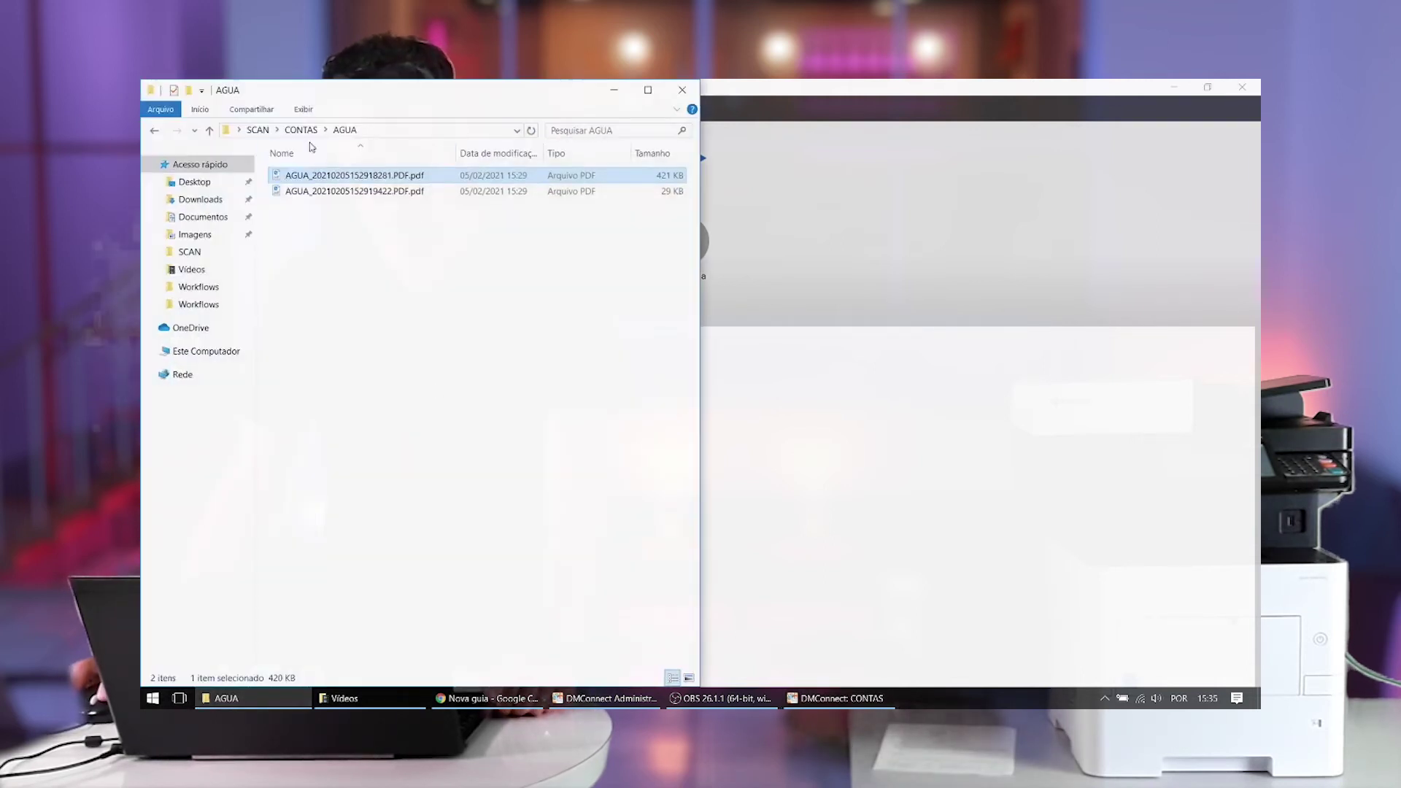
- Delete the old AGUA, INTERNET and LUZ folders from CONTAS to the Recycle Bin
left_click(301, 130)
left_click_drag(389, 247, 278, 191)
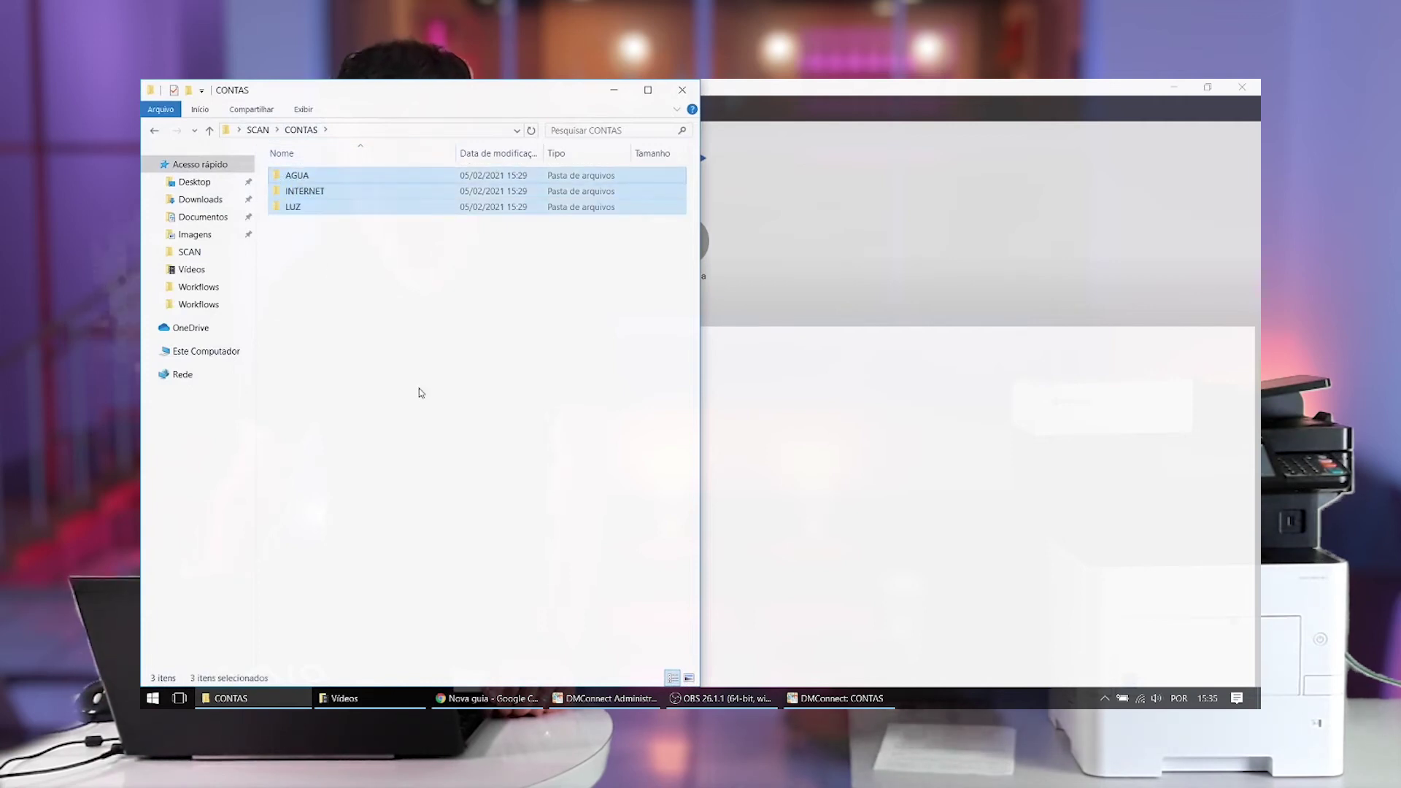
key("Delete")
key("Return")
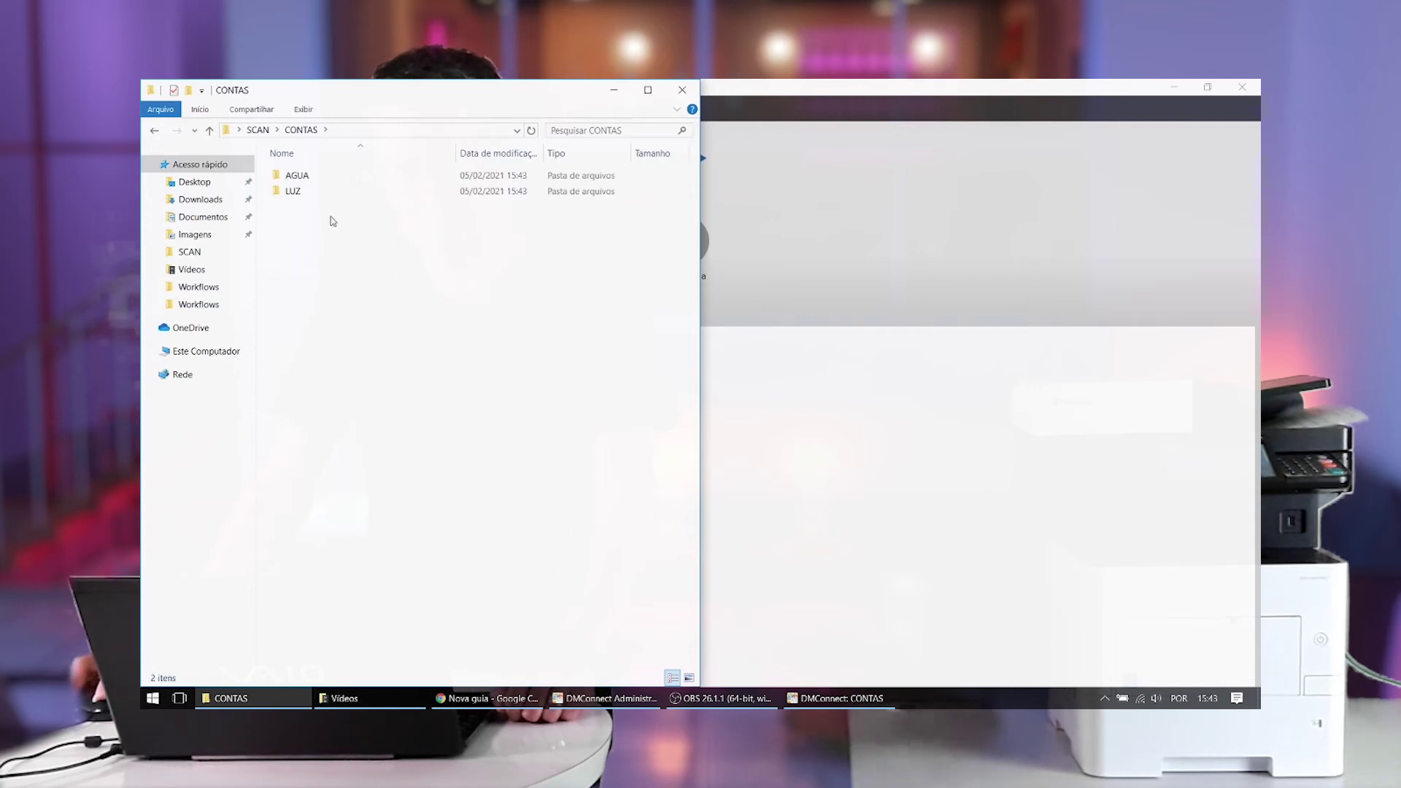
- Open both PDFs from the new AGUA folder in Chrome's PDF viewer
double_click(316, 178)
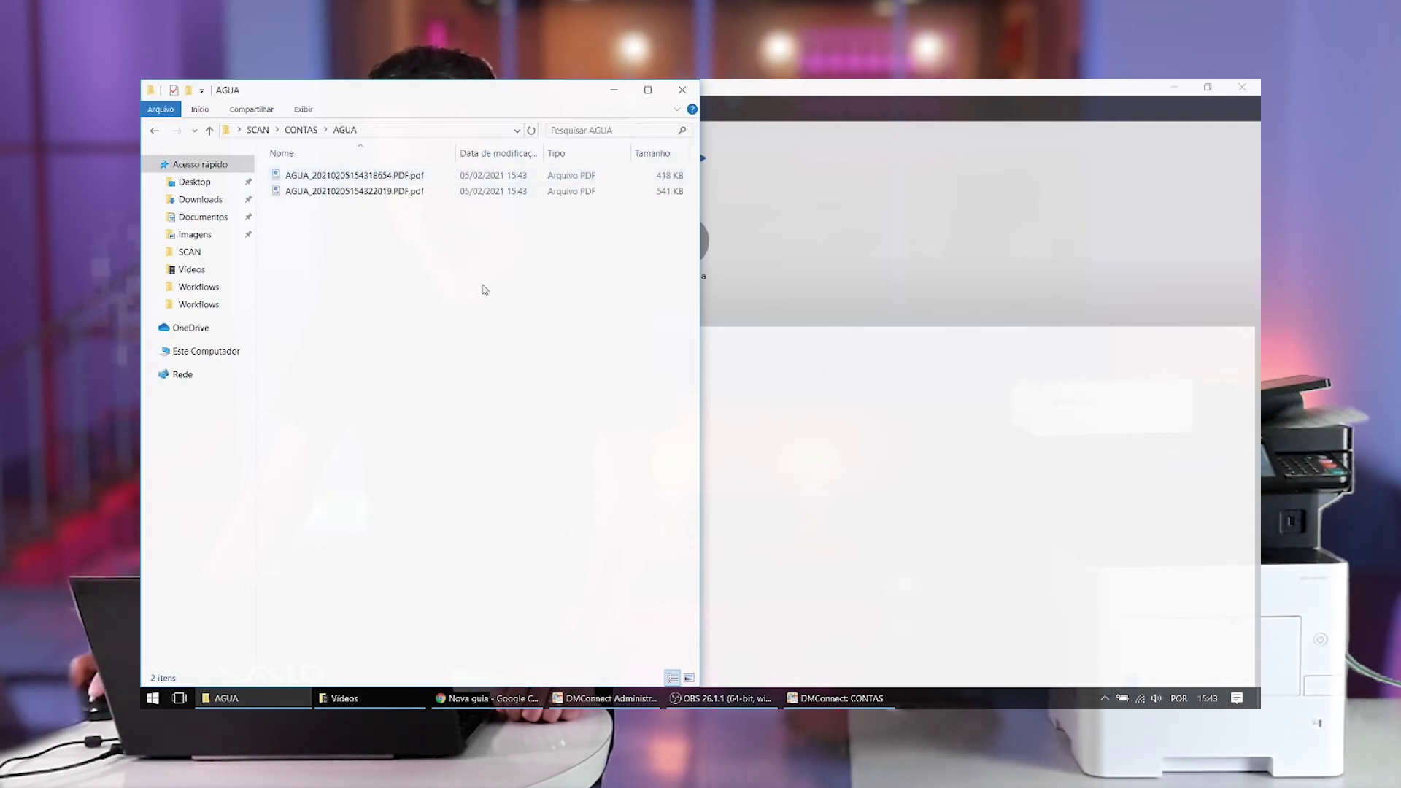
left_click(521, 698)
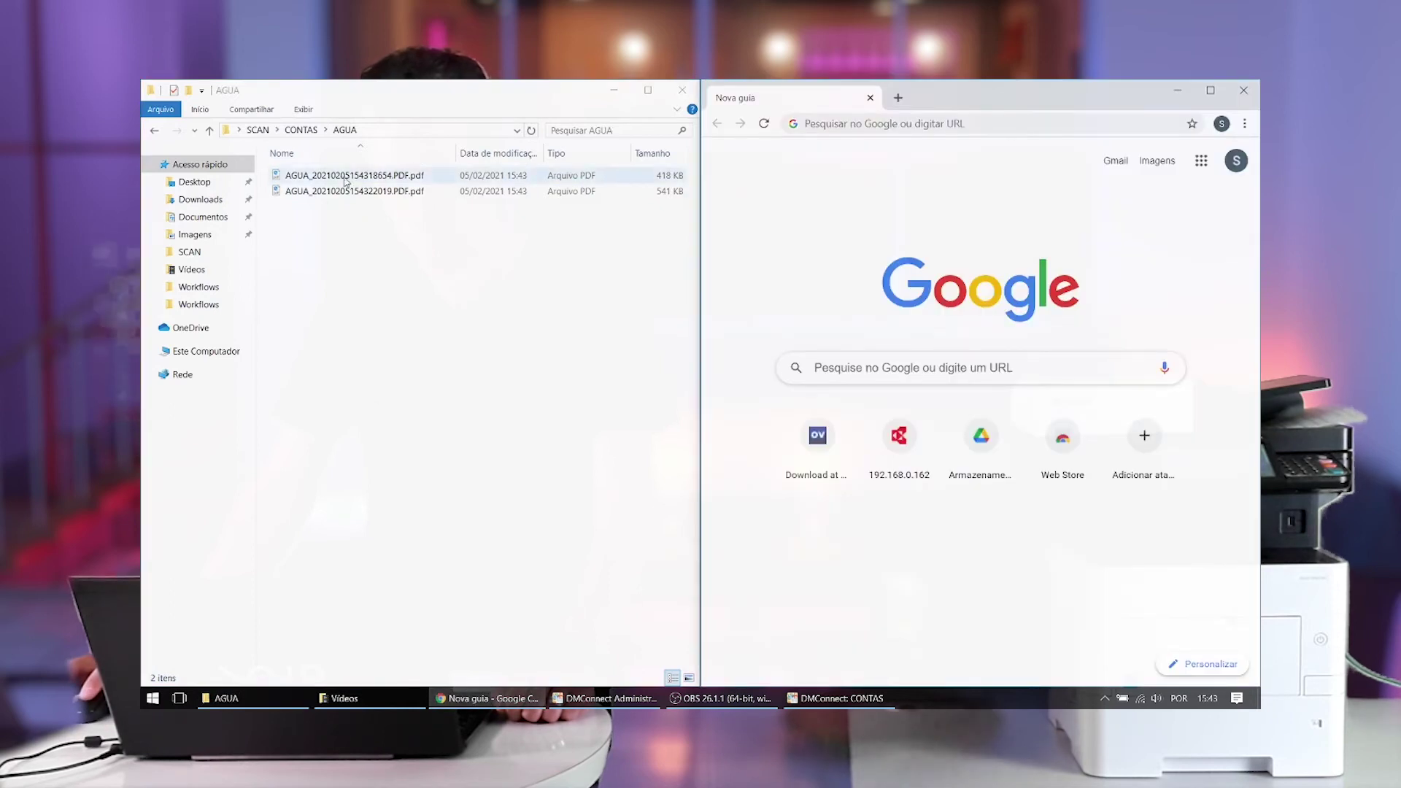
left_click_drag(346, 182, 858, 299)
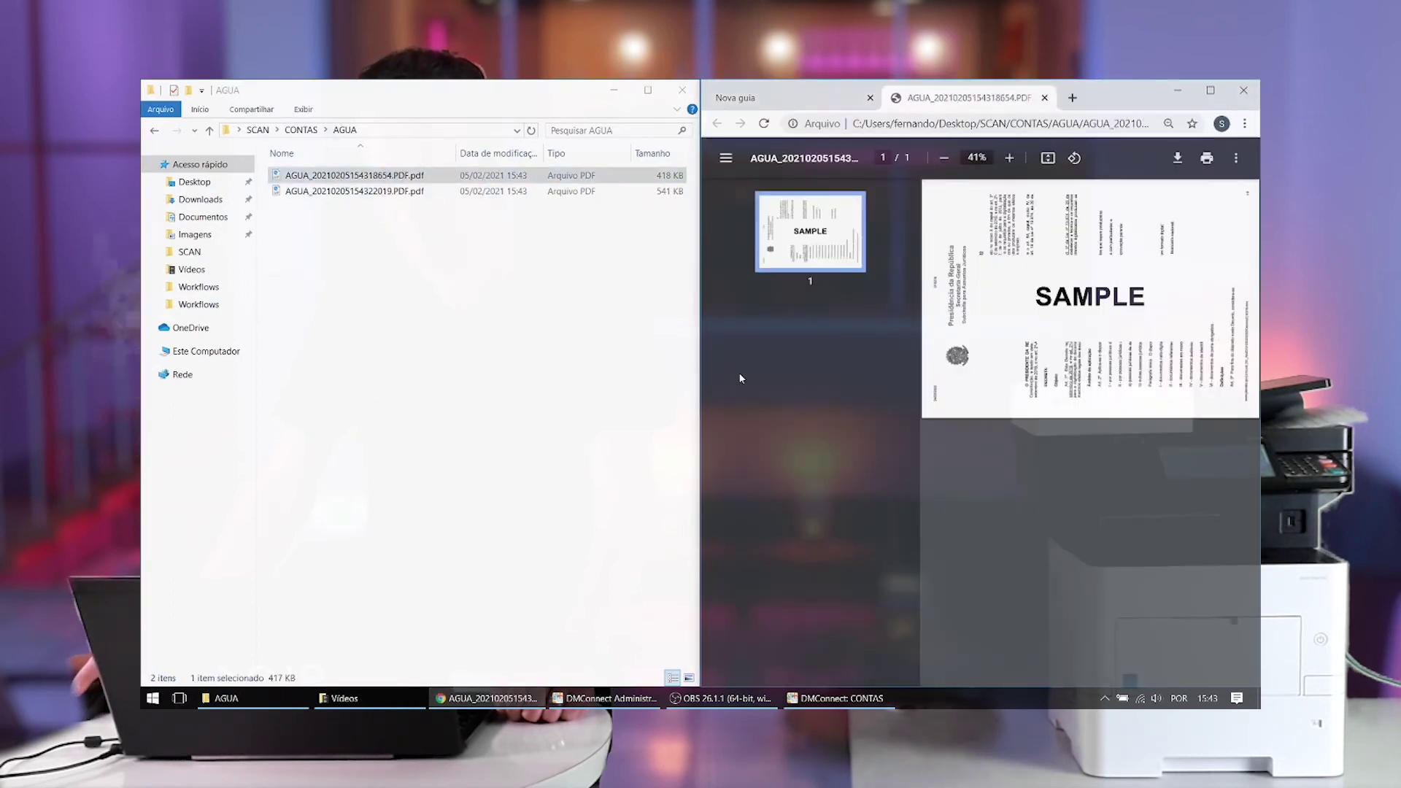
left_click_drag(327, 191, 932, 353)
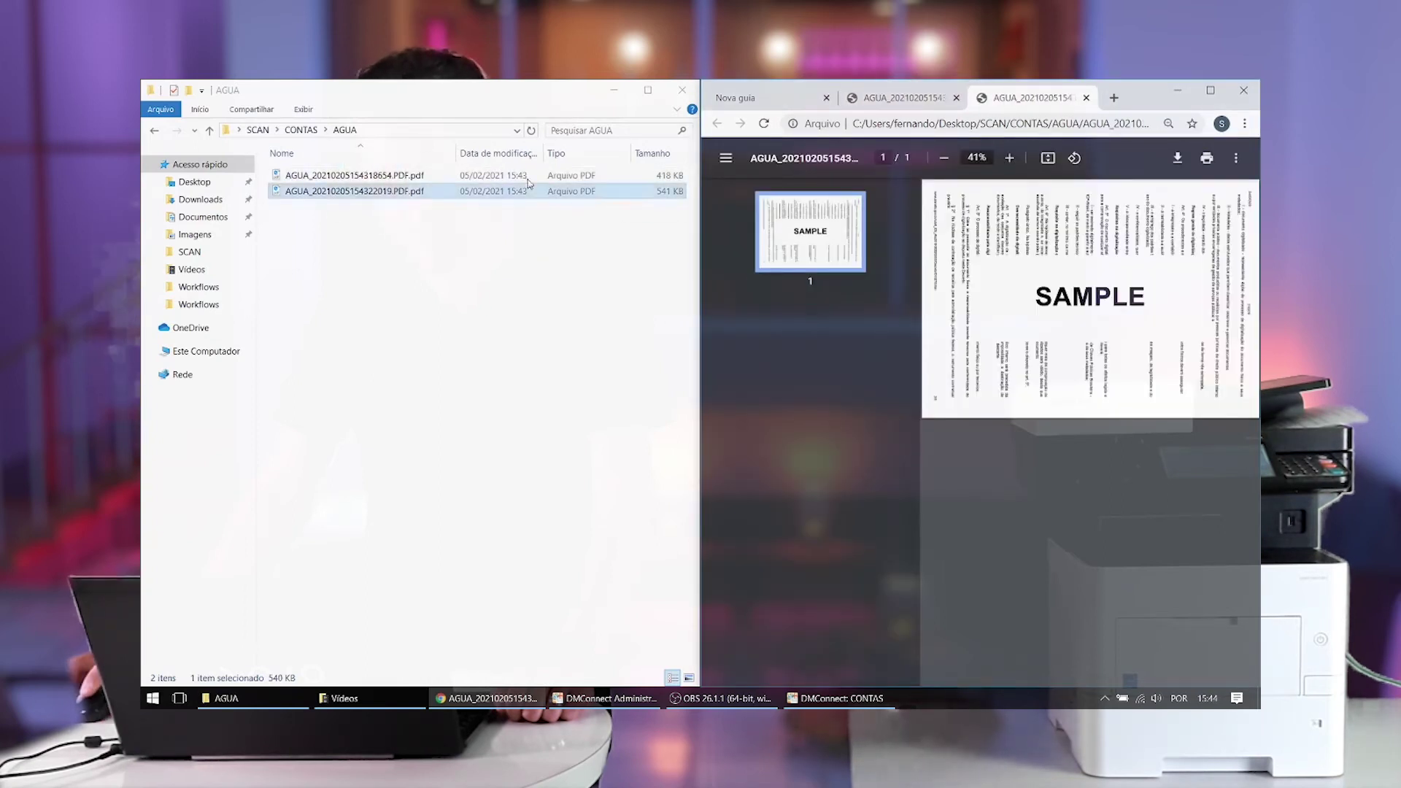
- Open both PDFs from the new LUZ folder in Chrome's PDF viewer
left_click(301, 131)
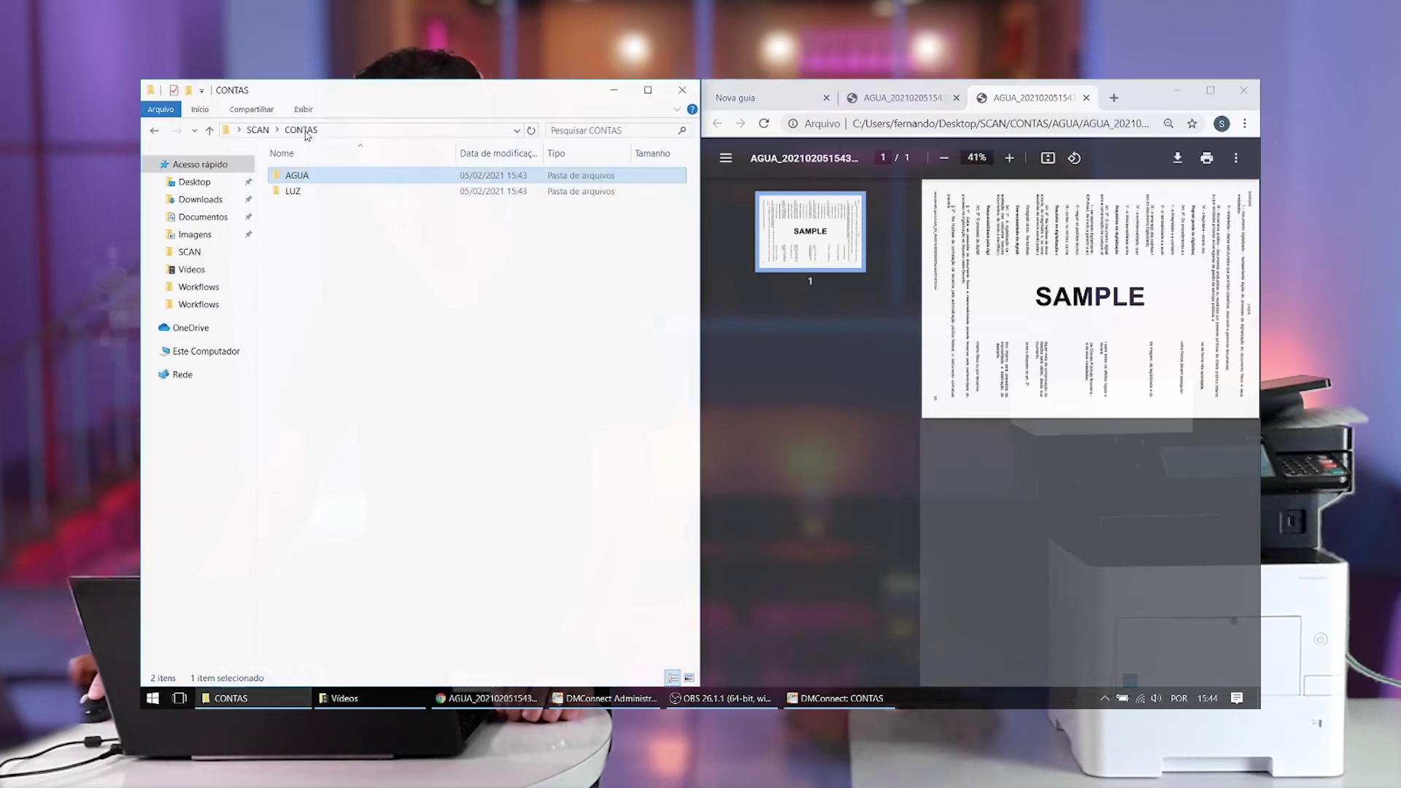
double_click(316, 192)
left_click_drag(343, 175, 957, 297)
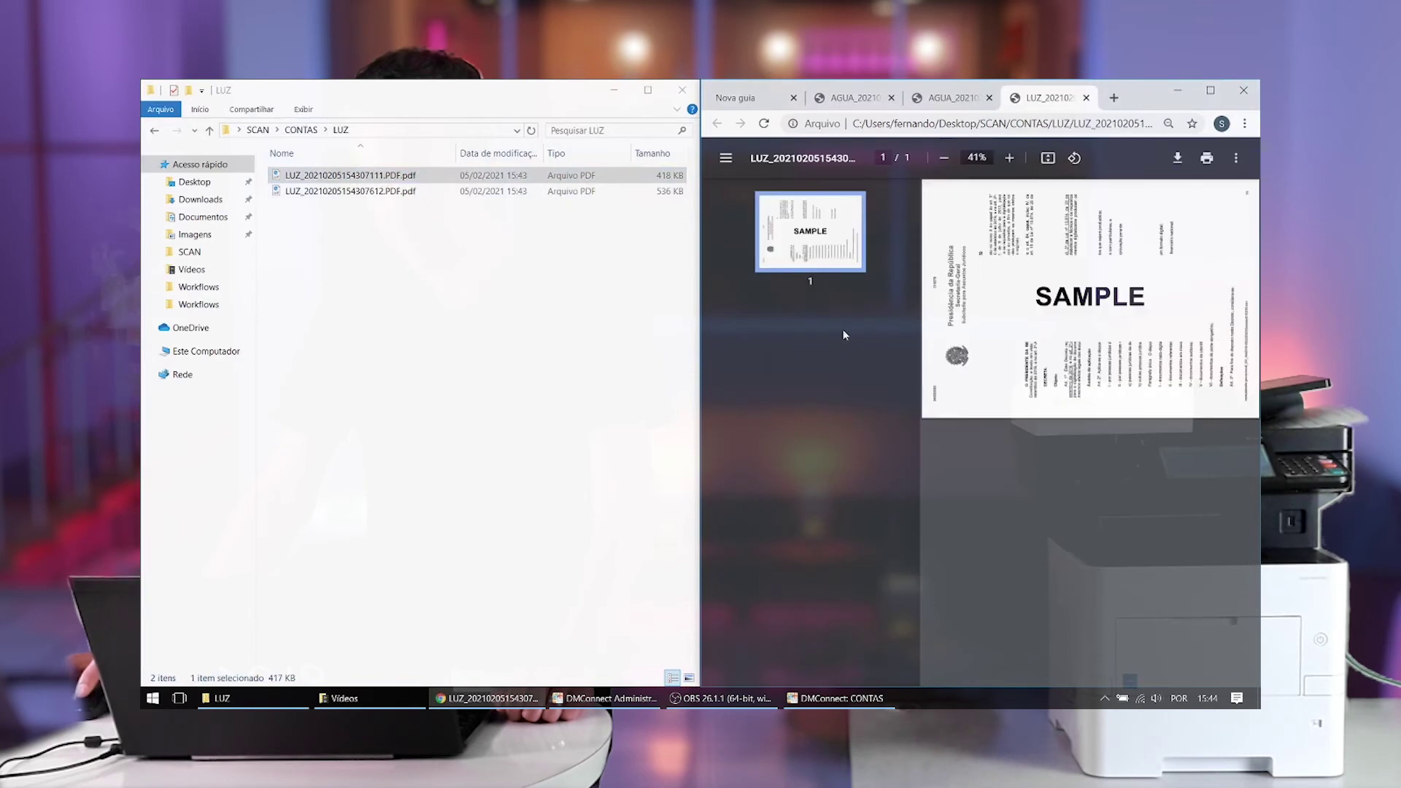
left_click_drag(343, 191, 931, 332)
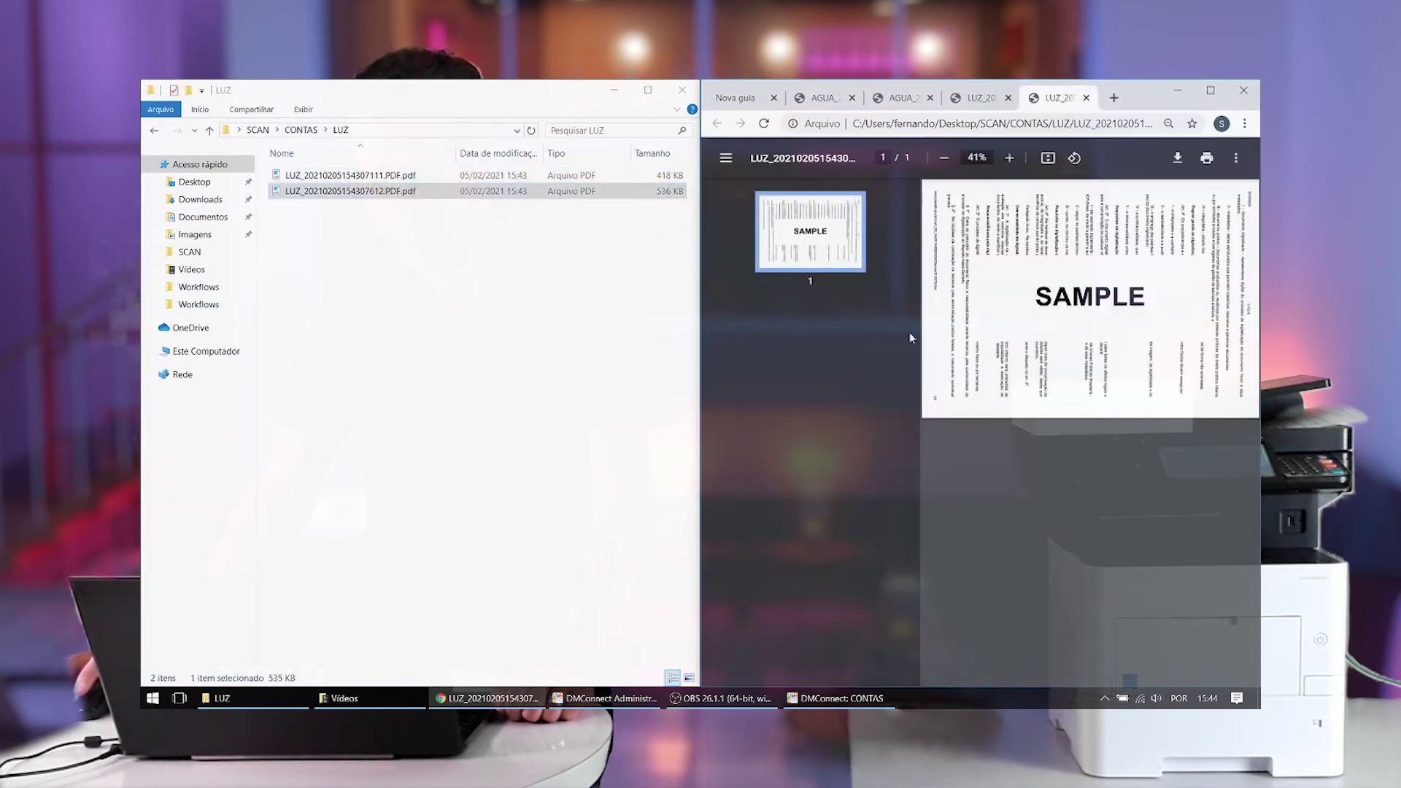
left_click(299, 133)
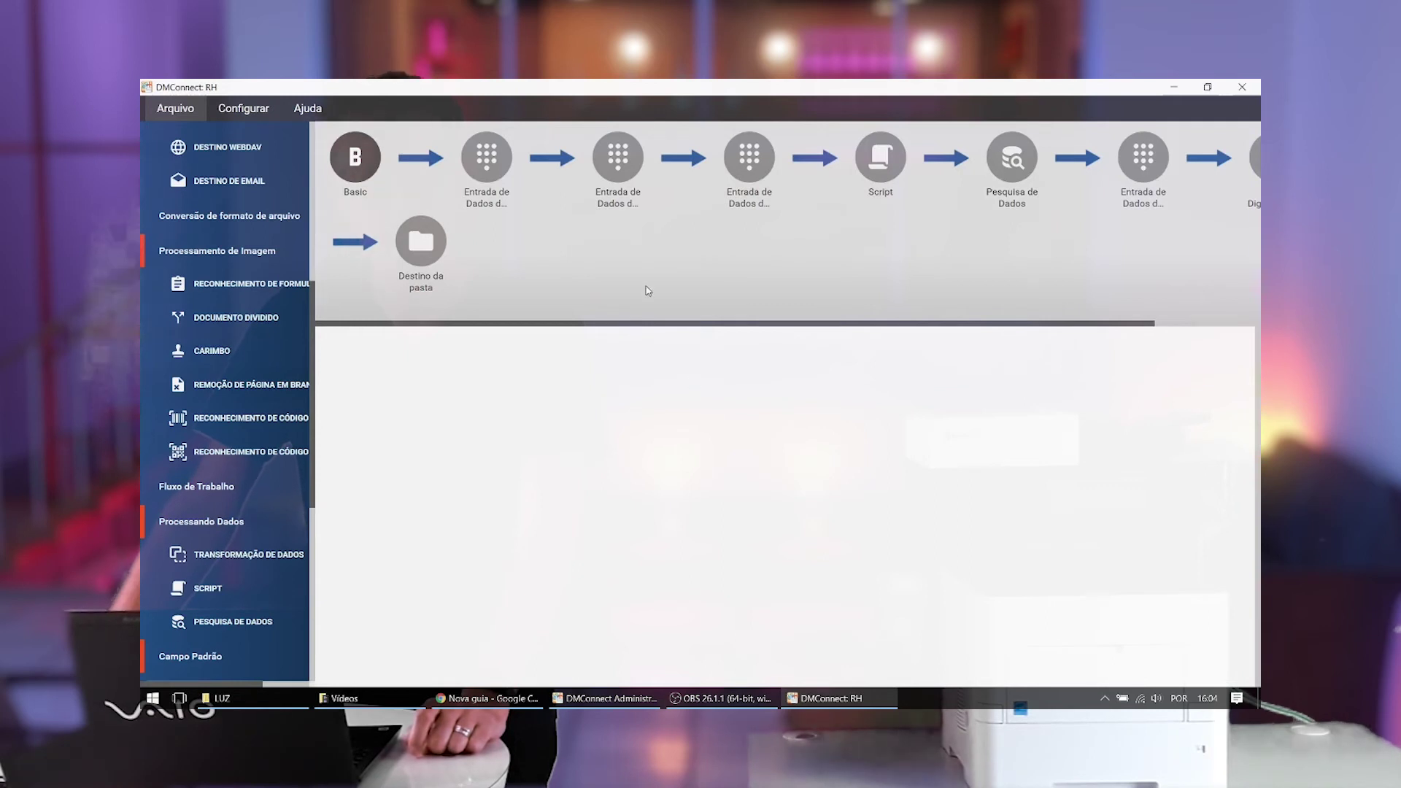
- Show the RH workflow's Basic interactive settings, with NeoCognitiva - Icon.png as the workflow icon
left_click(358, 161)
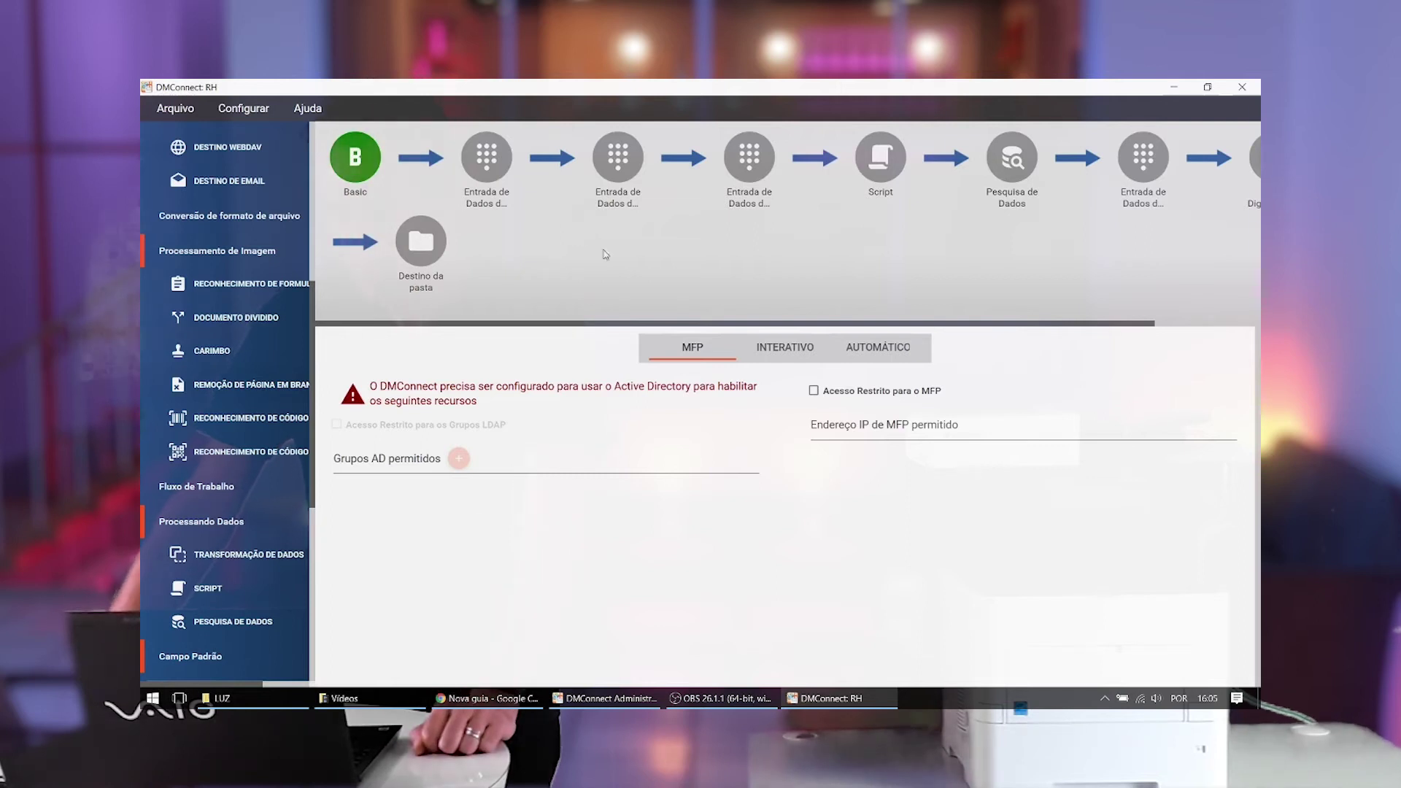
left_click(782, 348)
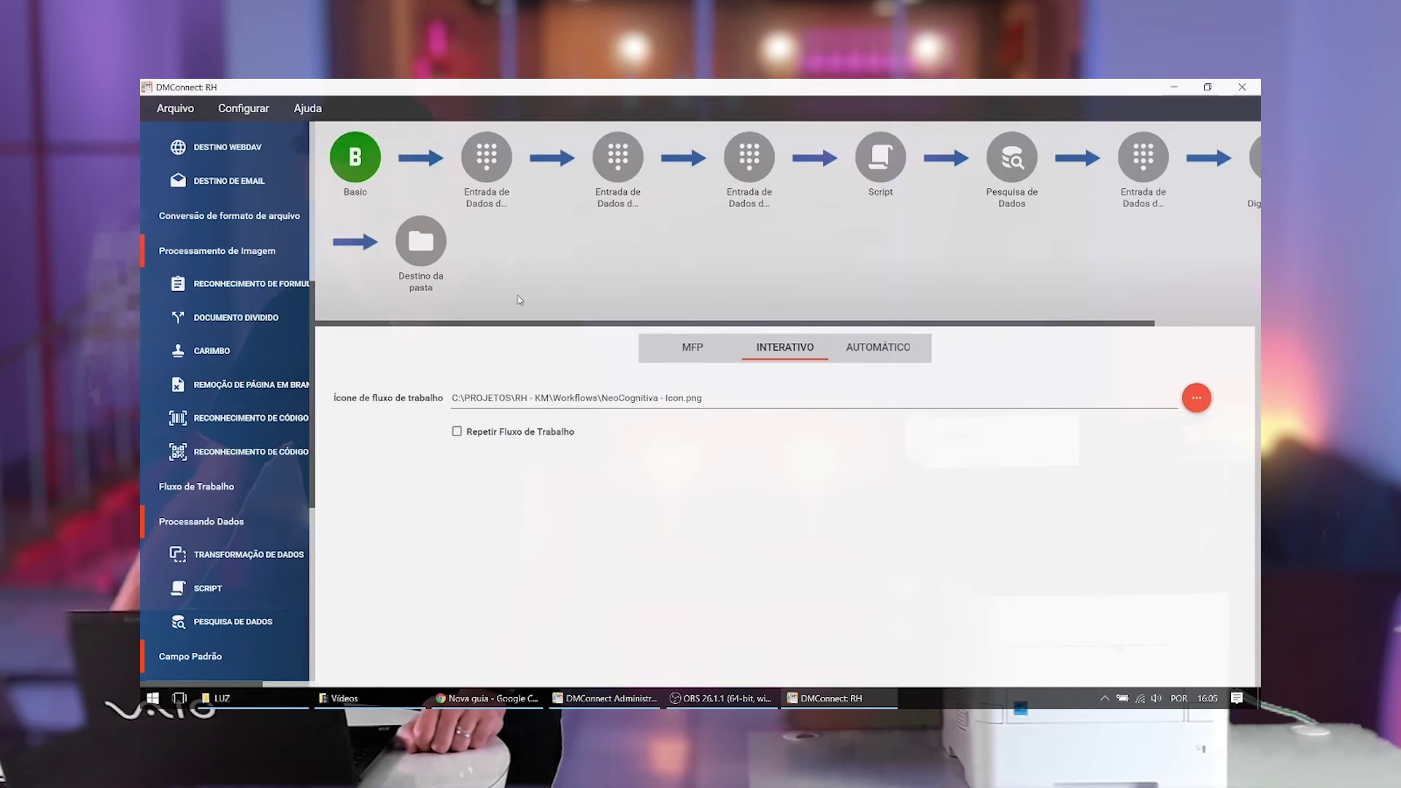
left_click(491, 173)
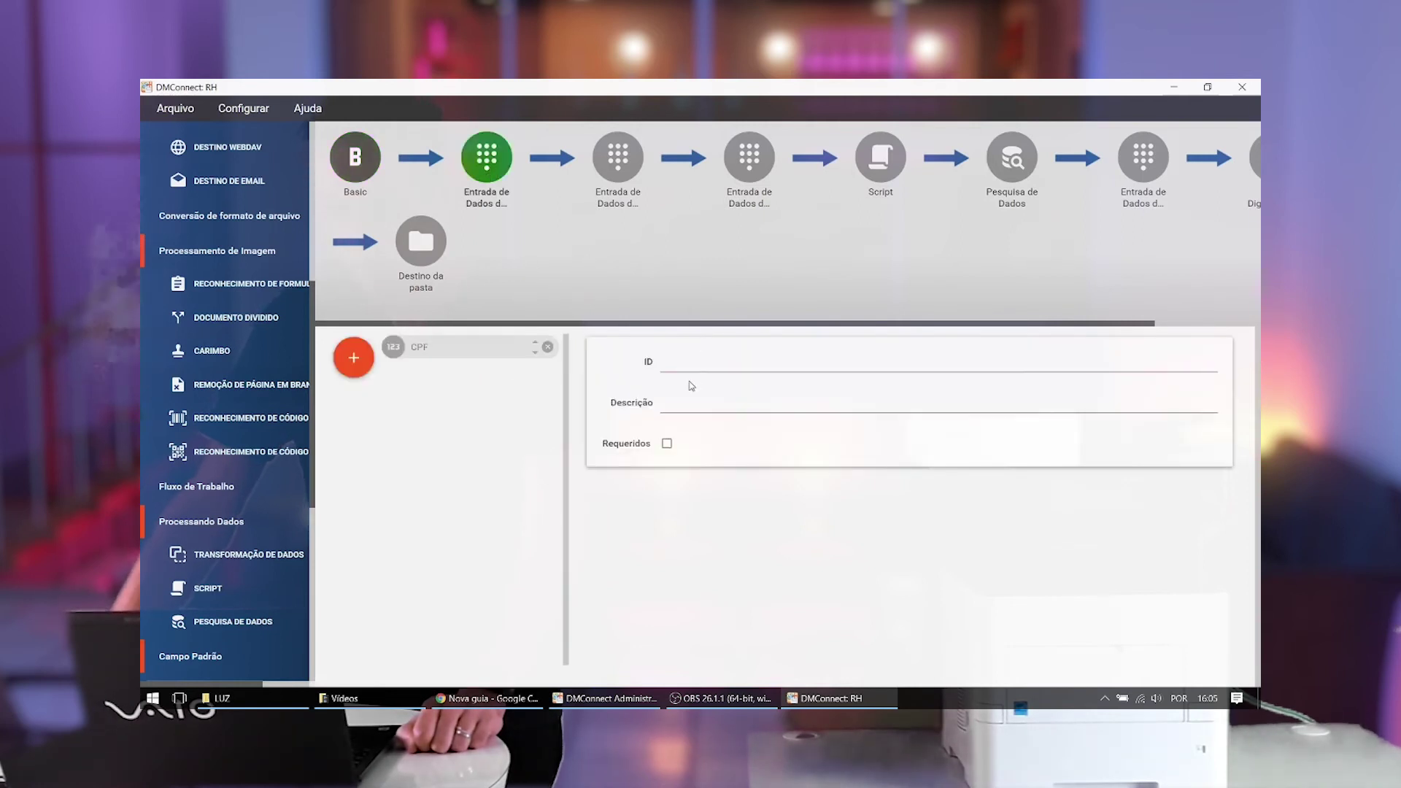
left_click(440, 353)
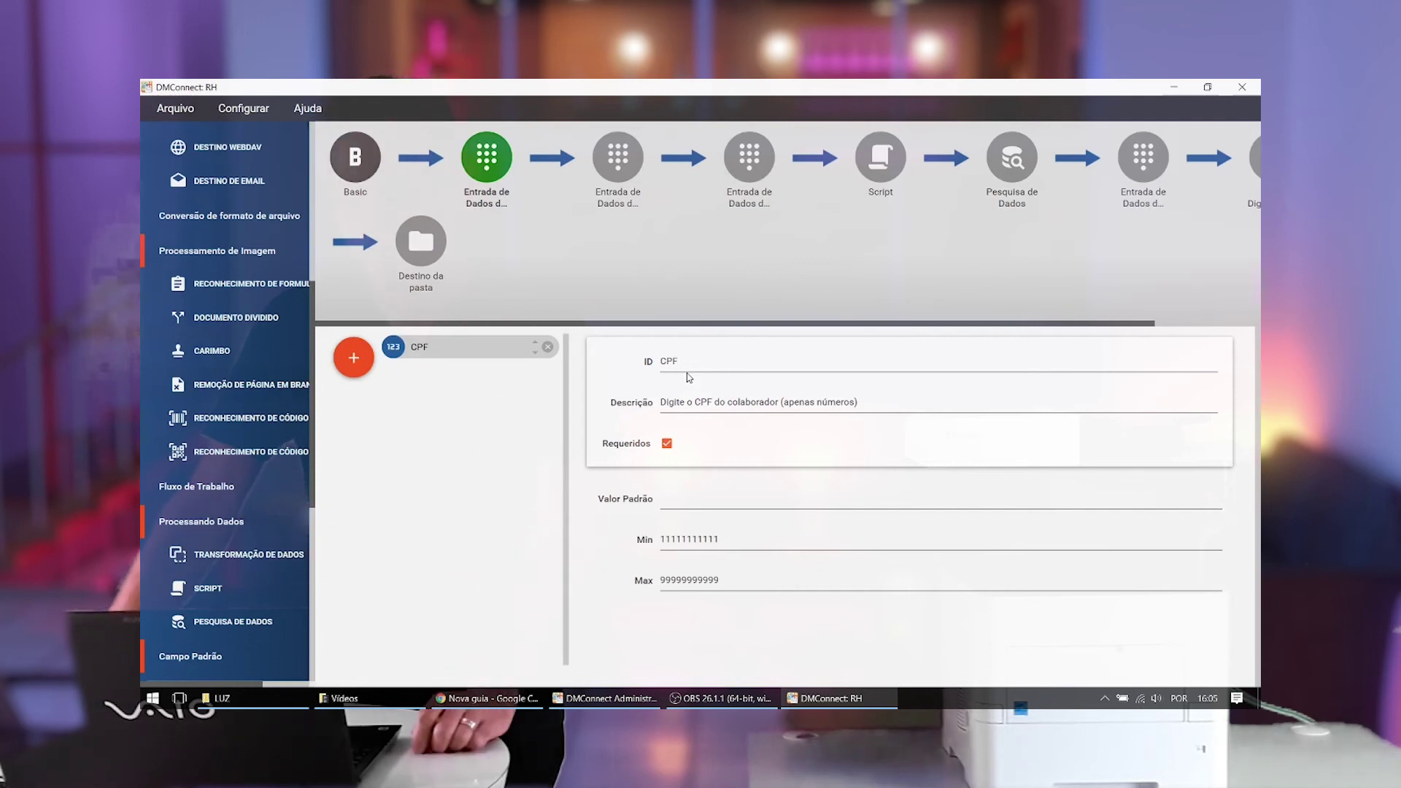
left_click(685, 536)
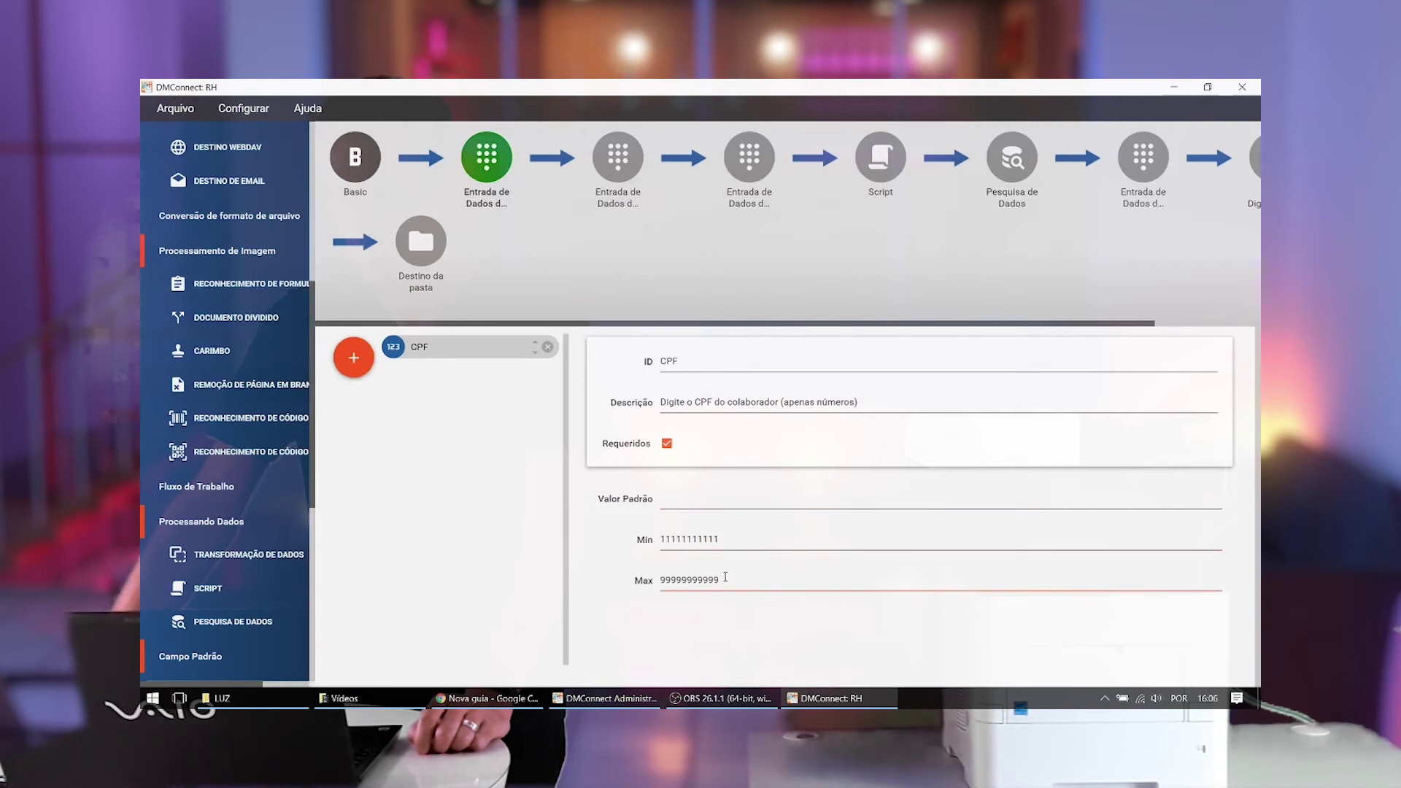
left_click(790, 580)
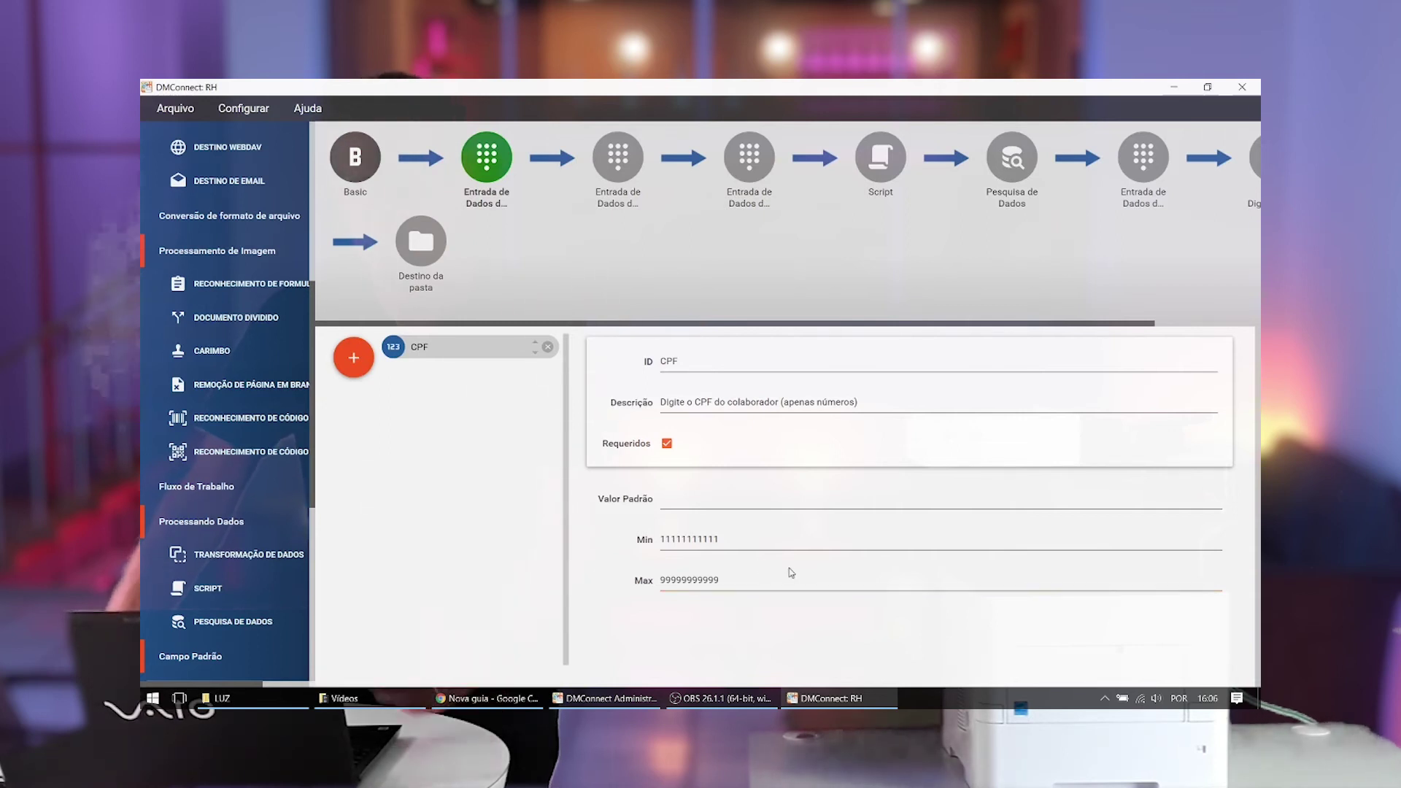
left_click(830, 534)
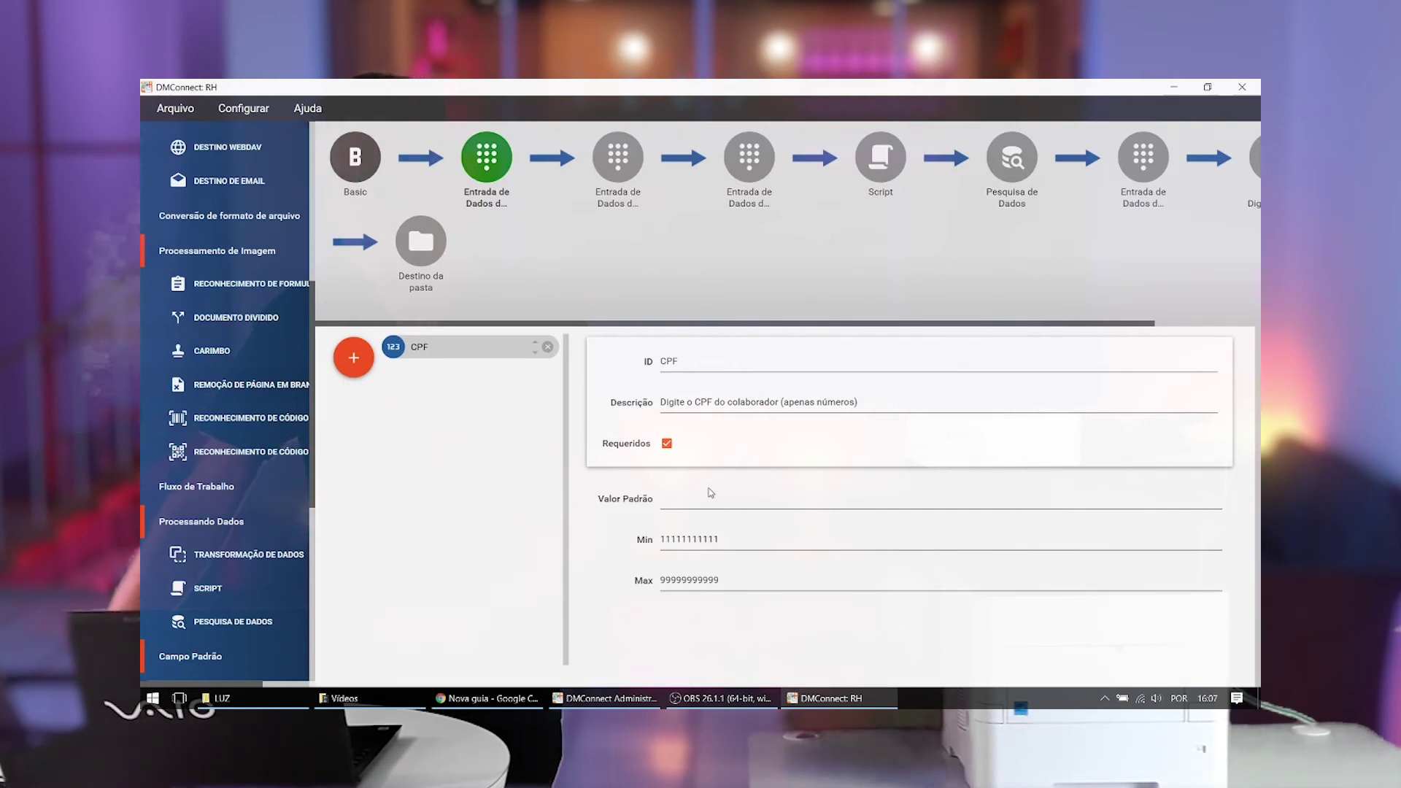
- Browse the second step's LISTA_DOCS list of 18 HR document types, then open the fourth step
left_click(619, 162)
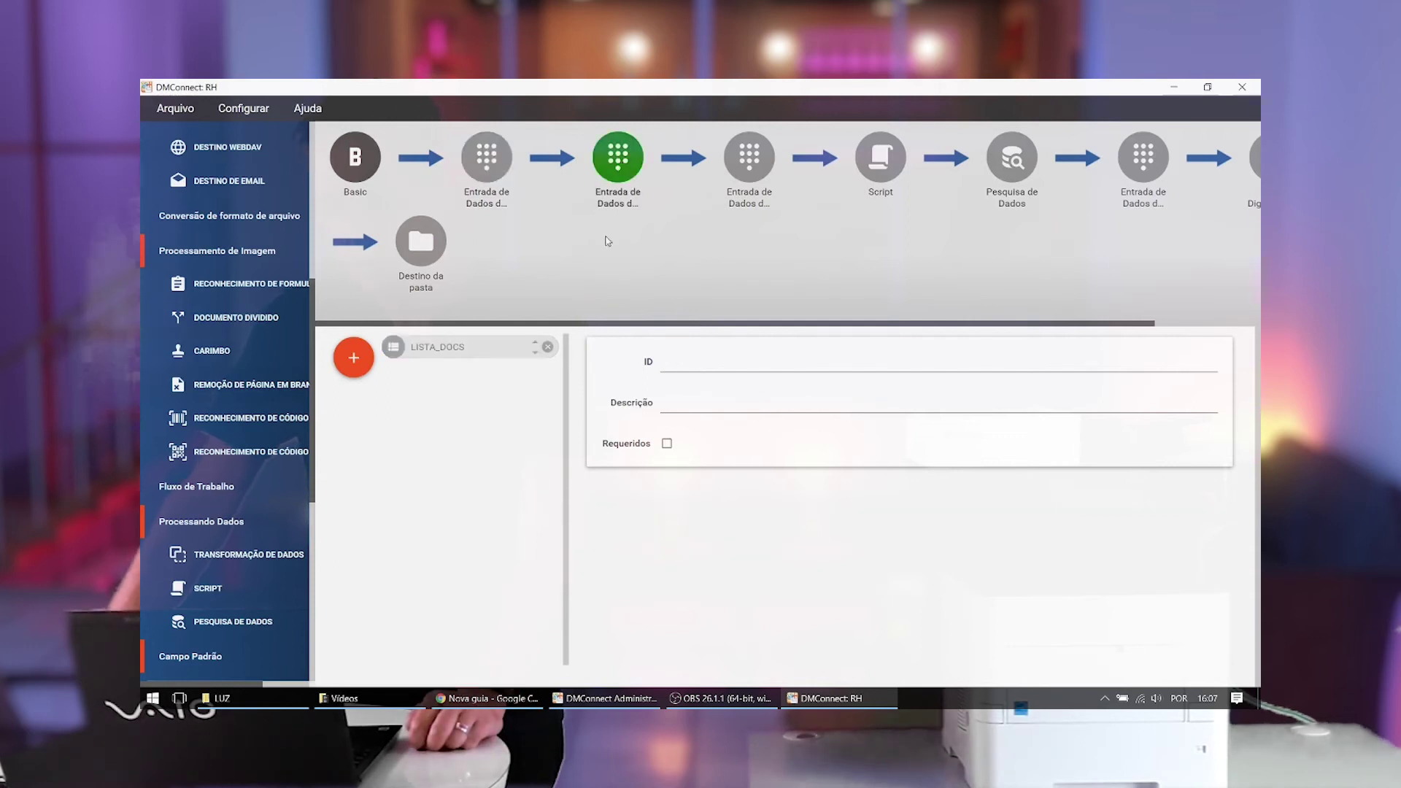
left_click(460, 347)
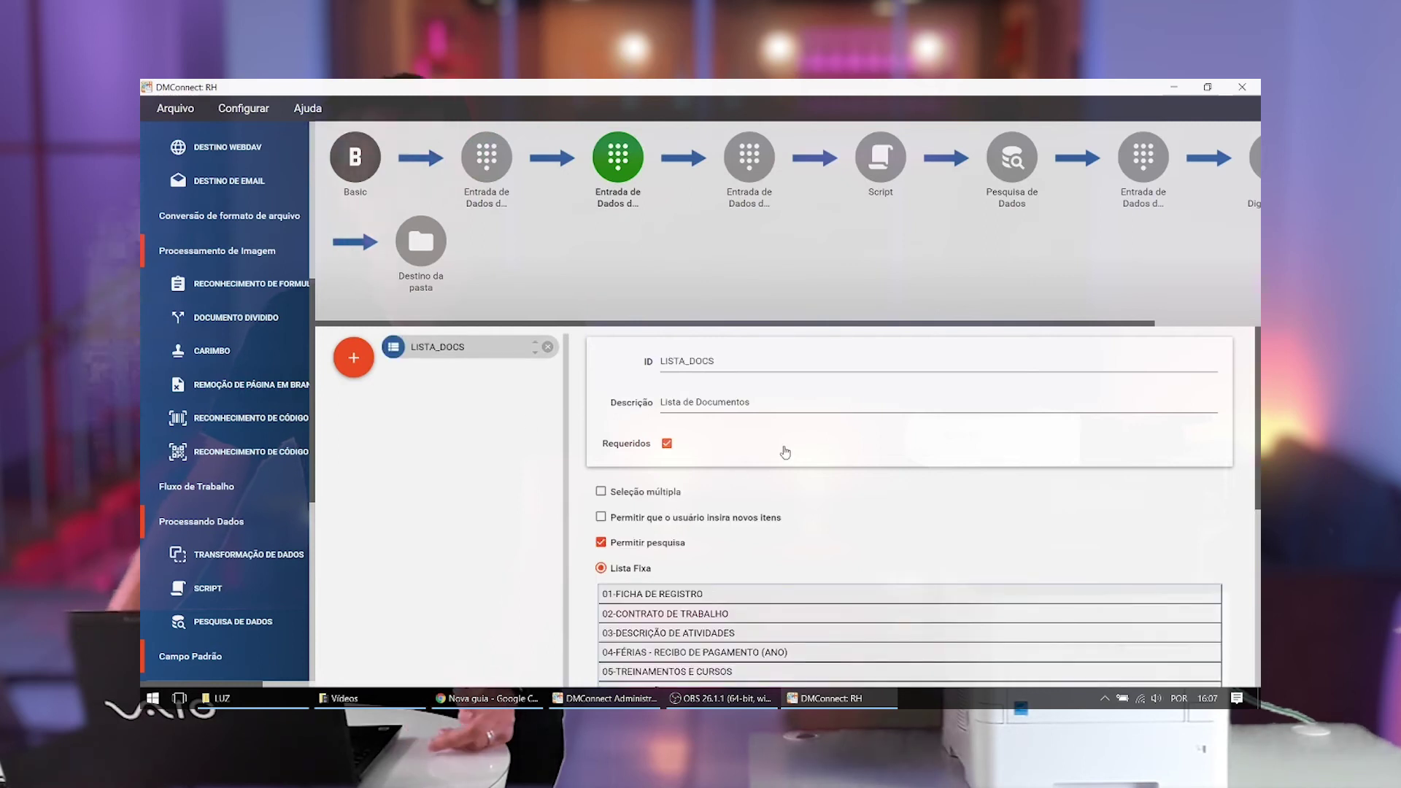
scroll(803, 467, "down", 3)
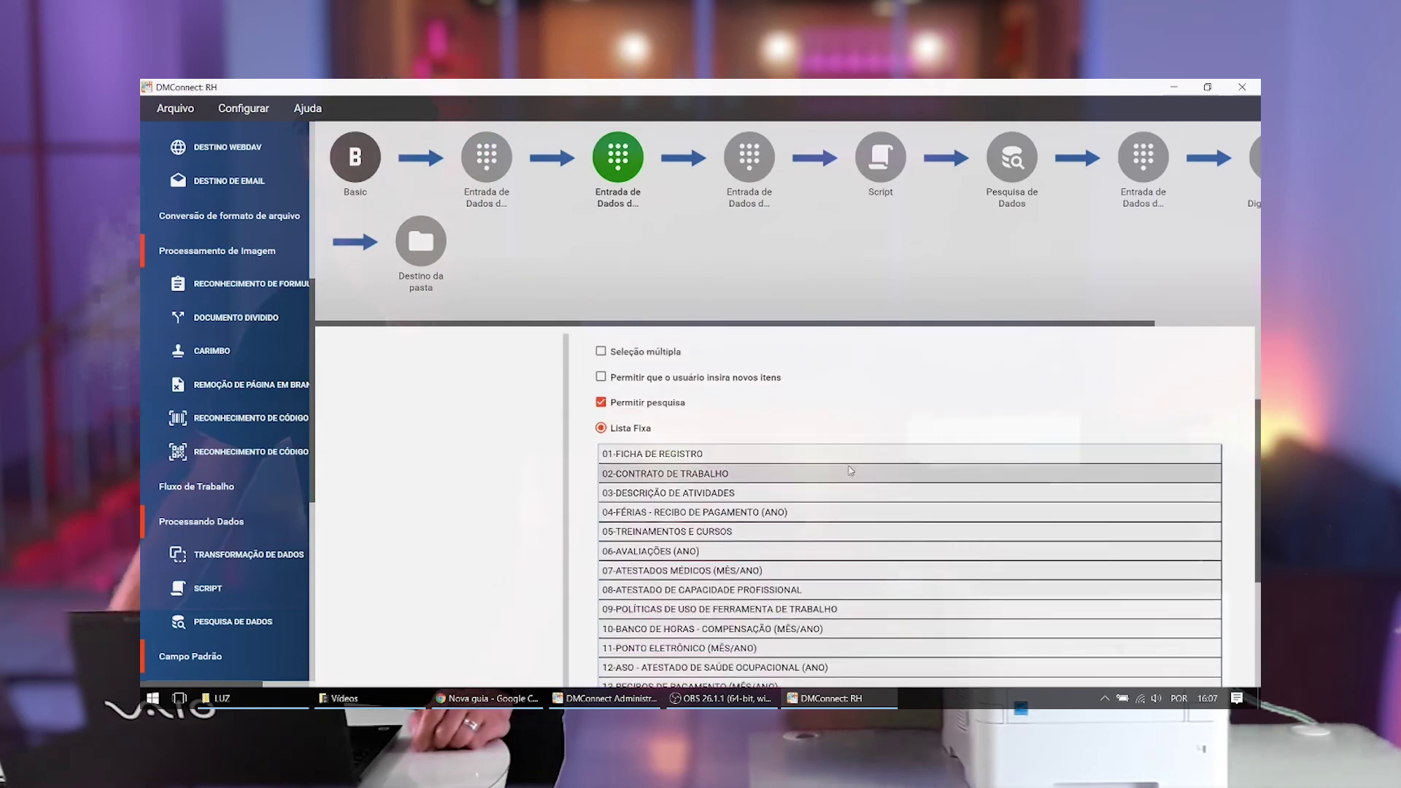
scroll(851, 471, "down", 2)
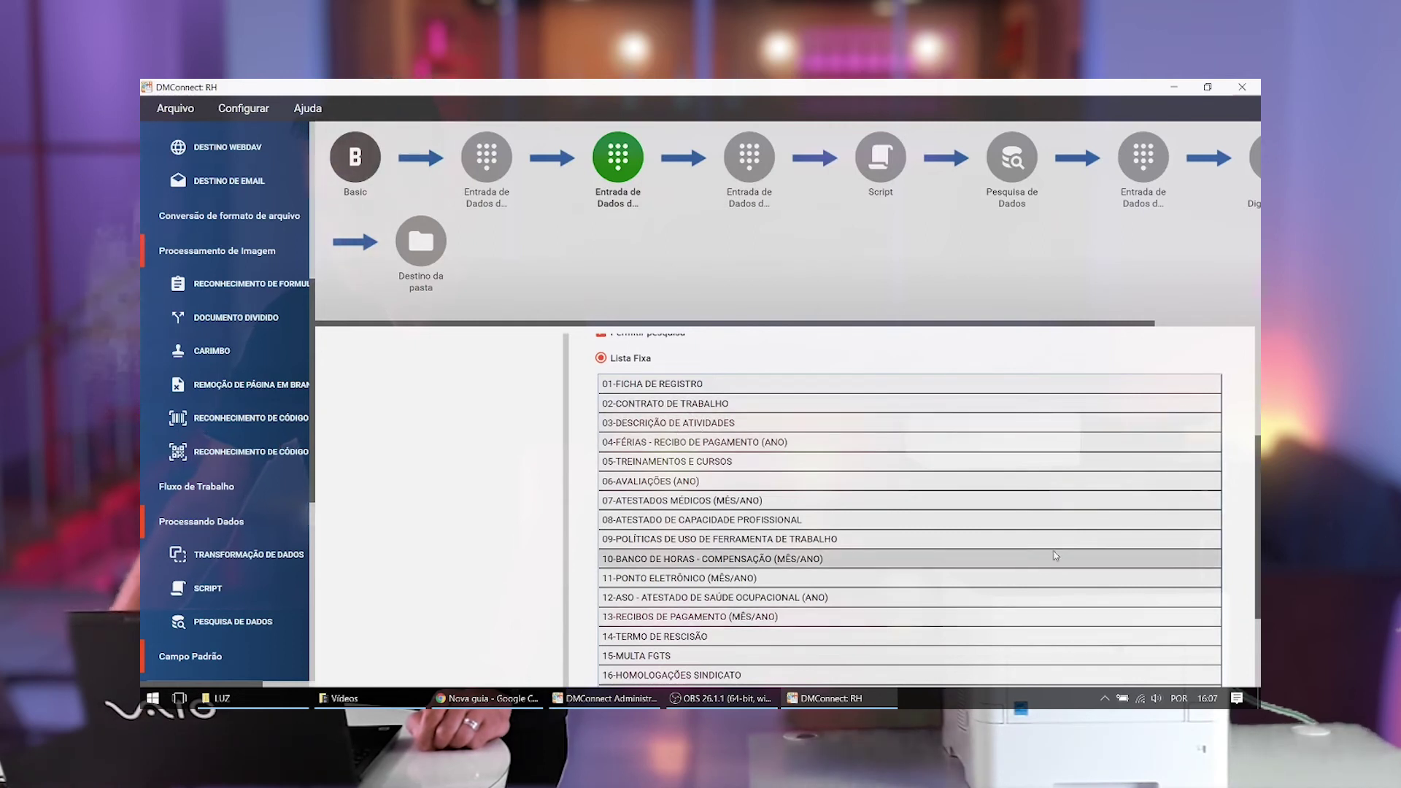
scroll(1055, 556, "down", 4)
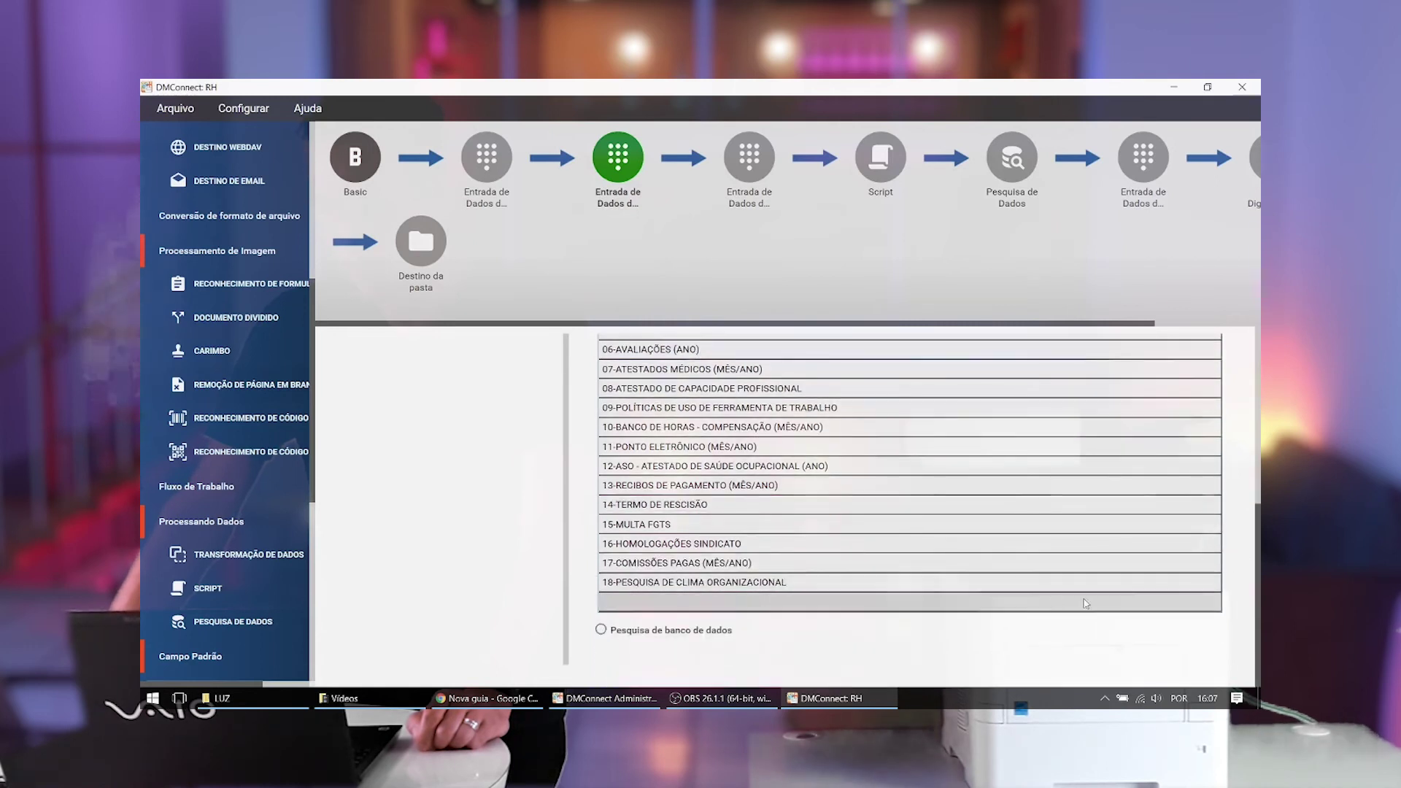
left_click(651, 604)
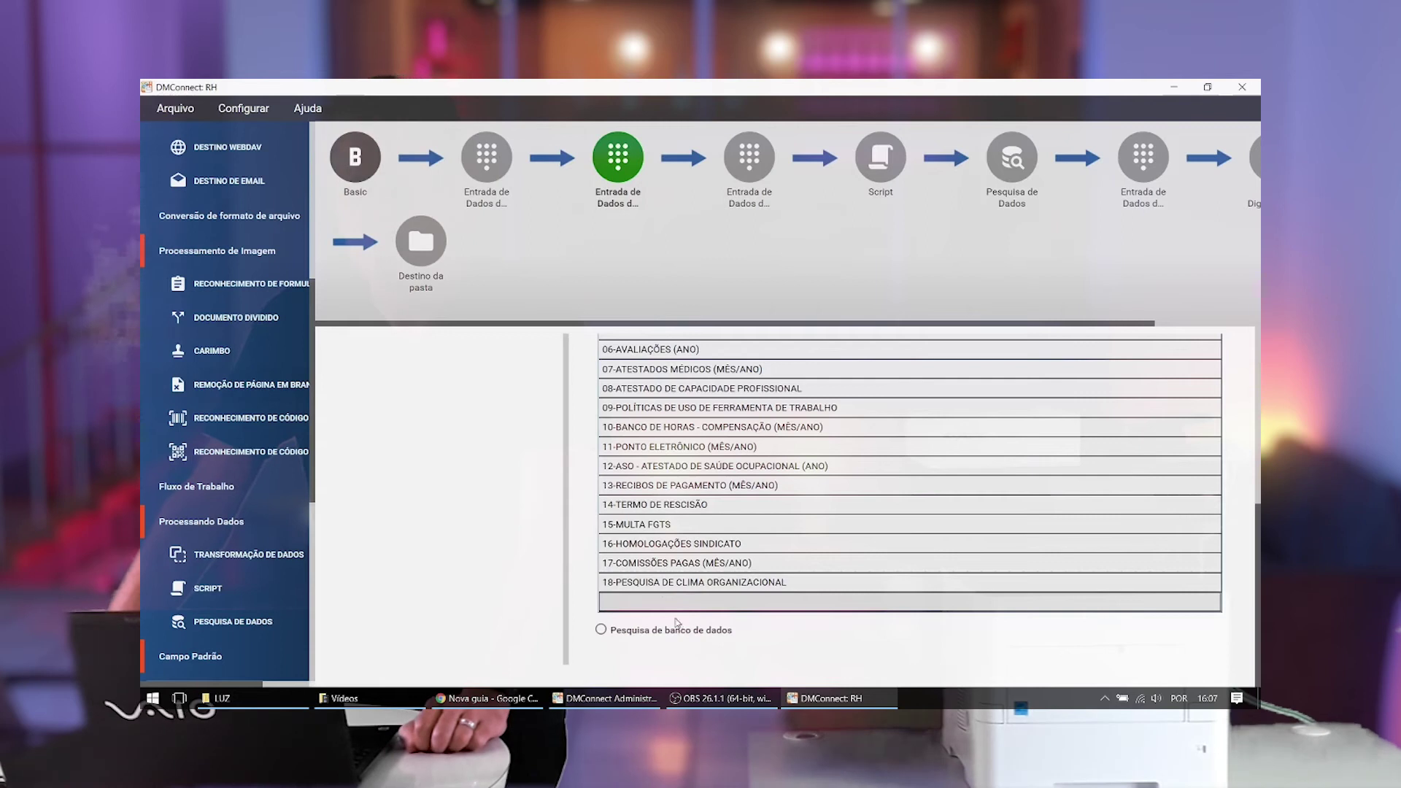
left_click(751, 169)
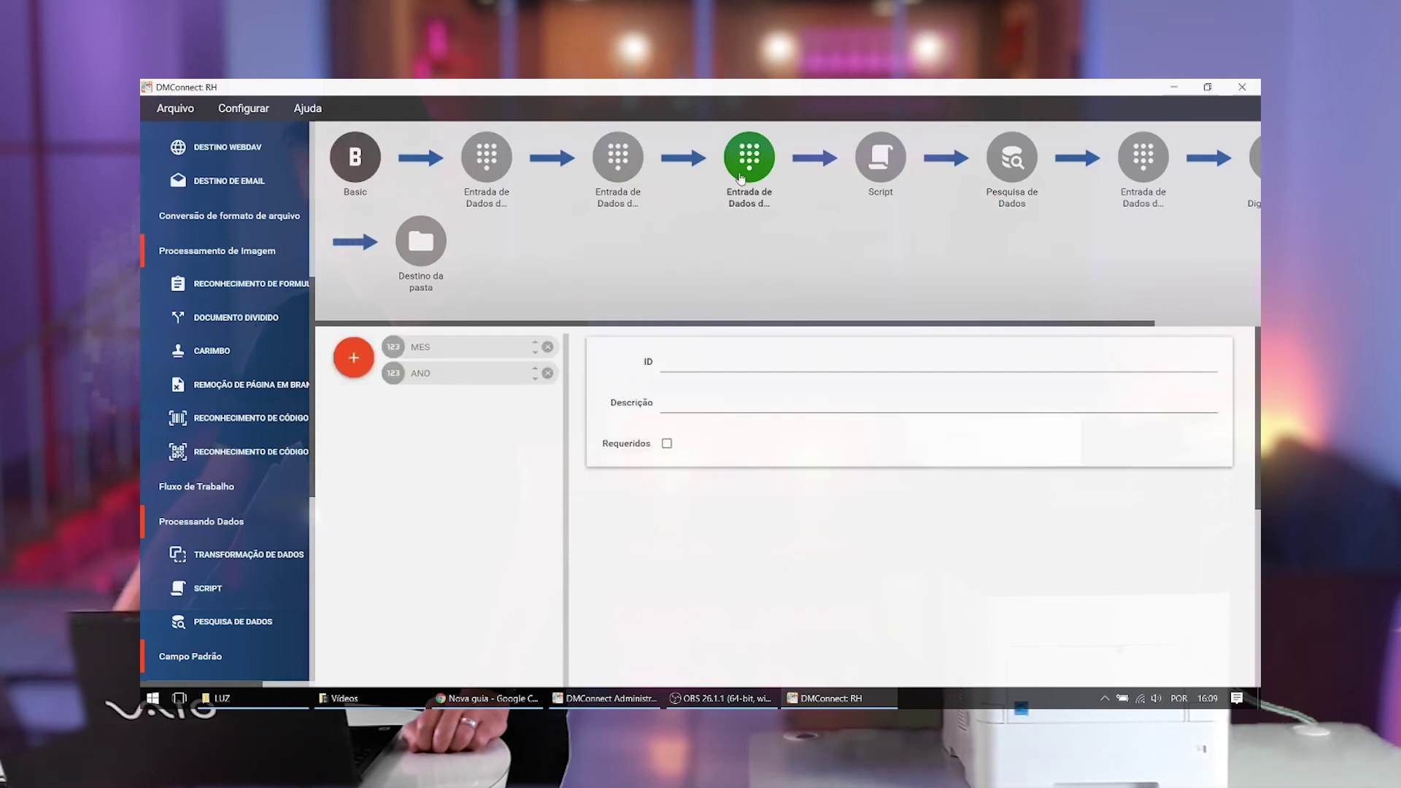
- View the MES field, then the ANO field: description Ano, not required, 1900–2099
left_click(426, 357)
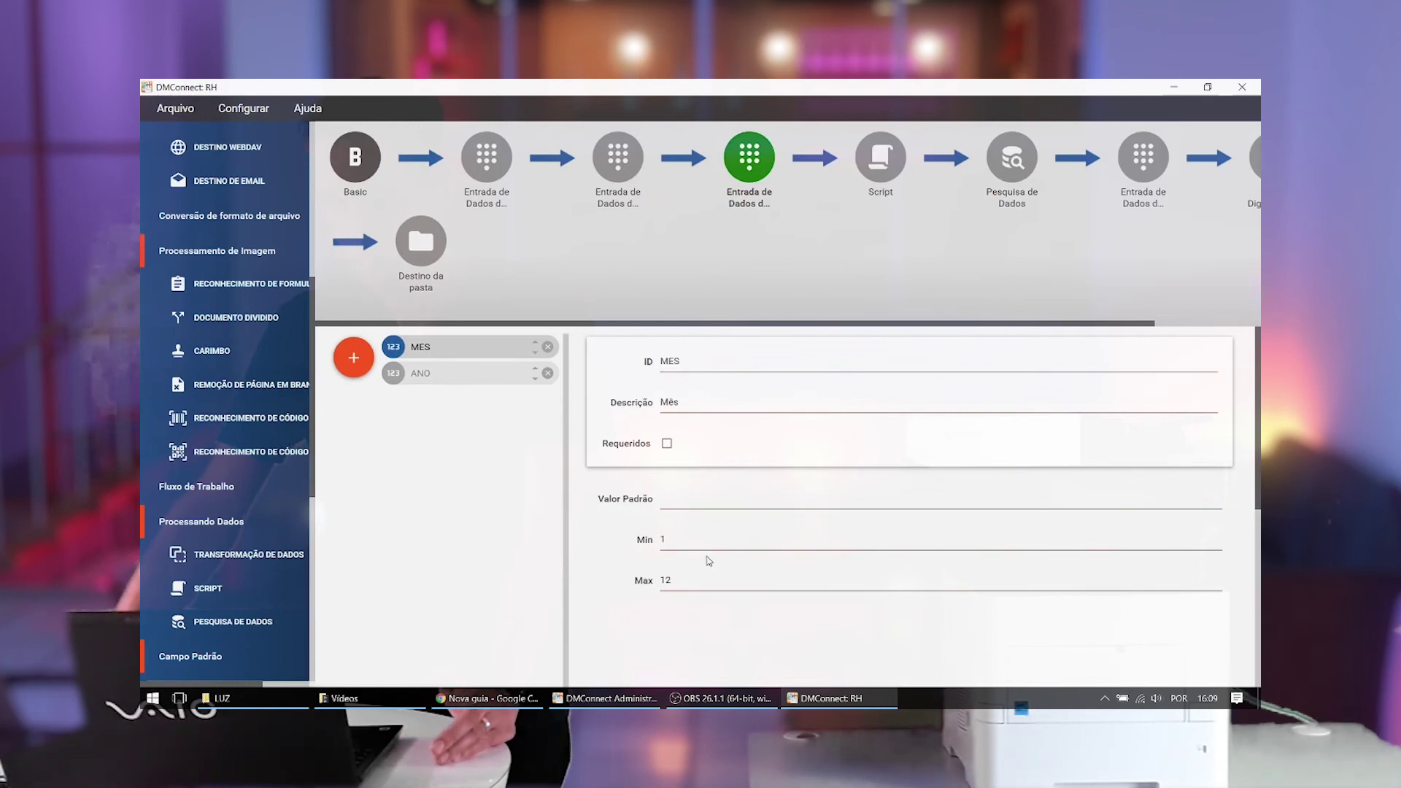
left_click(427, 384)
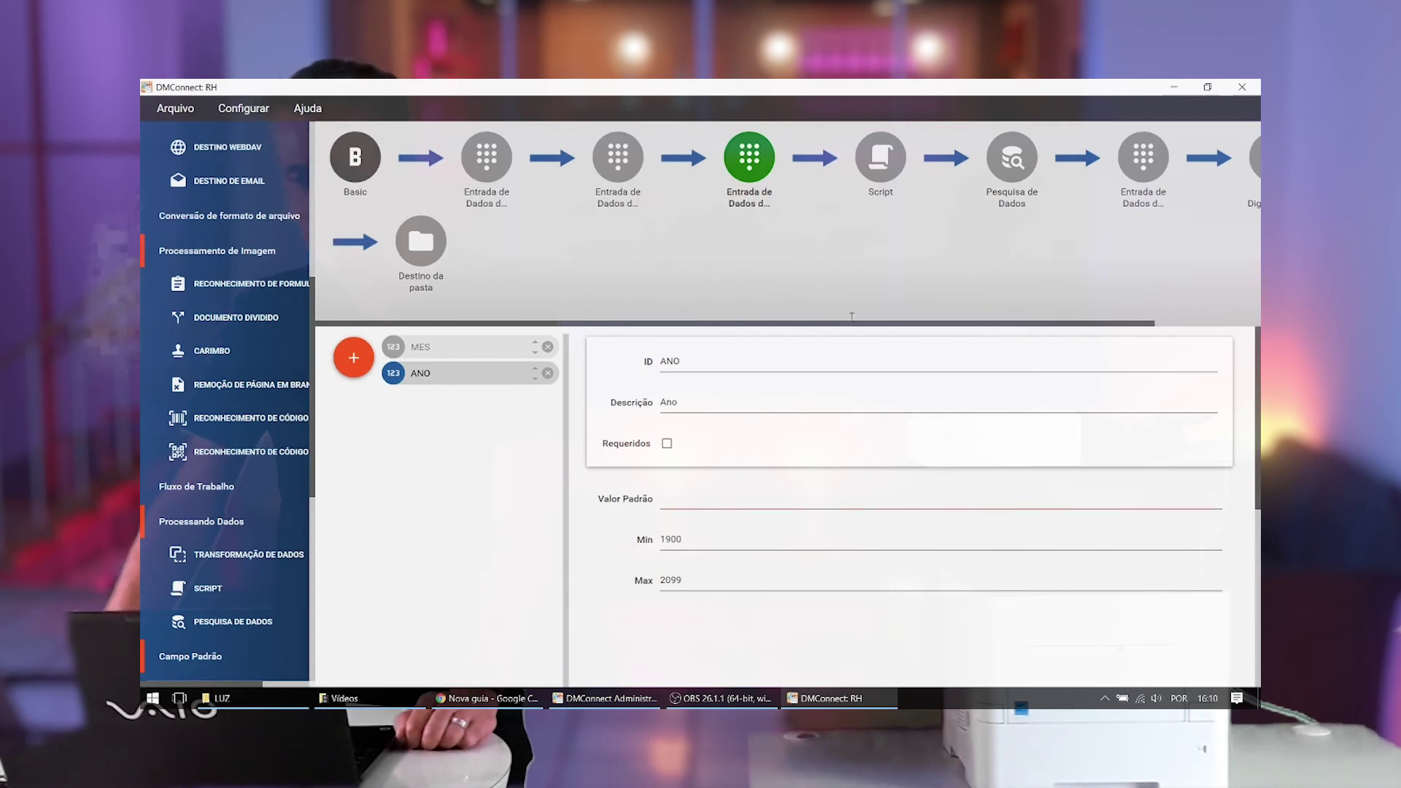
- Read through the Script step's C# code mapping docSelecionado codes to document names and periodicity
left_click(881, 164)
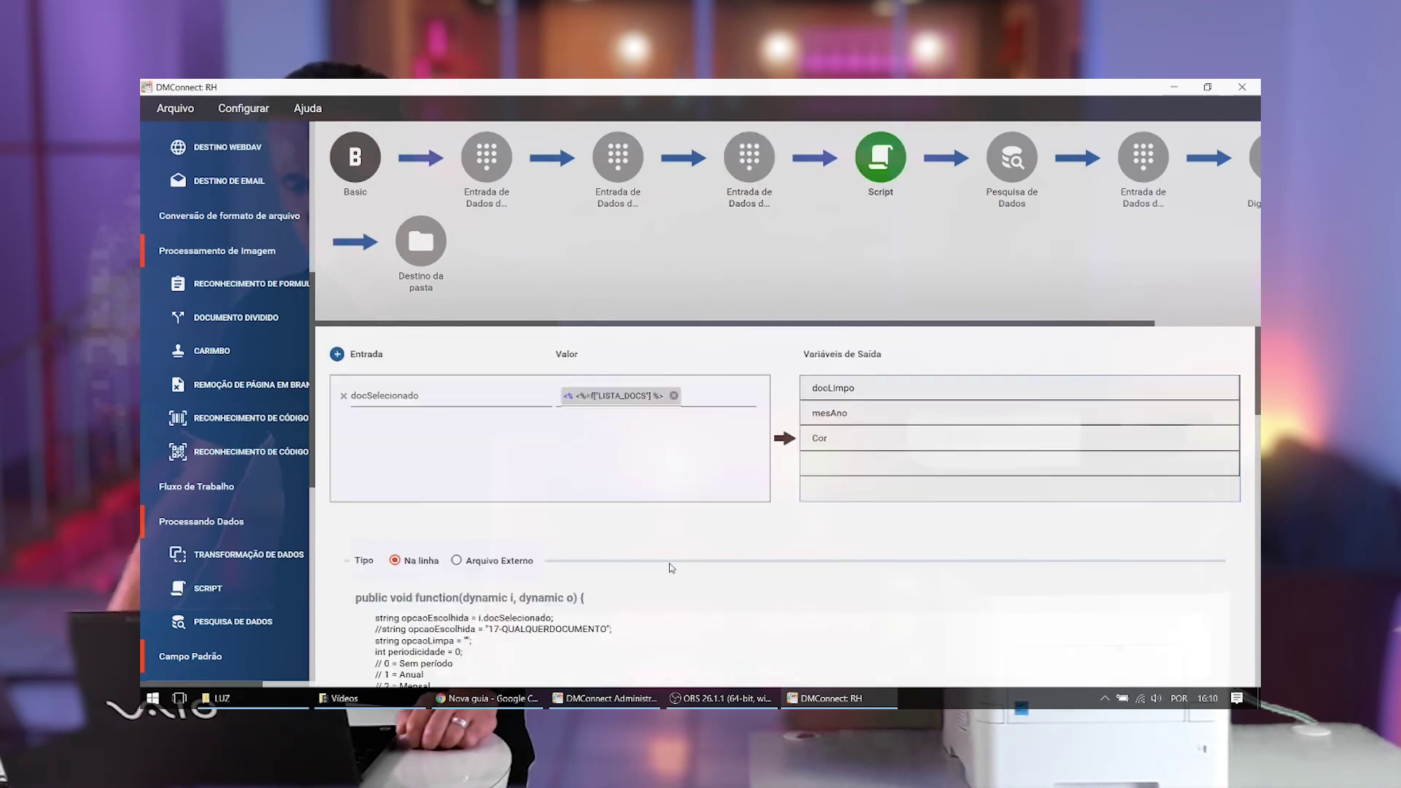
scroll(584, 567, "down", 2)
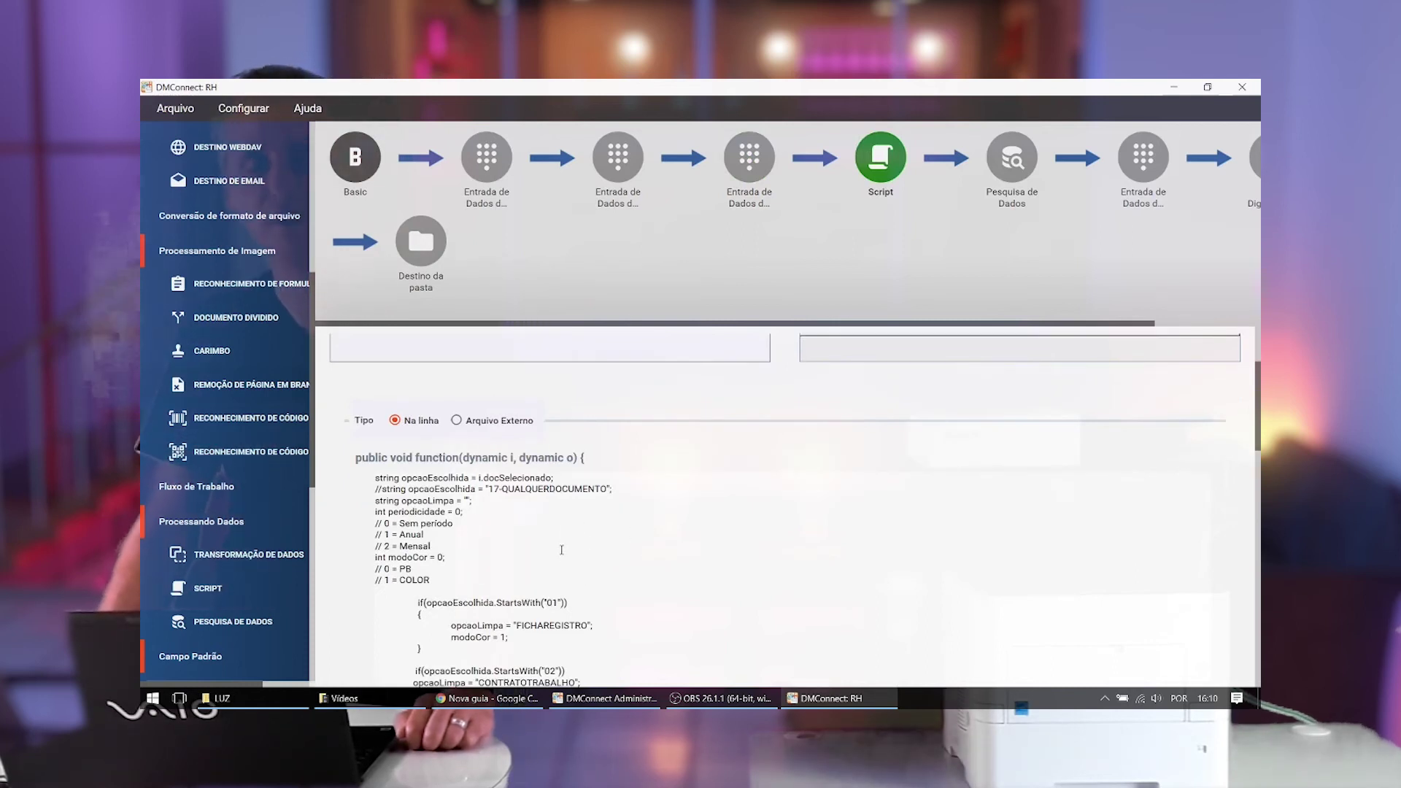
scroll(566, 559, "down", 2)
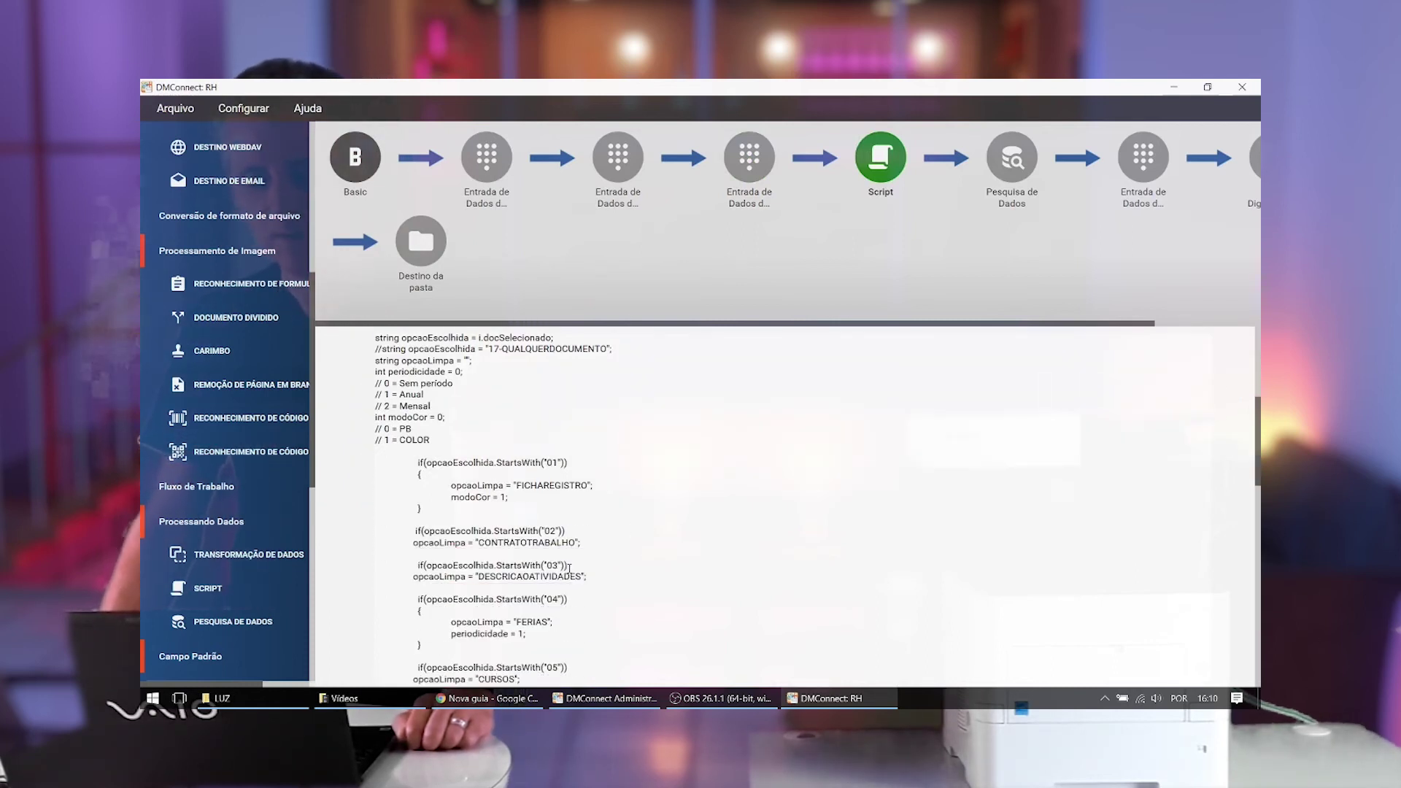
scroll(569, 567, "down", 3)
scroll(560, 541, "down", 3)
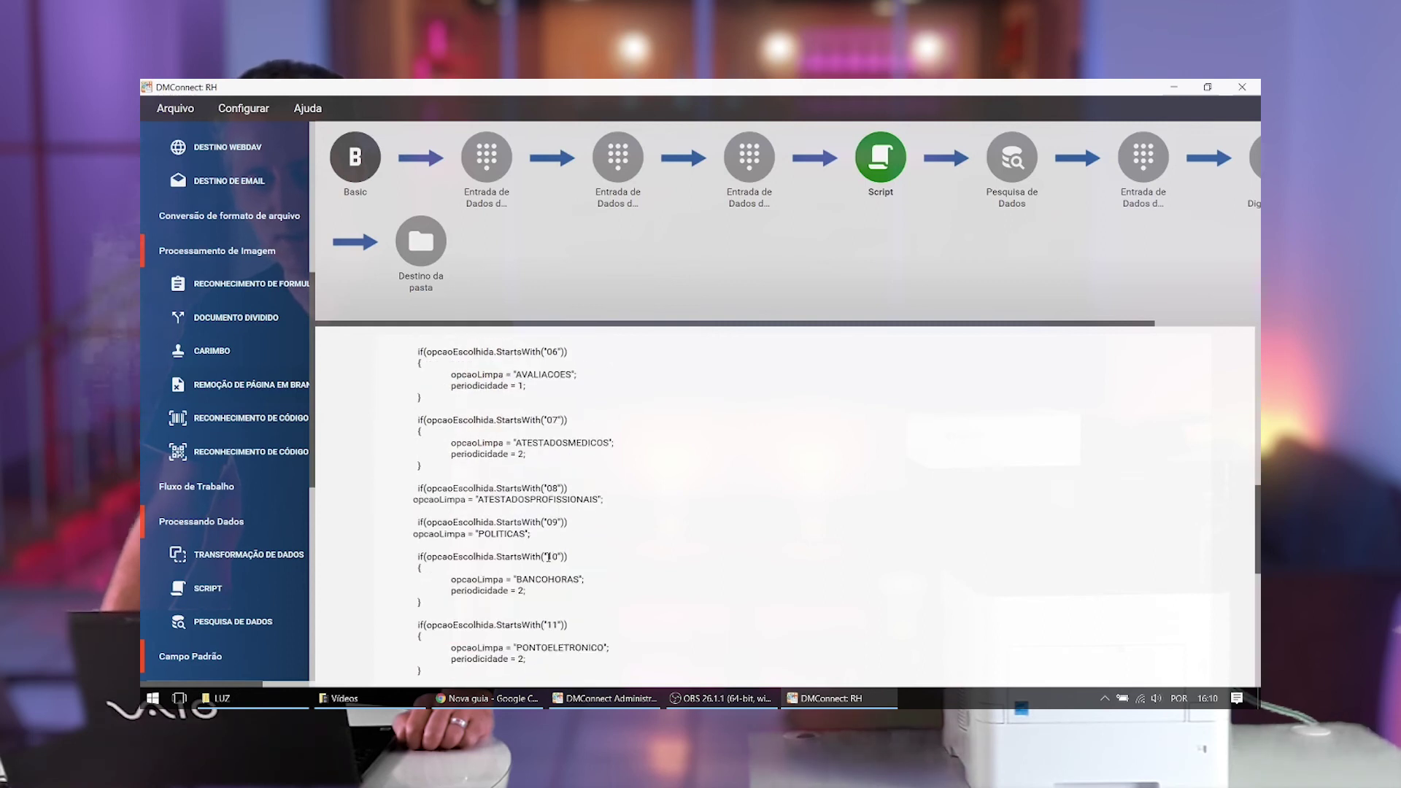
scroll(555, 559, "down", 1)
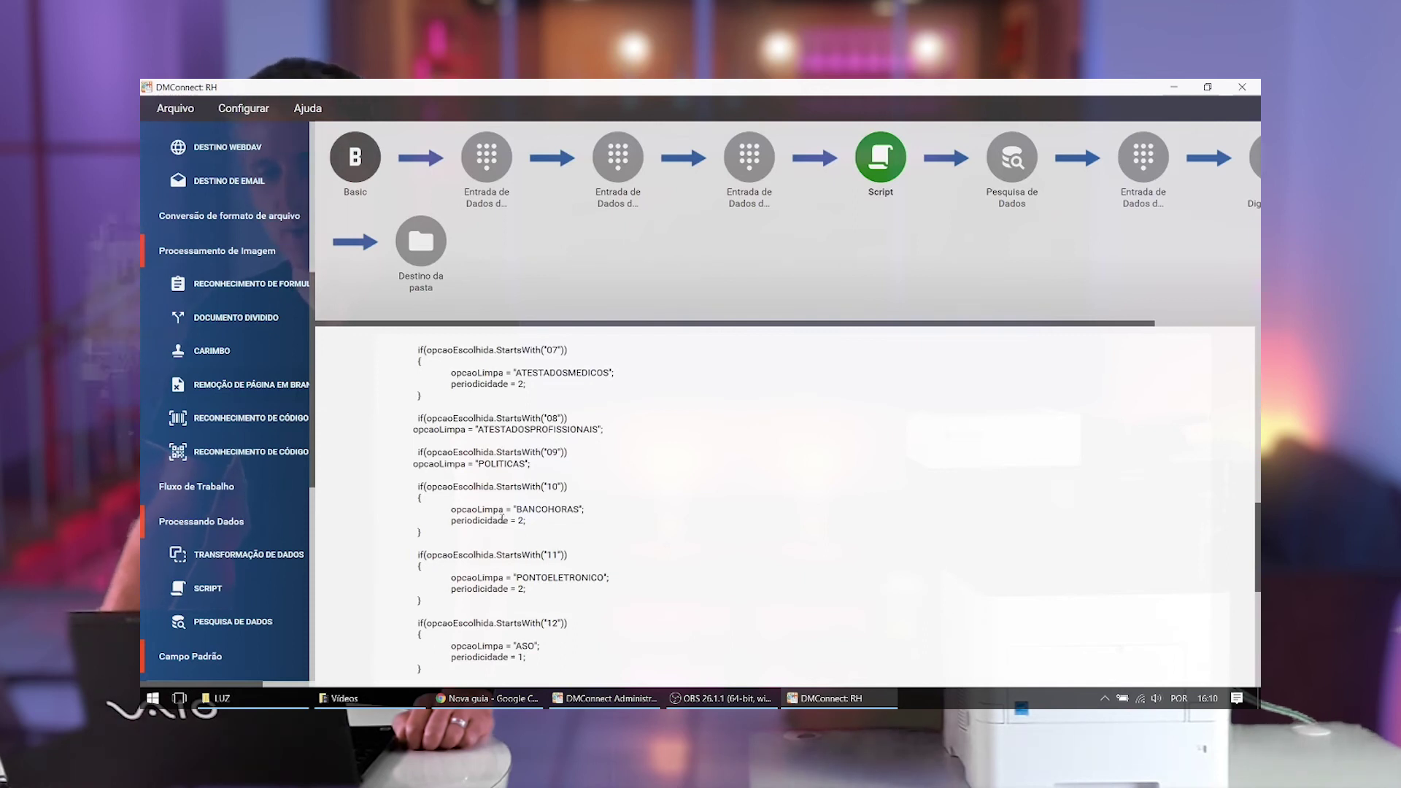
scroll(502, 519, "down", 3)
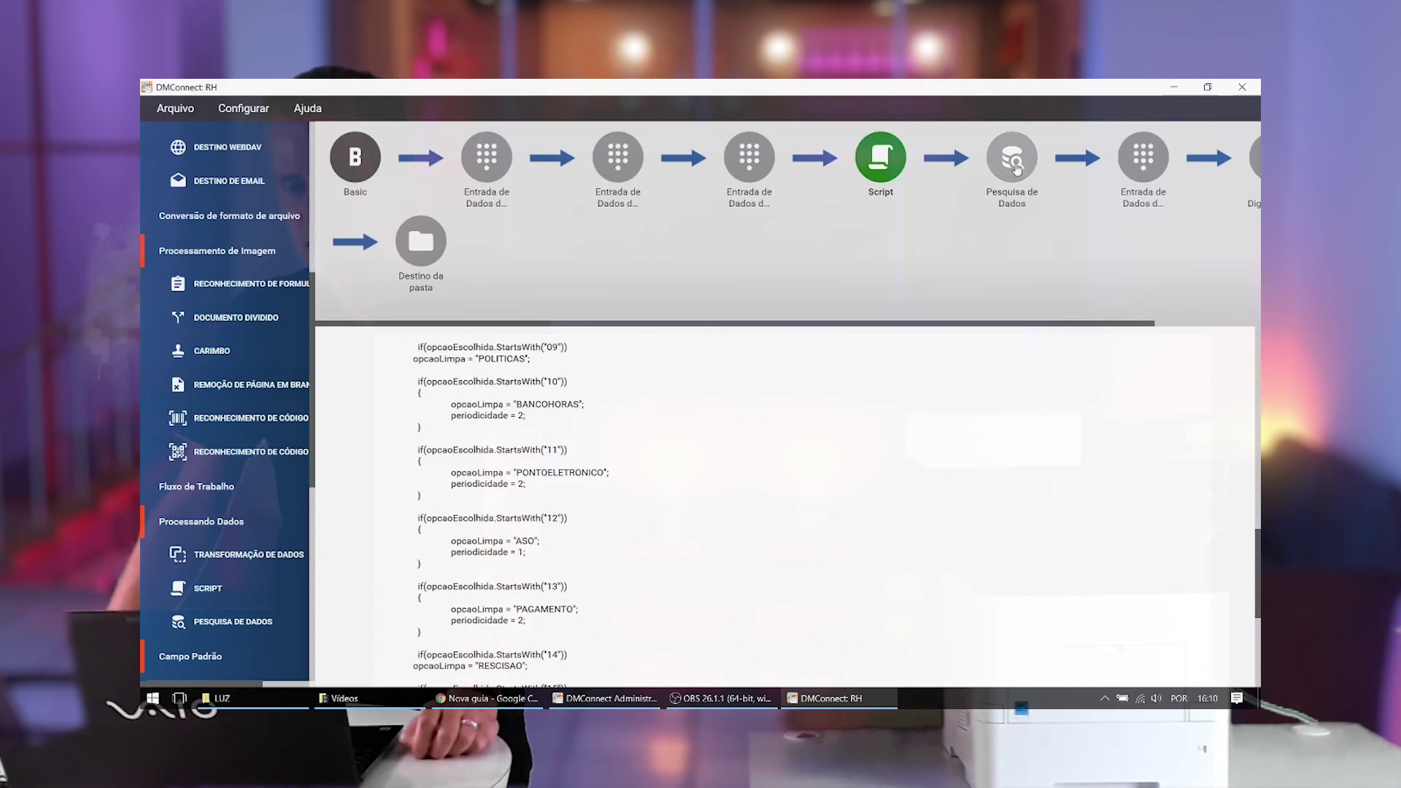
- Replace the Pesquisa de Dados filter value with a sample CPF and test the lookup
left_click(1018, 168)
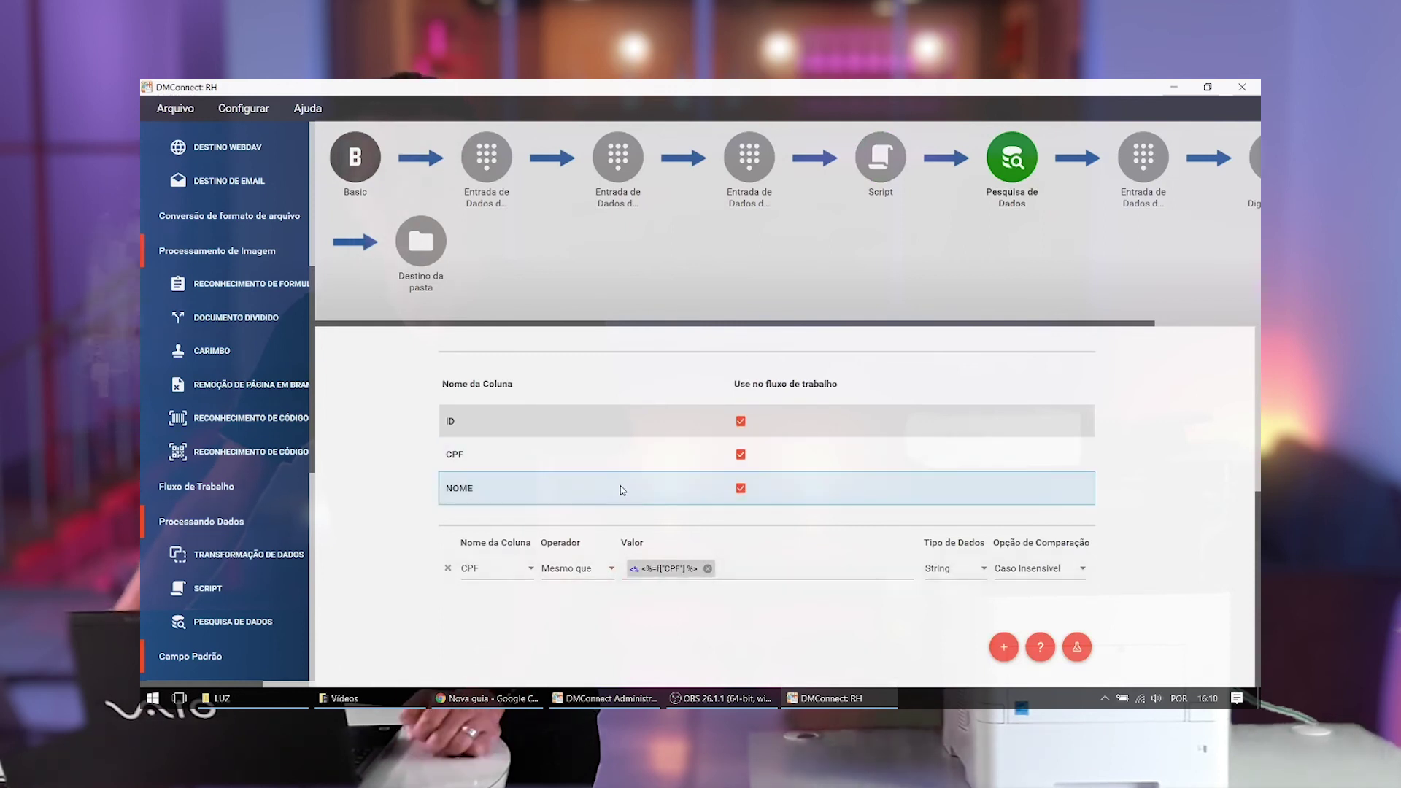
left_click(708, 571)
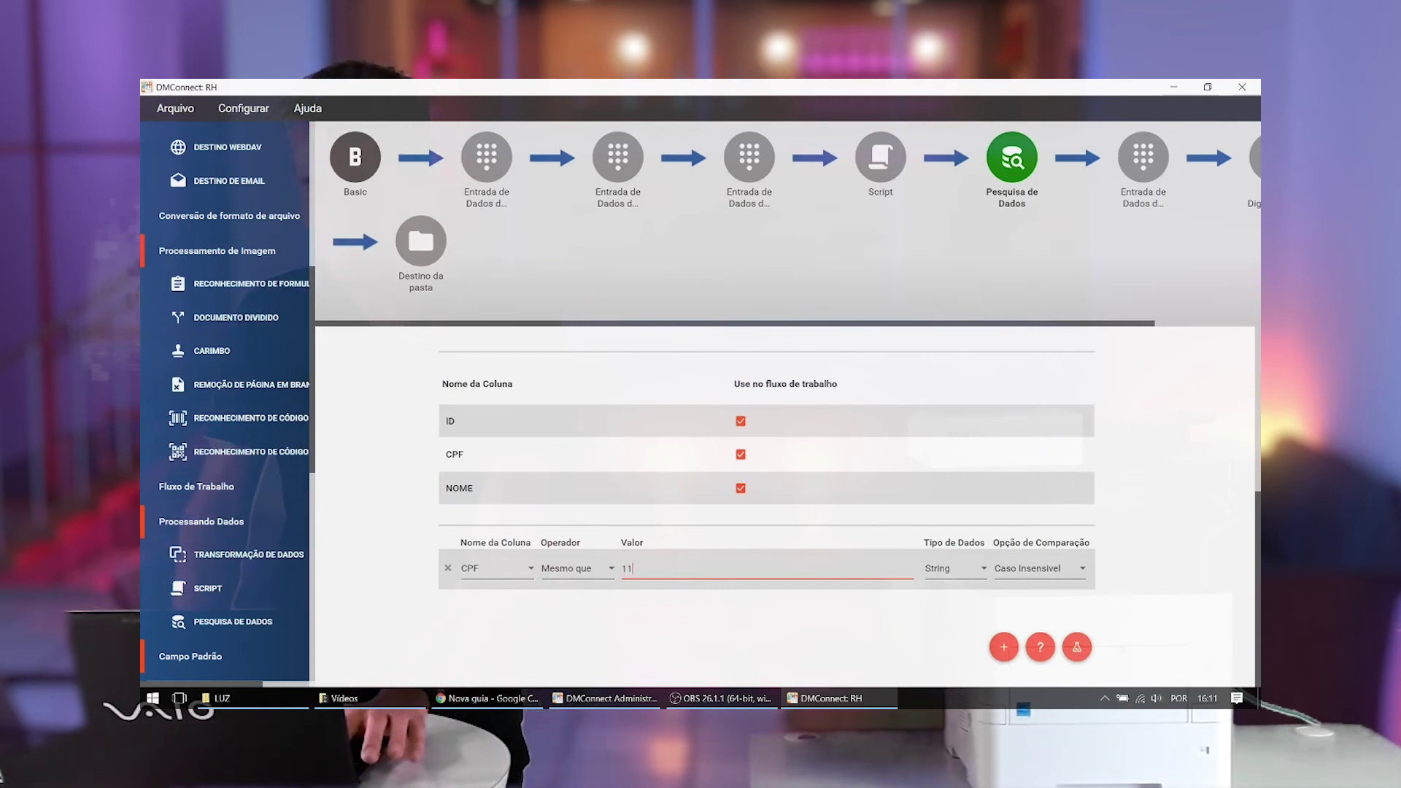
key("BackSpace")
key("BackSpace")
key("BackSpace")
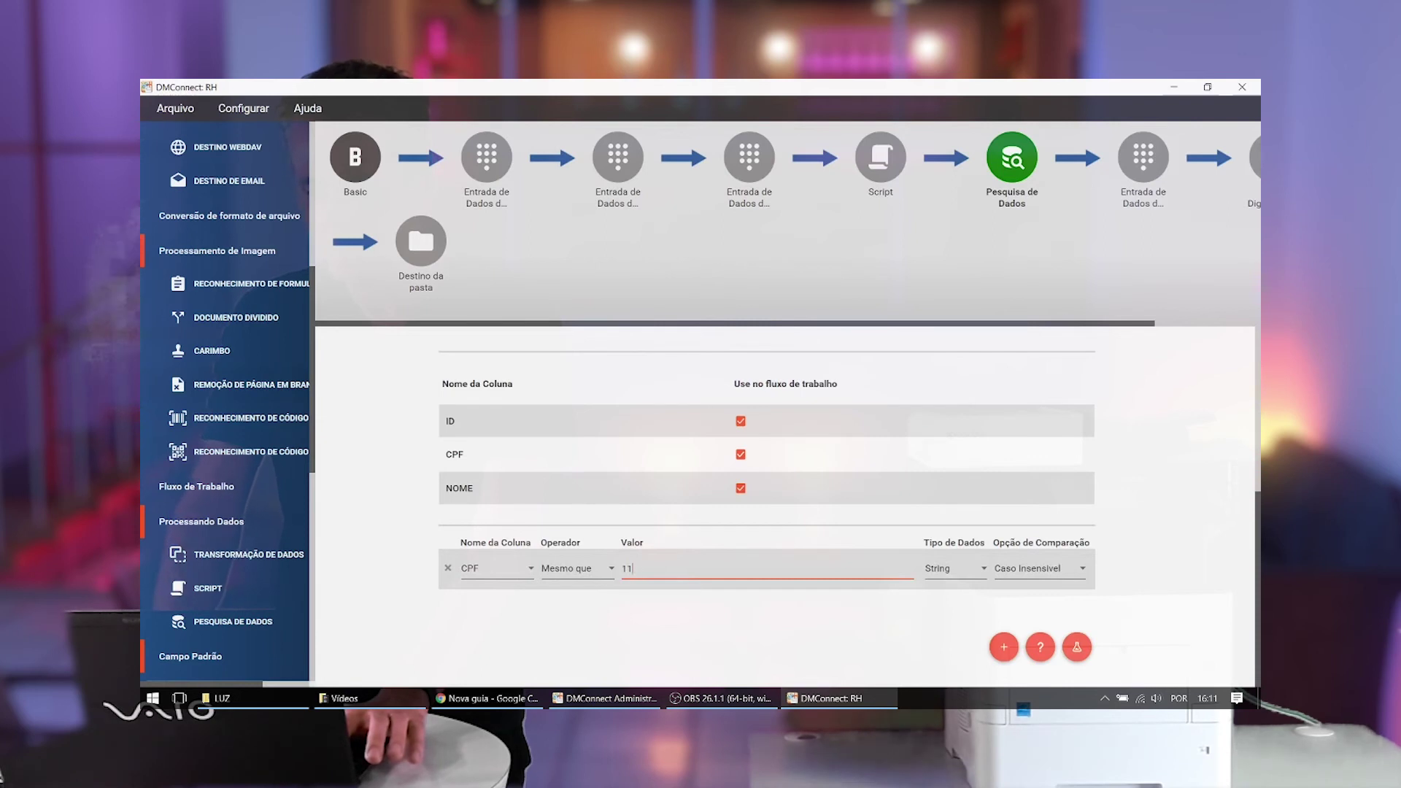
type("112")
key("BackSpace")
key("BackSpace")
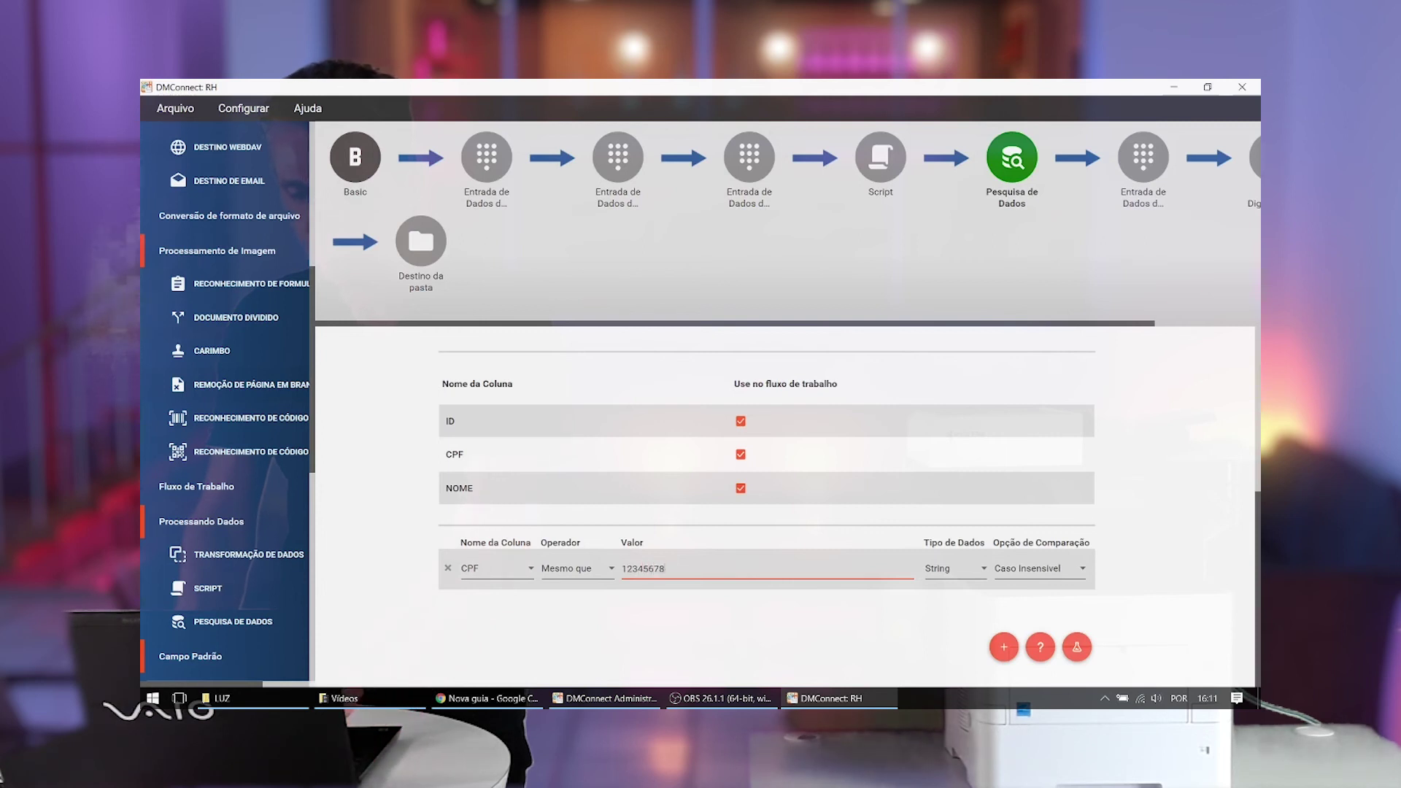
type("2345678900")
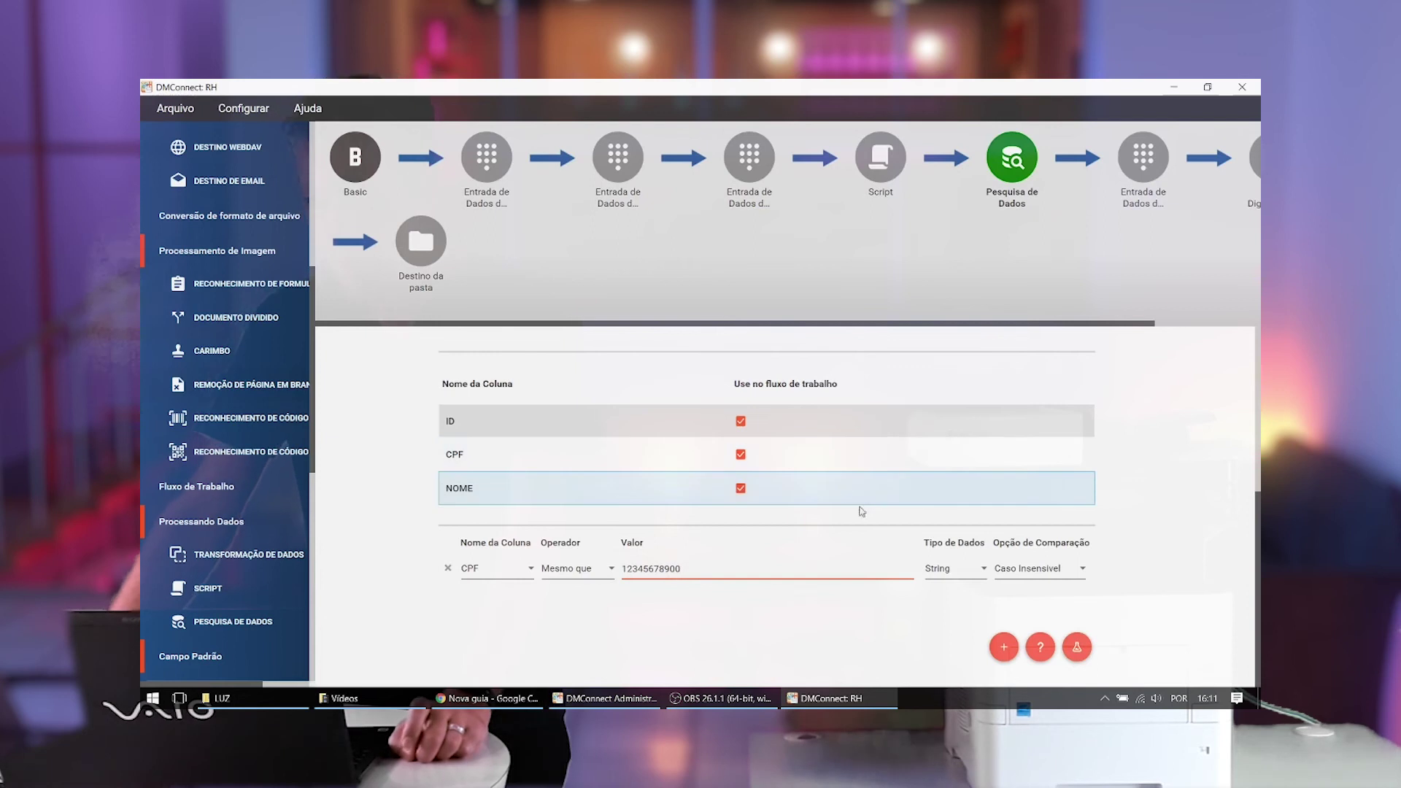
left_click(1077, 650)
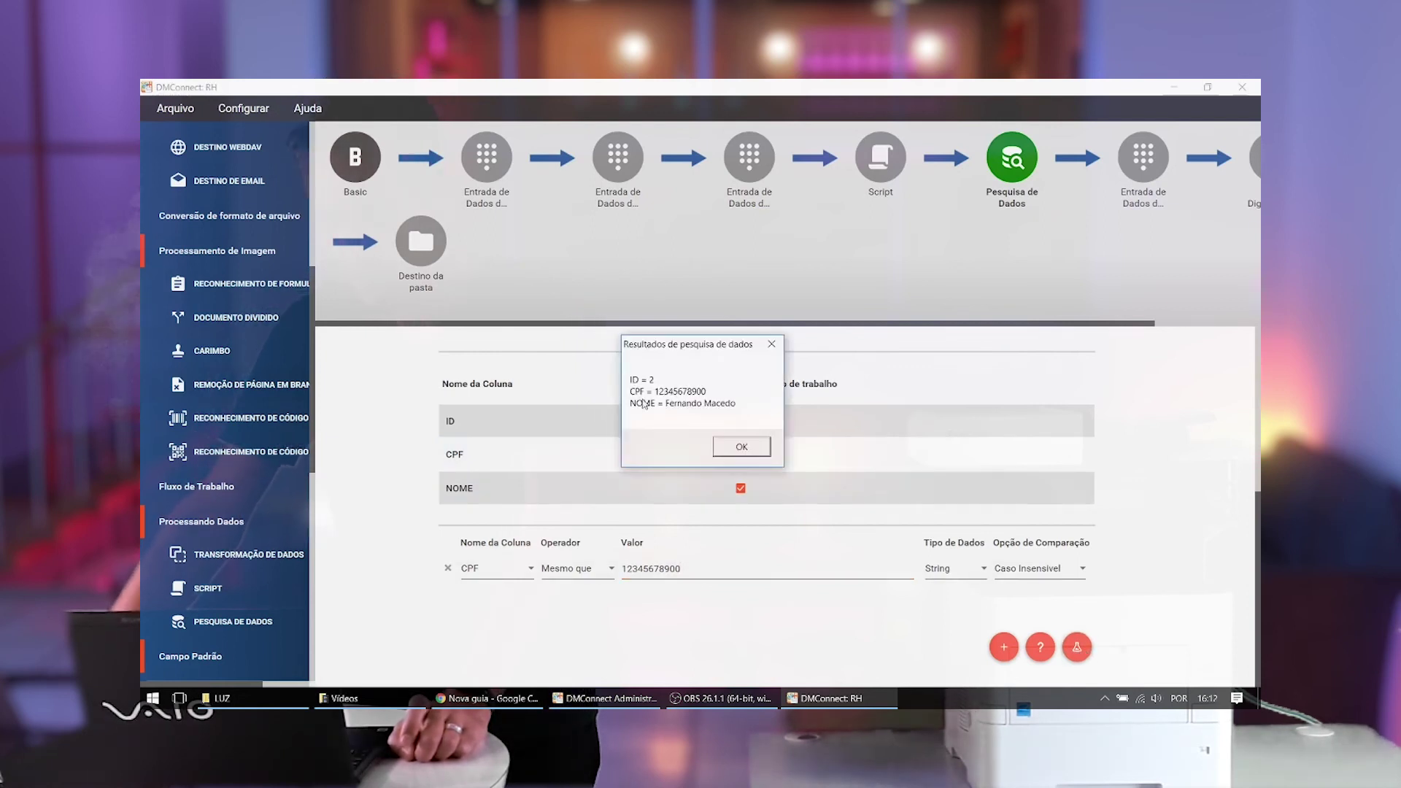
- Change the sample CPF's last digit and test the lookup again
left_click(740, 447)
left_click(705, 569)
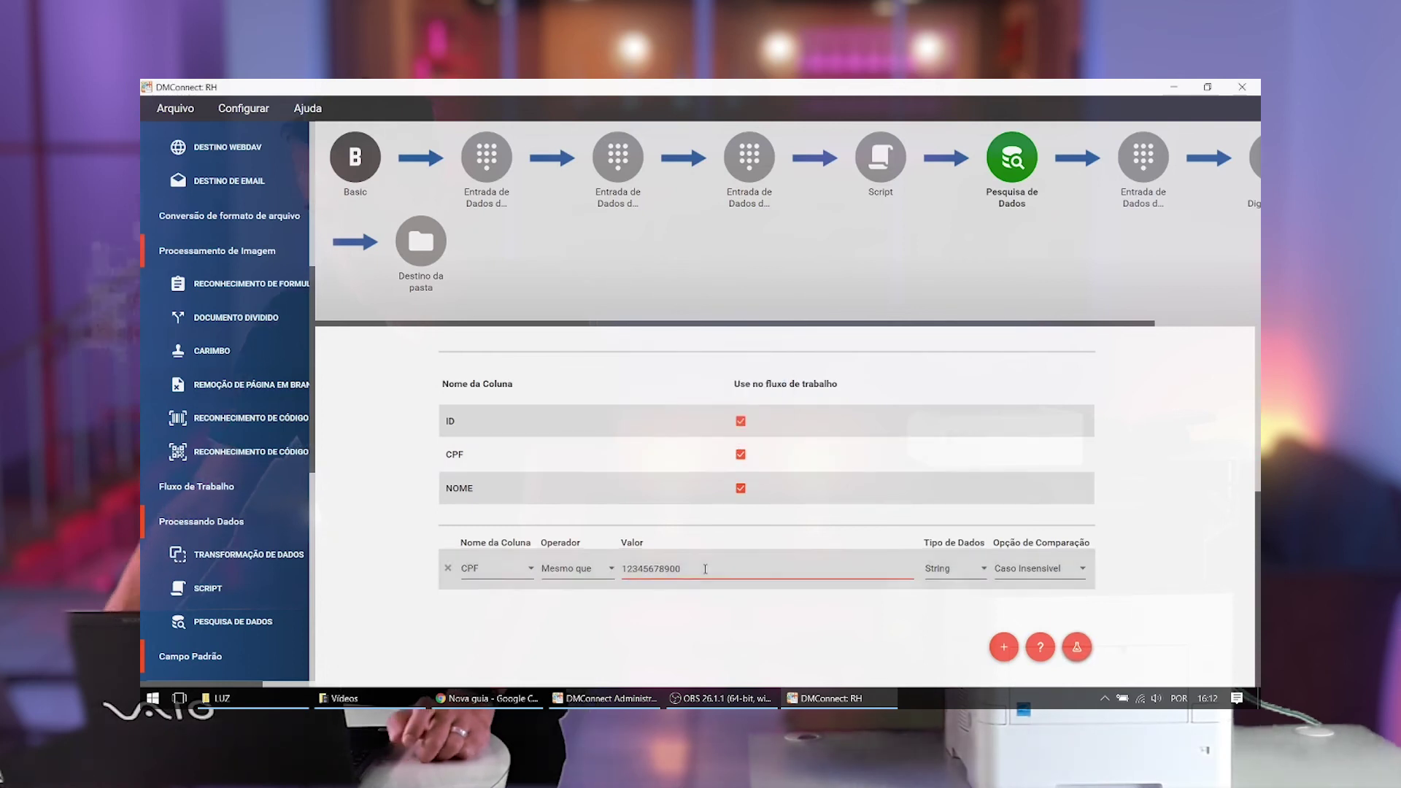
key("BackSpace")
type("1")
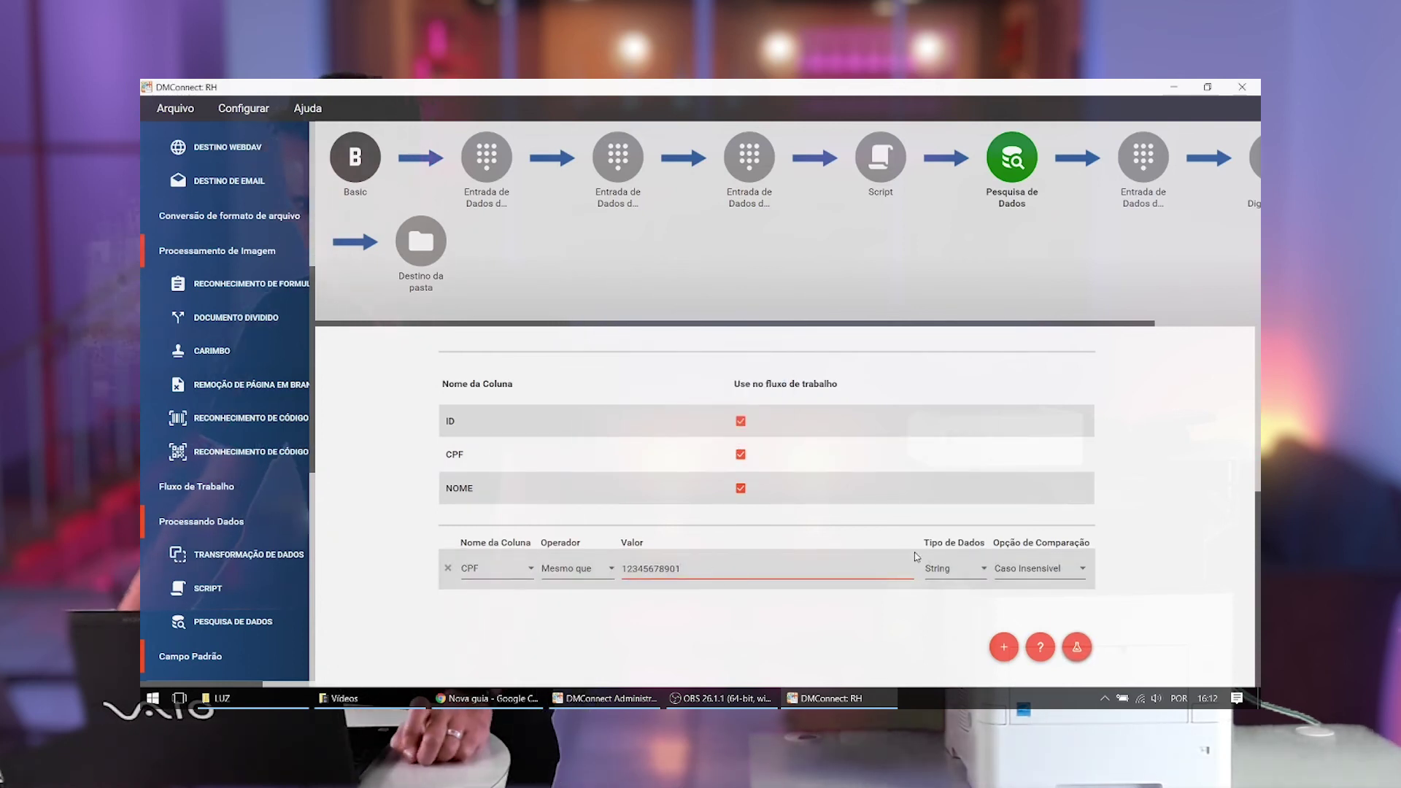
left_click(1078, 648)
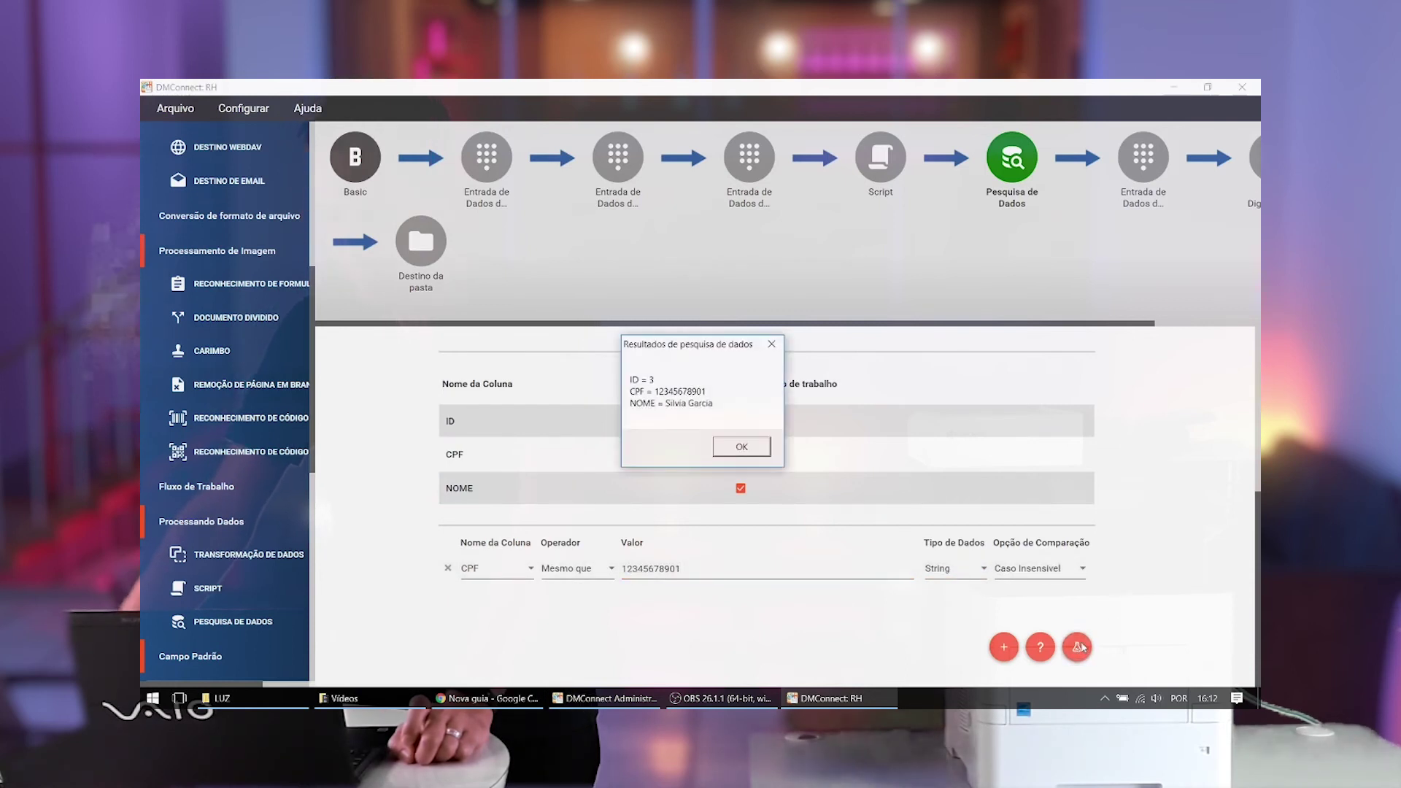
left_click(752, 453)
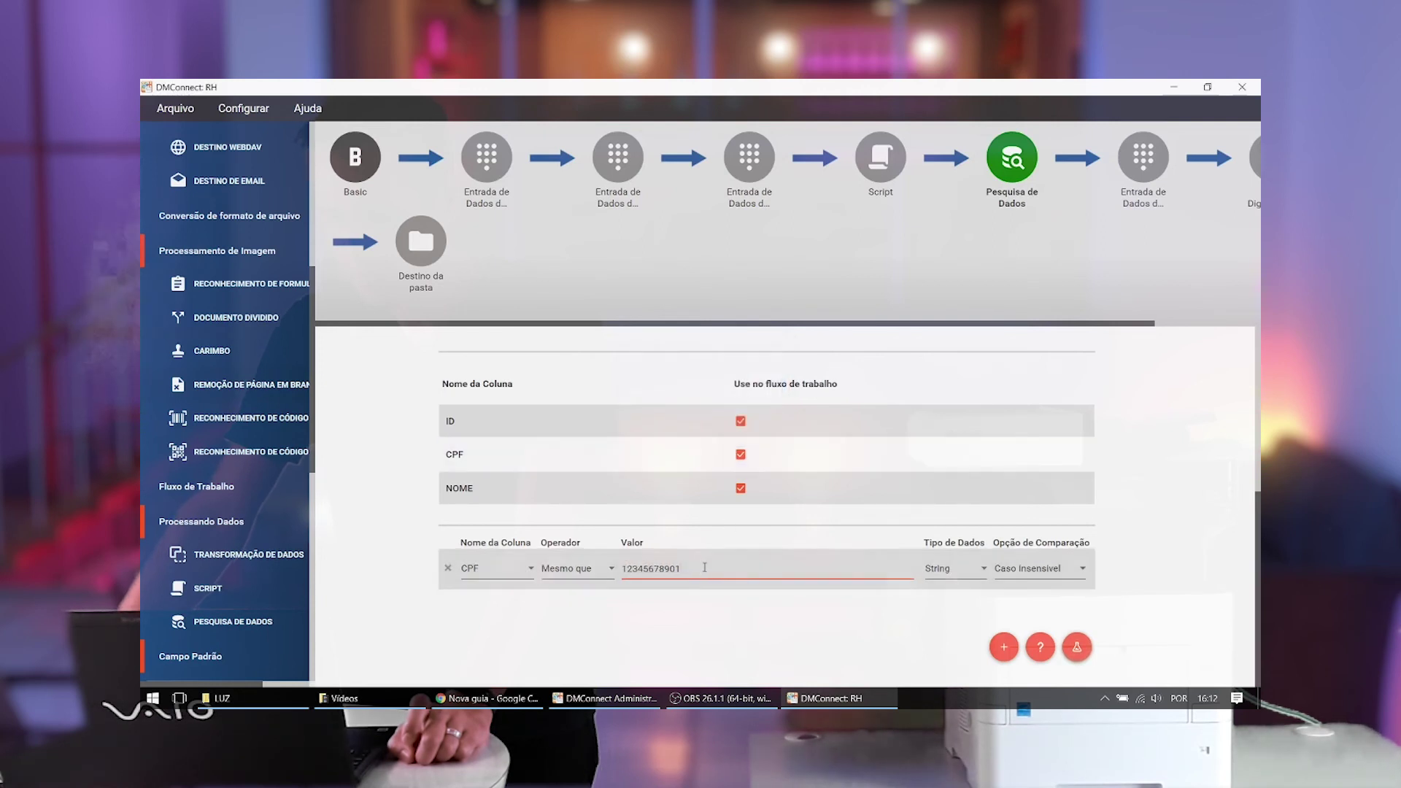
- Put the workflow's CPF field back into the filter Valor in place of the test value
left_click_drag(708, 568, 624, 570)
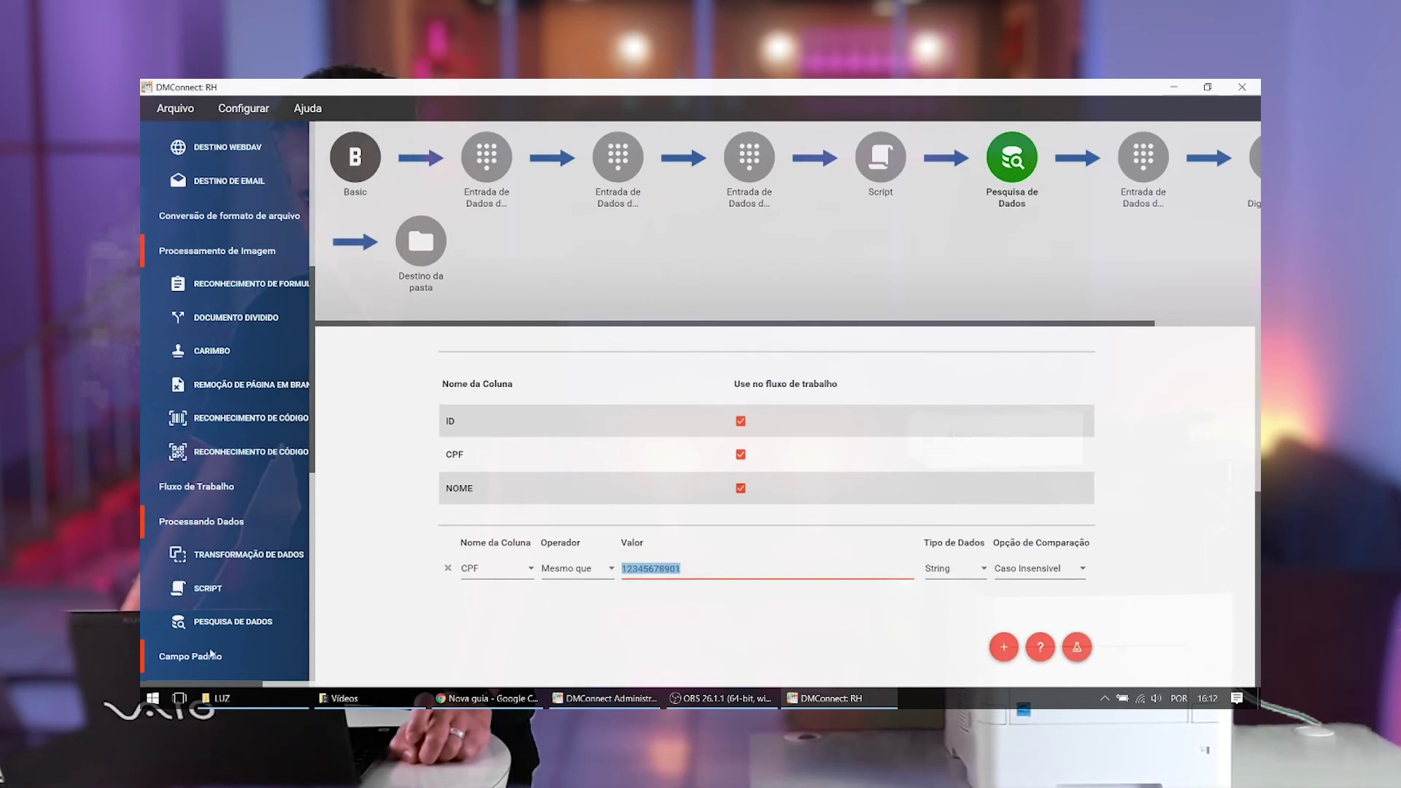
key("BackSpace")
scroll(277, 593, "down", 5)
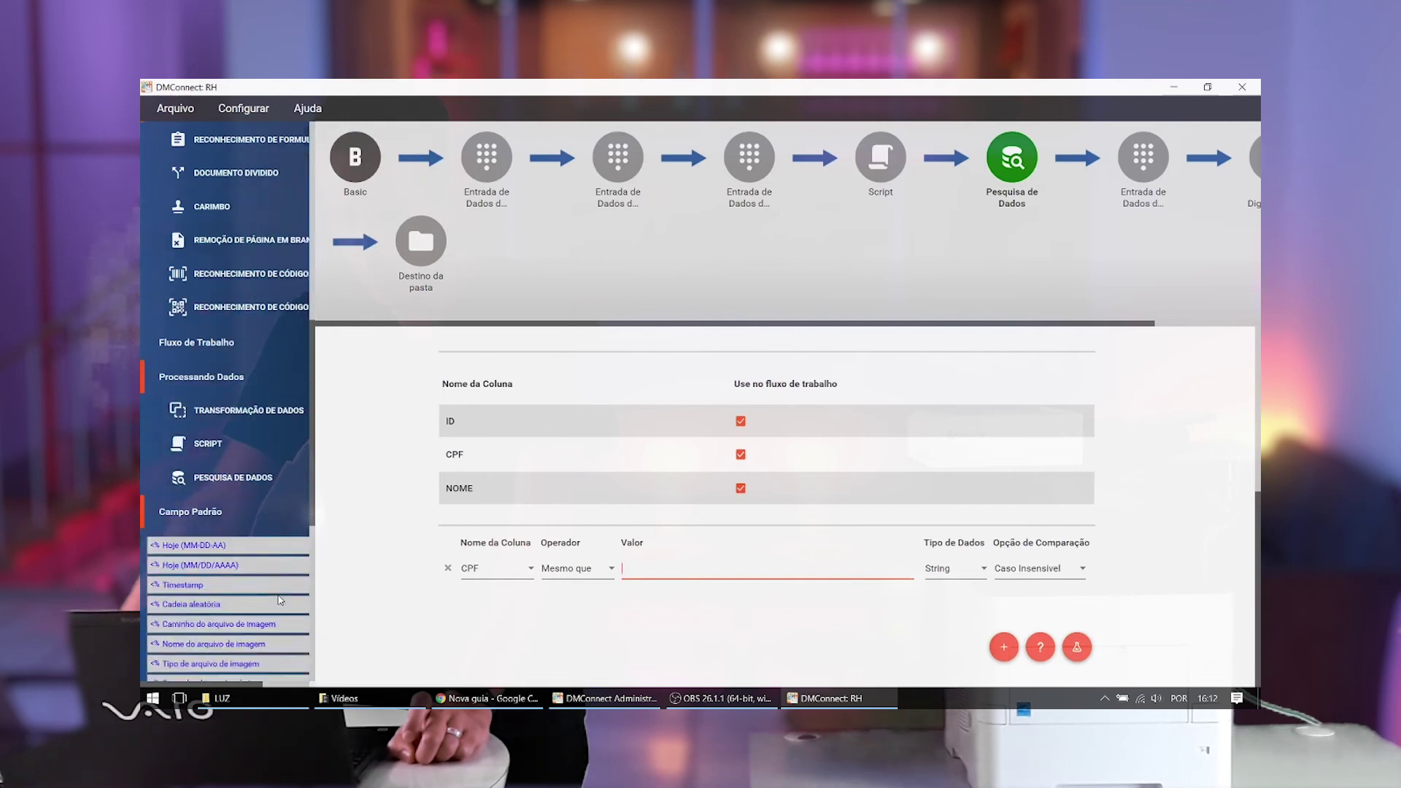
scroll(279, 600, "down", 3)
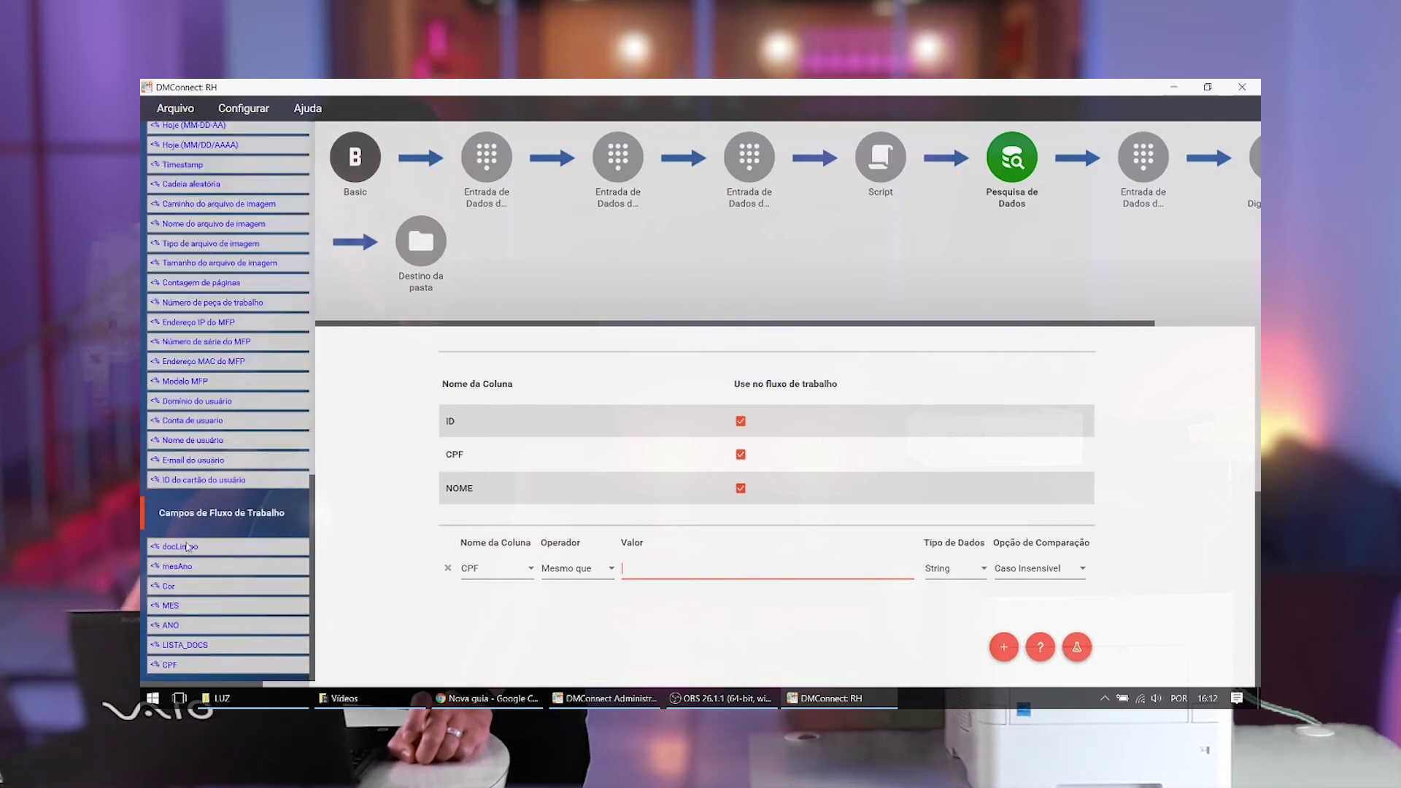
left_click_drag(173, 666, 170, 664)
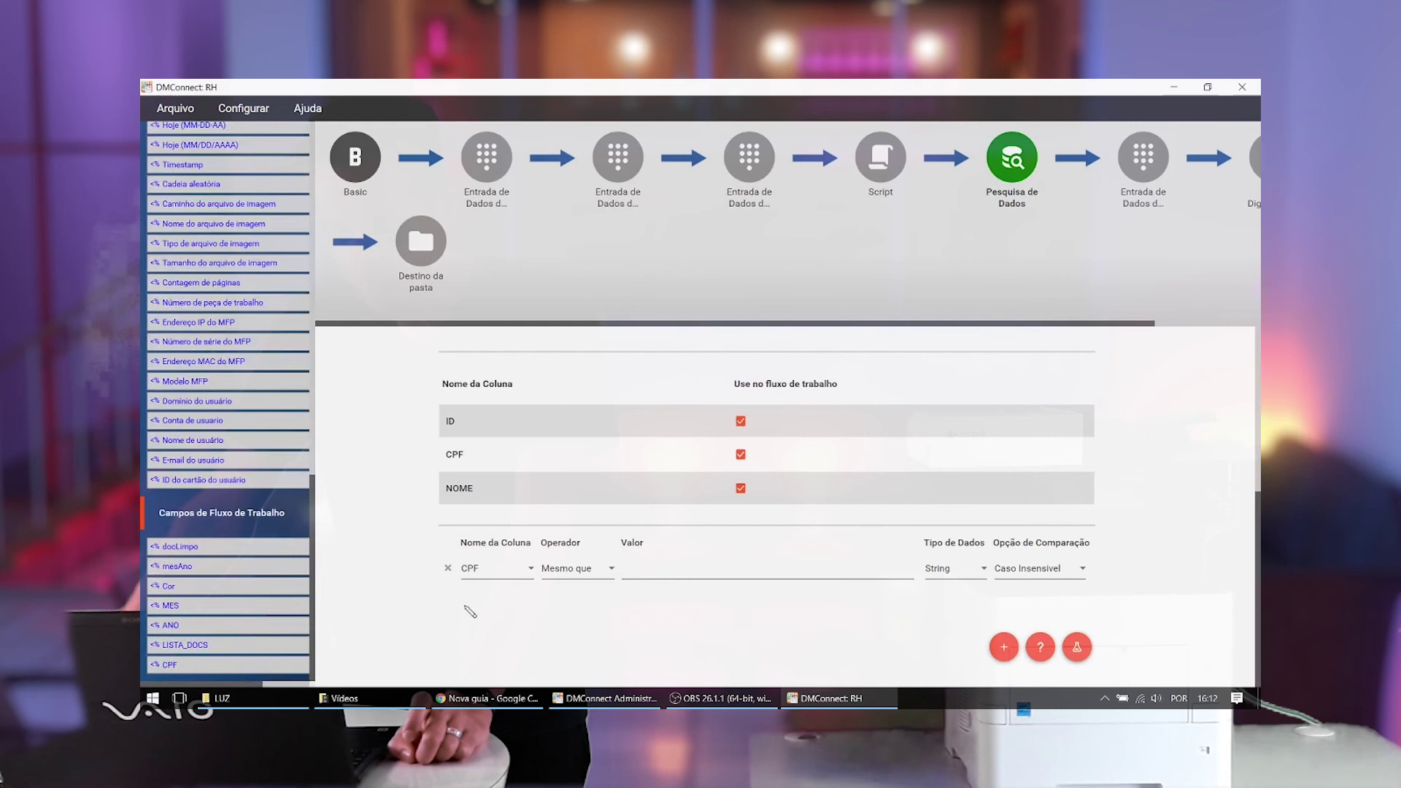
left_click_drag(661, 570, 659, 569)
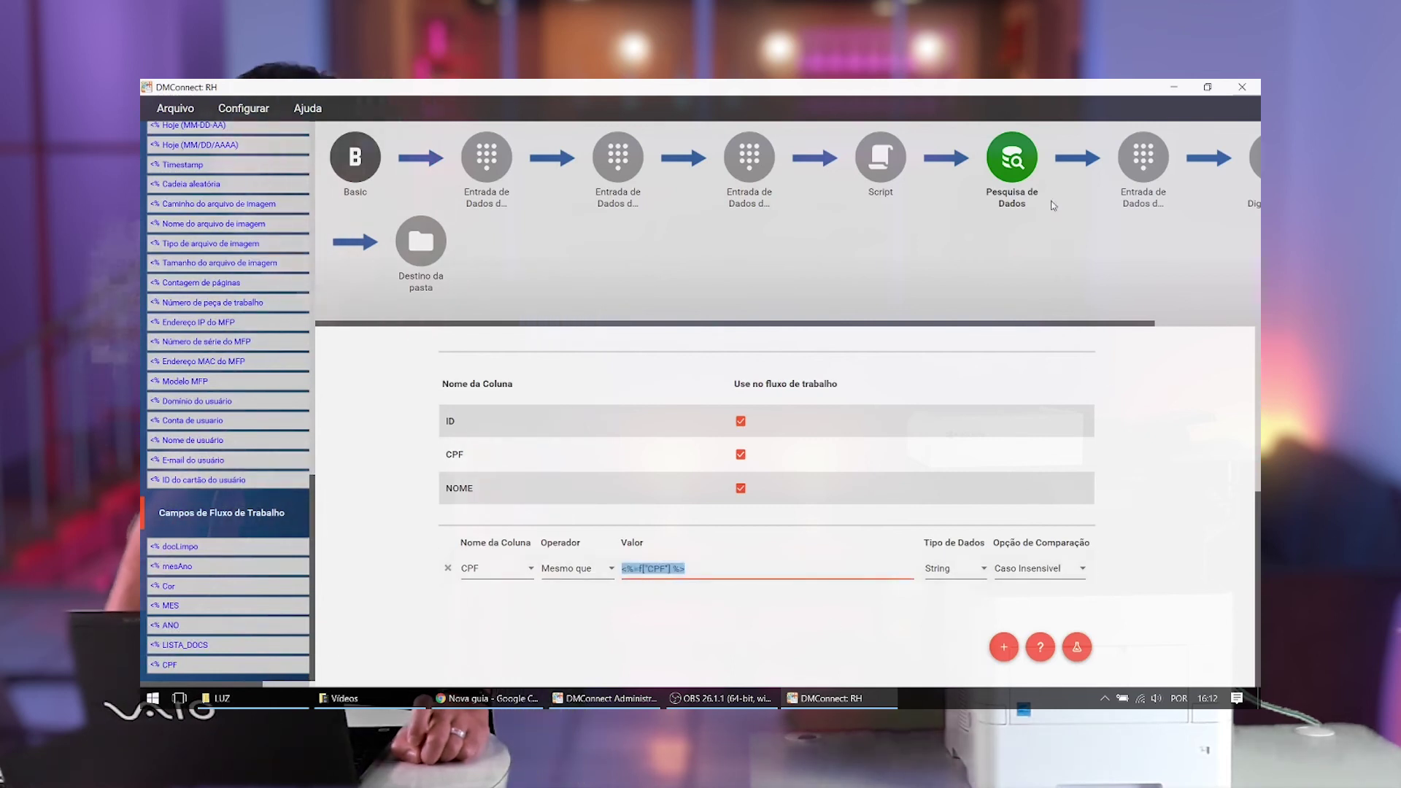
- Review the CONFIRMAR field asking 'Confirme o nome do funcionário:', prefilled with the lookup's NOME
left_click(1143, 175)
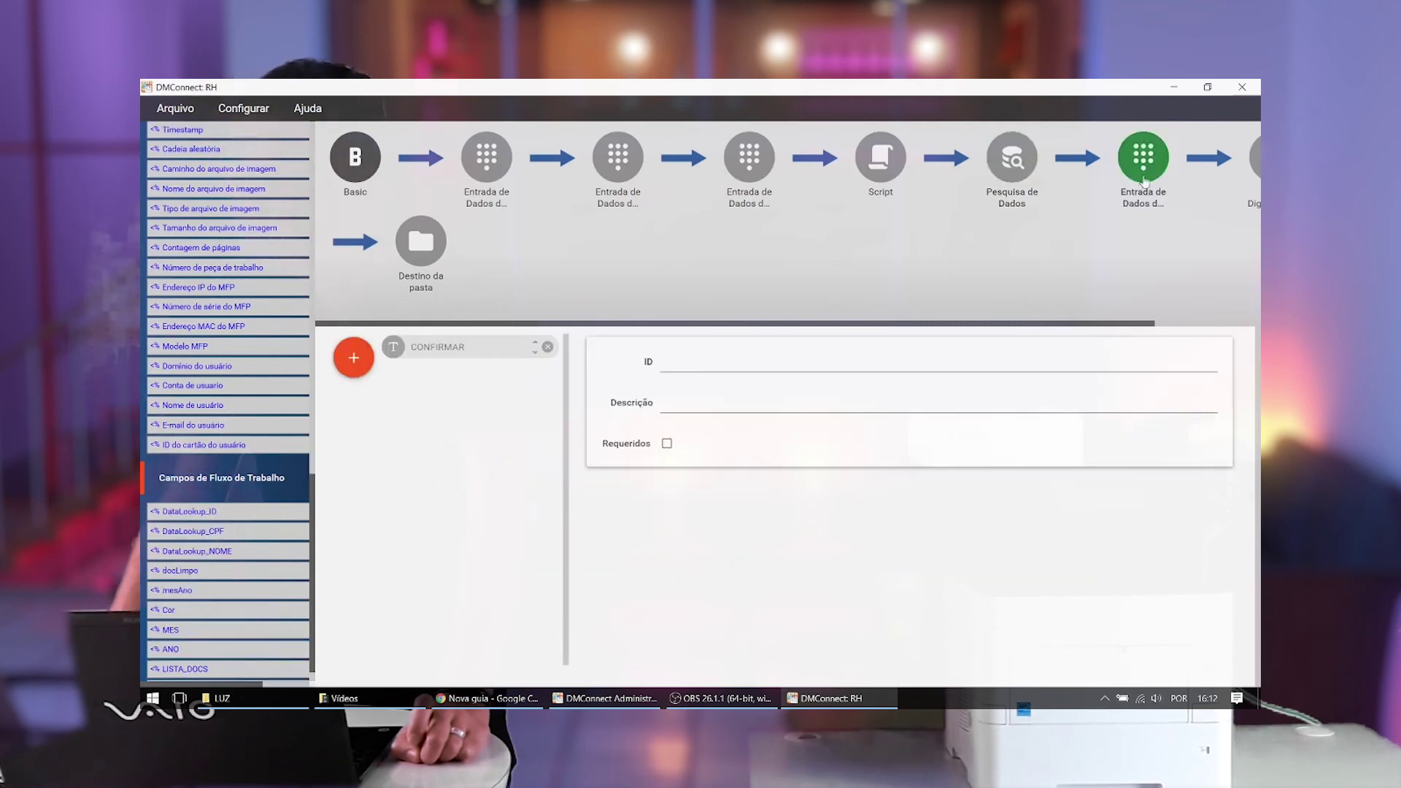
left_click(1024, 422)
left_click(416, 349)
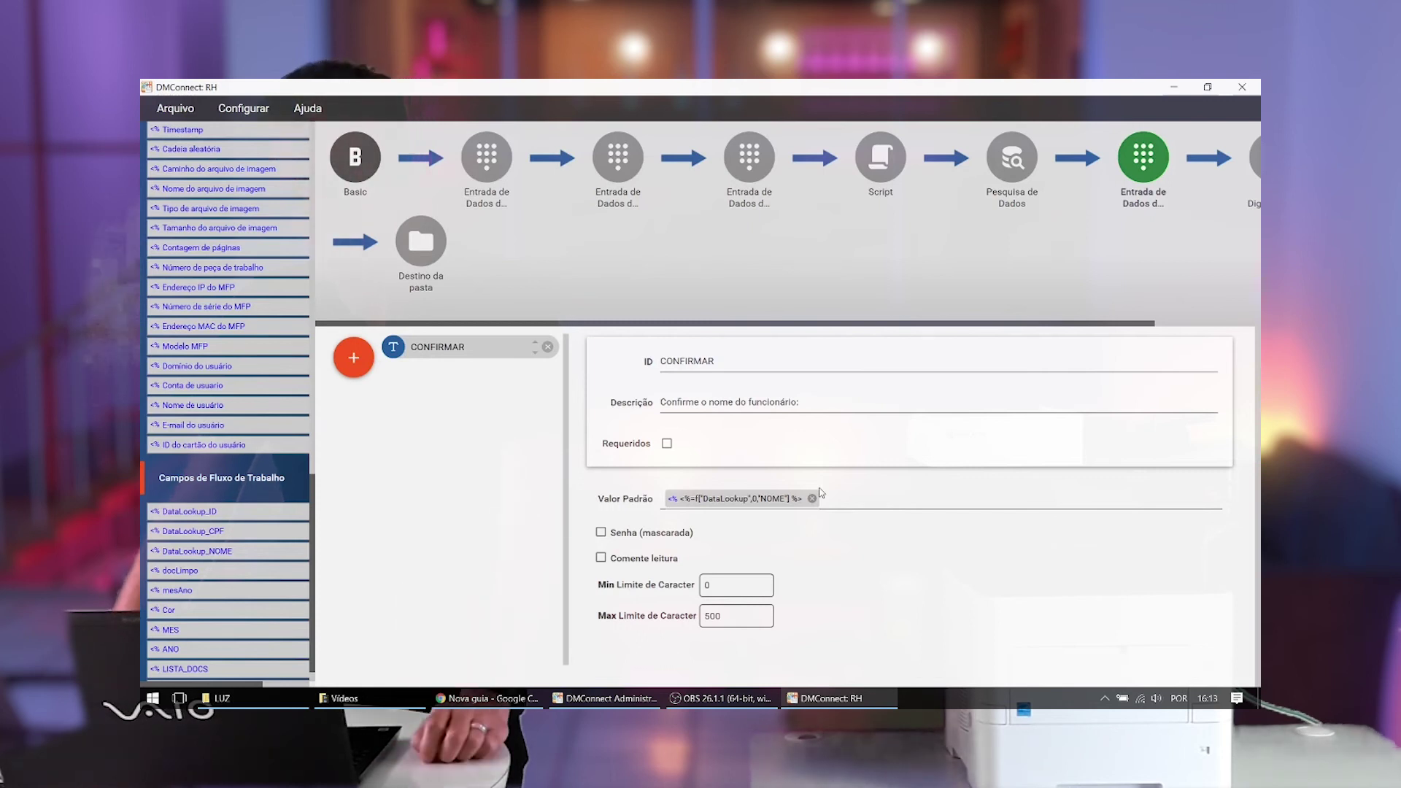
left_click(1256, 208)
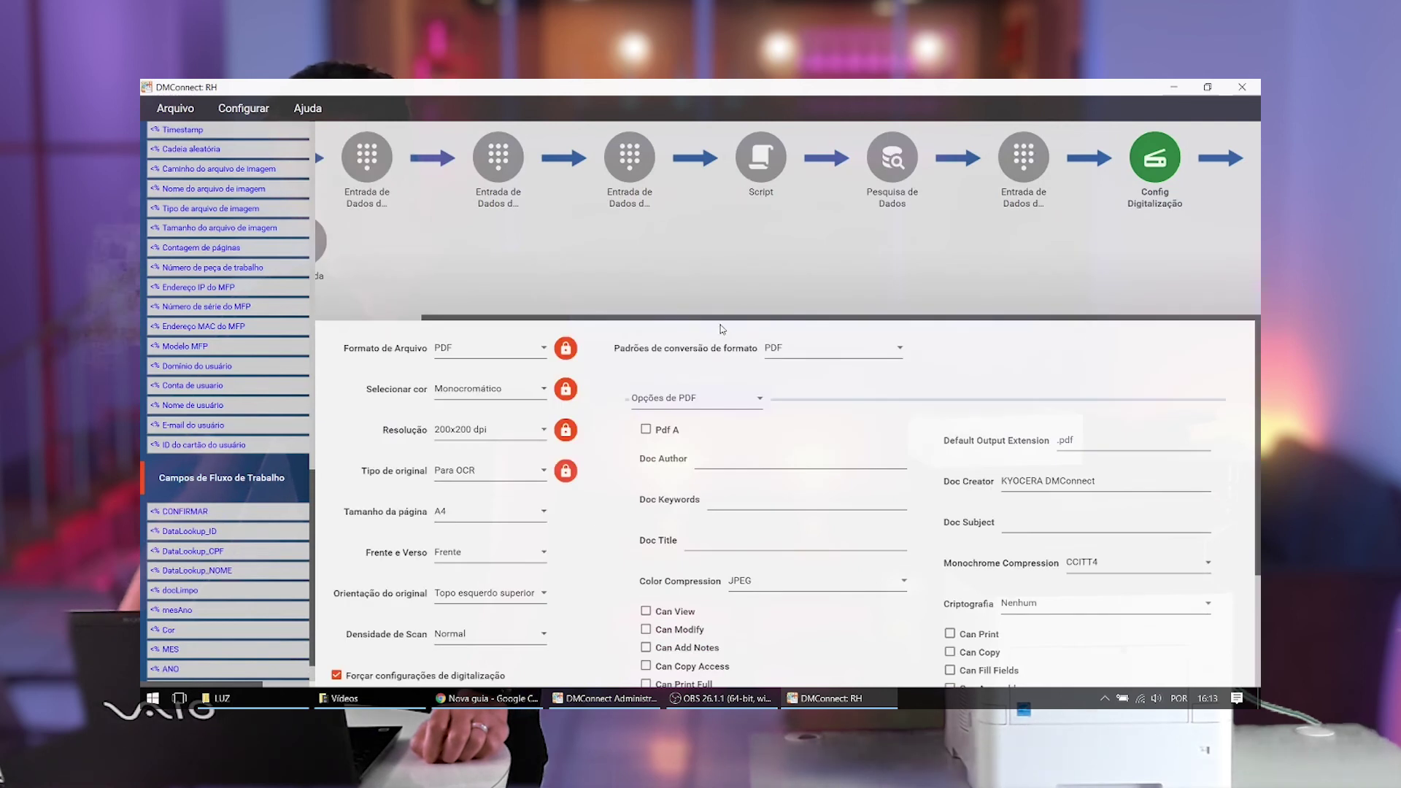
- Scroll the workflow node strip and open the Destino da pasta step
left_click_drag(735, 319, 629, 319)
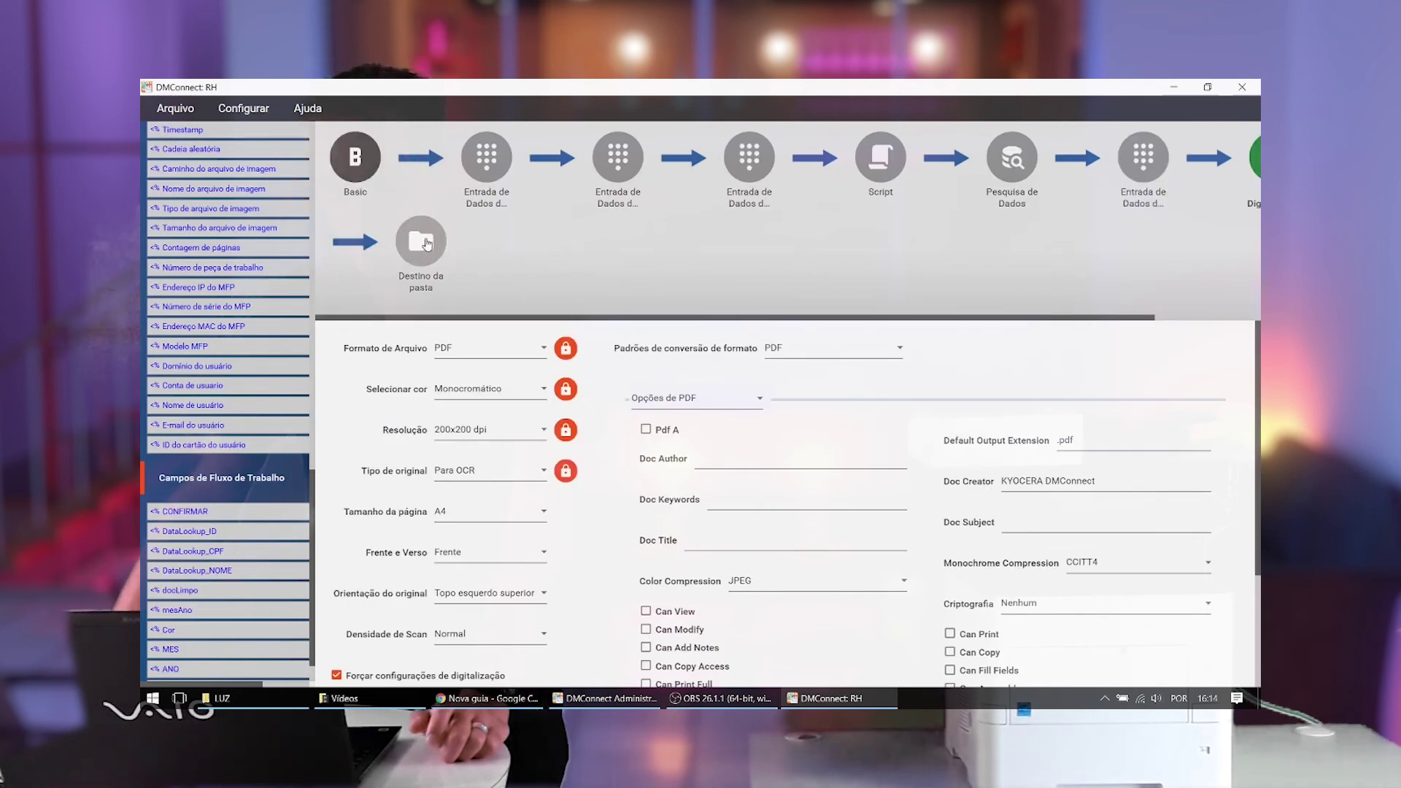
left_click(421, 241)
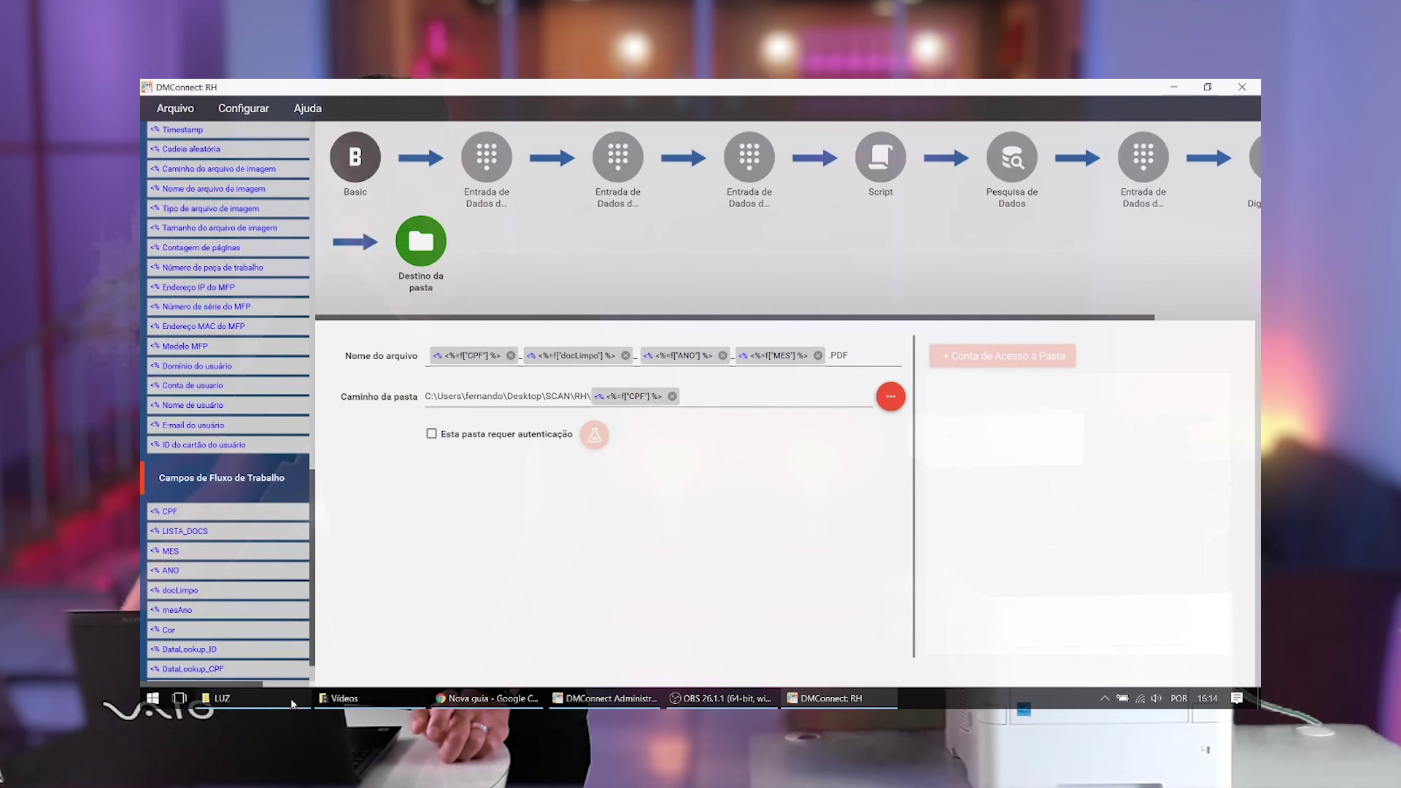
- Bring up File Explorer, go up from CONTAS to SCAN and open the RH folder to check it is empty
left_click(269, 703)
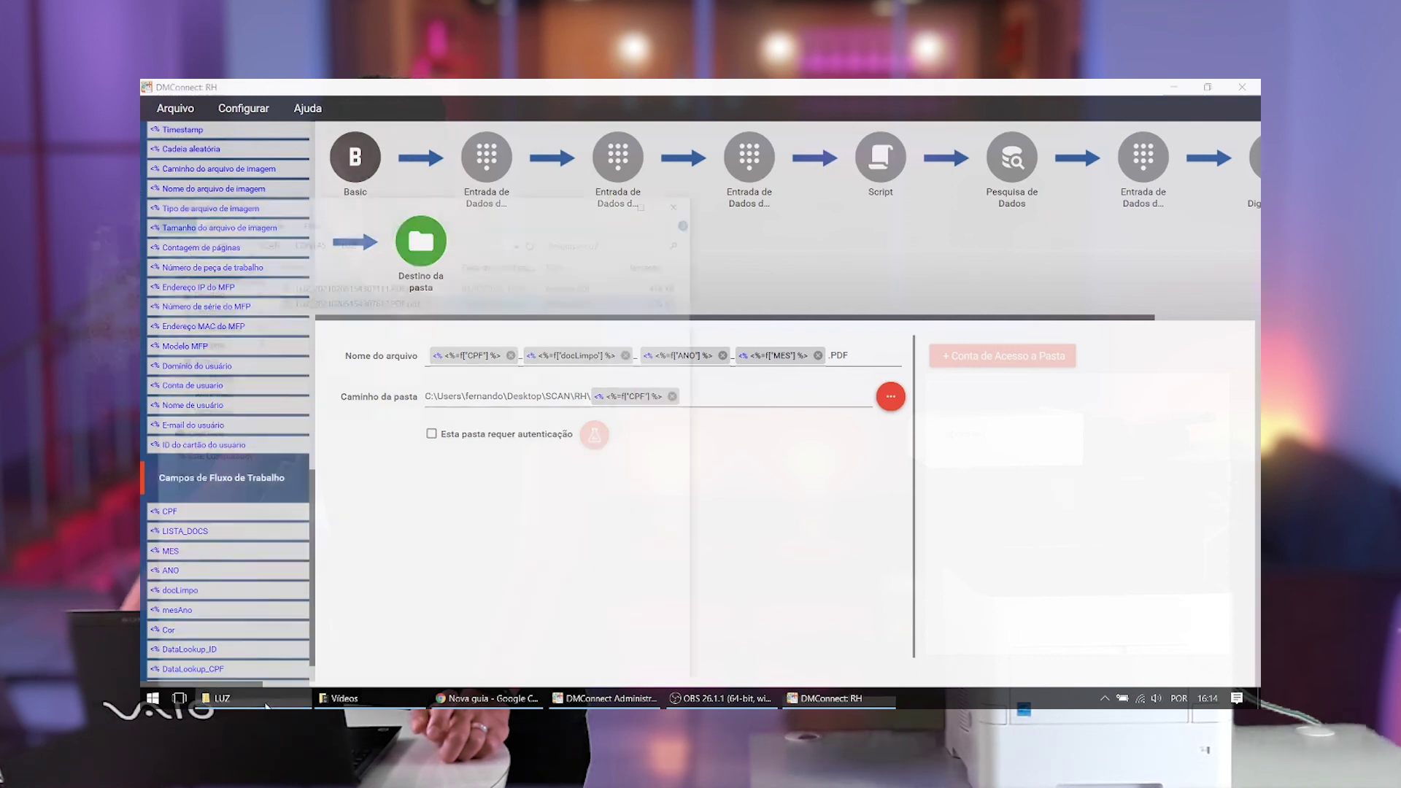
left_click(301, 130)
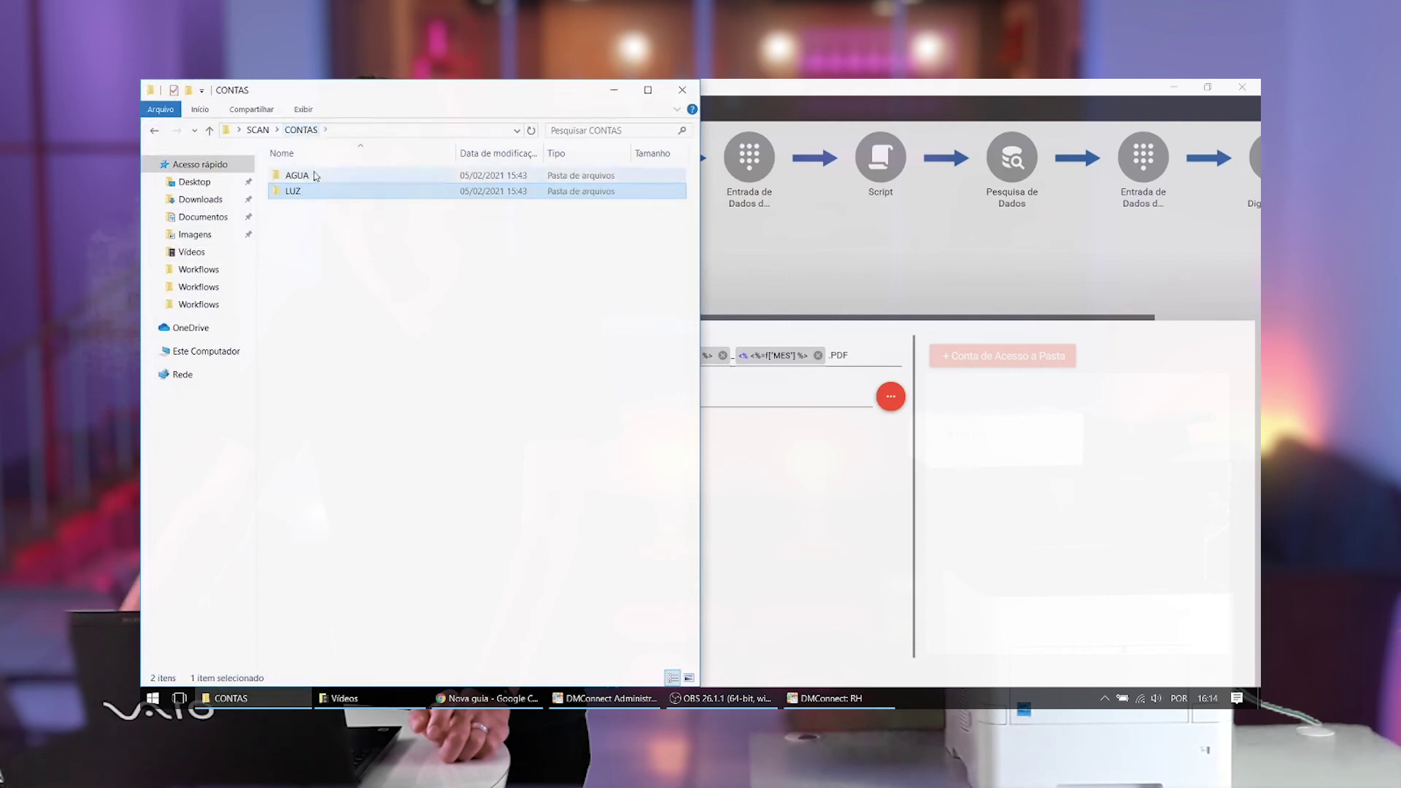
left_click(259, 130)
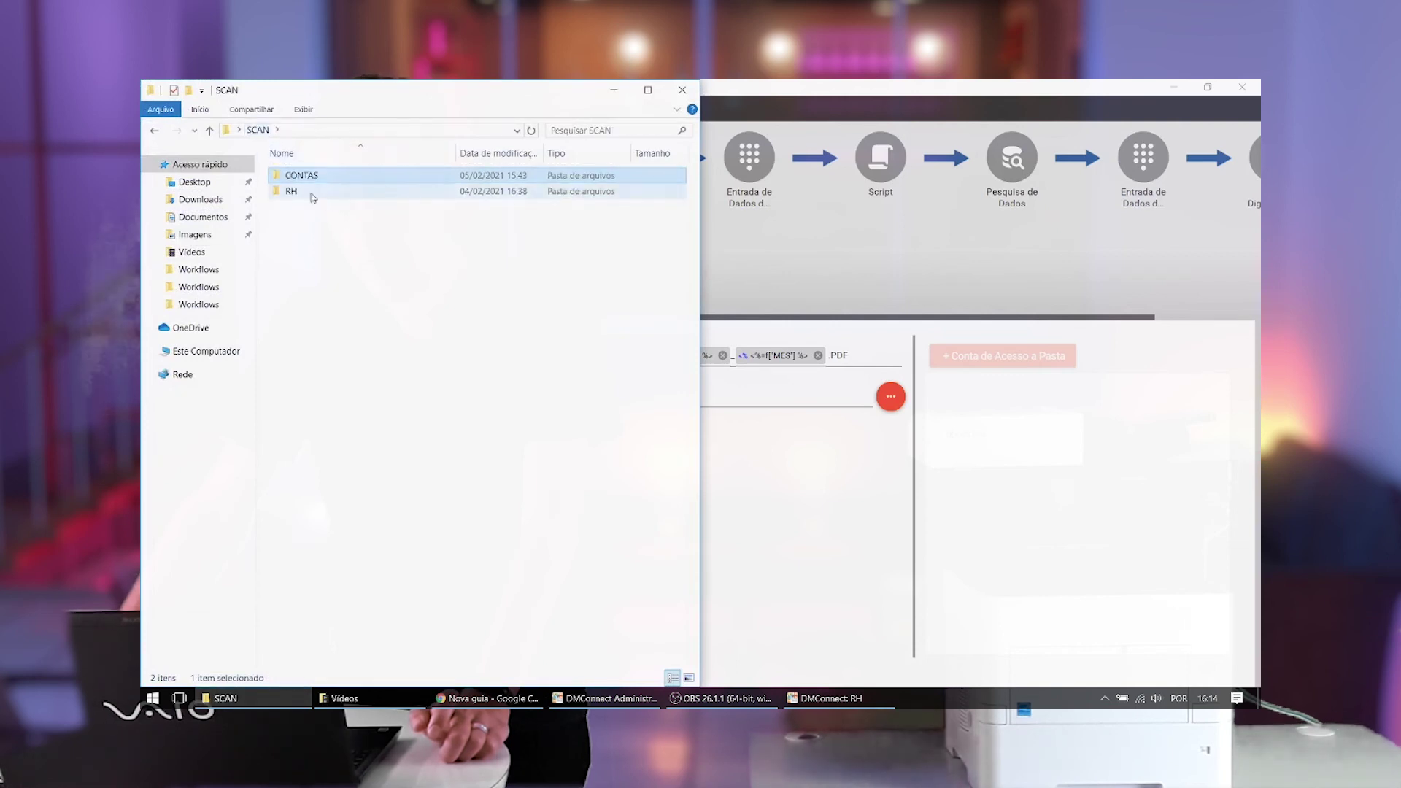
double_click(312, 194)
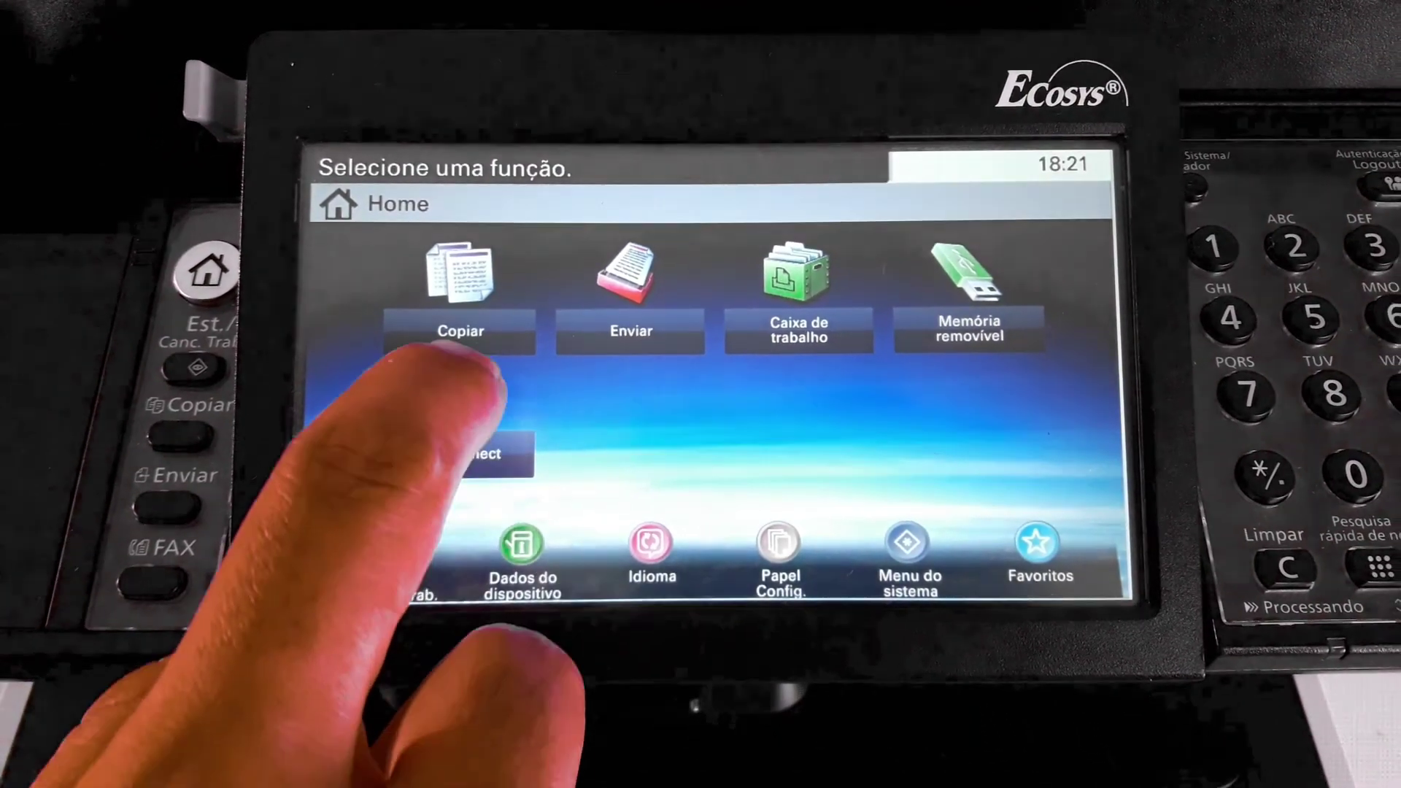
- Launch DMConnect on the printer and enter the employee's CPF
left_click(467, 430)
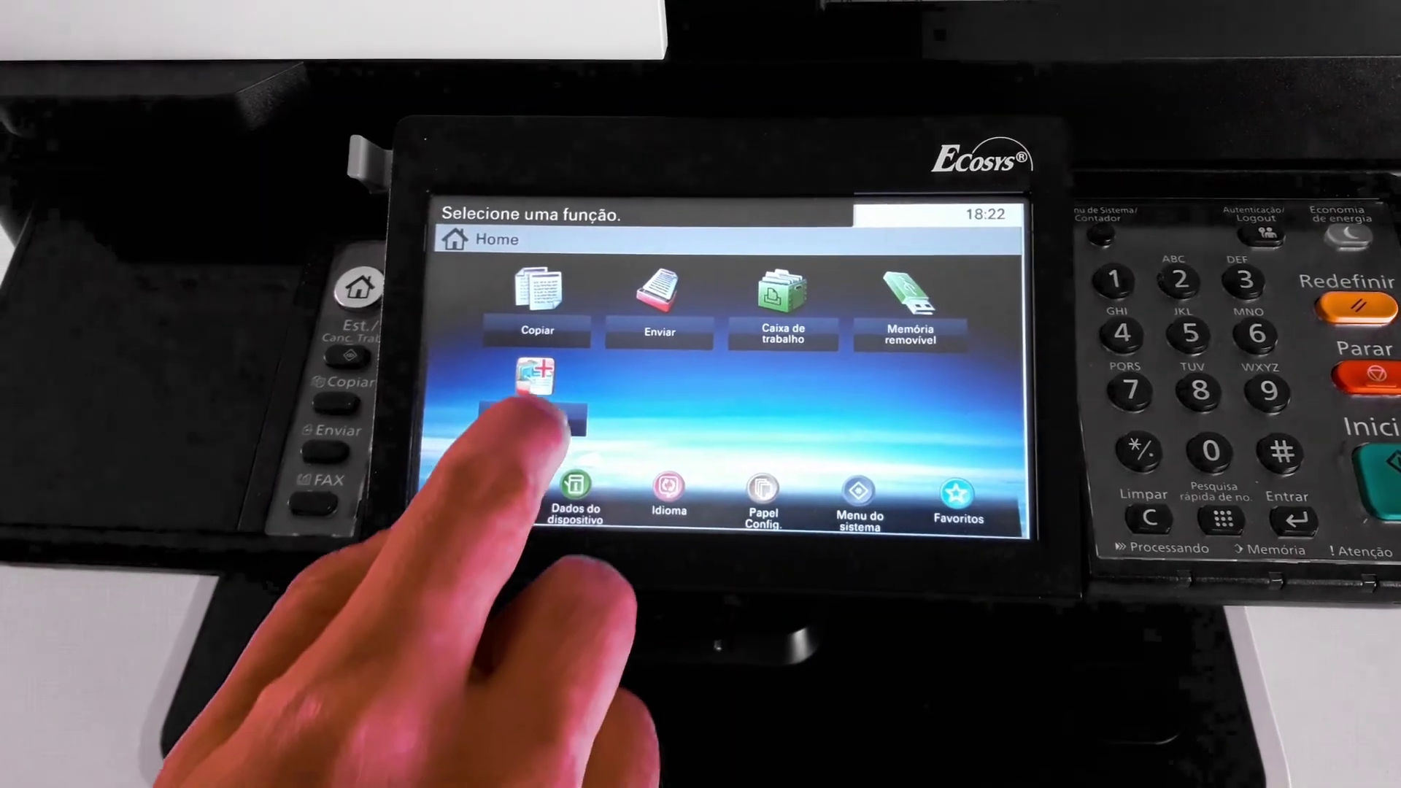
left_click(527, 416)
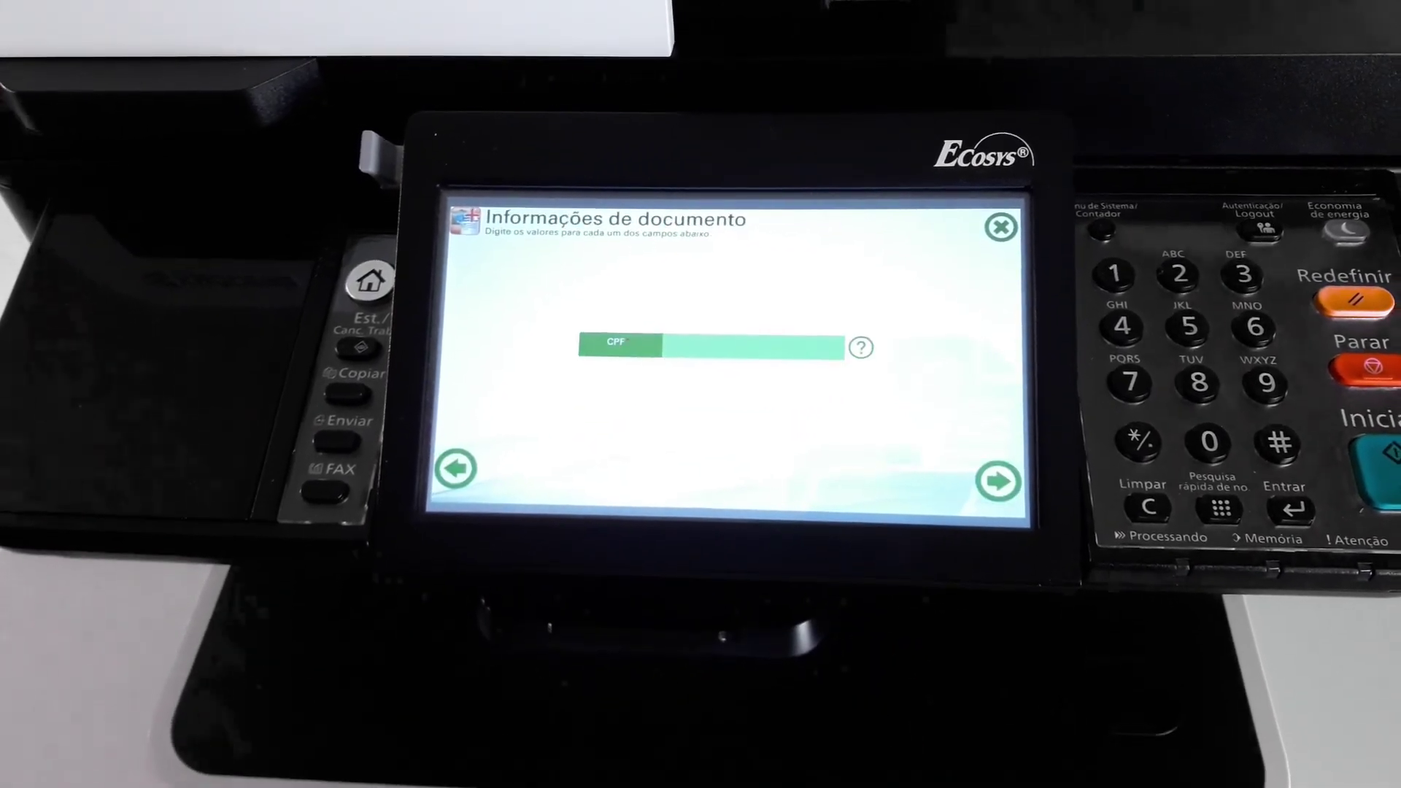
left_click(620, 343)
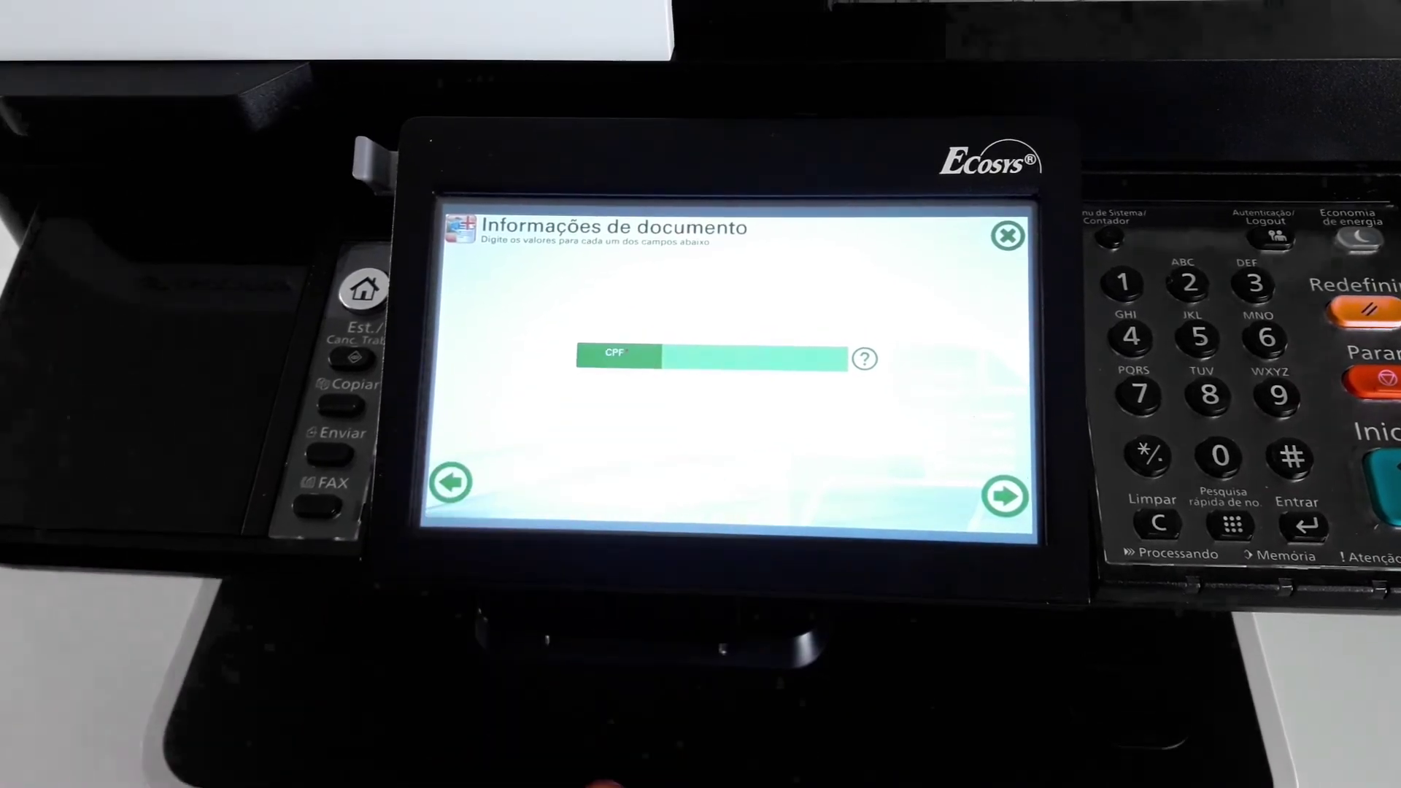
type("12")
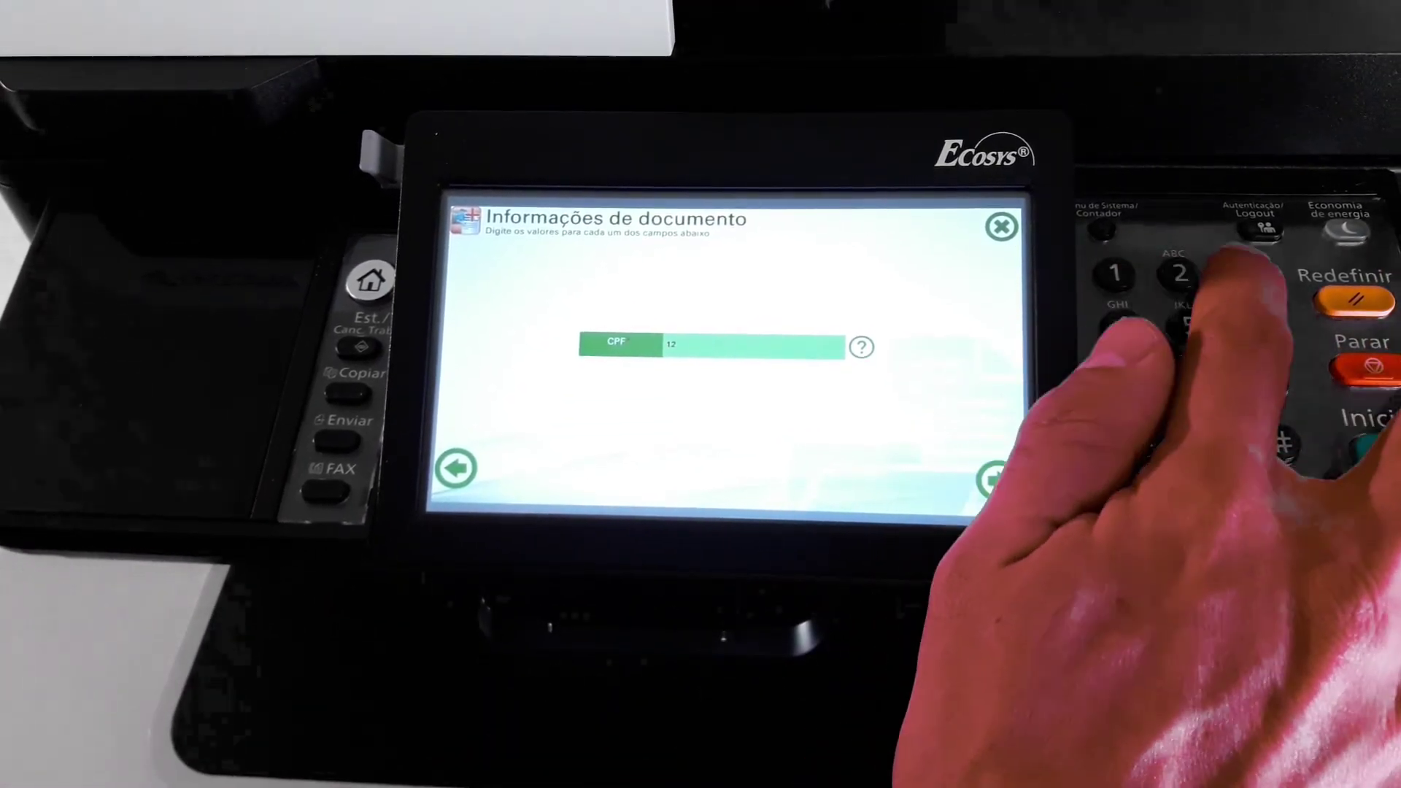
type("345678900")
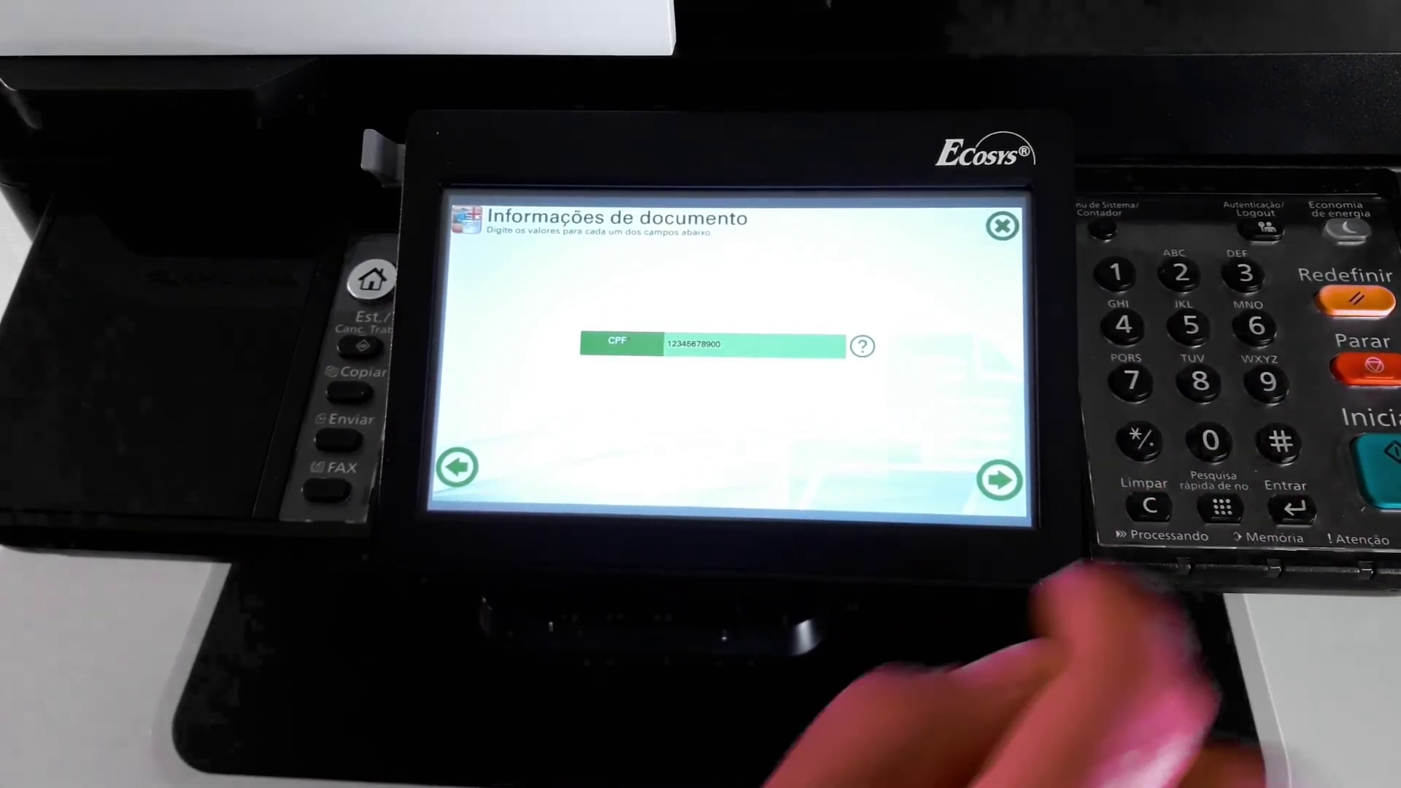
left_click(998, 476)
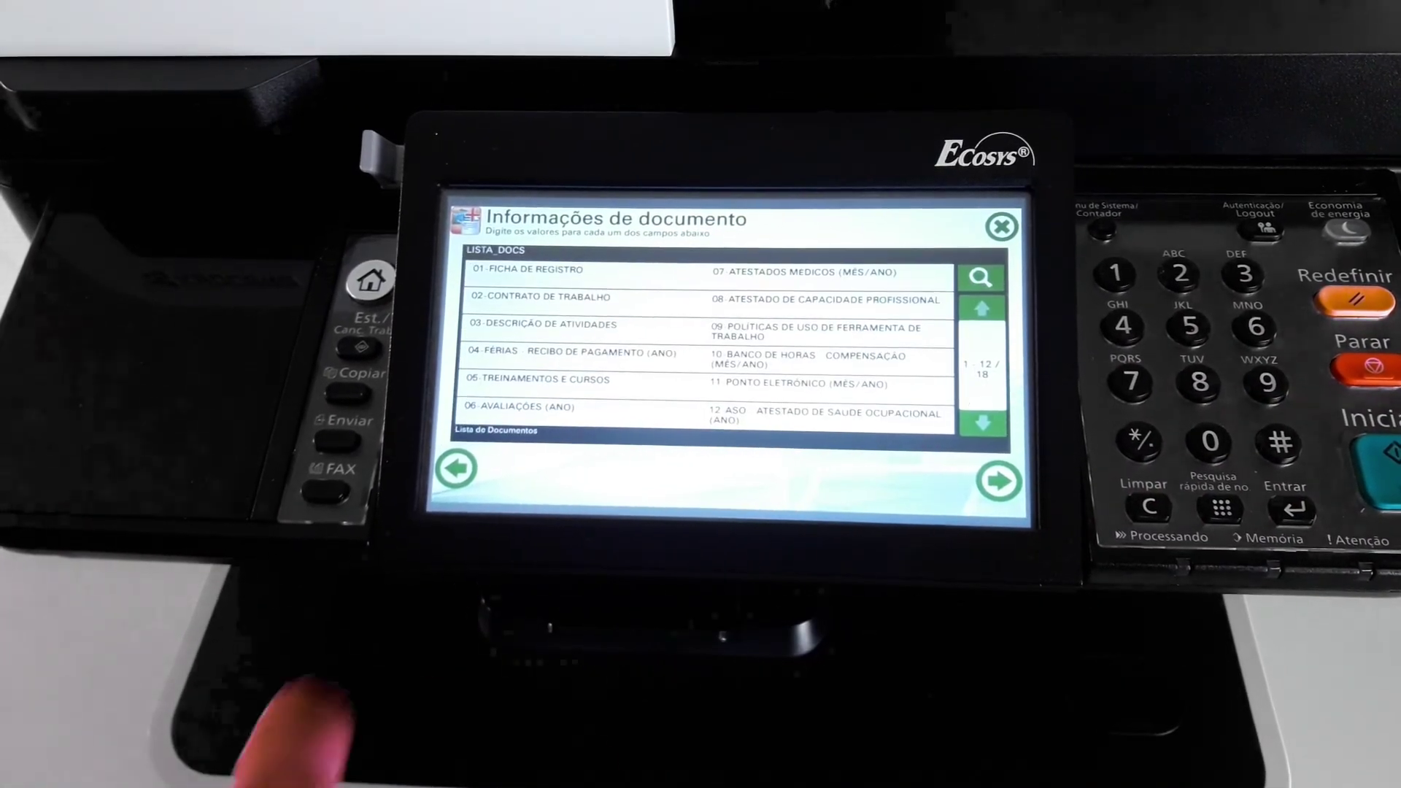
- Select 01-FICHA DE REGISTRO as the document type
left_click(982, 421)
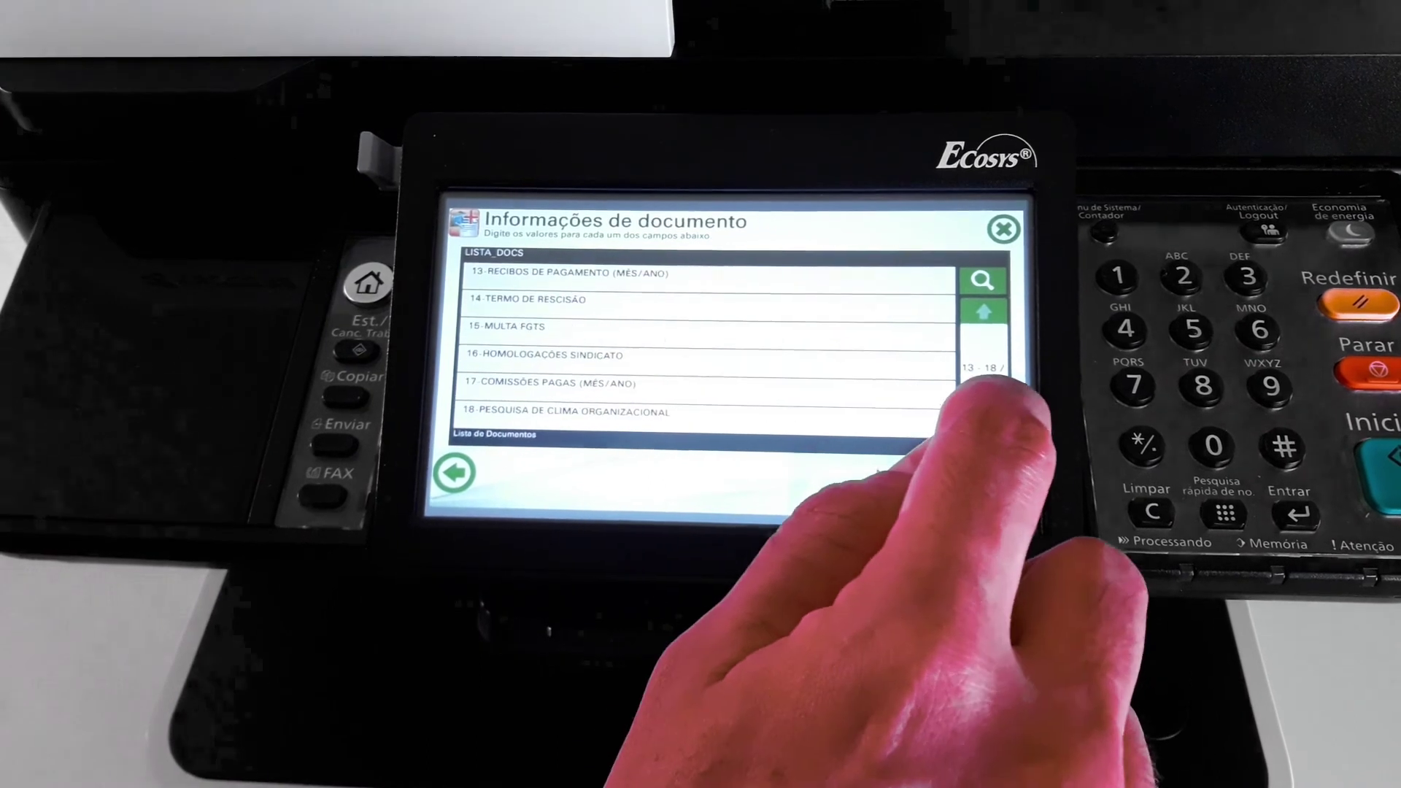
left_click(982, 307)
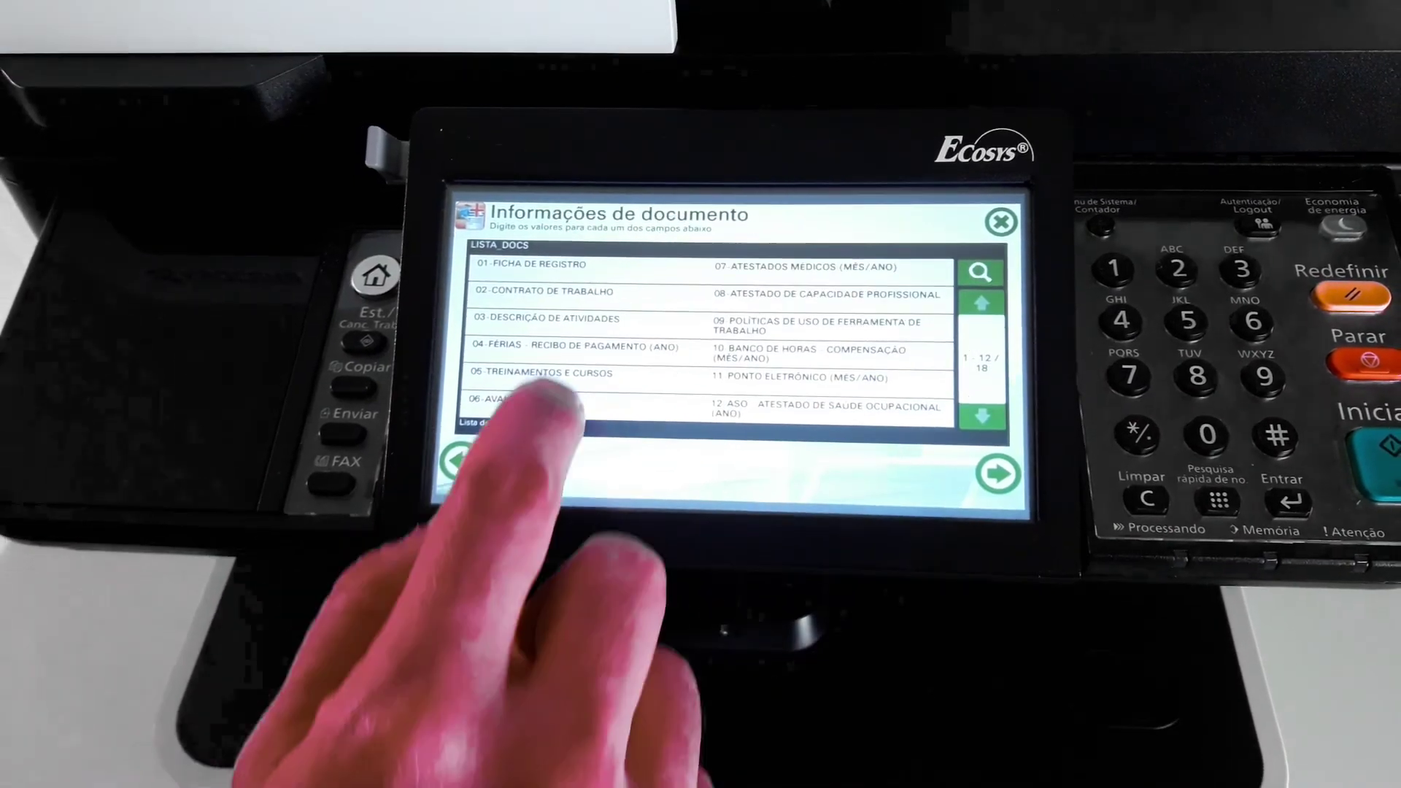
left_click(527, 270)
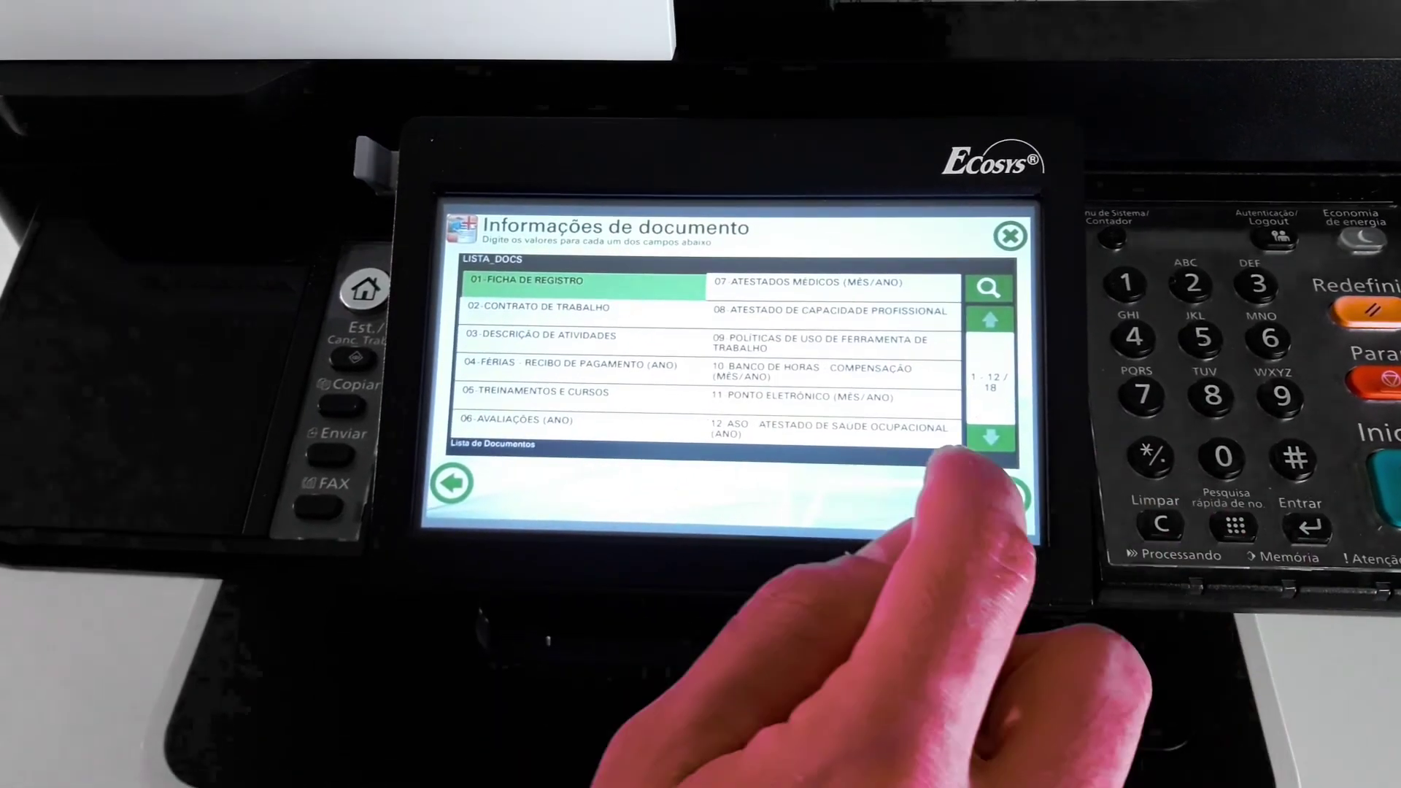
left_click(1002, 484)
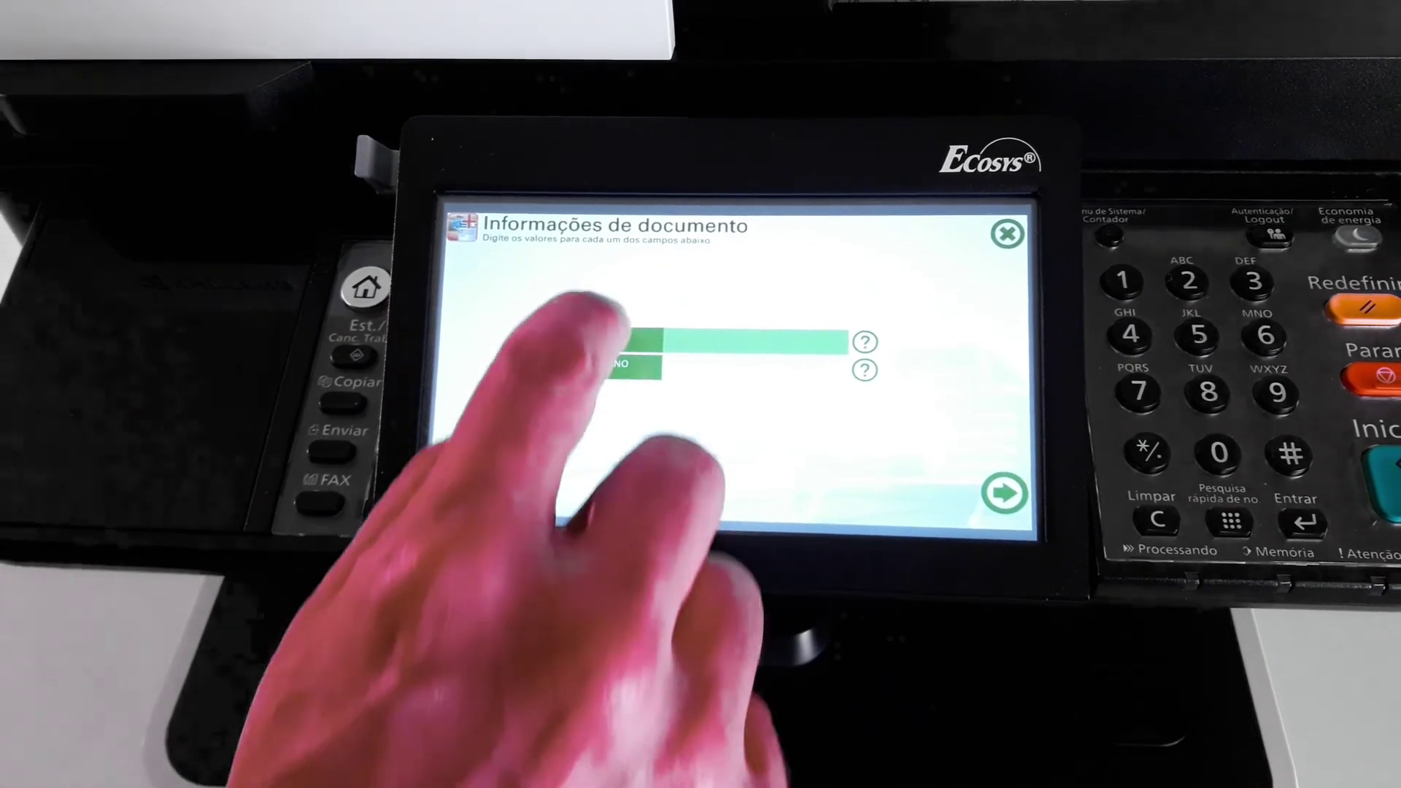
- Enter MES 01 and ANO 2020, then accept the looked-up employee name
type("01")
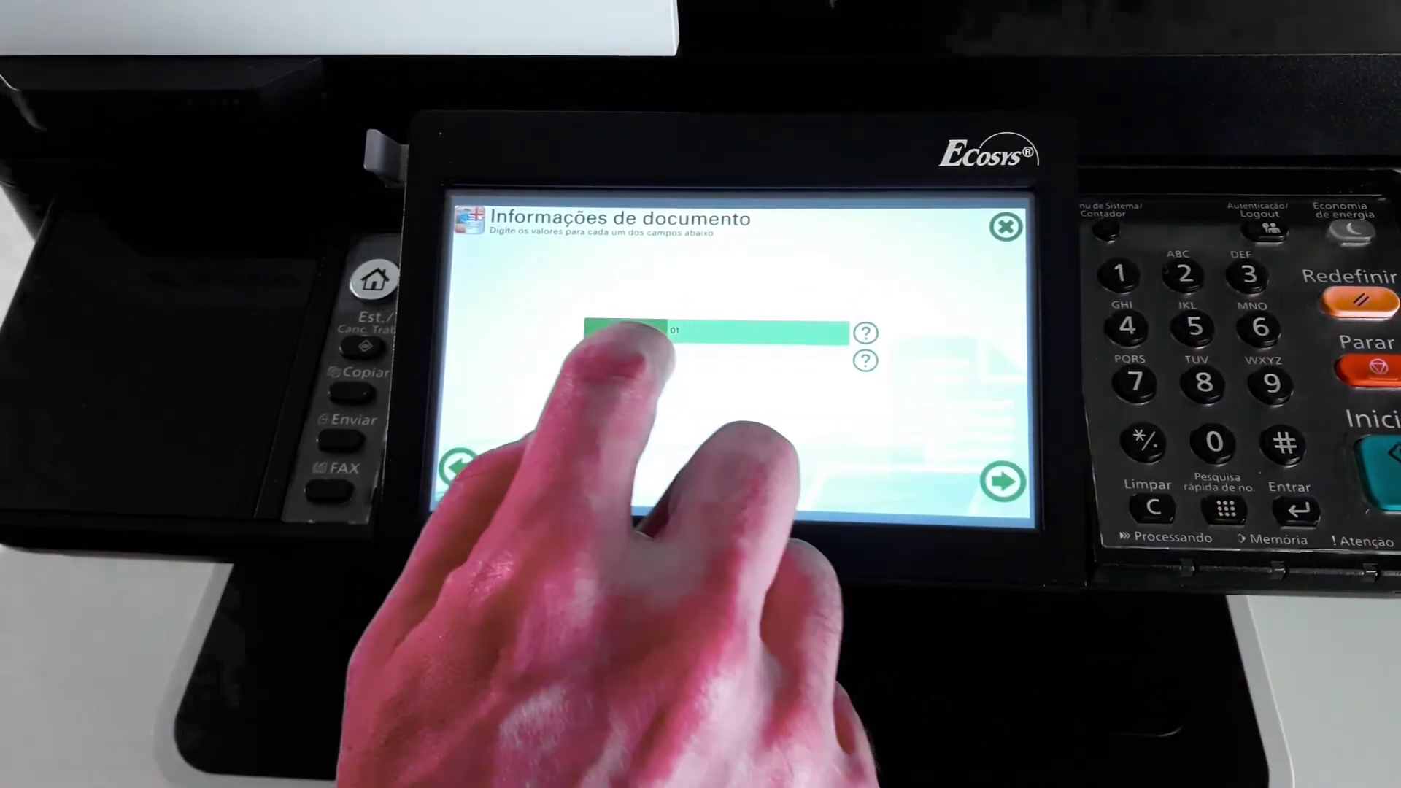
left_click(625, 346)
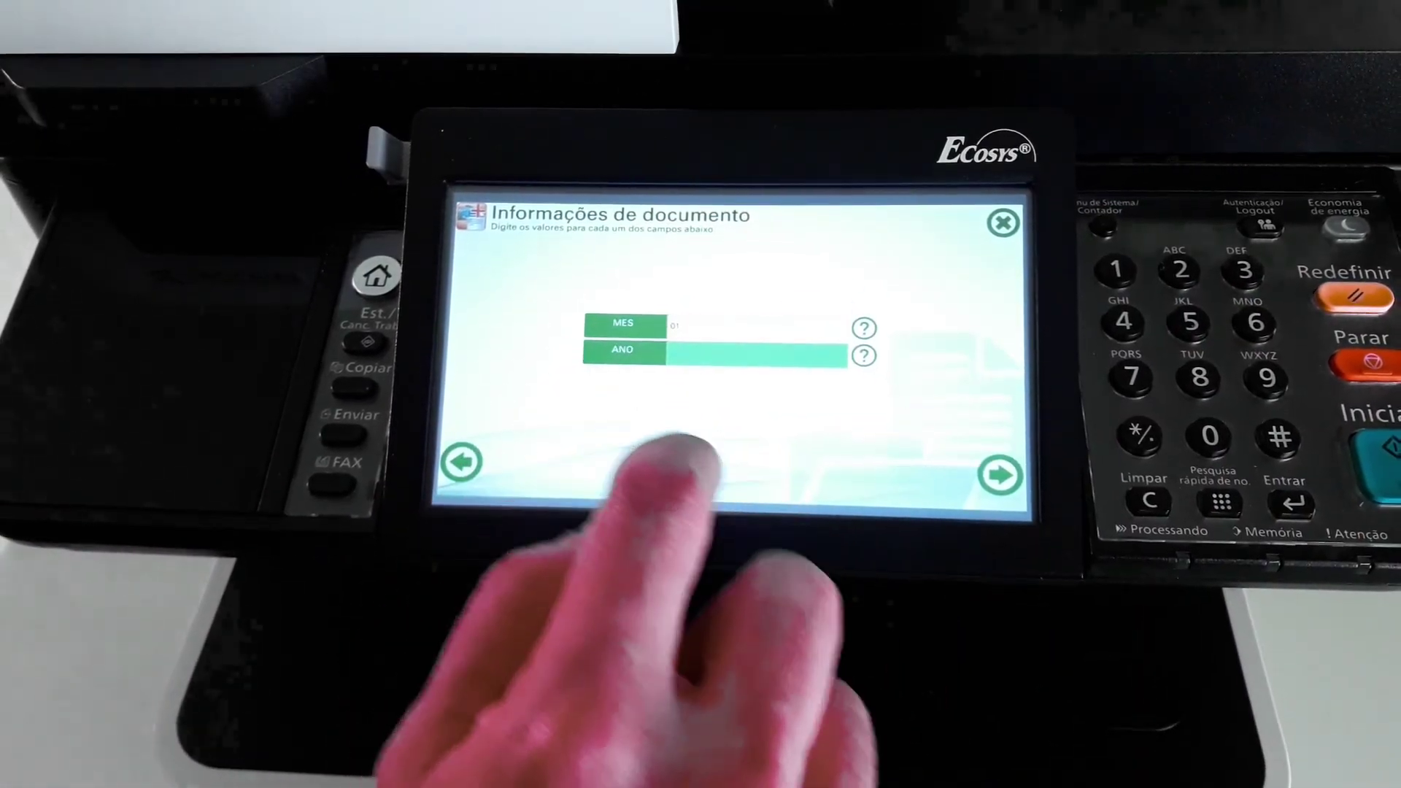
type("2020")
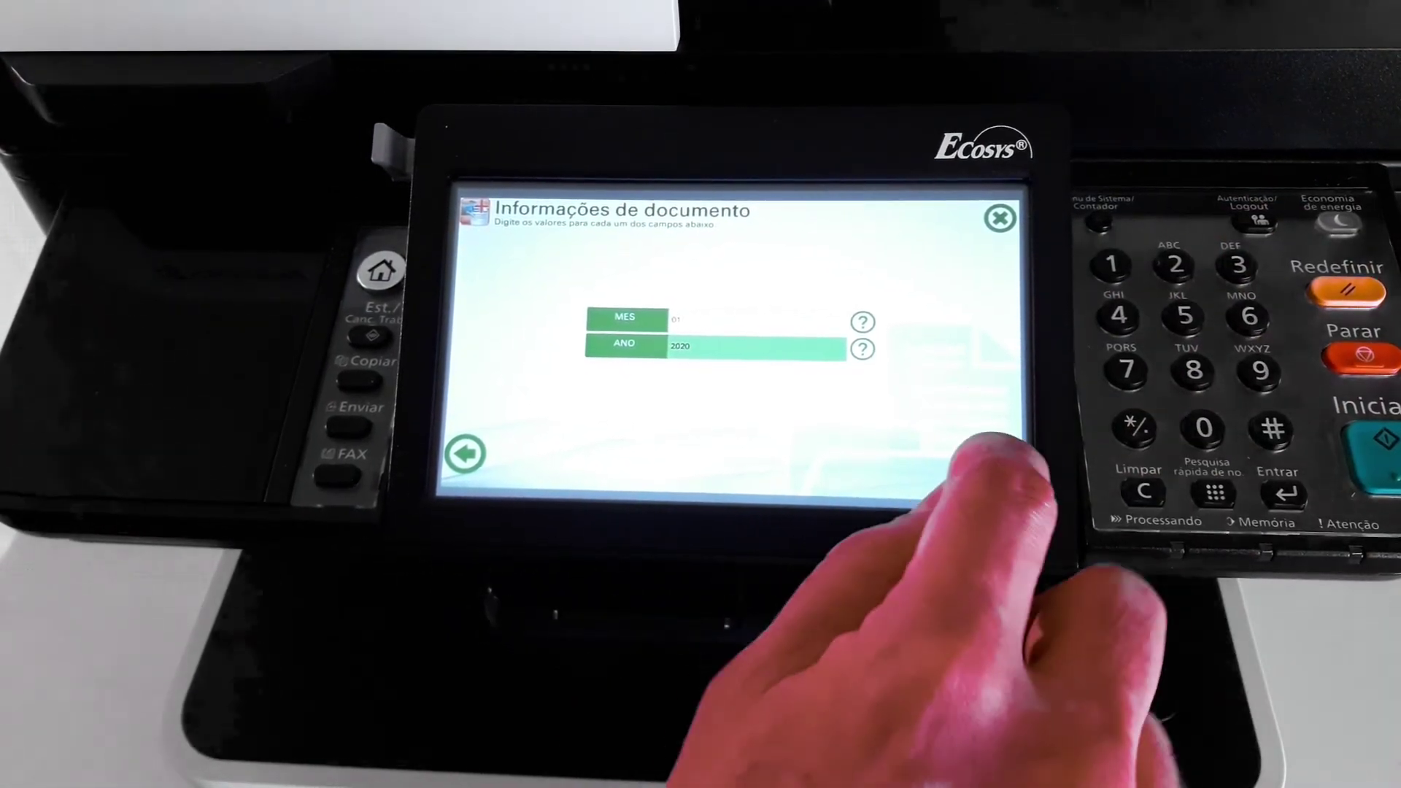
left_click(993, 443)
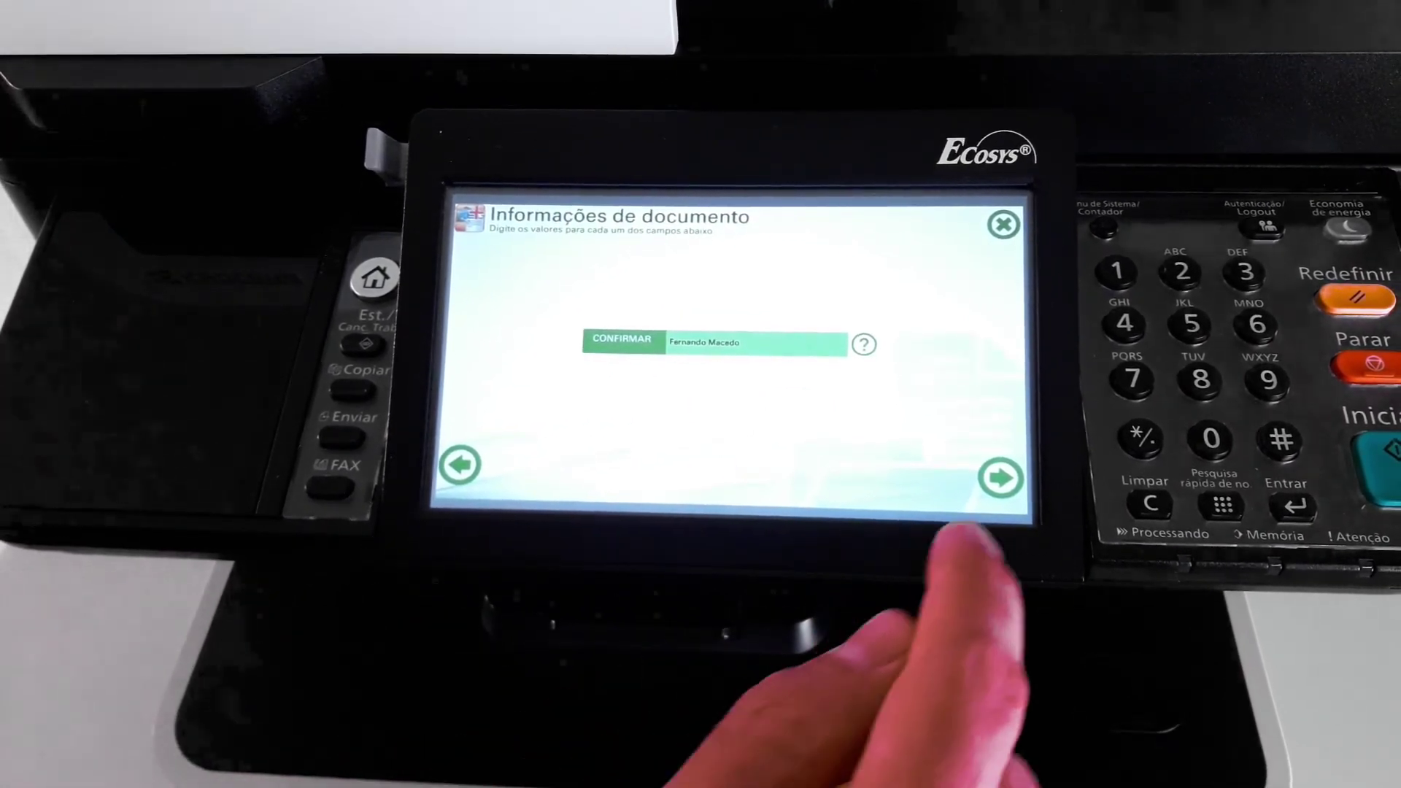
left_click(1001, 478)
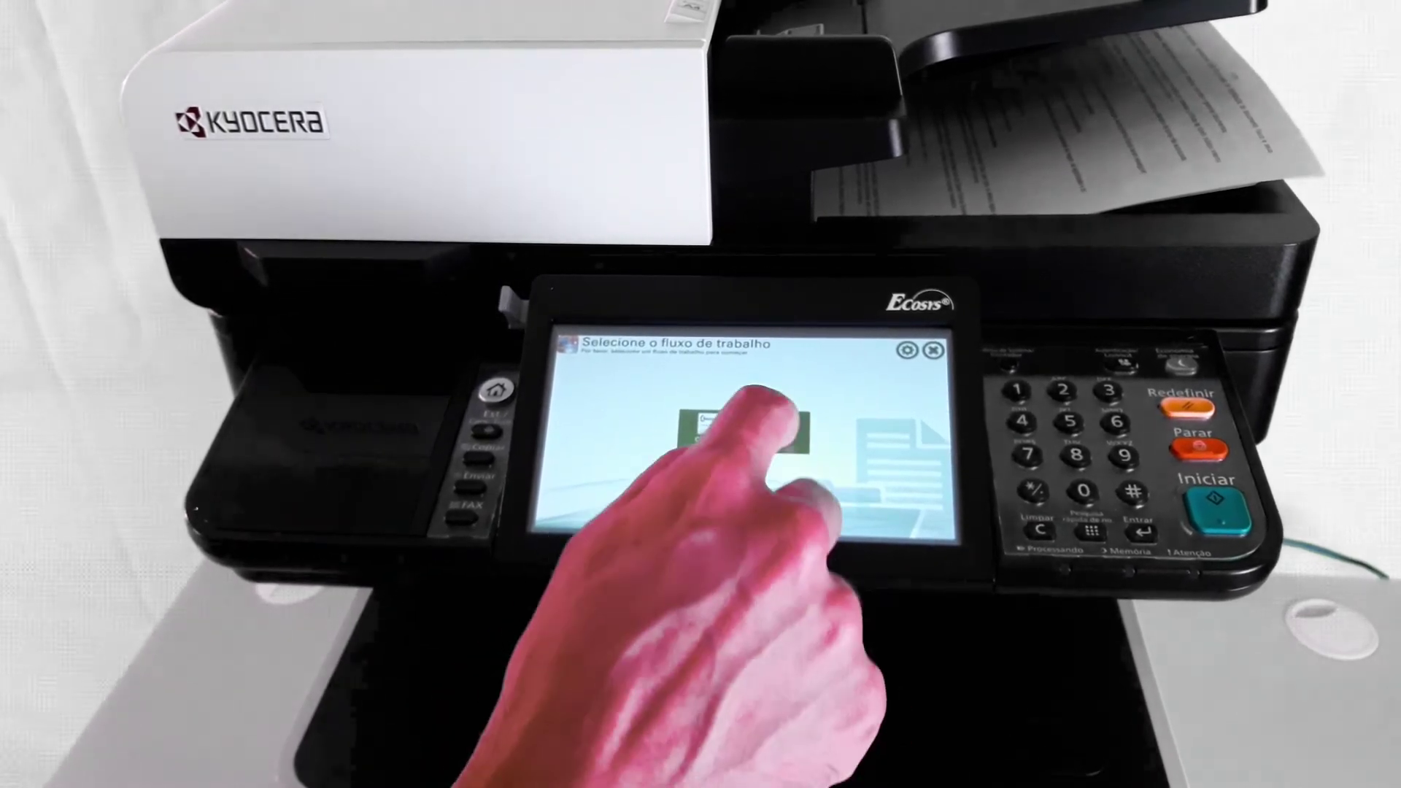
- Start another RH run with the employee's CPF and choose 04-FÉRIAS - RECIBO DE PAGAMENTO (ANO)
left_click(759, 420)
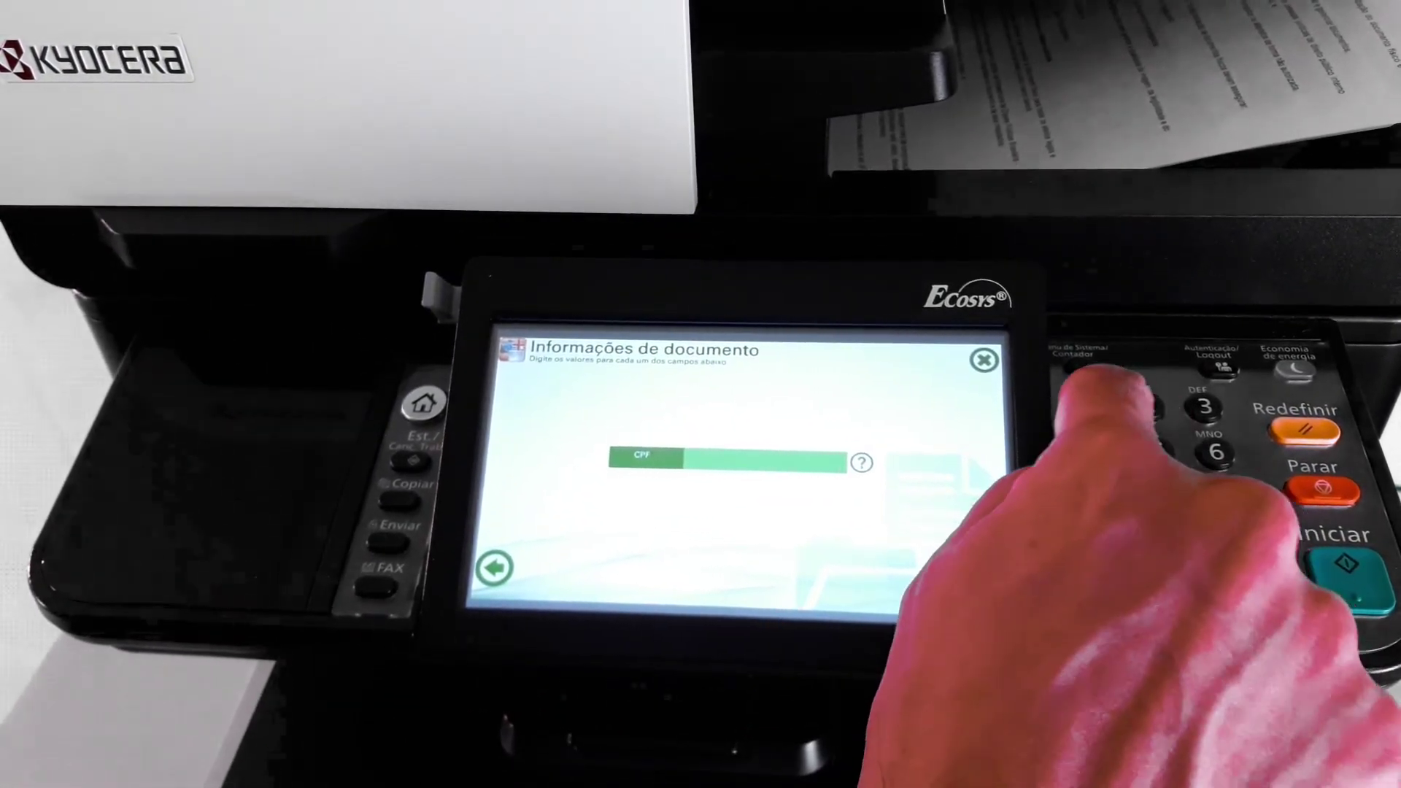
type("12348")
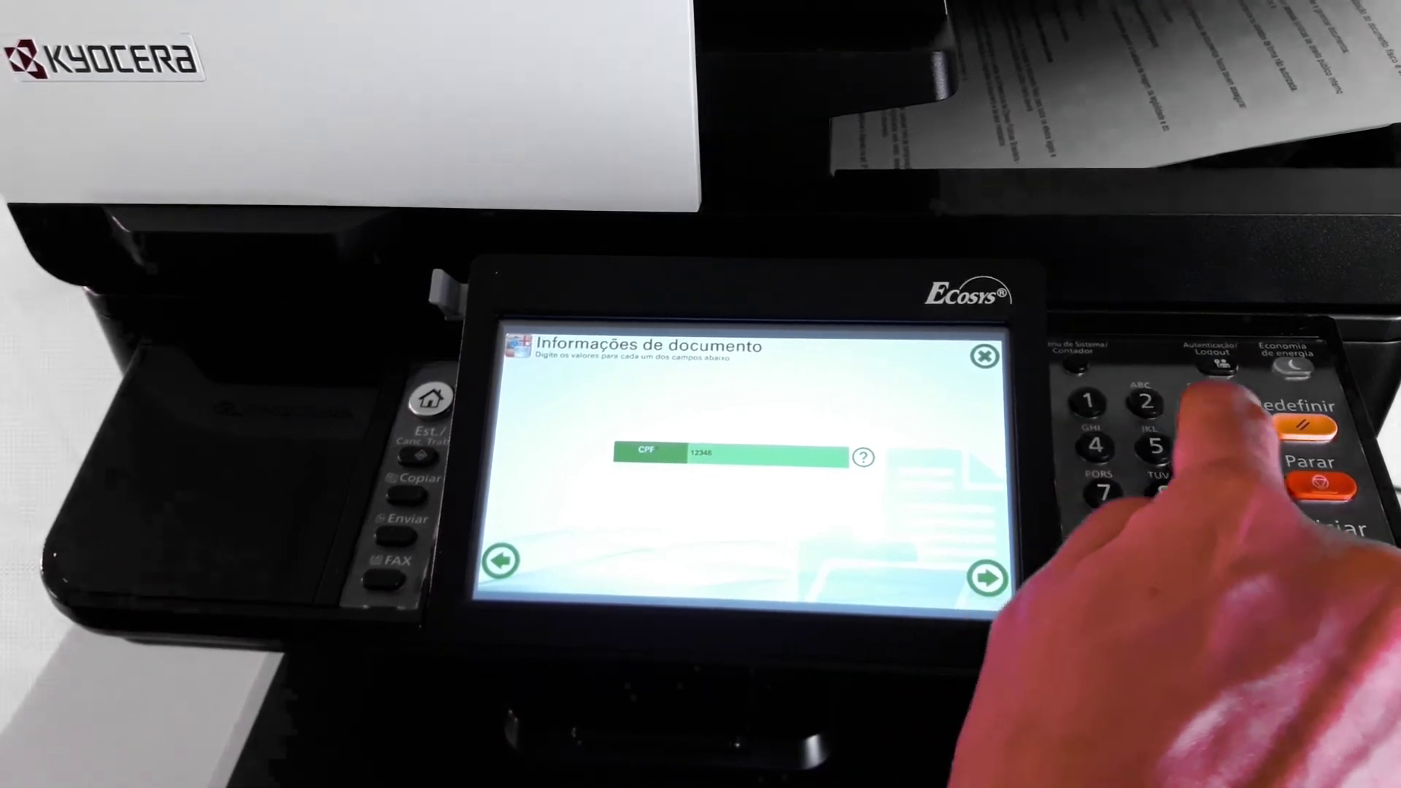
type("67890")
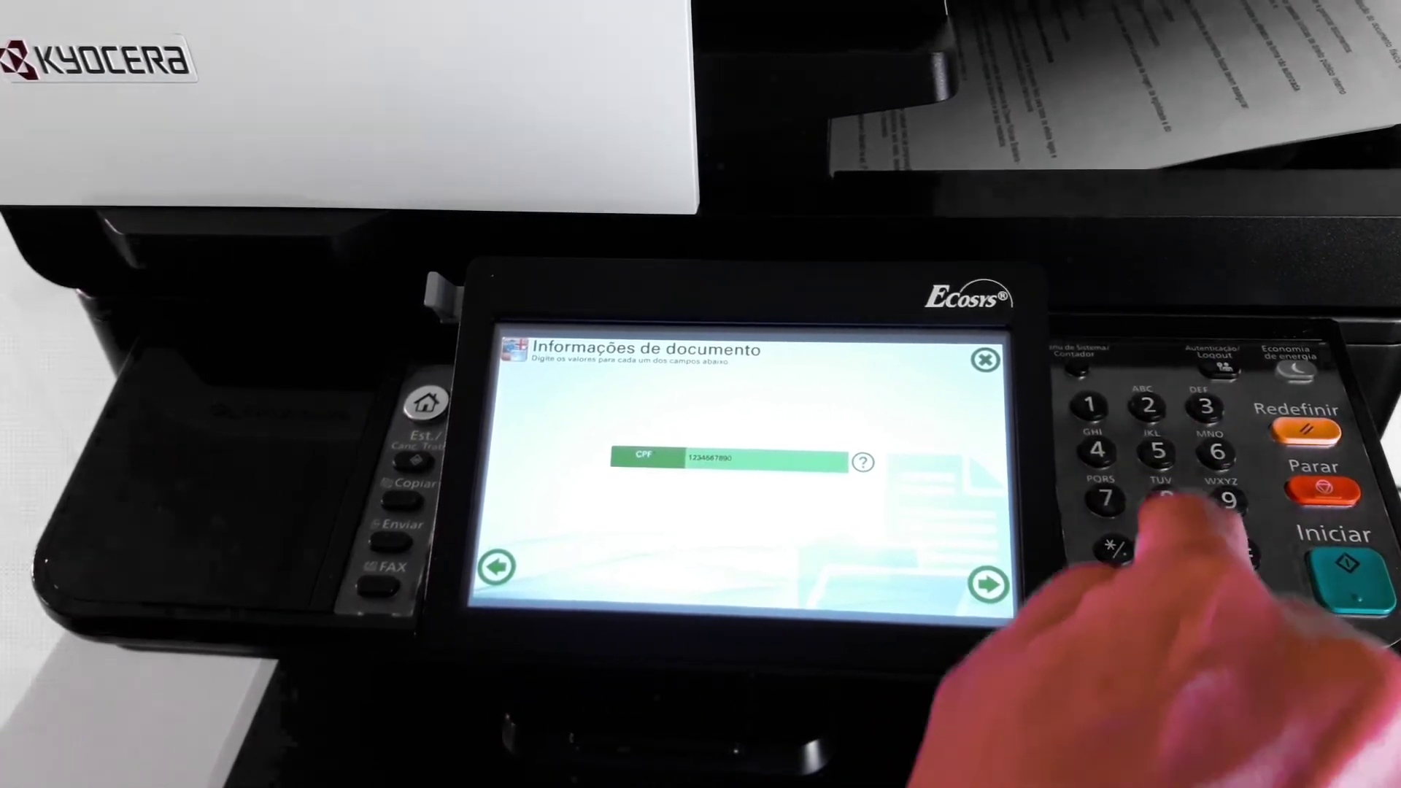
type("1")
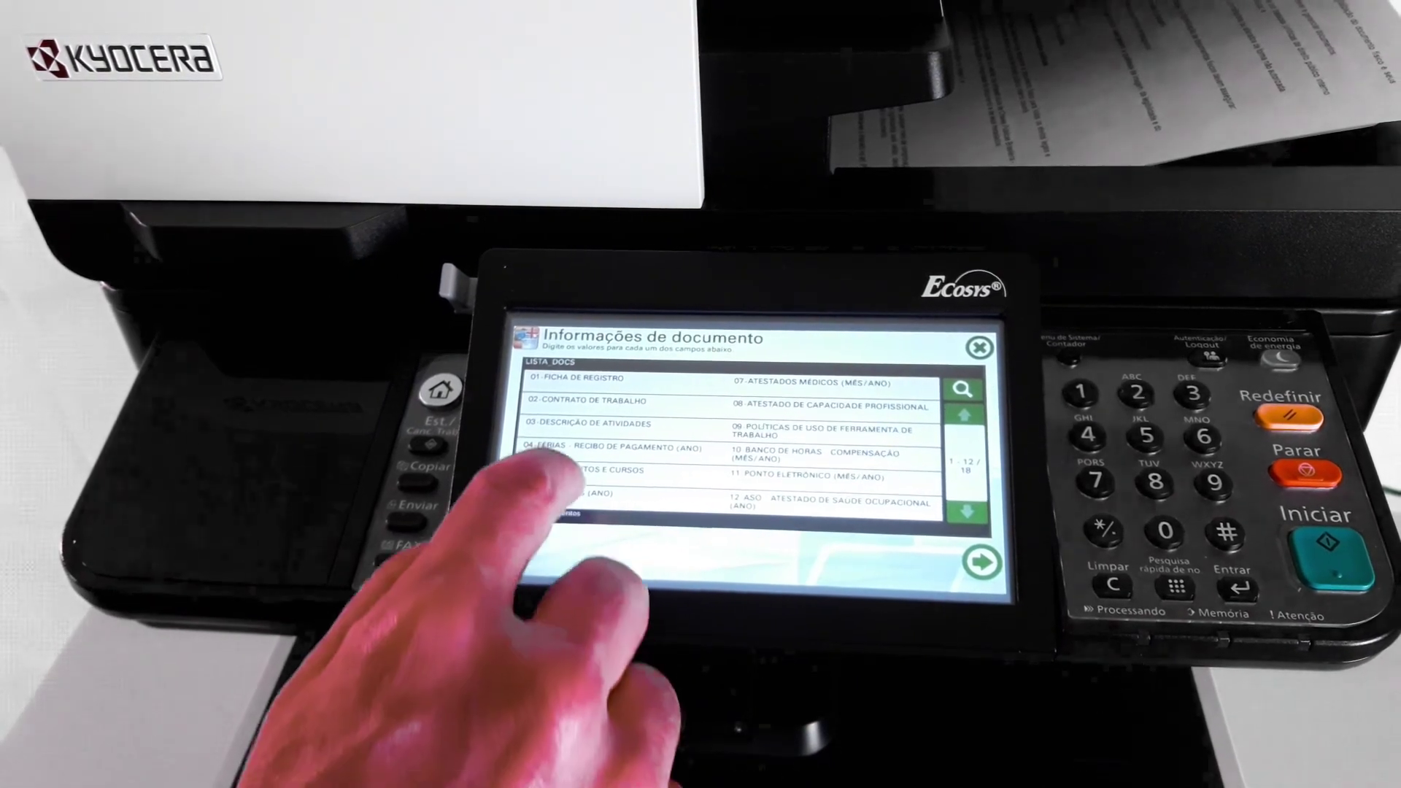
left_click(576, 449)
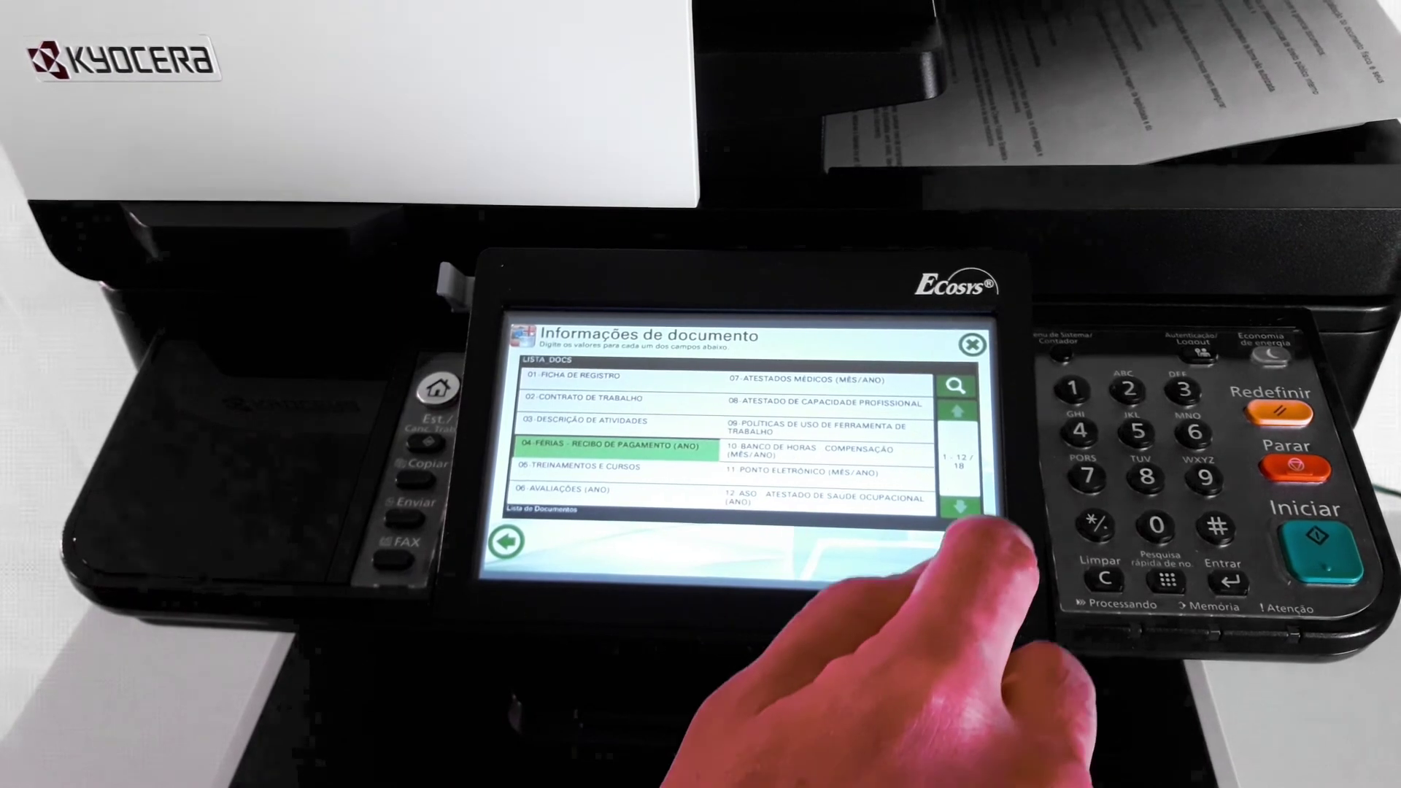
left_click(965, 540)
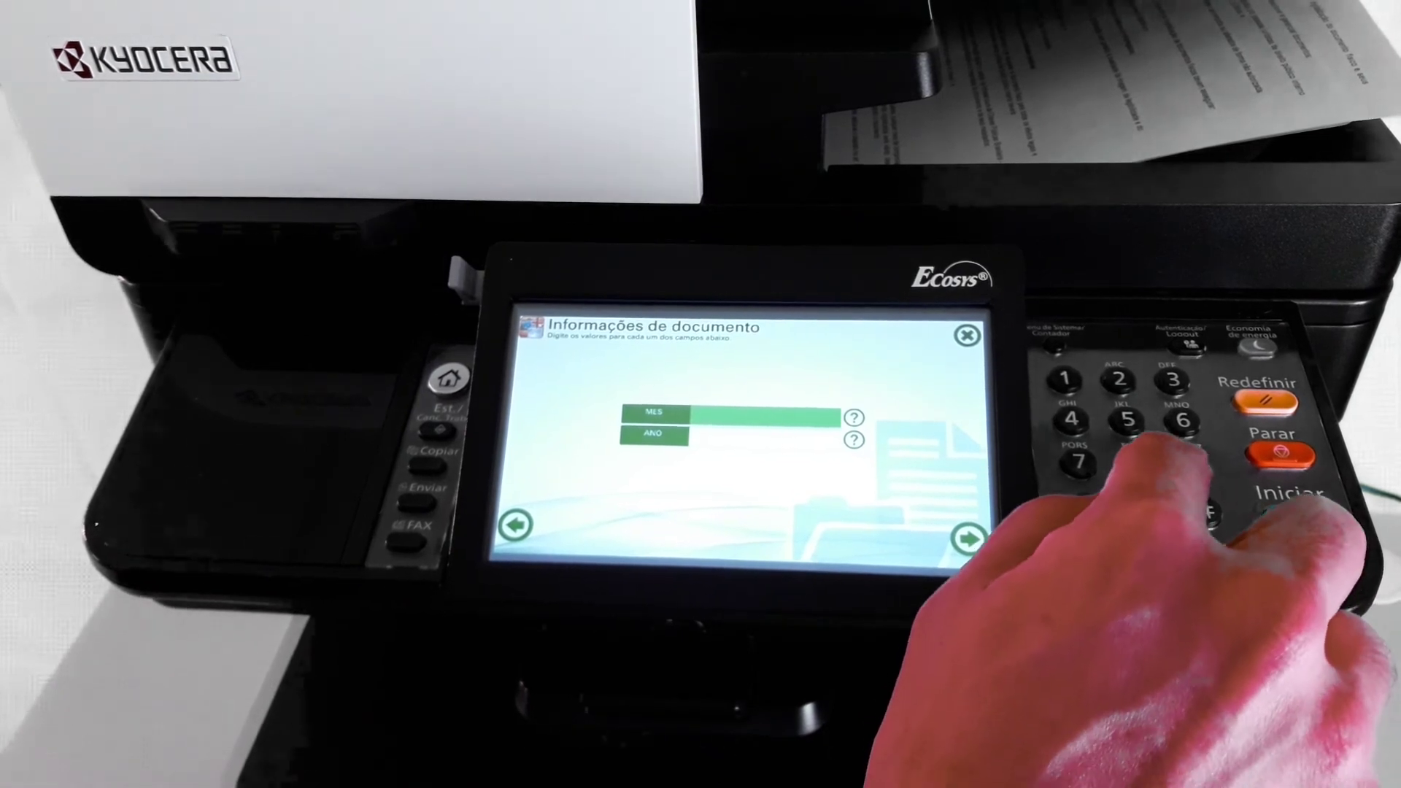
- Enter MES 12 and ANO 2020, confirm the employee and start the scan
type("12")
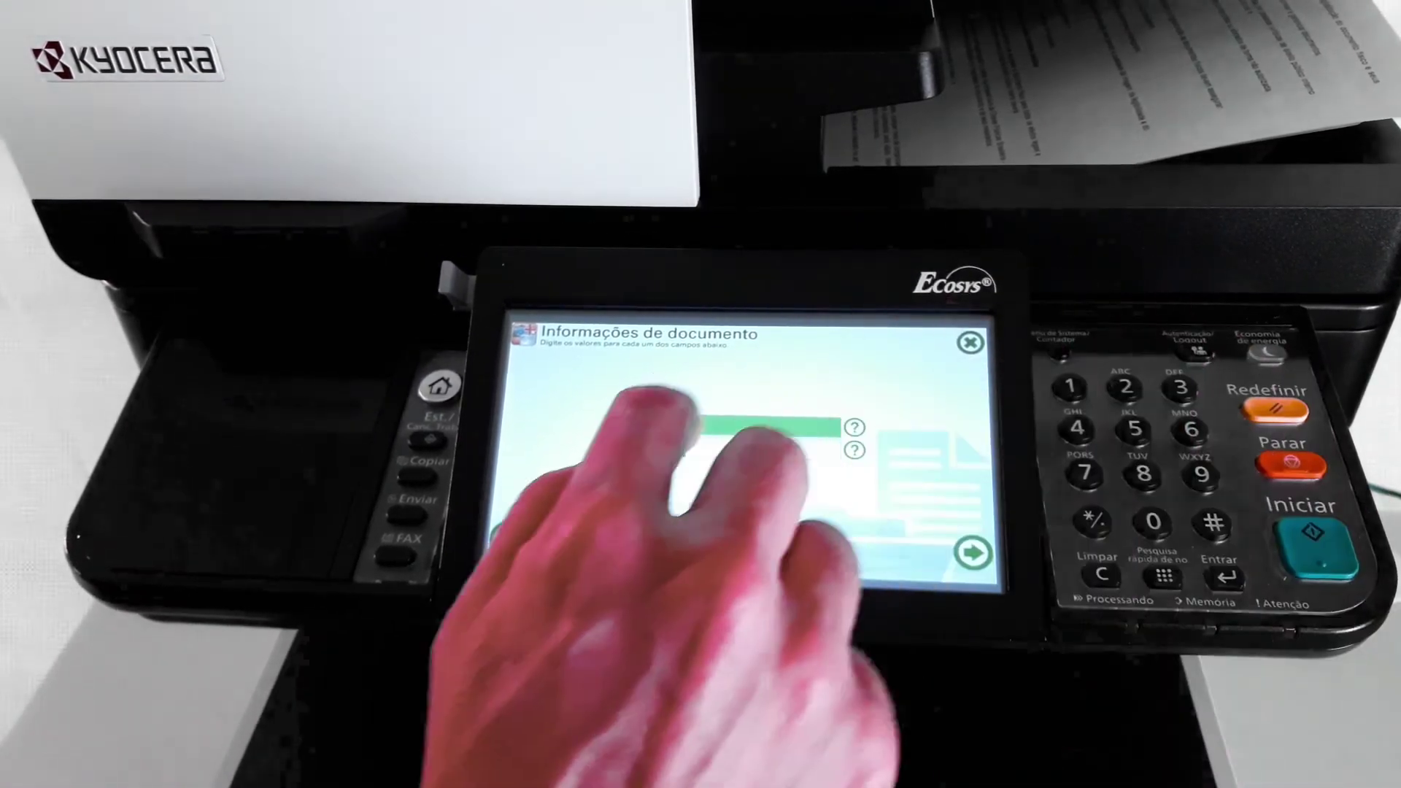
left_click(726, 447)
type("2020")
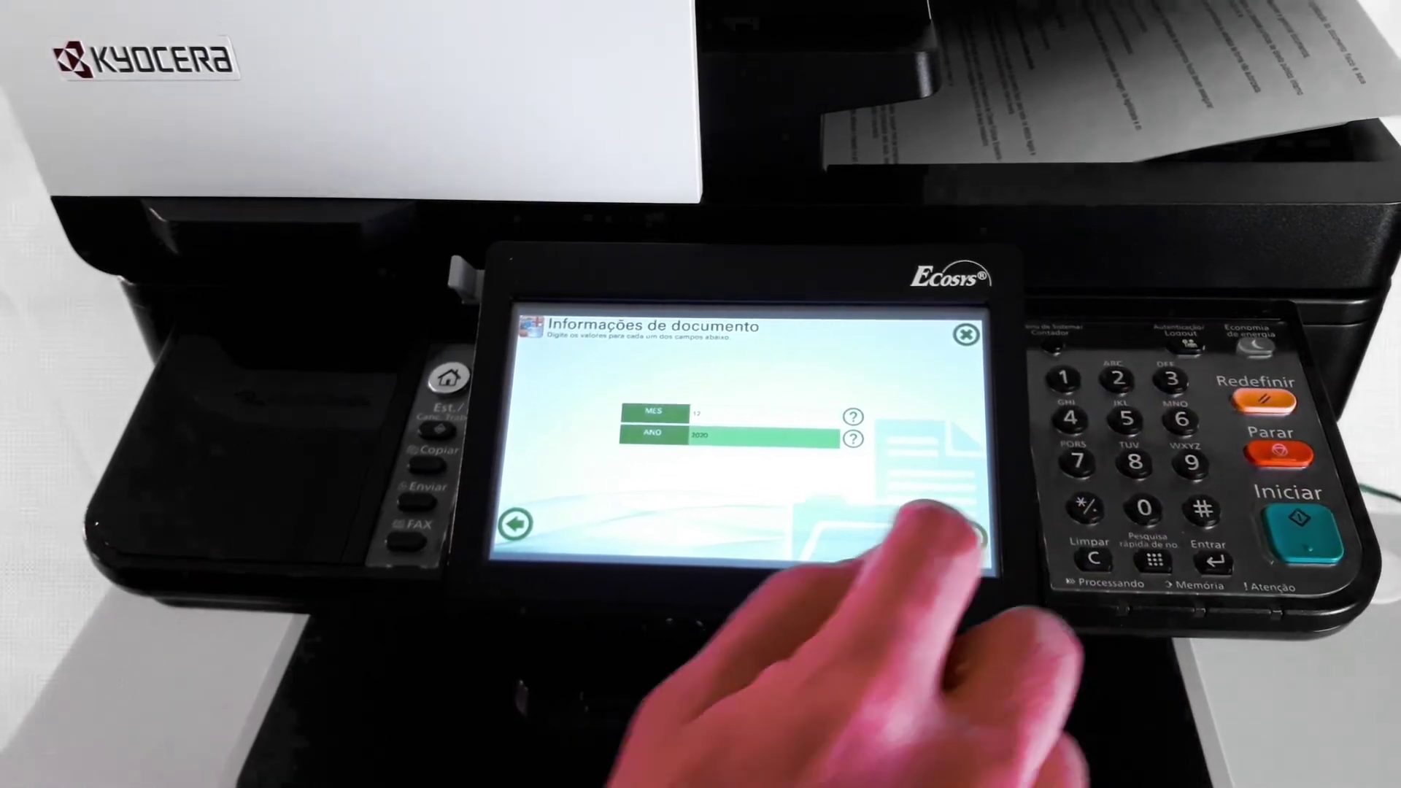
left_click(969, 542)
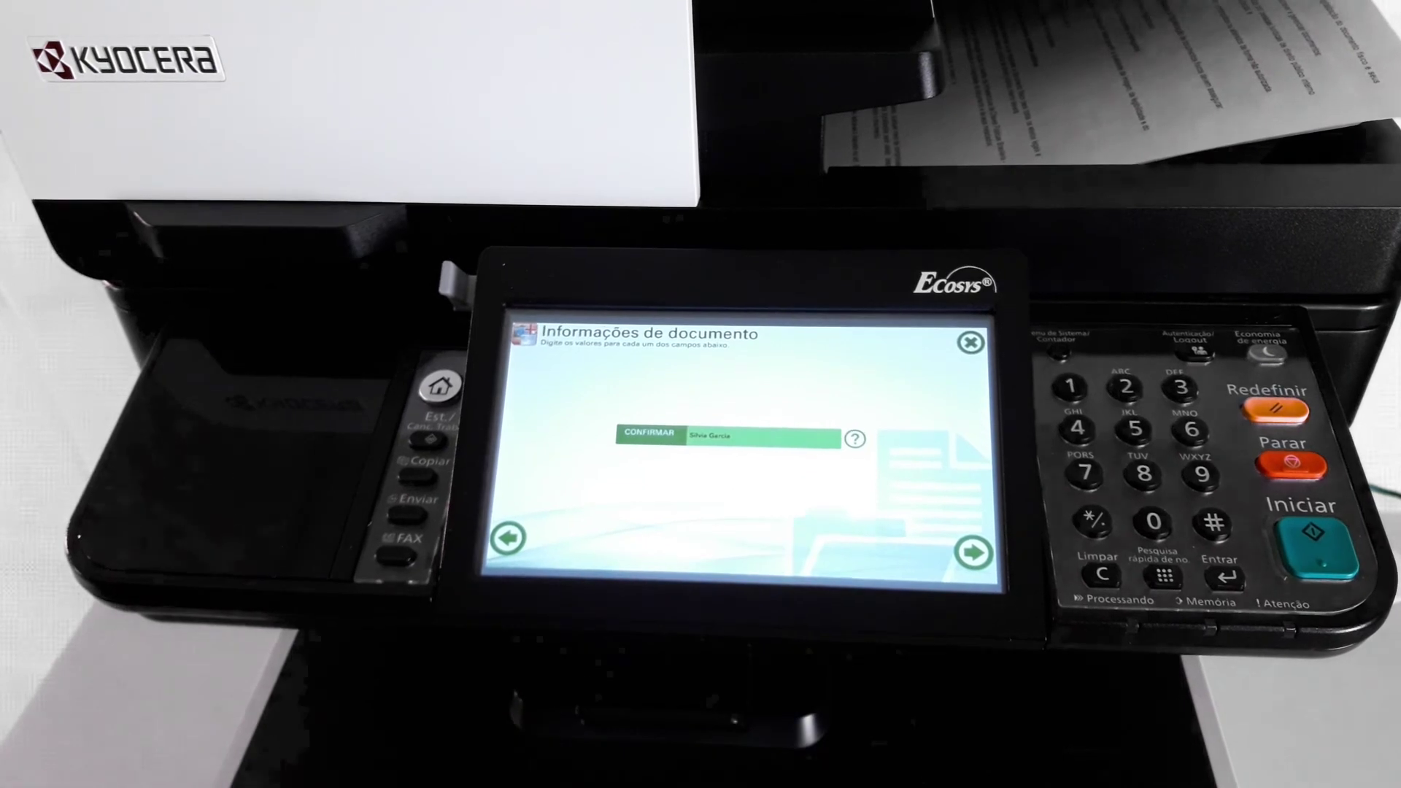
left_click(978, 564)
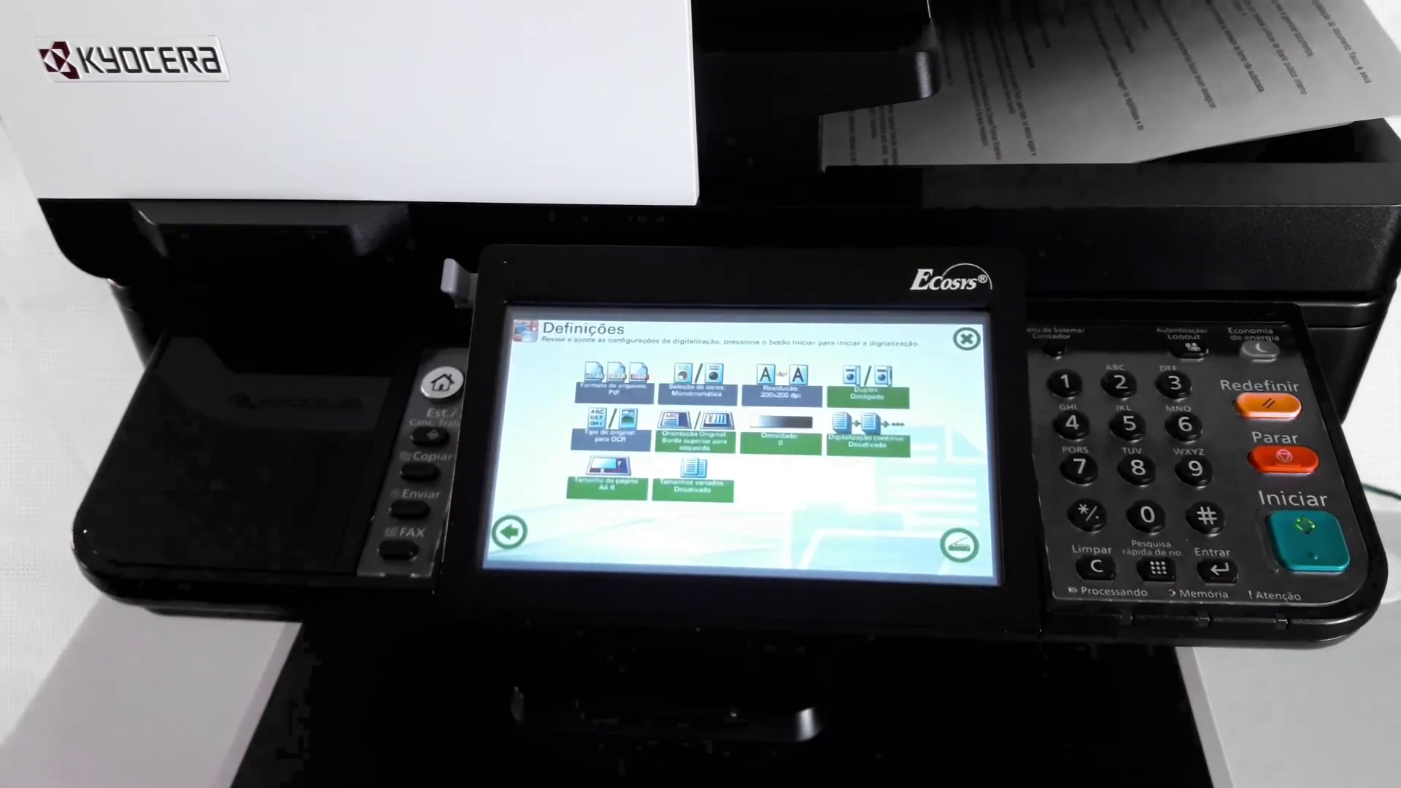
left_click(1304, 537)
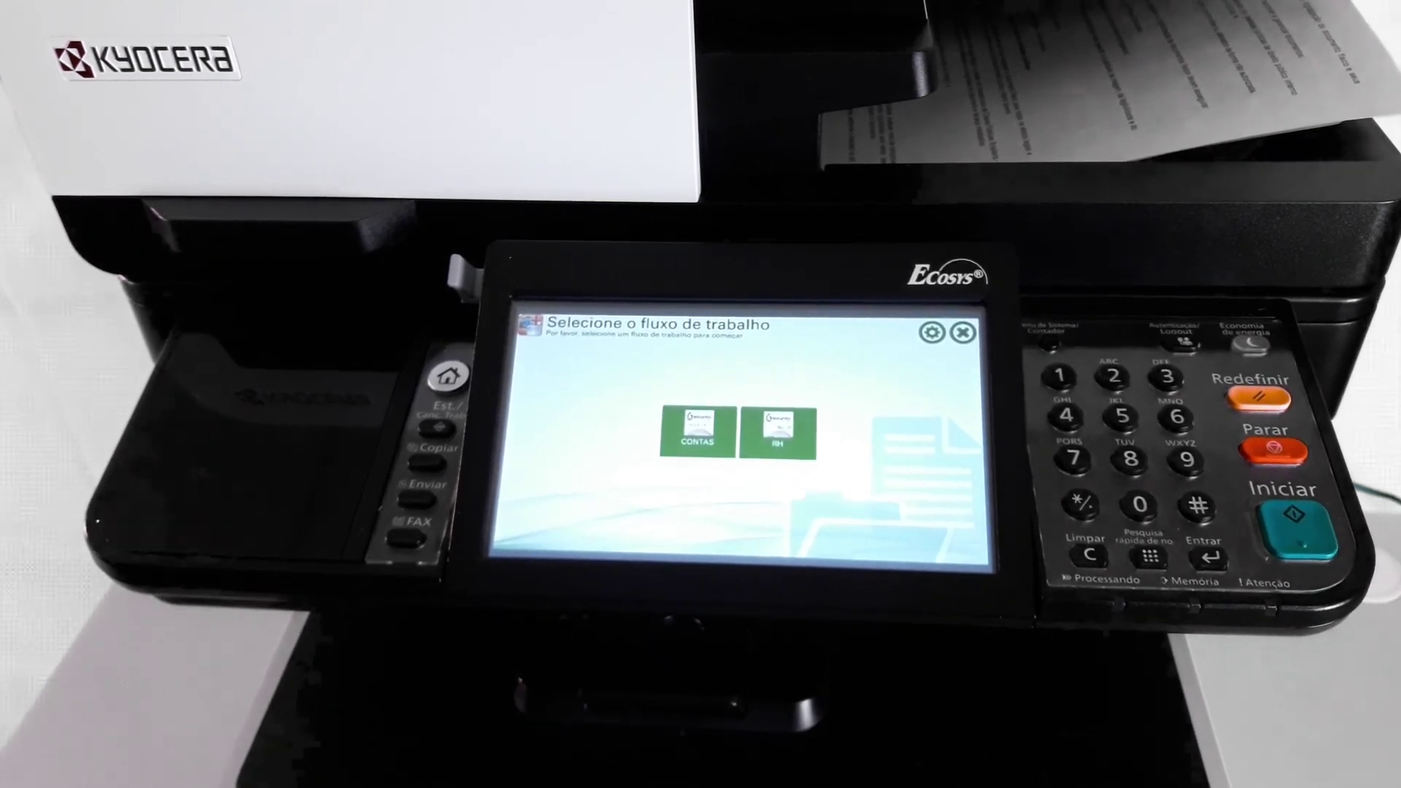
- Start the RH workflow with the employee's CPF and choose 07-ATESTADOS MÉDICOS
left_click(778, 432)
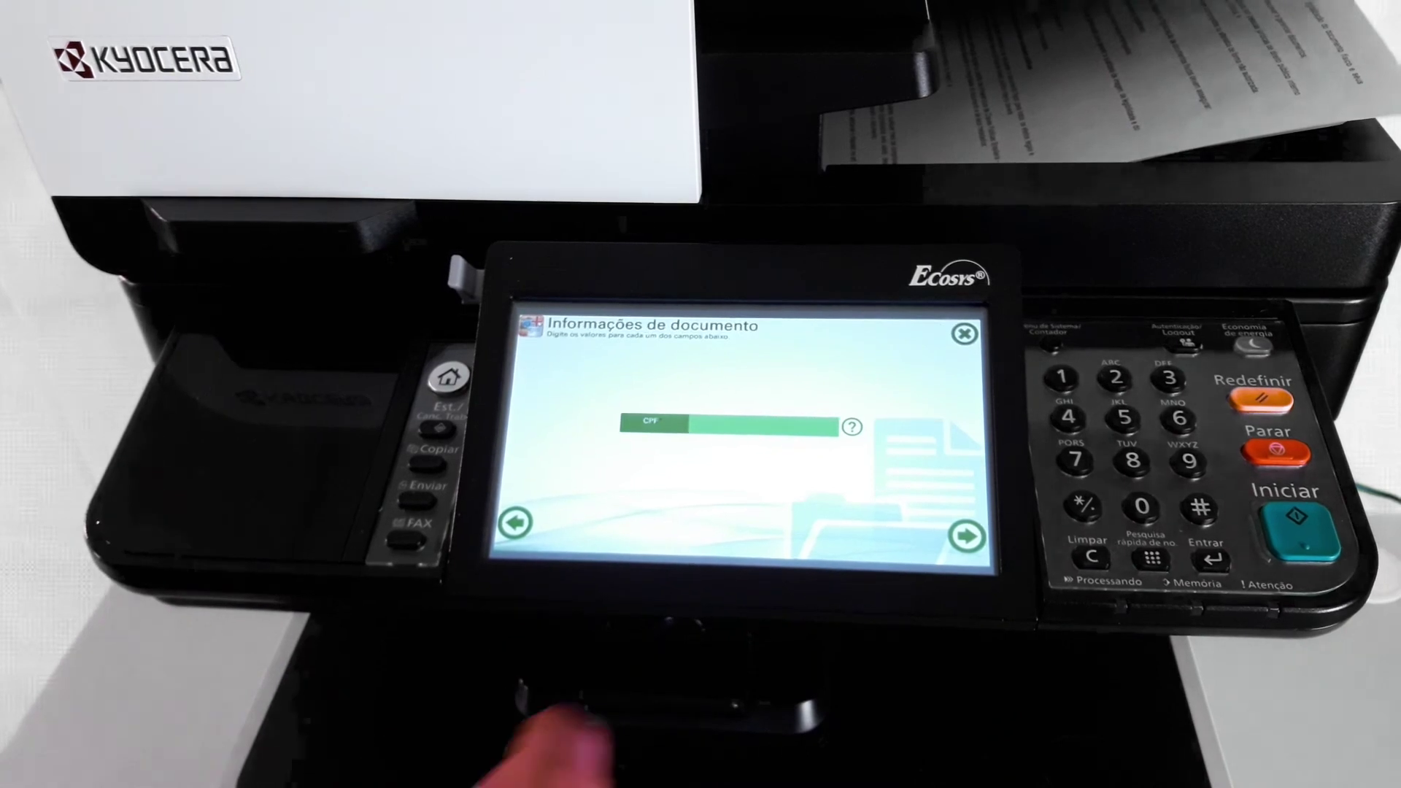
type("12345678902")
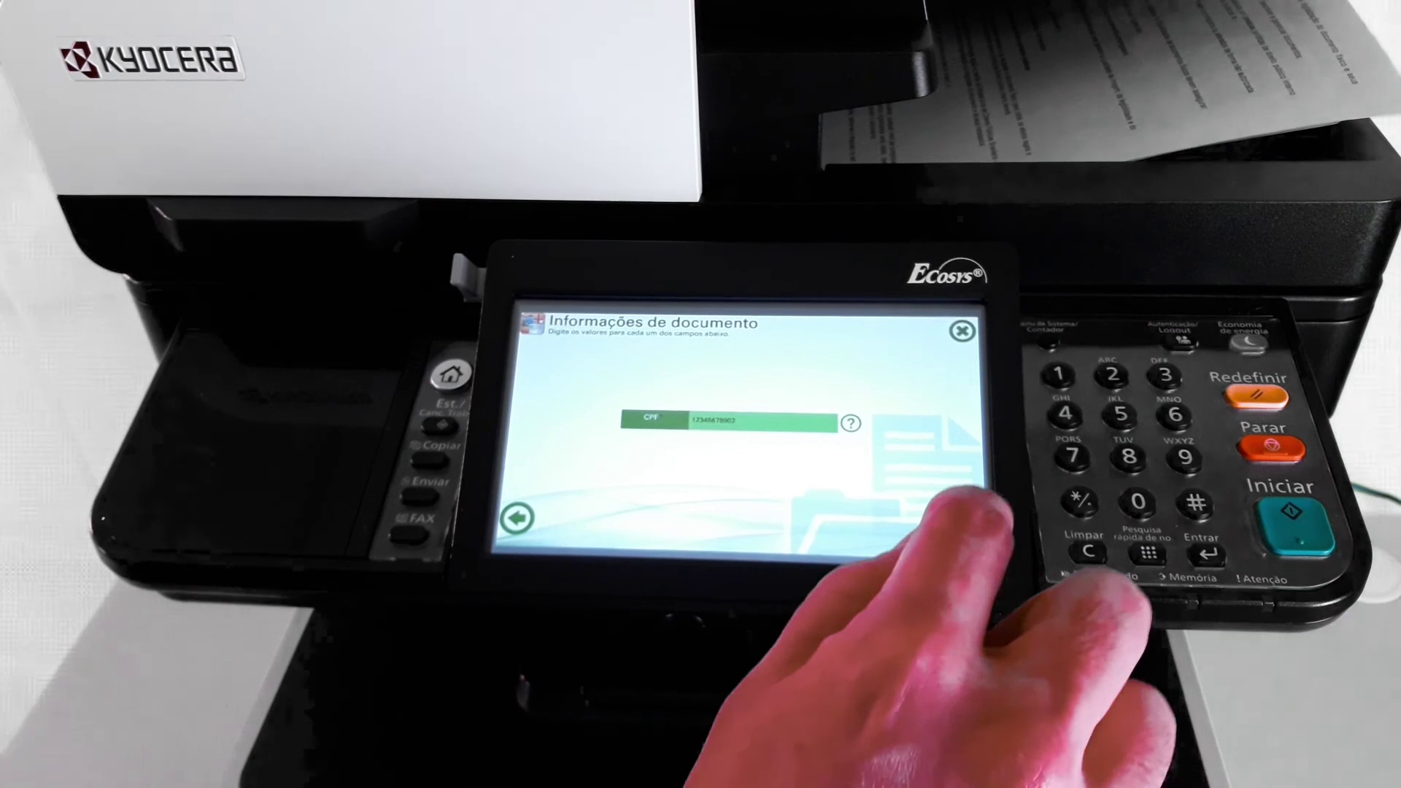
key("Return")
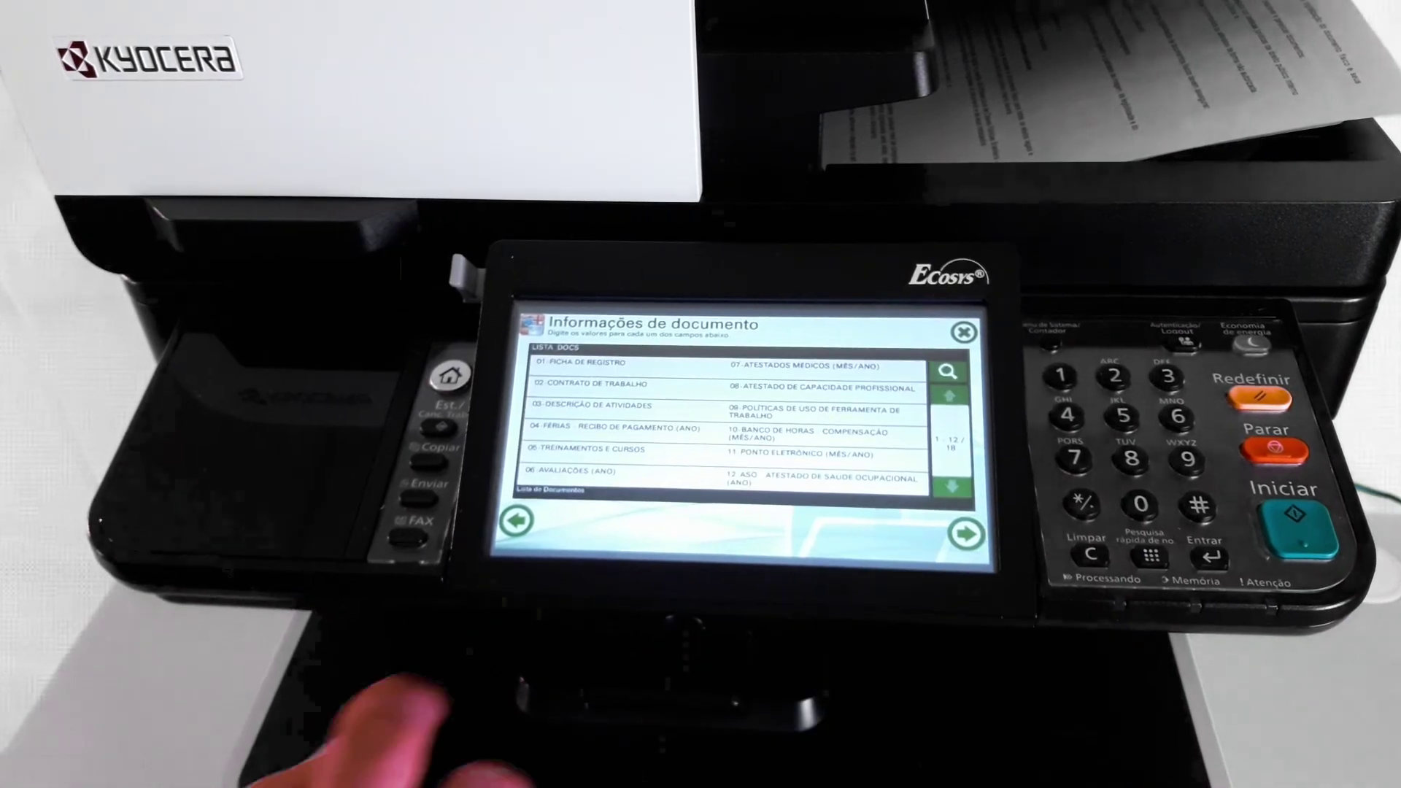
left_click(825, 369)
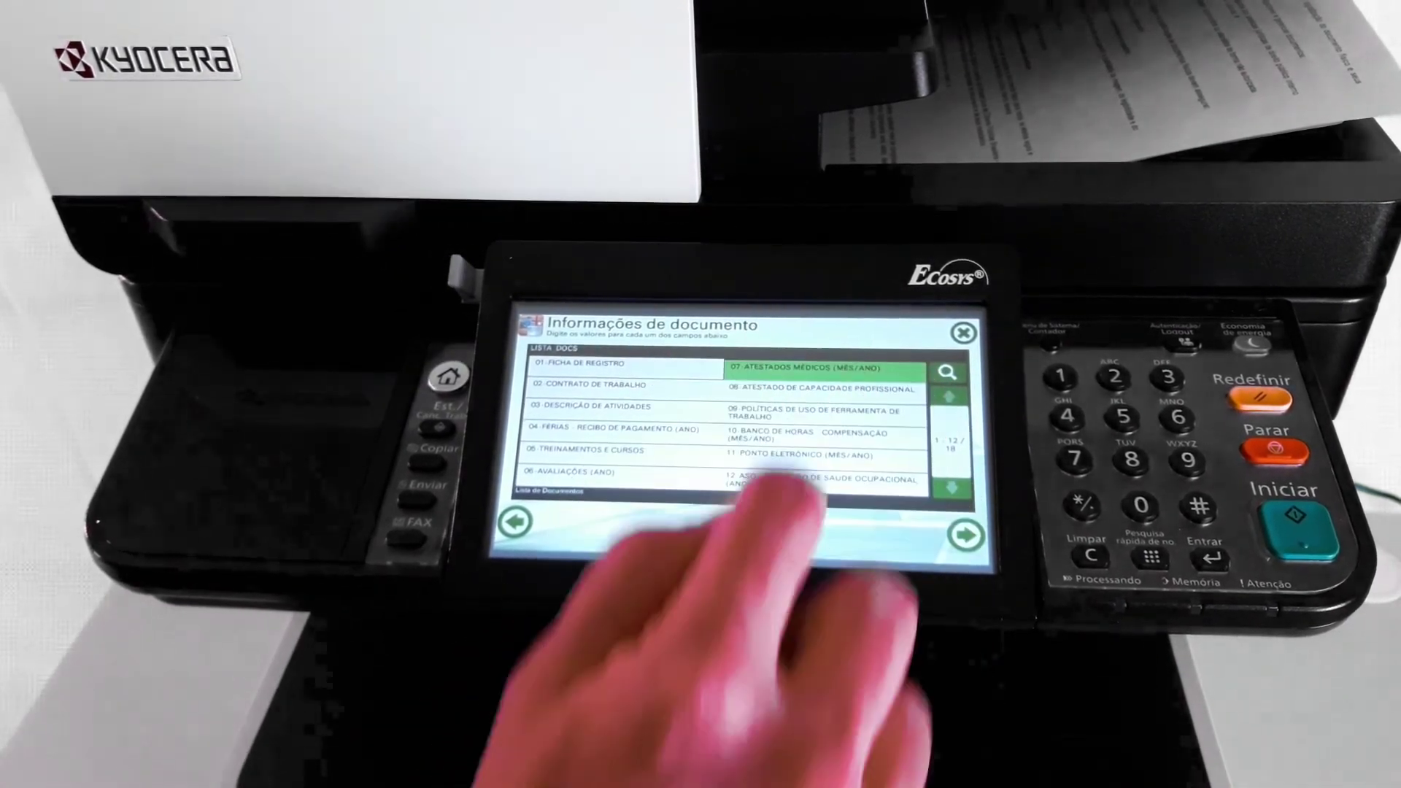
left_click(963, 534)
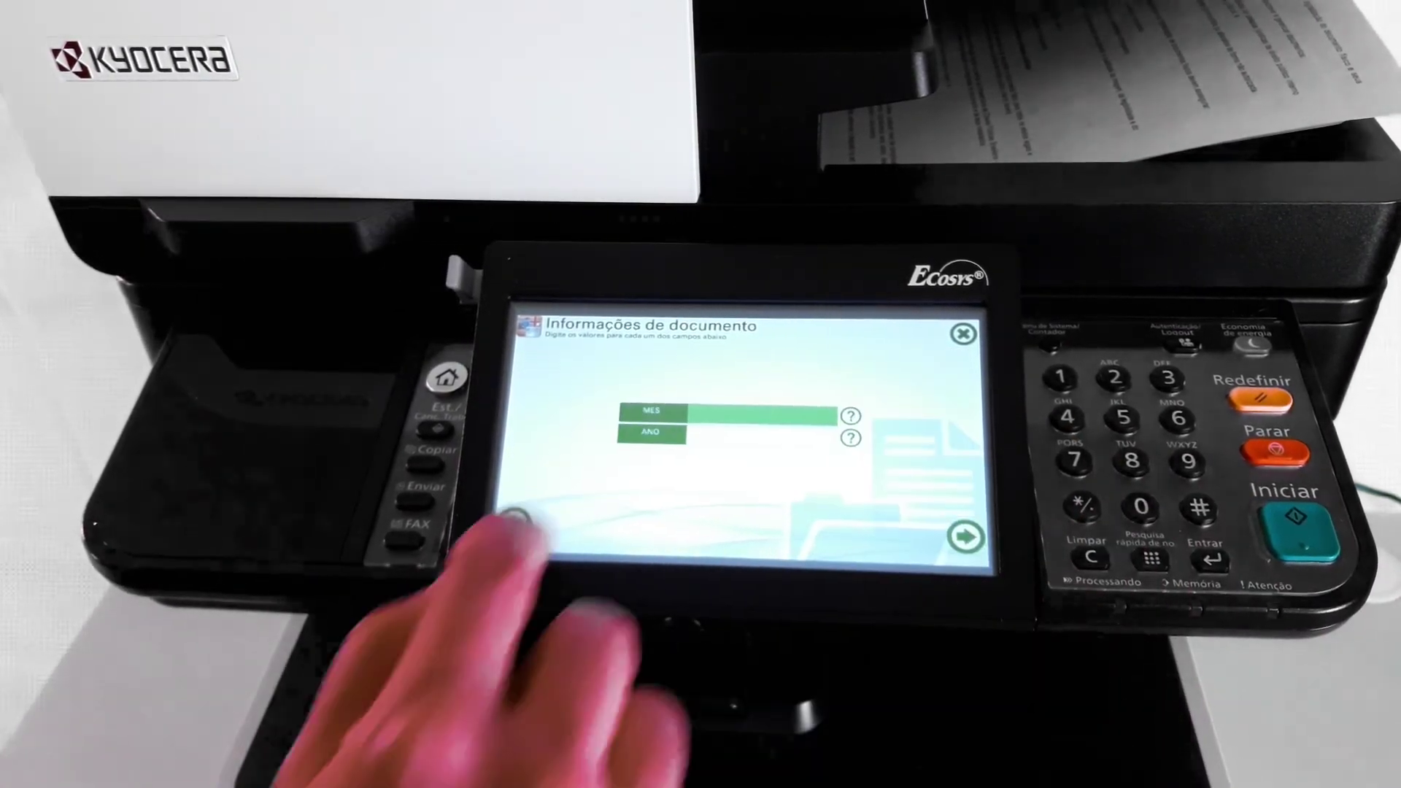
- Enter MES 02 and the year, confirm the employee, exit DMConnect and bring up the PC's RH folder
left_click(671, 416)
type("02")
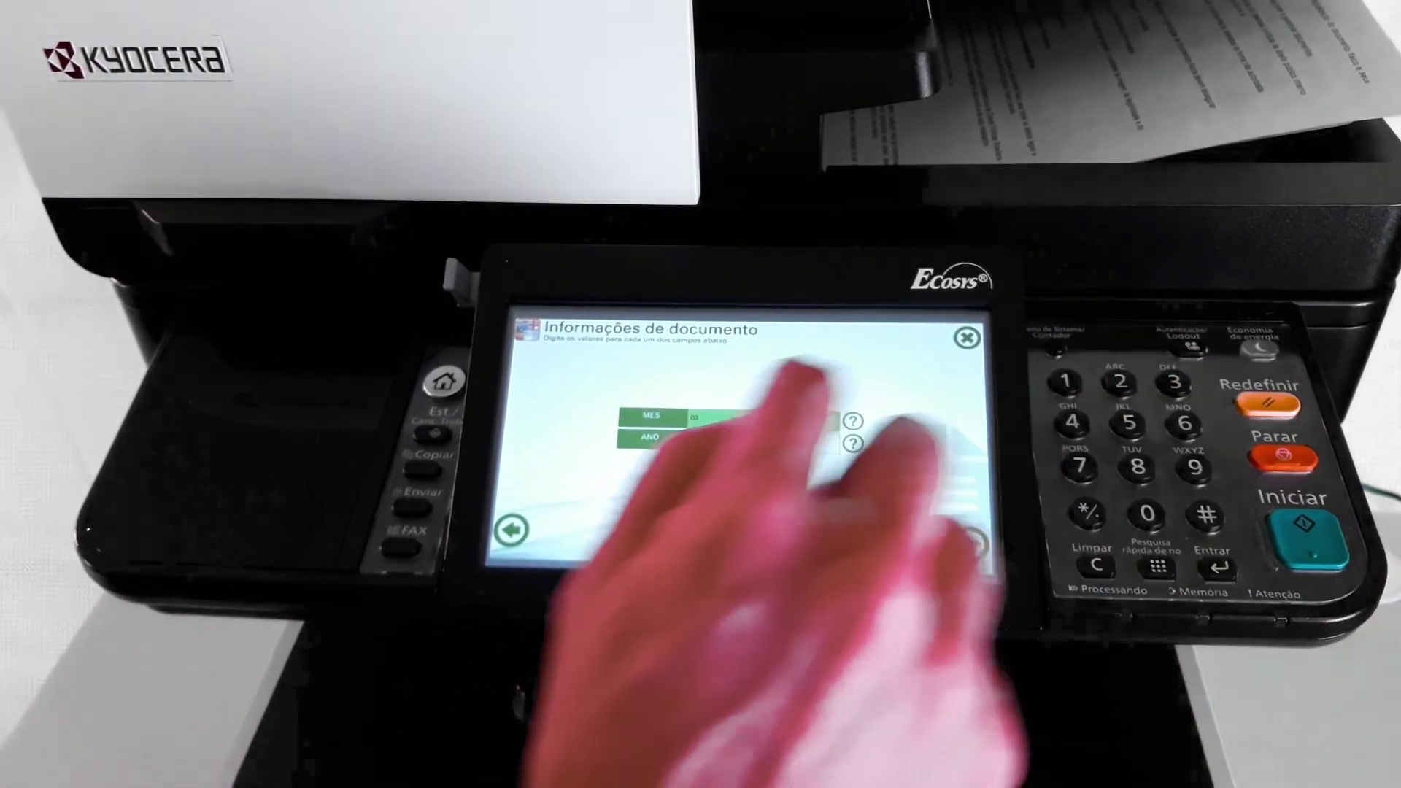
left_click(730, 439)
type("2021")
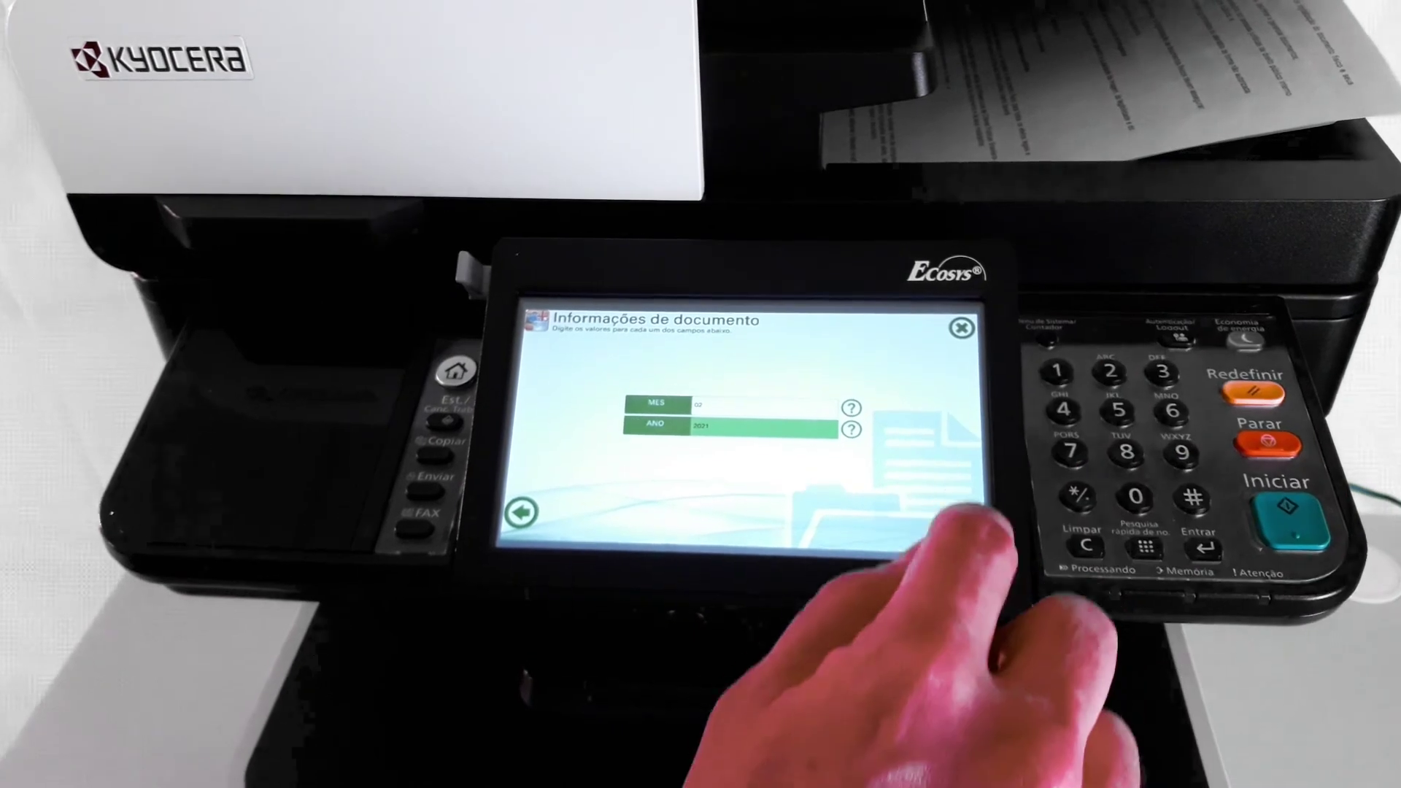
left_click(949, 511)
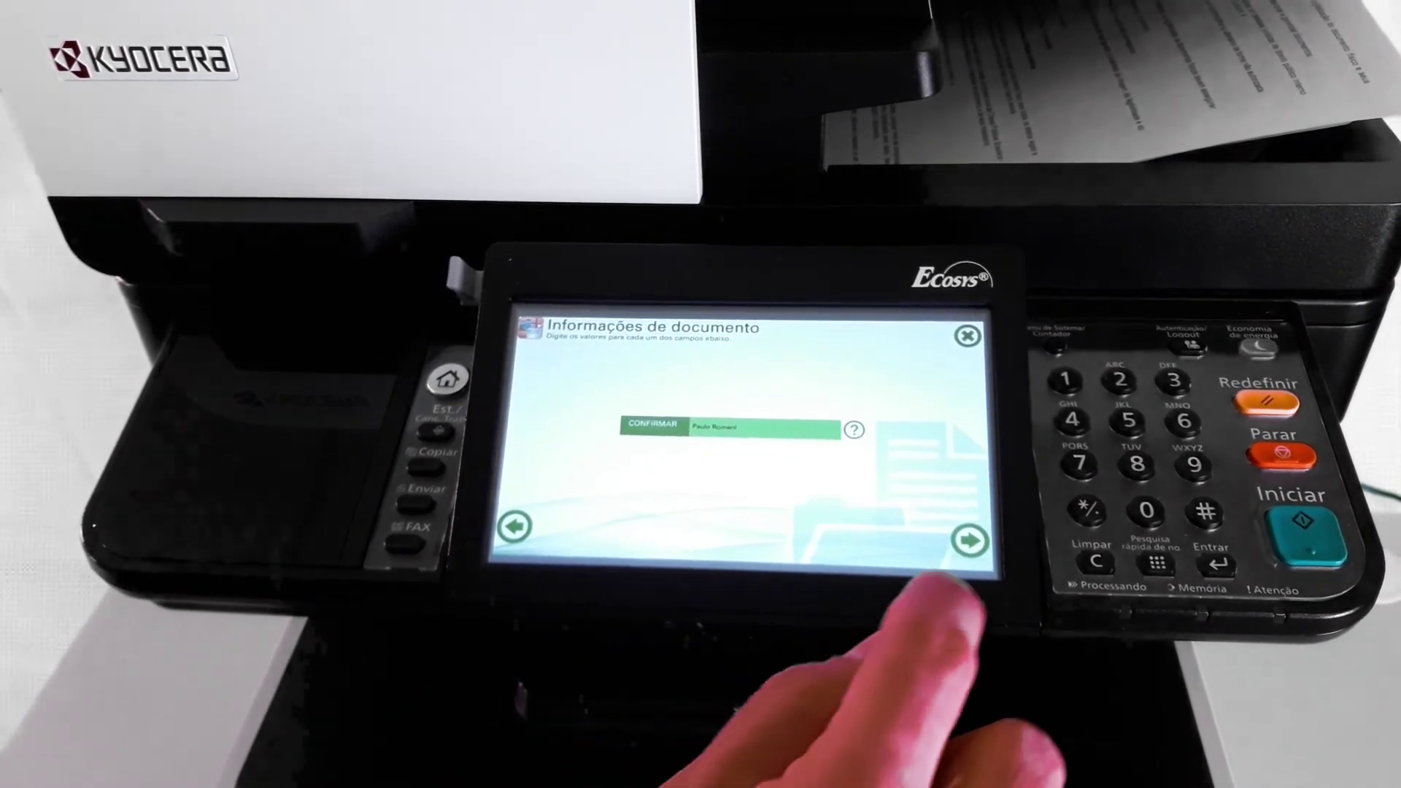
left_click(969, 541)
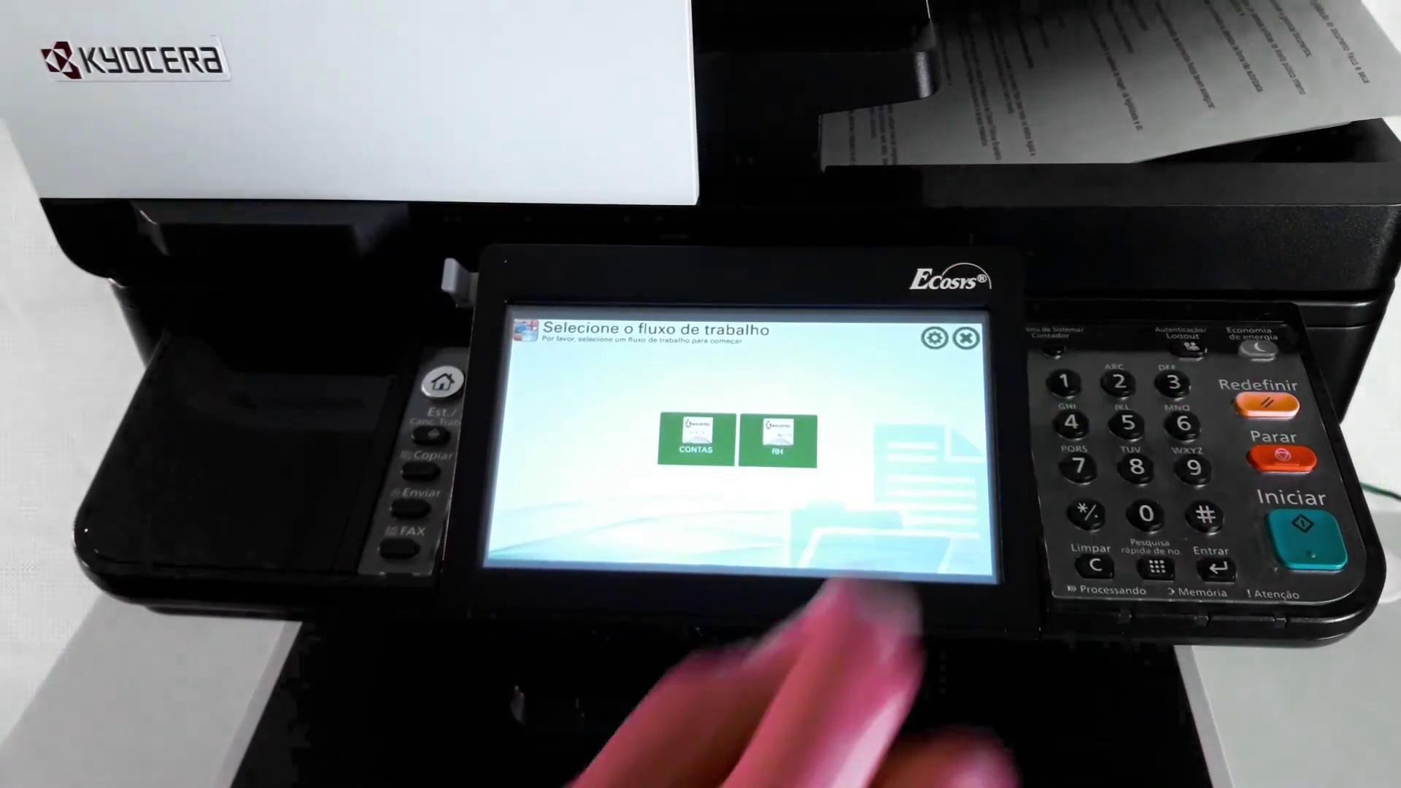
left_click(966, 337)
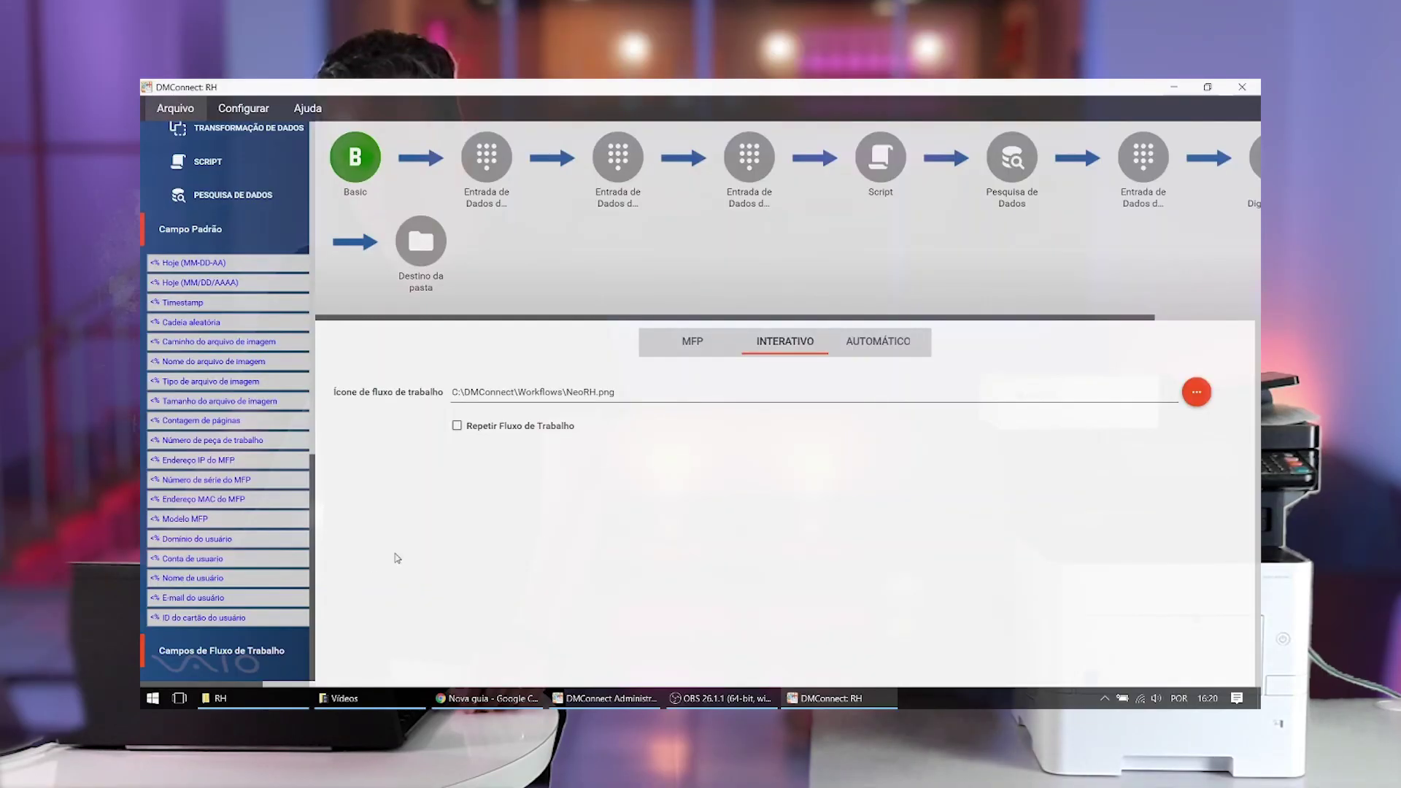
left_click(272, 702)
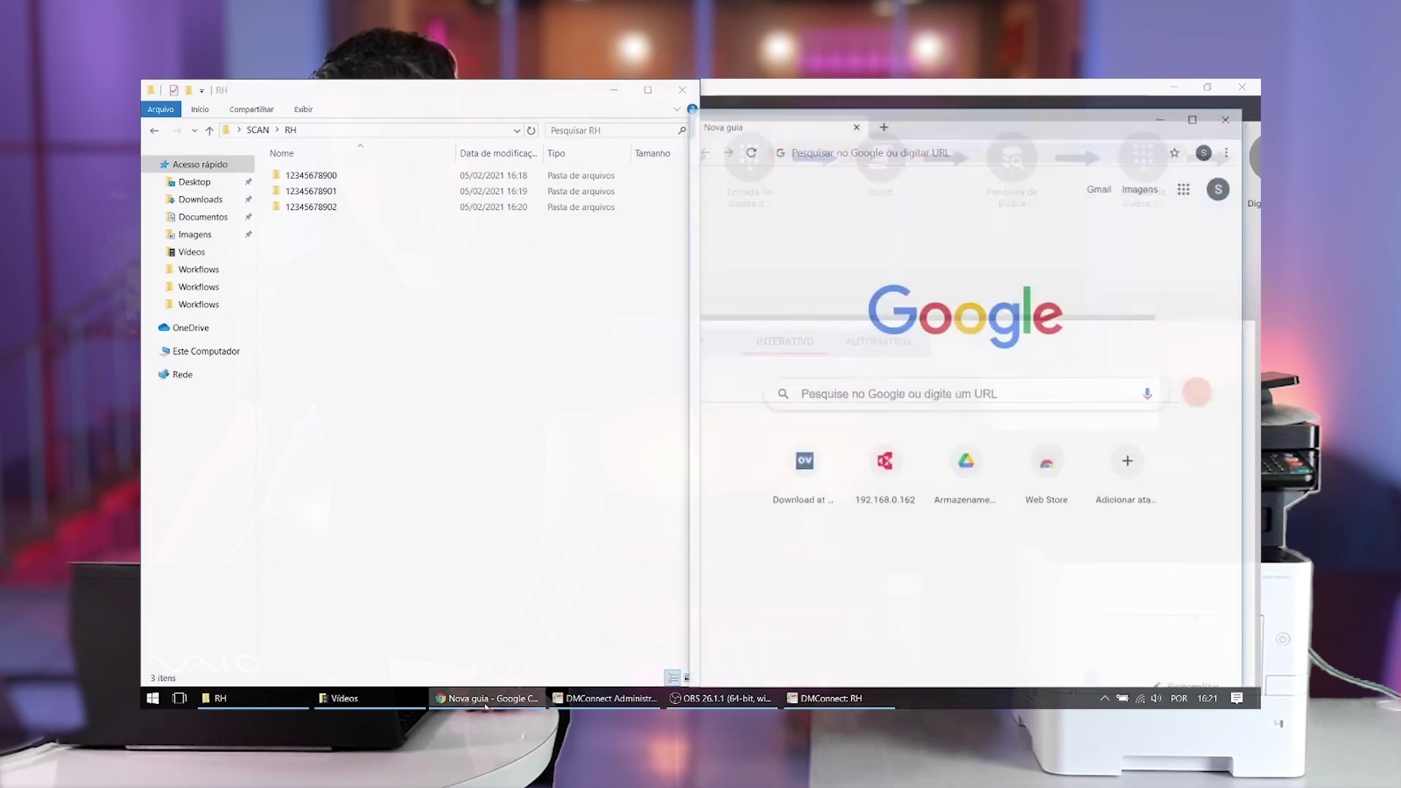
- Open the first CPF folder and view its FICHAREGISTRO PDF in Chrome
double_click(303, 177)
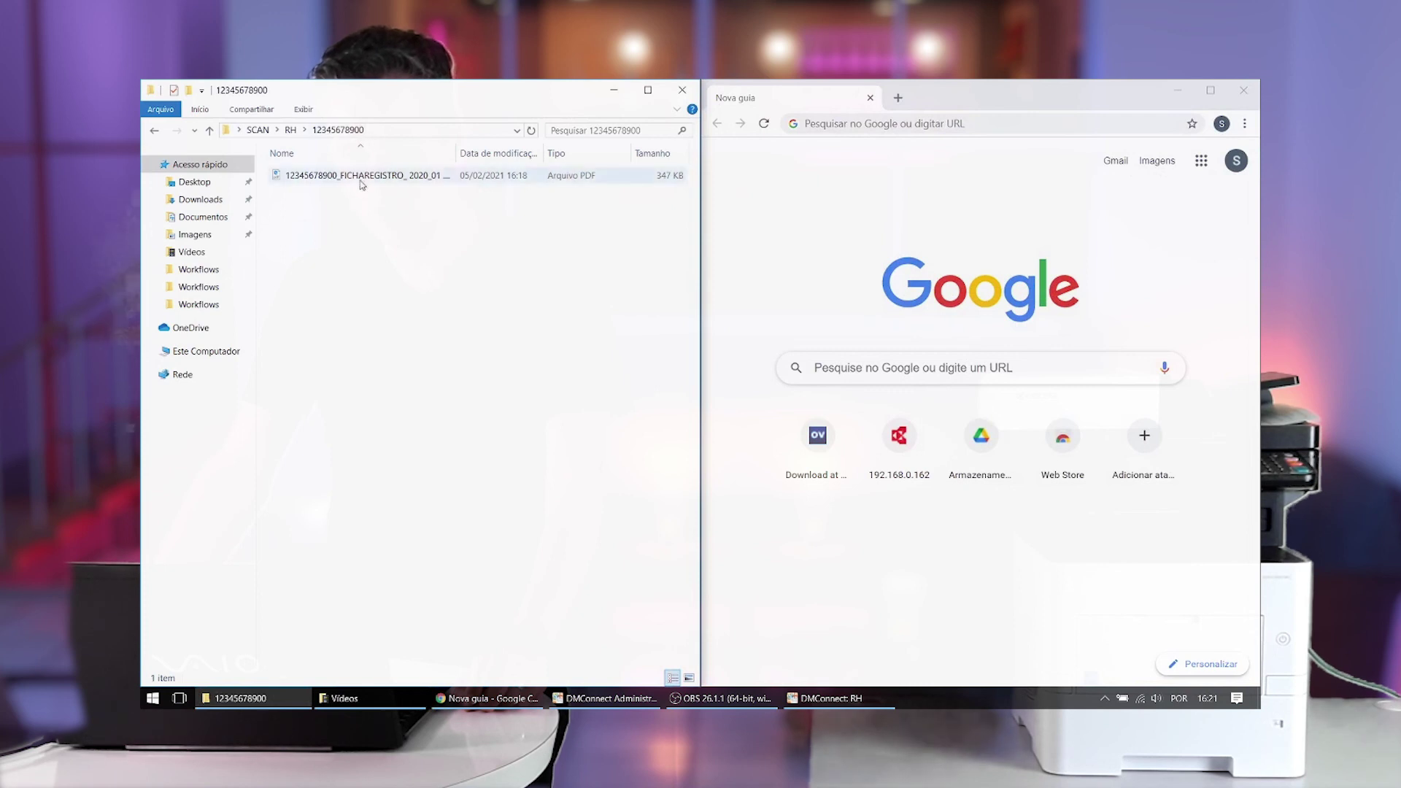
left_click_drag(361, 185, 920, 306)
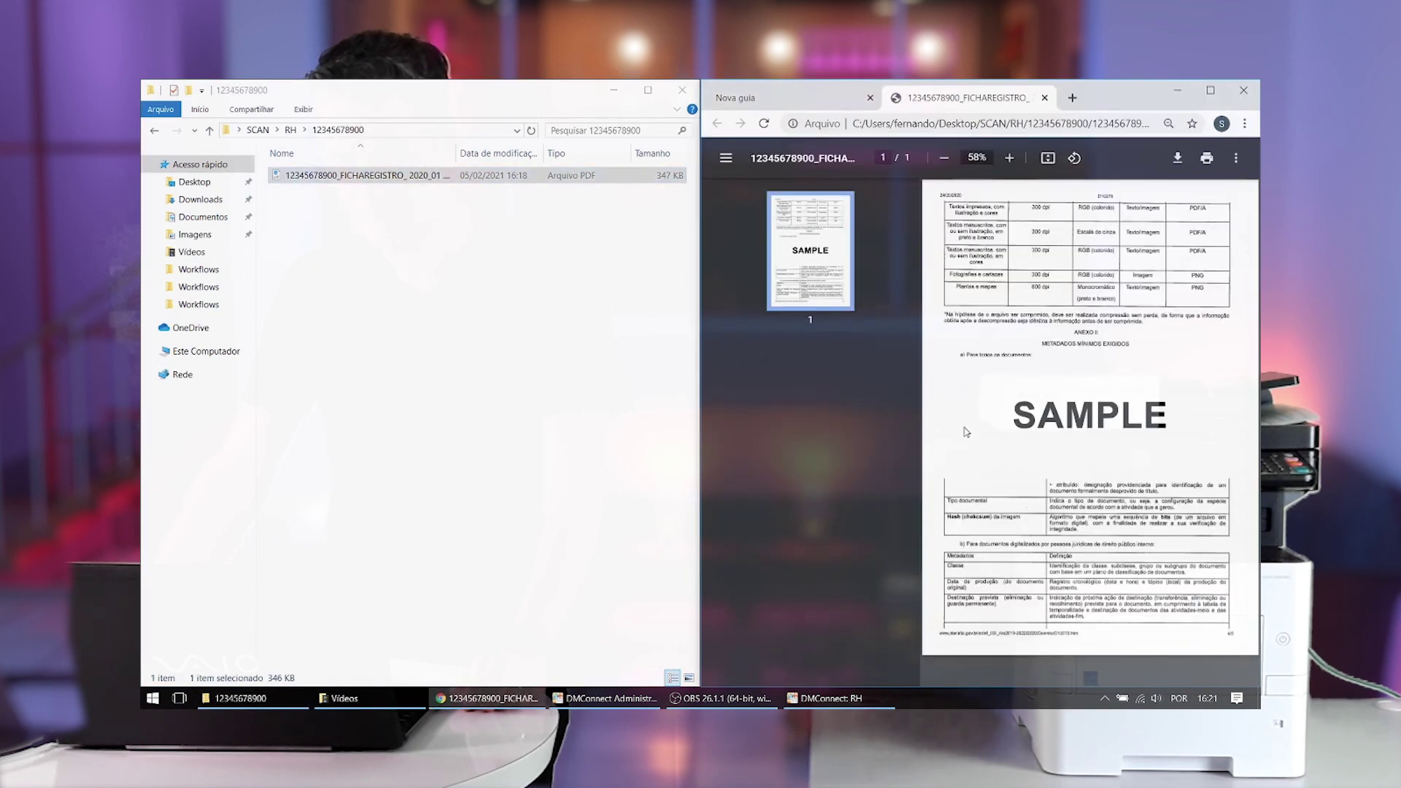
left_click(292, 130)
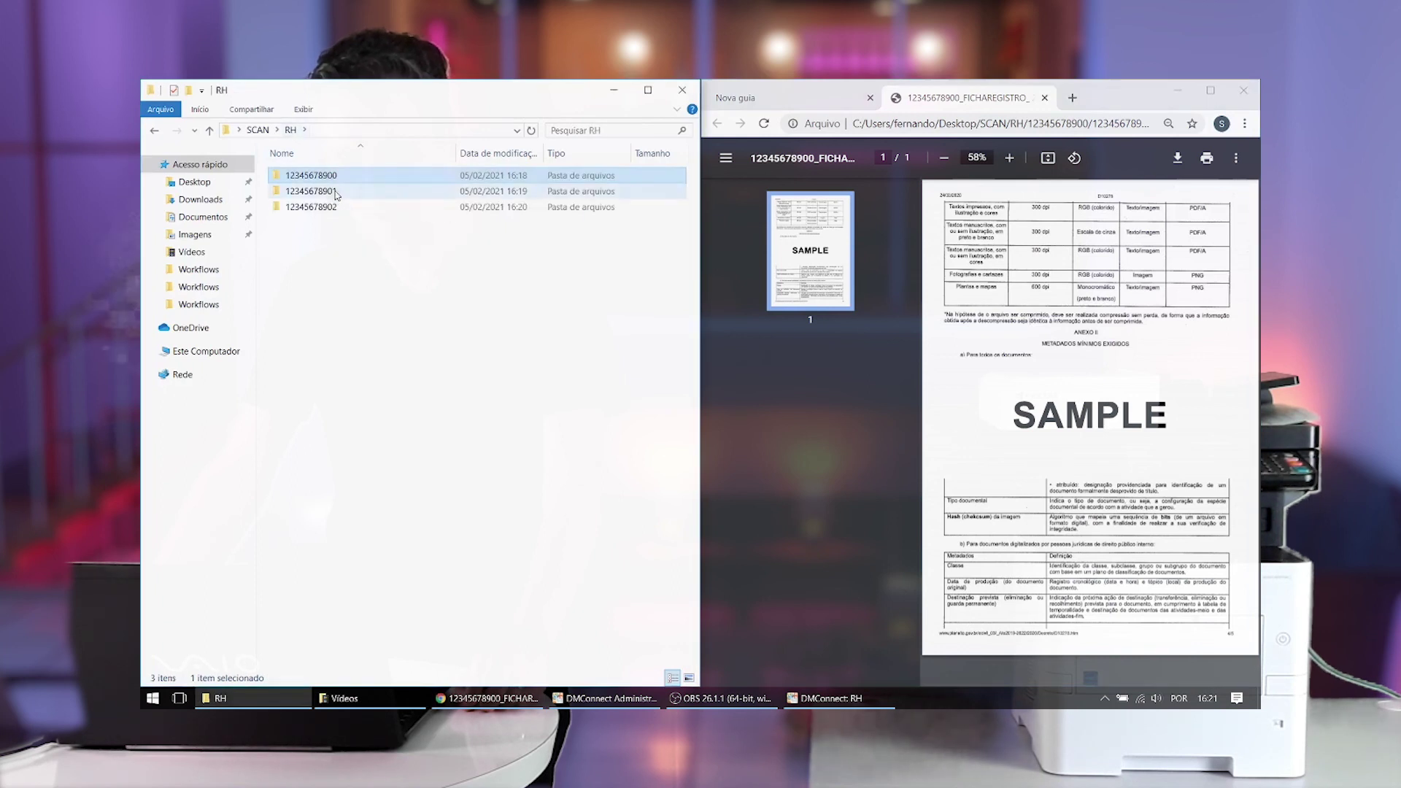
- Check the second CPF folder, then view the third folder's medical-certificate PDF in Chrome
double_click(338, 192)
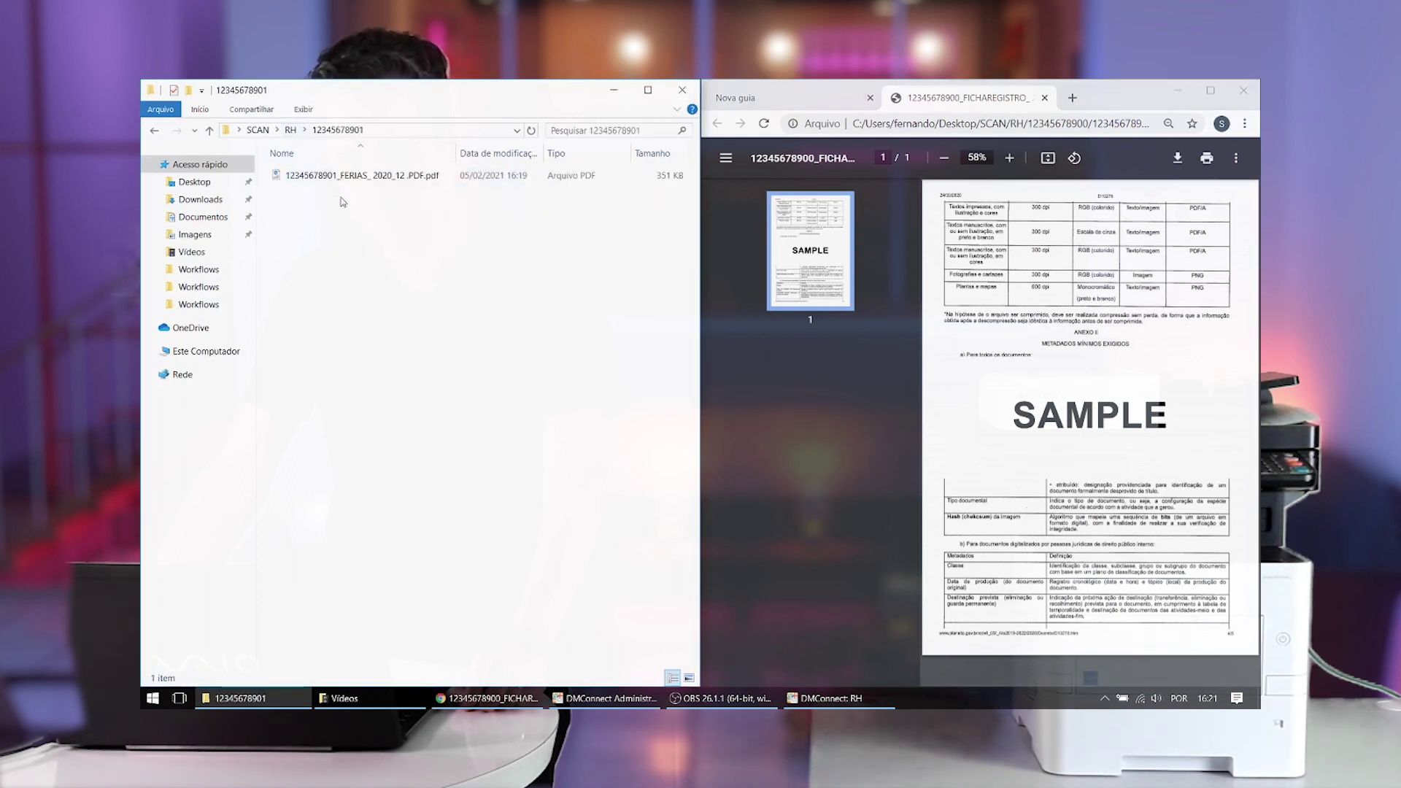
left_click(291, 130)
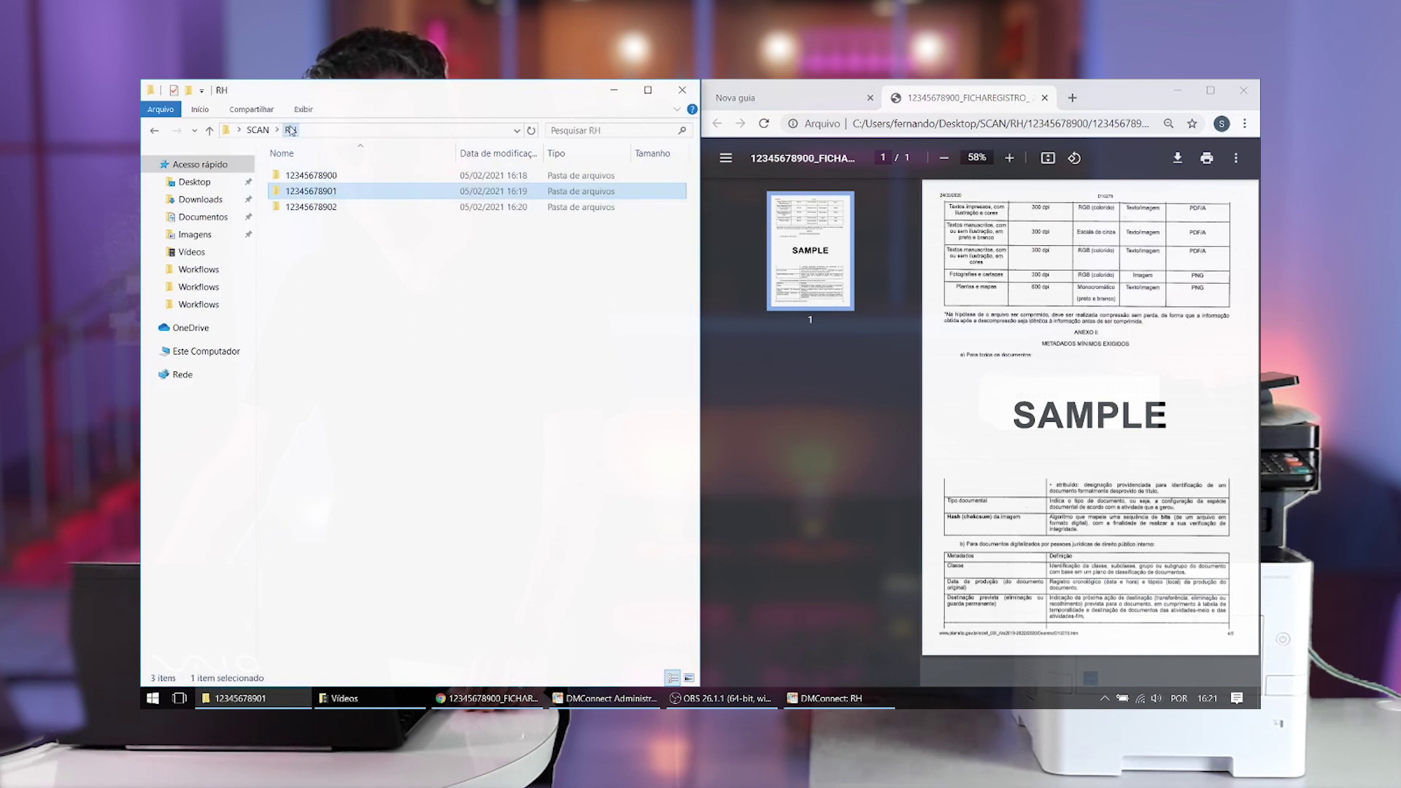
double_click(312, 207)
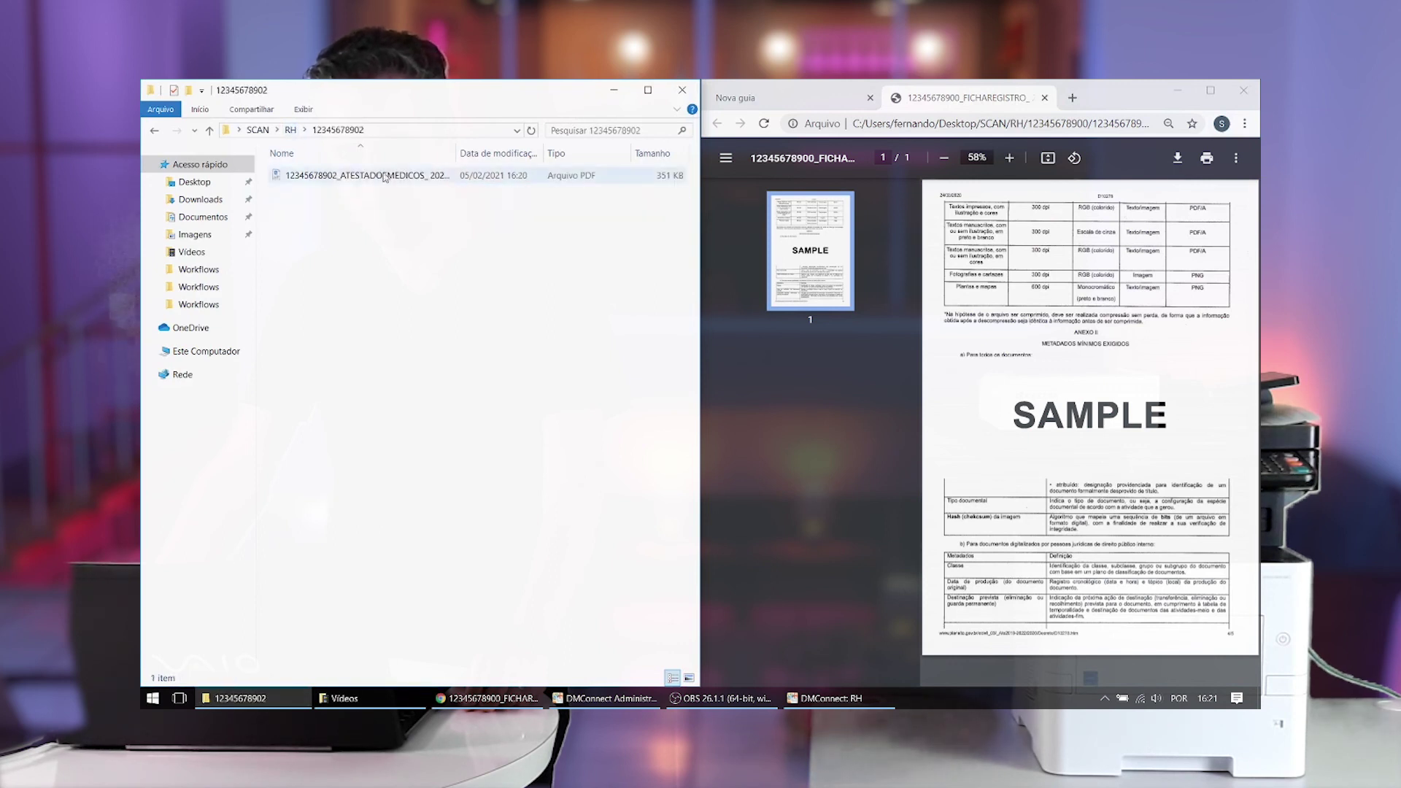
left_click_drag(365, 175, 918, 360)
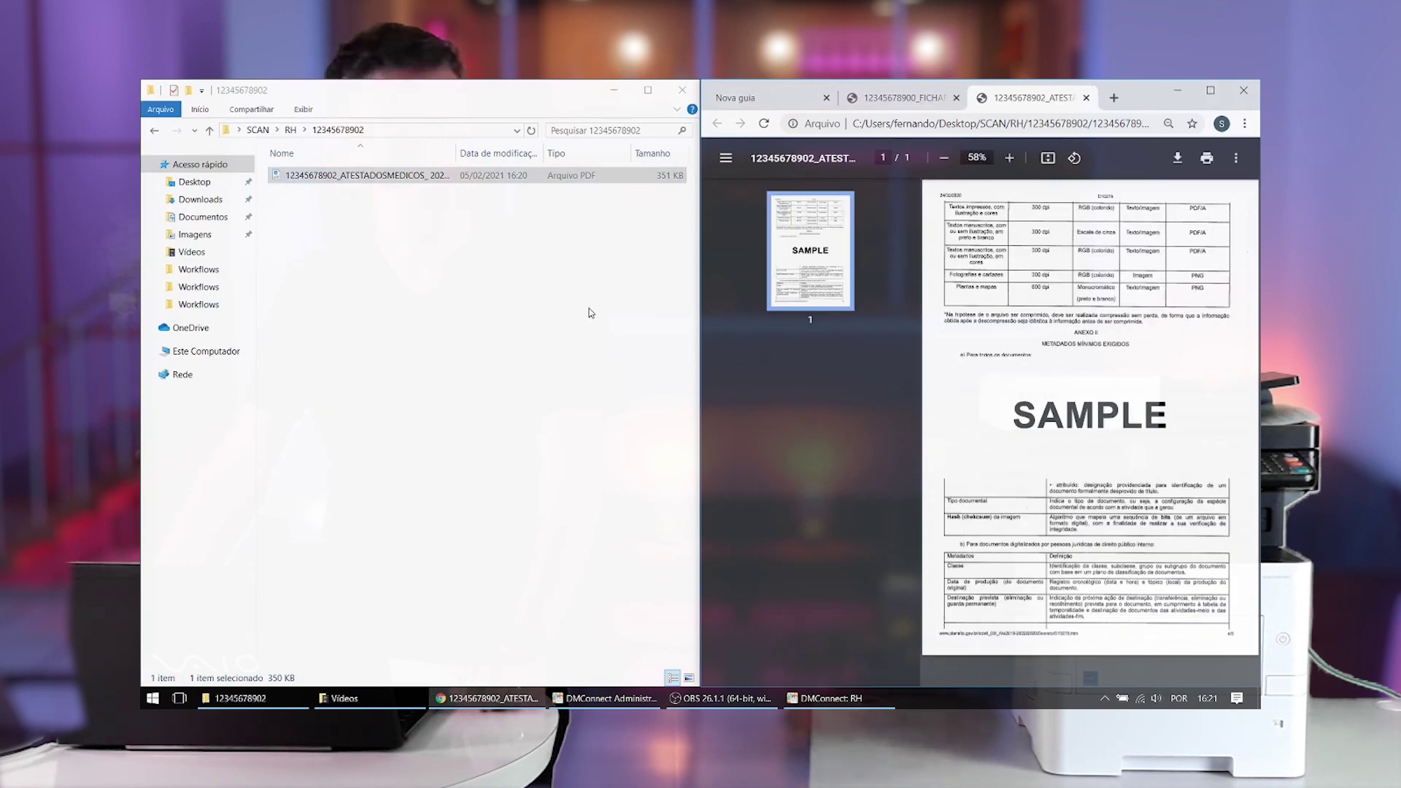
left_click(454, 285)
key("BackSpace")
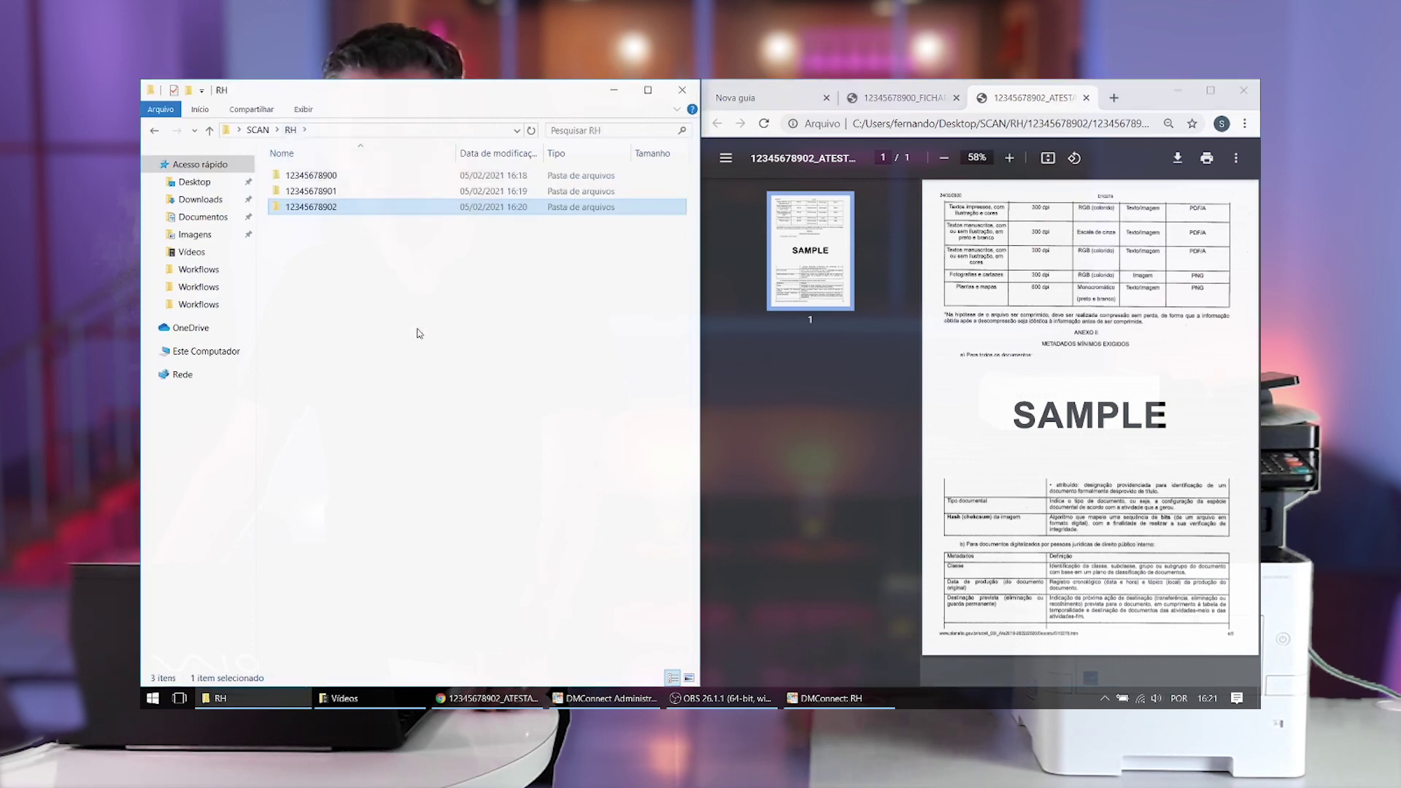